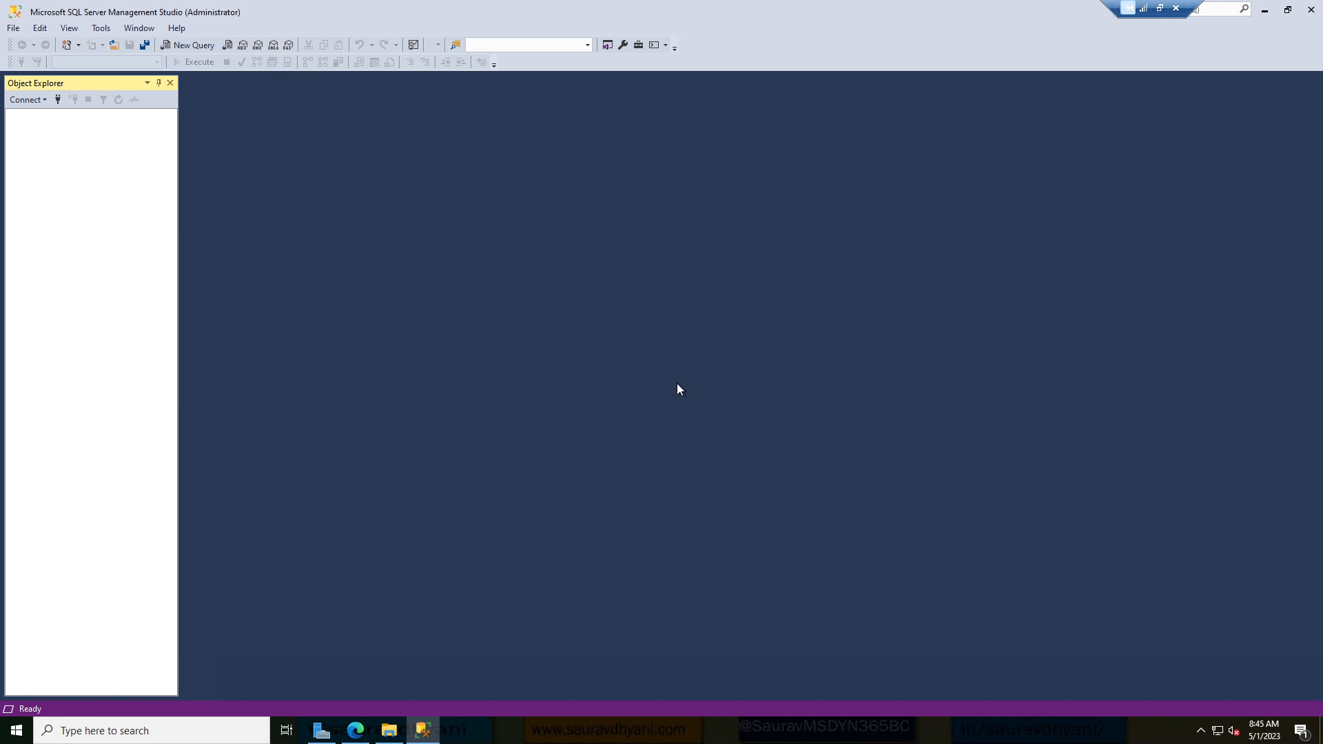
# Minimize the empty SQL Server Management Studio window to reveal the desktop.
pyautogui.click(423, 730)
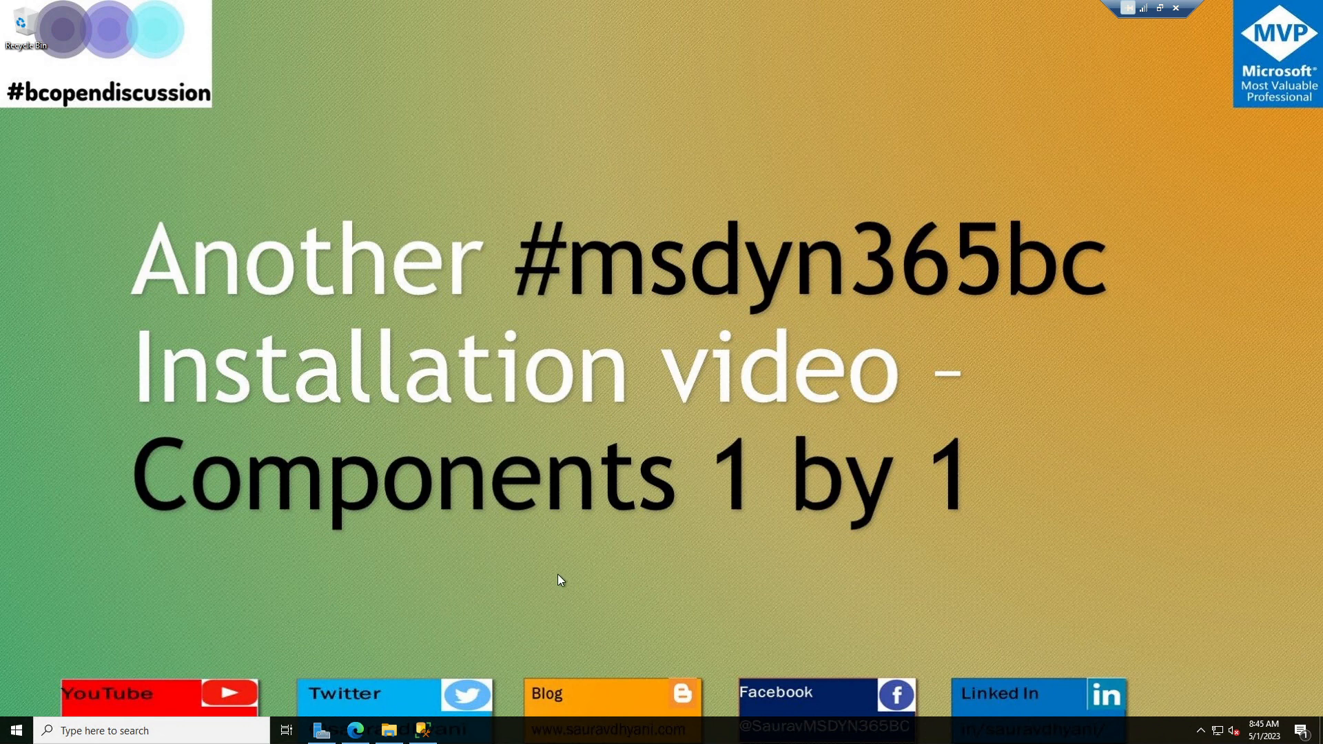
# Show drive D: as large icons in File Explorer, then bring the Business Central download blog forward.
pyautogui.click(390, 731)
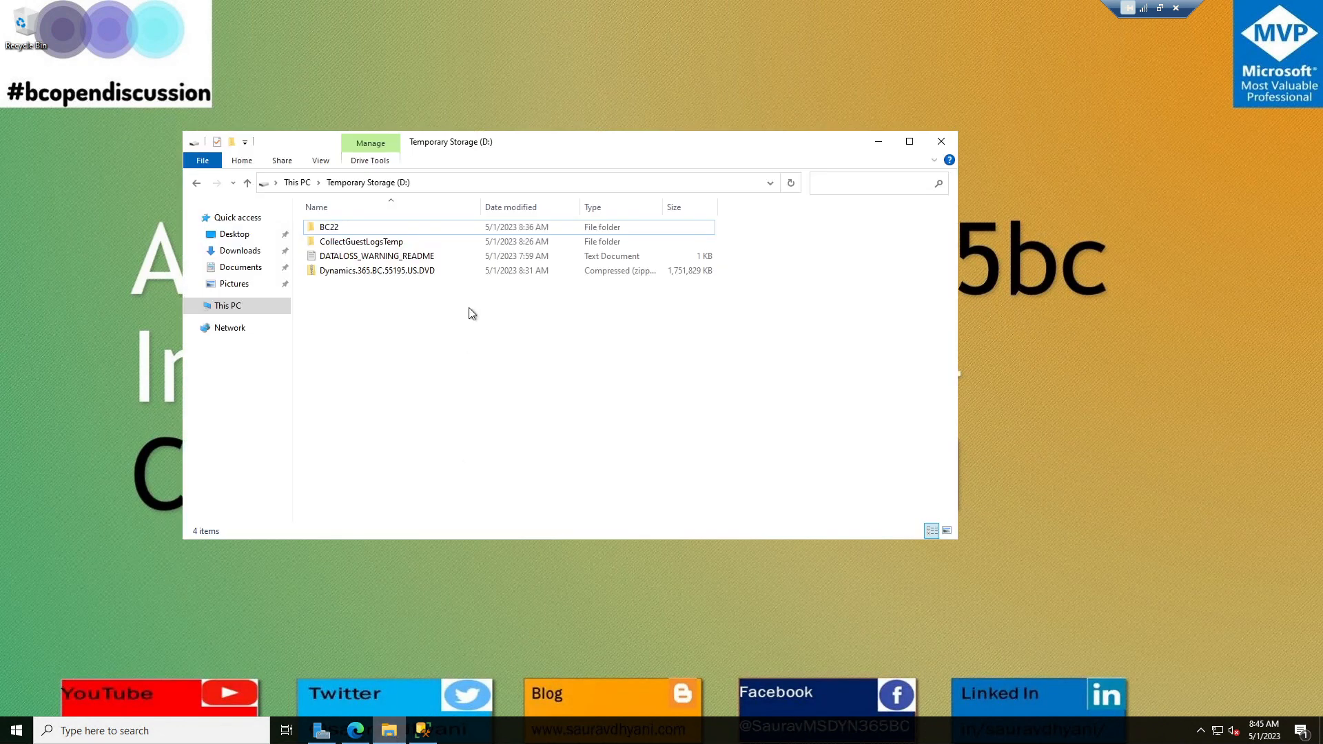
pyautogui.keyDown('ctrl'); pyautogui.scroll(3, 484, 360); pyautogui.keyUp('ctrl')
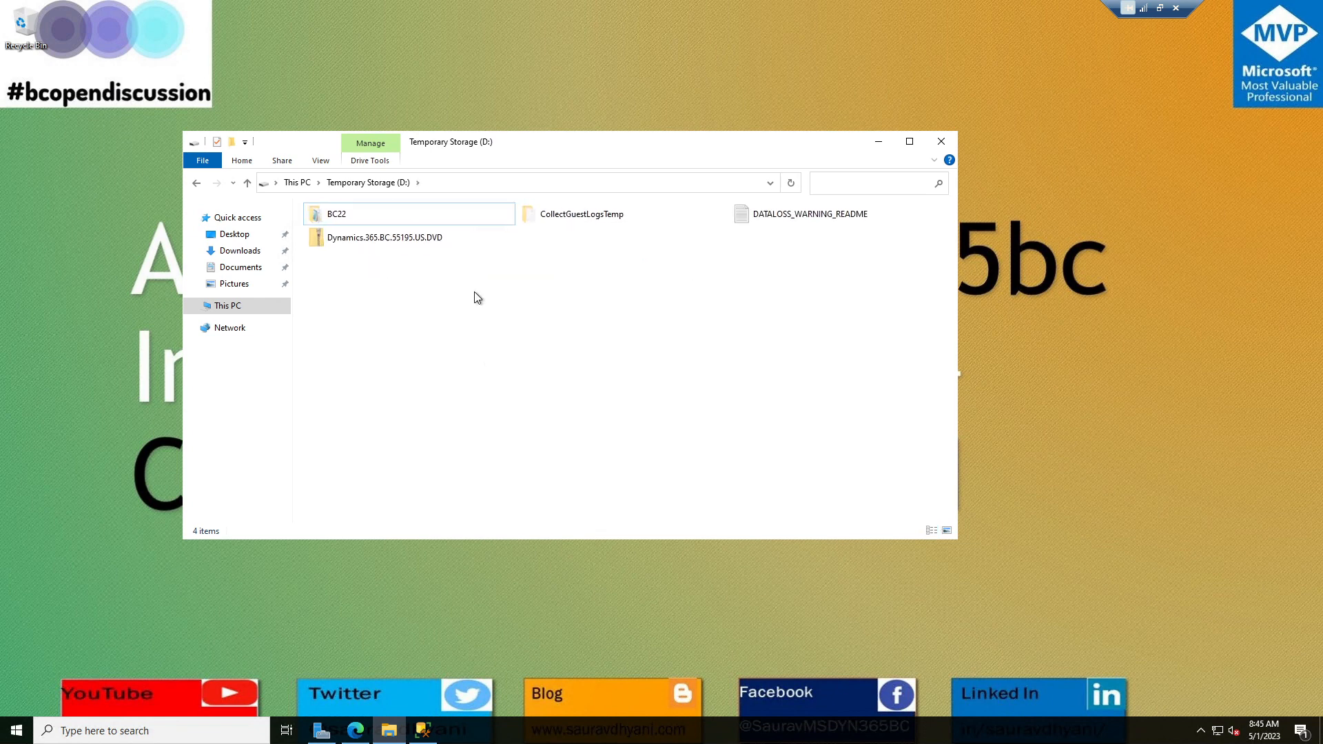
pyautogui.keyDown('ctrl'); pyautogui.scroll(3, 475, 295); pyautogui.keyUp('ctrl')
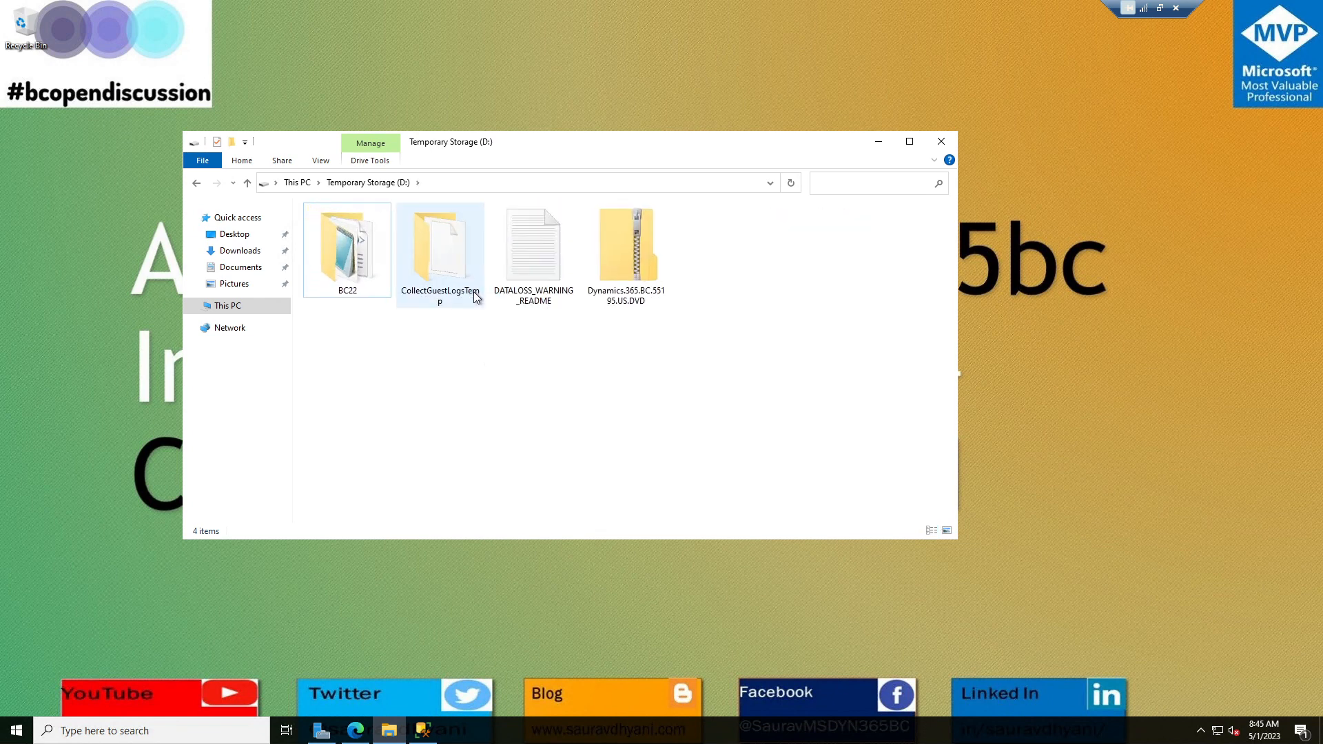
pyautogui.click(355, 731)
pyautogui.scroll(15, 350, 230)
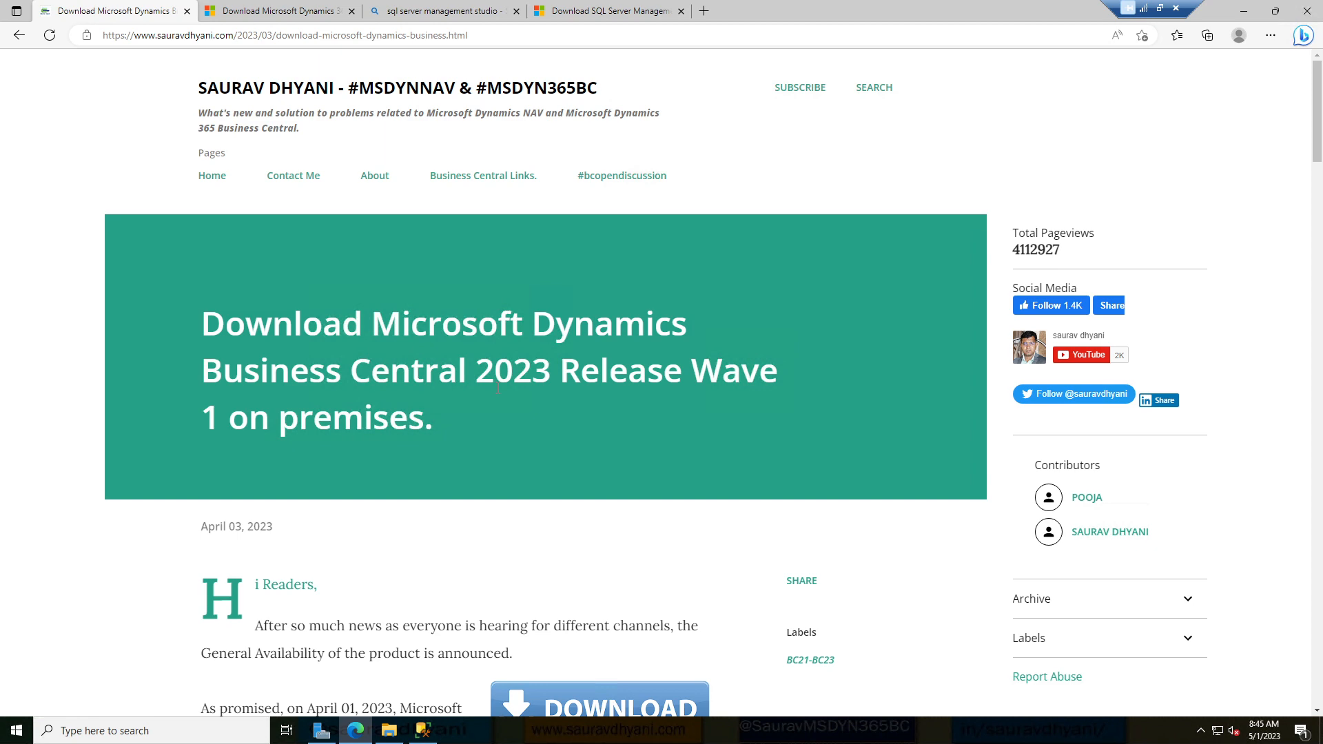
# Start the Business Central 2023 Release Wave 1 DVD download, then select the Dynamics zip on D:.
pyautogui.scroll(-10, 498, 388)
pyautogui.click(338, 464)
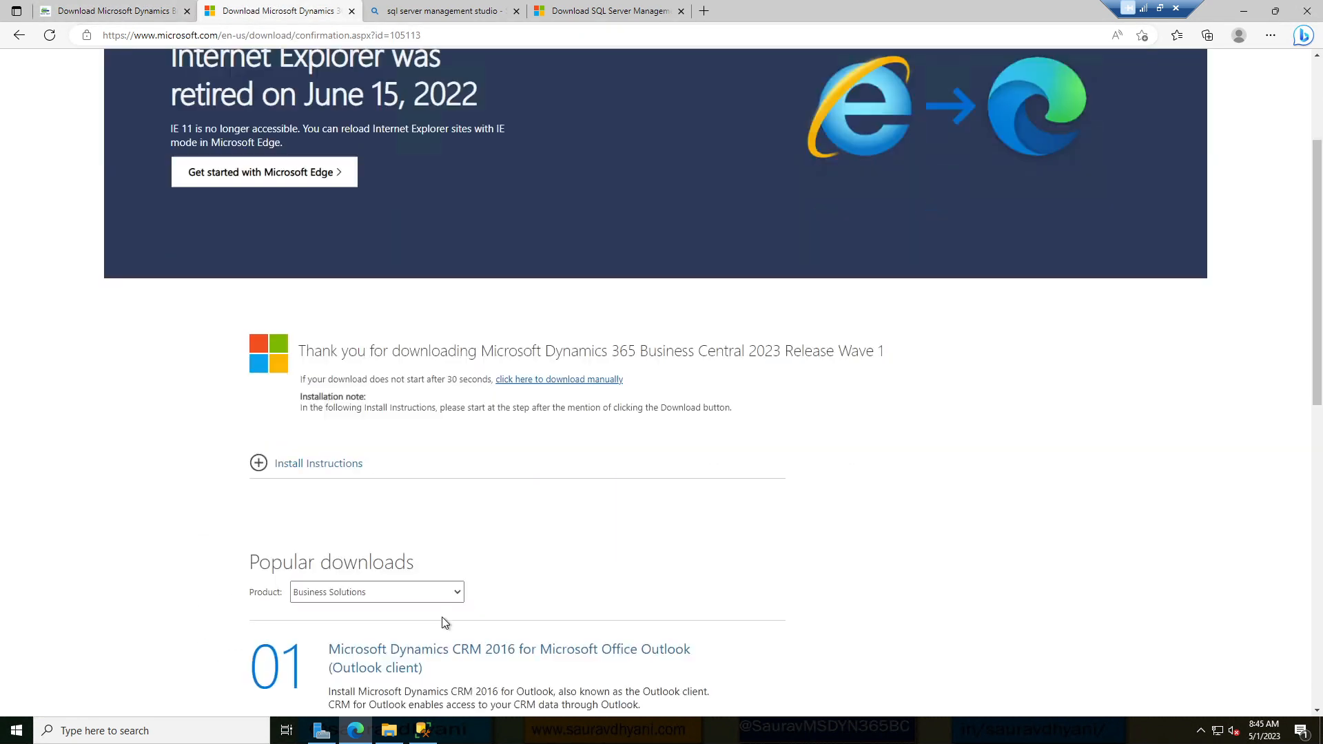
pyautogui.scroll(-4, 447, 620)
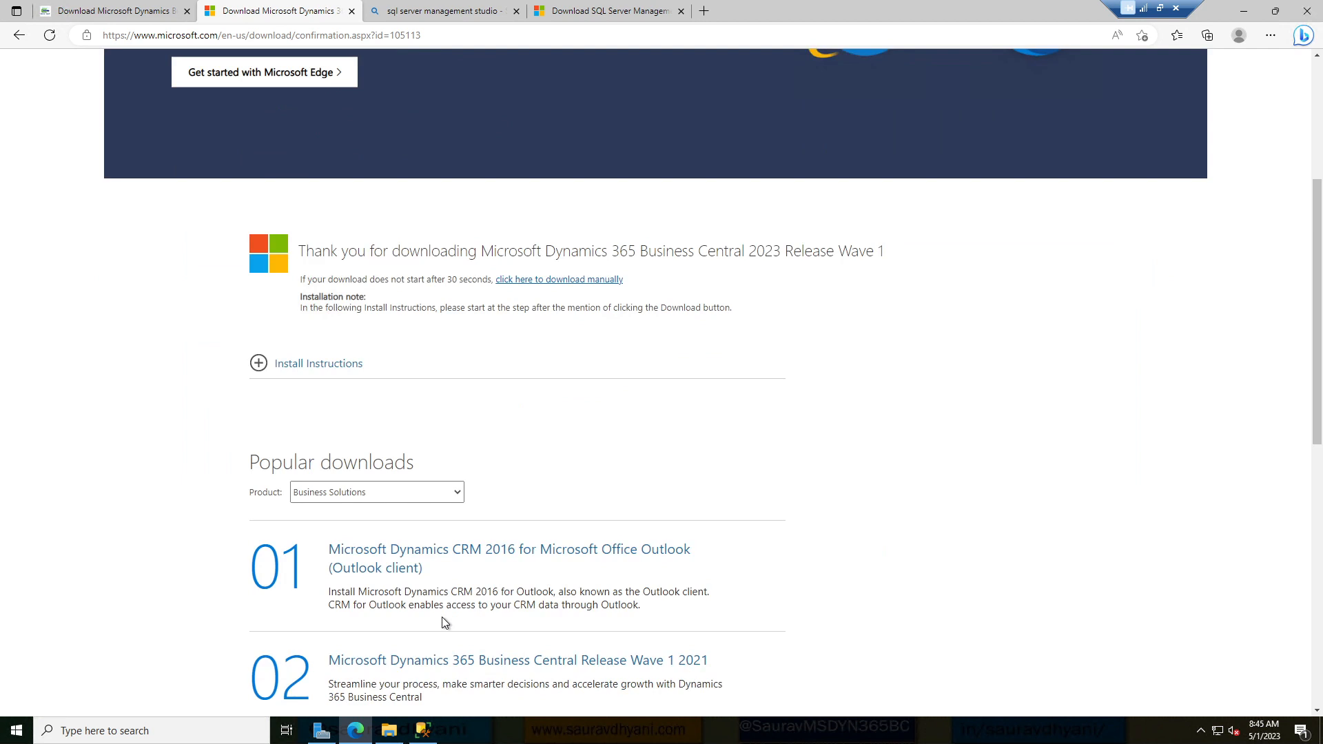
pyautogui.click(1239, 11)
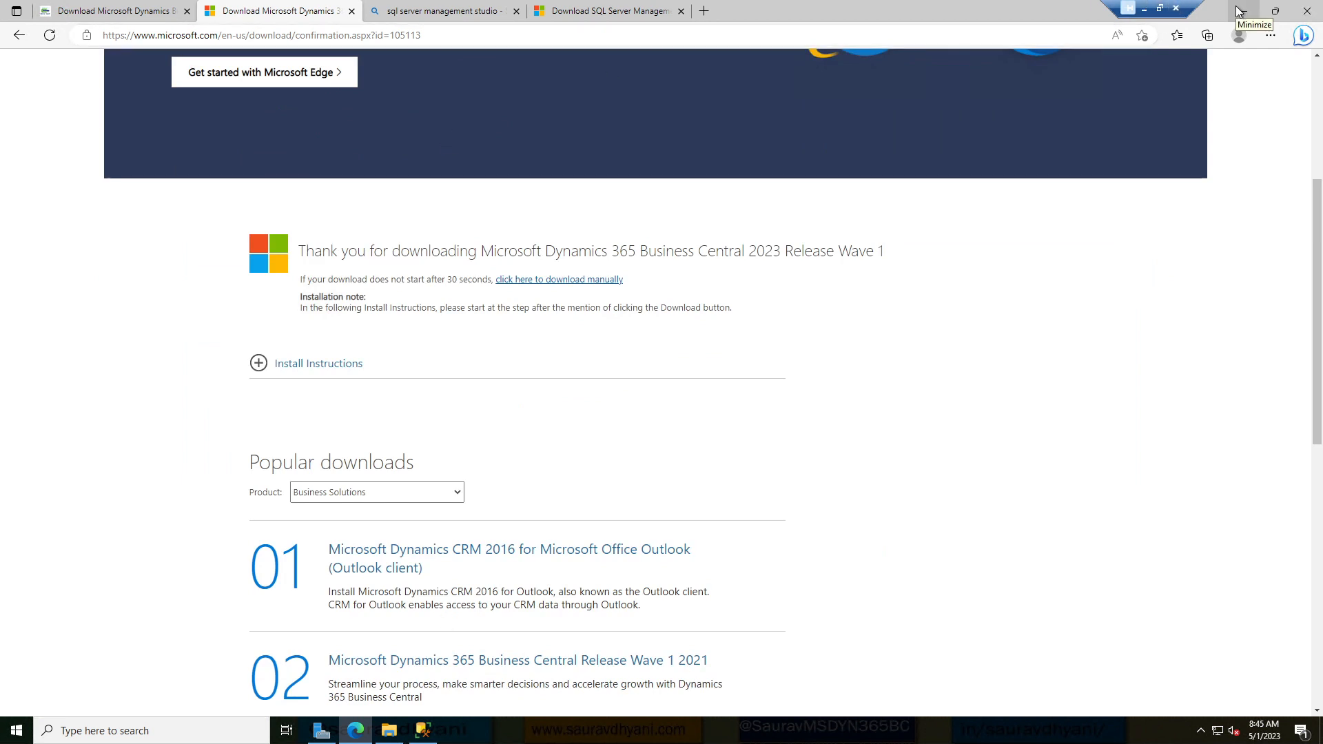
pyautogui.click(790, 315)
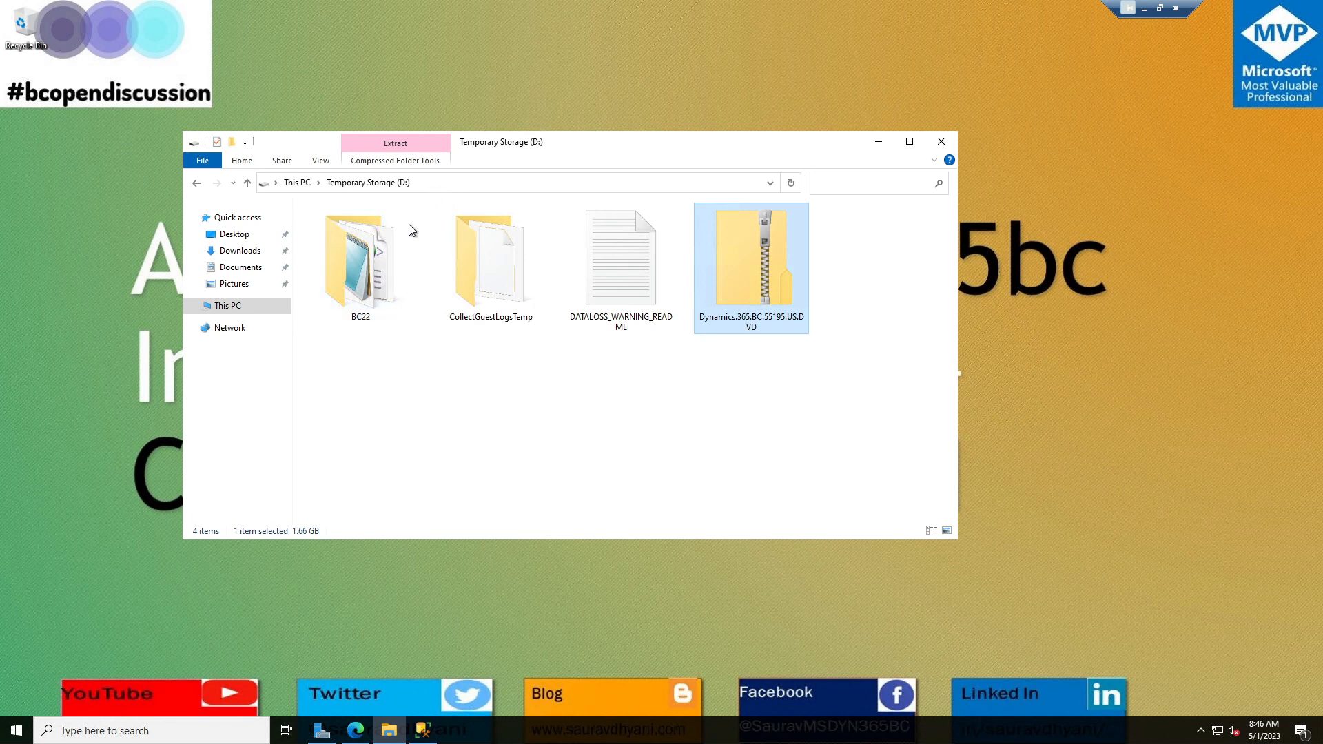
# Open the BC22 folder and run its setup application as administrator.
pyautogui.click(360, 287)
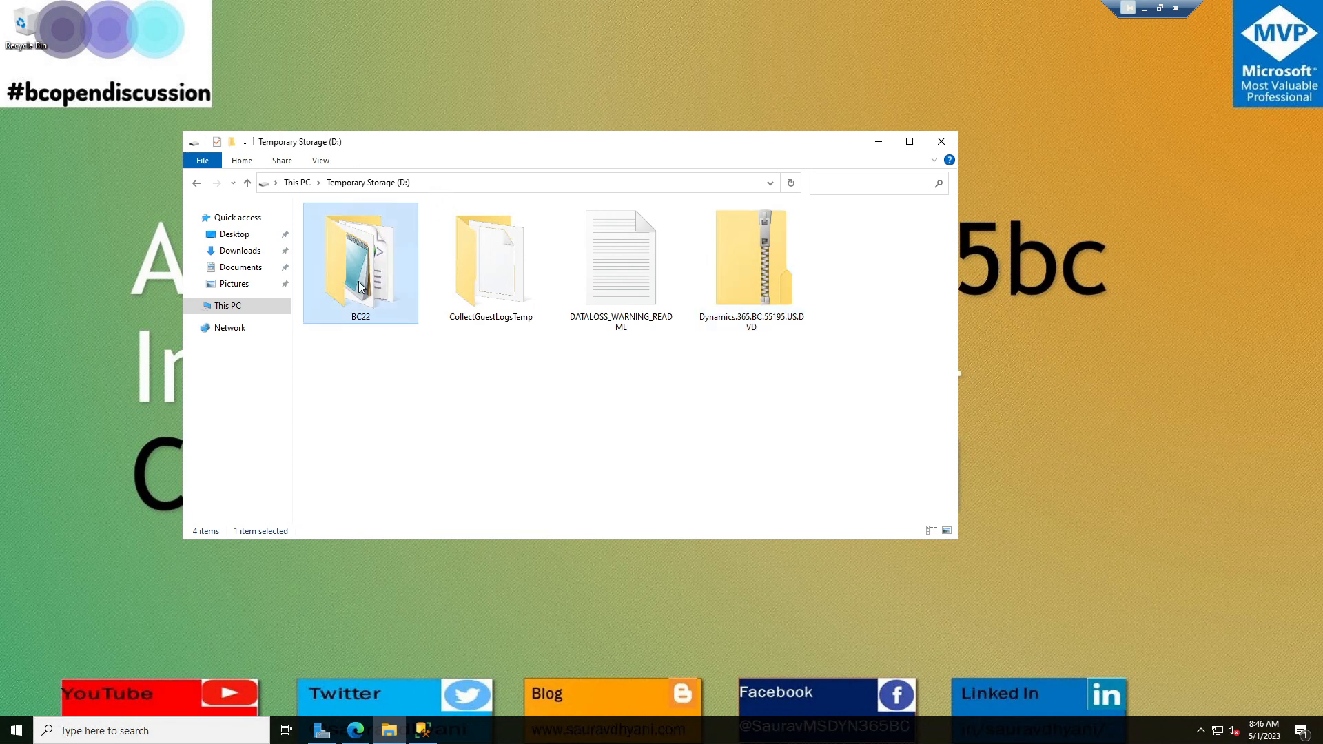
pyautogui.doubleClick(359, 286)
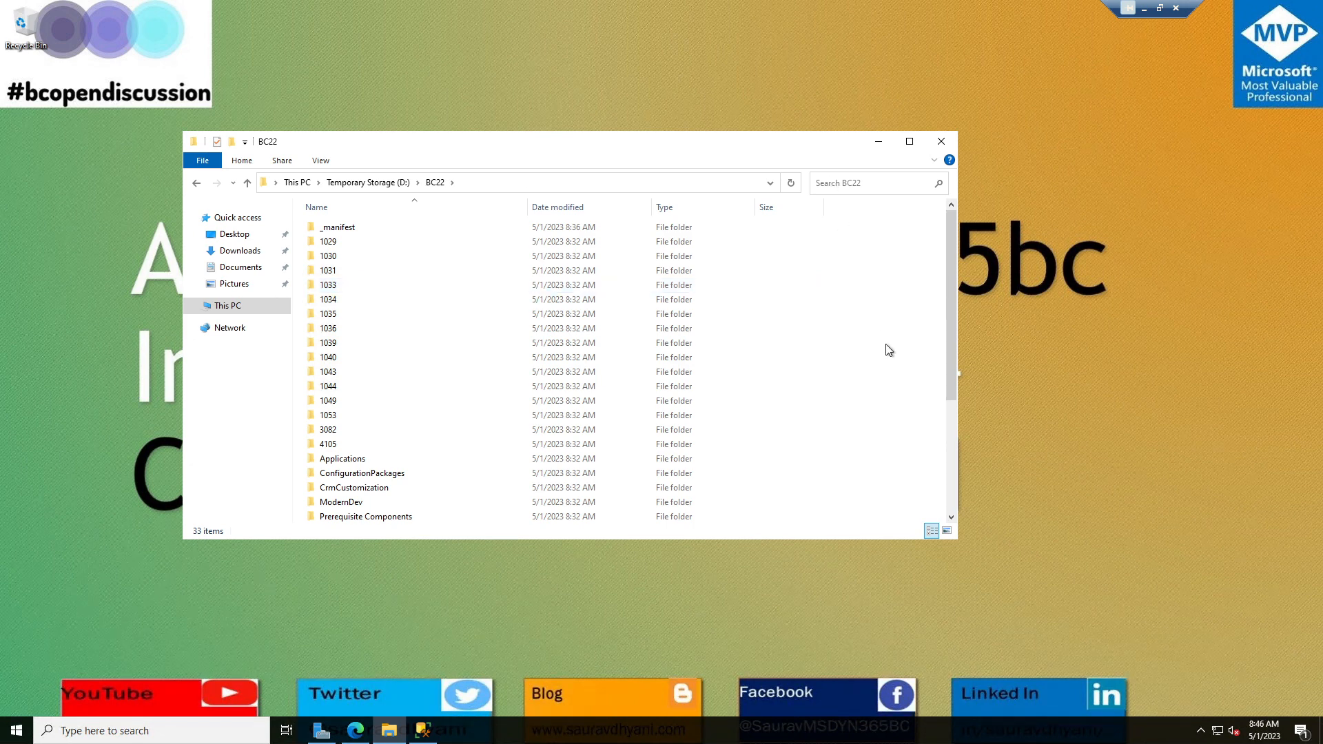
pyautogui.scroll(-4, 889, 351)
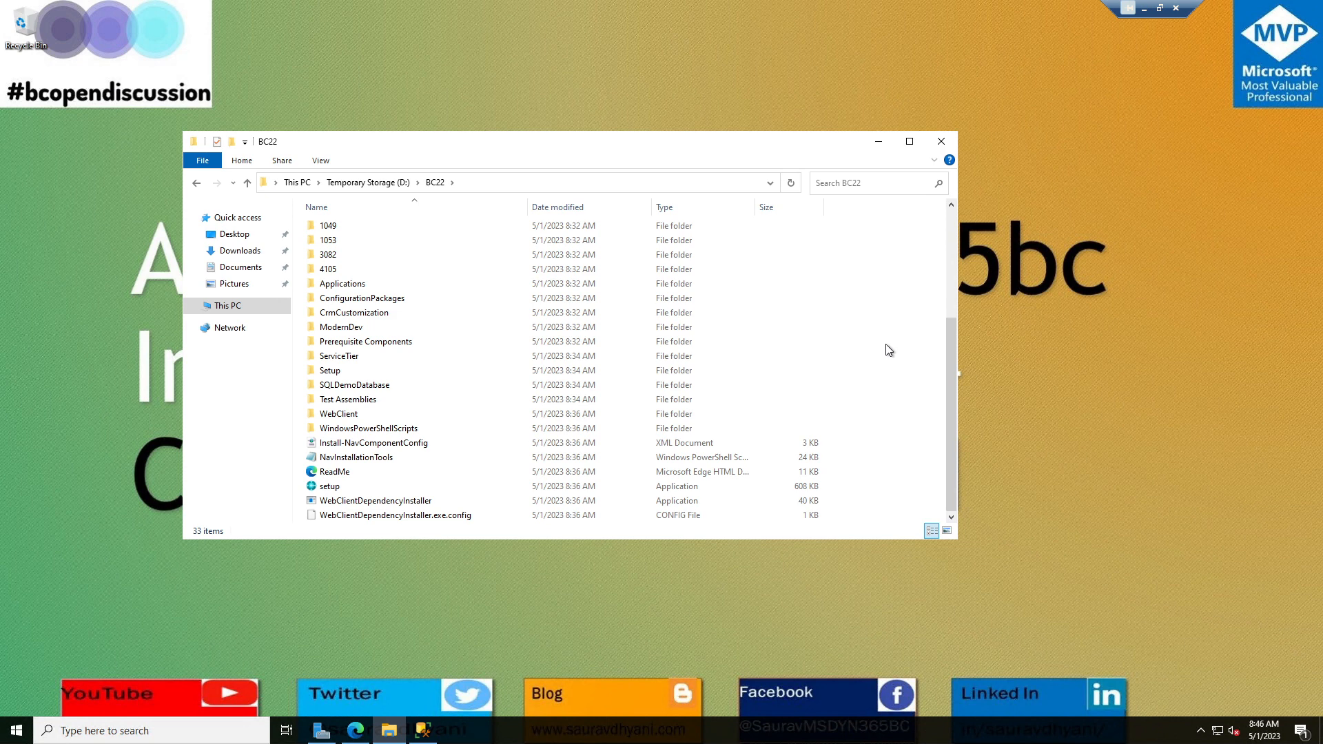
pyautogui.click(320, 488)
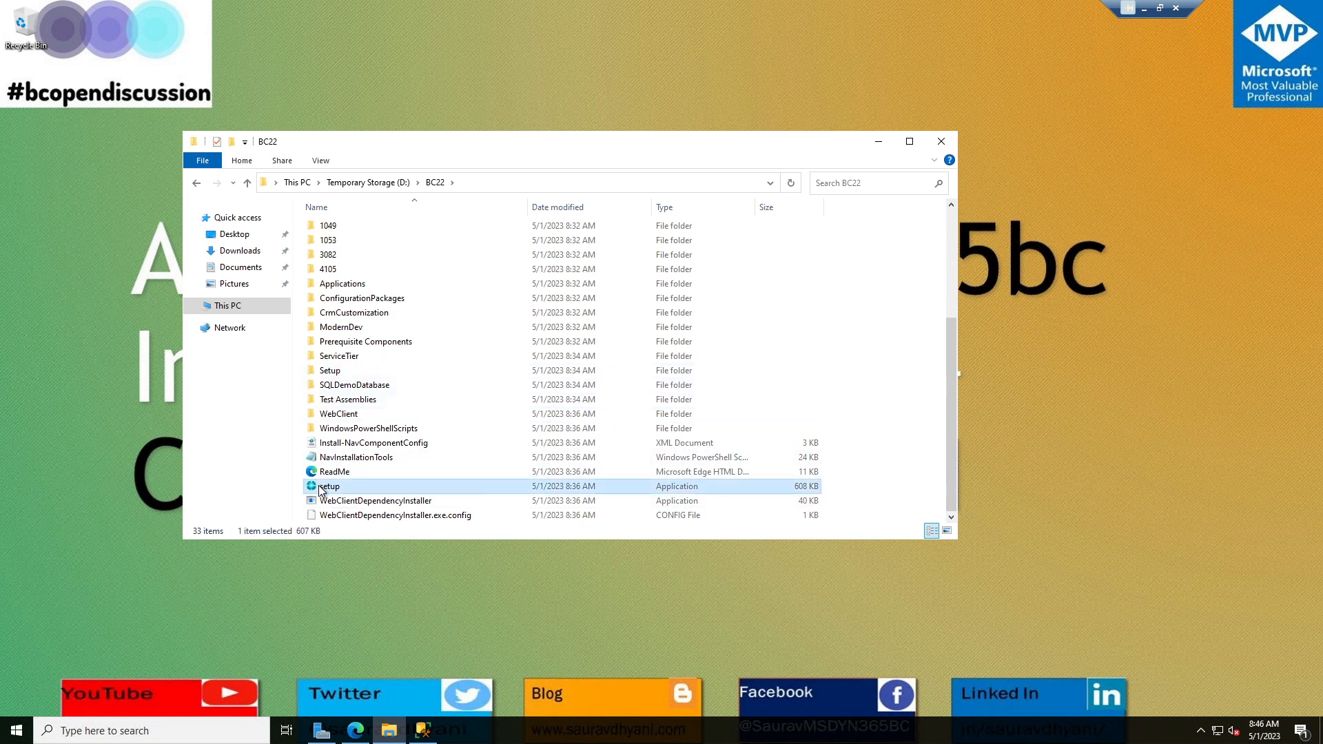
pyautogui.scroll(4, 464, 402)
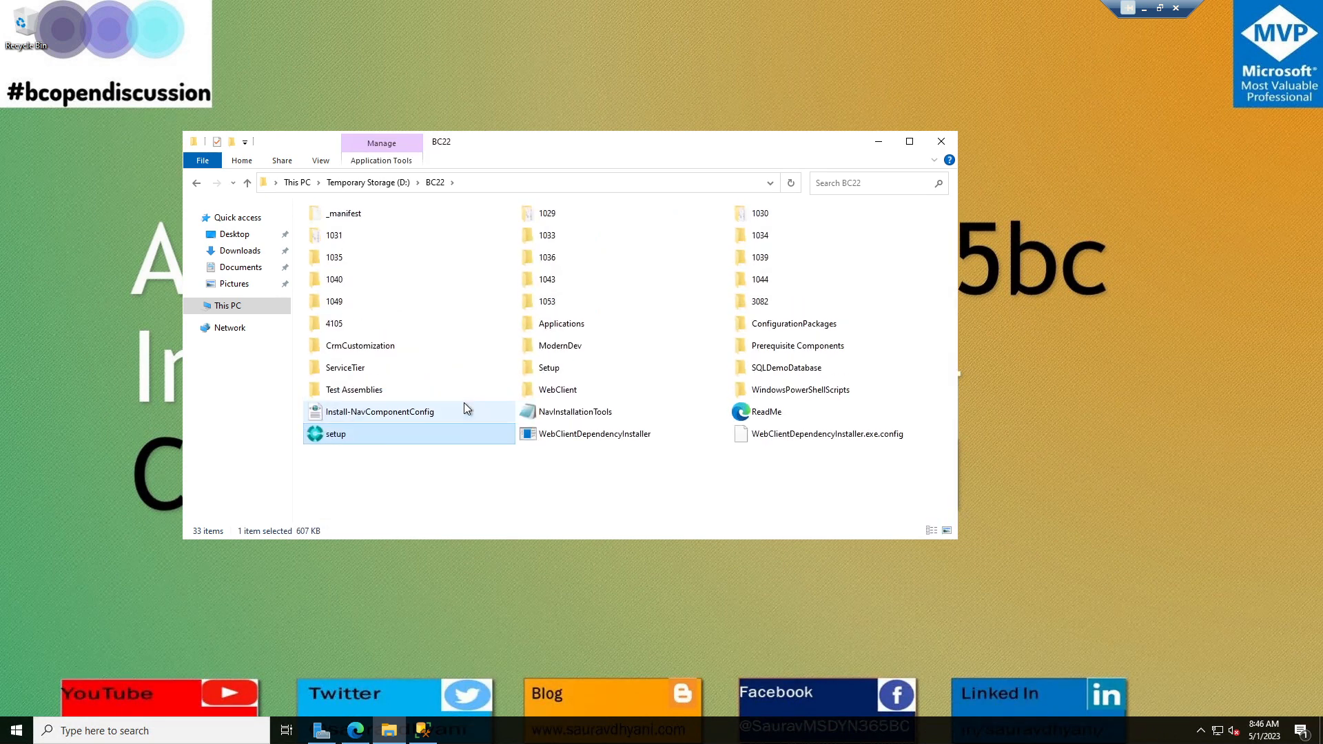
pyautogui.scroll(2, 464, 402)
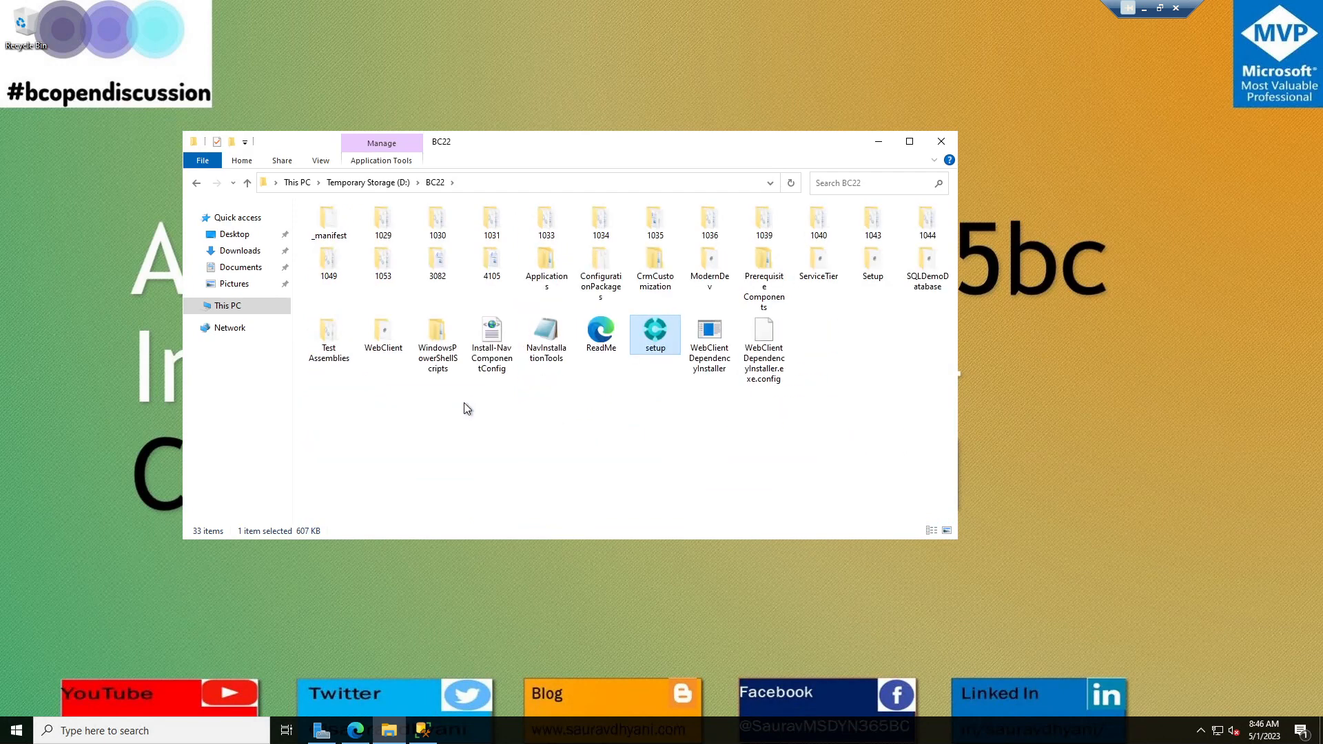
pyautogui.rightClick(665, 338)
pyautogui.click(708, 361)
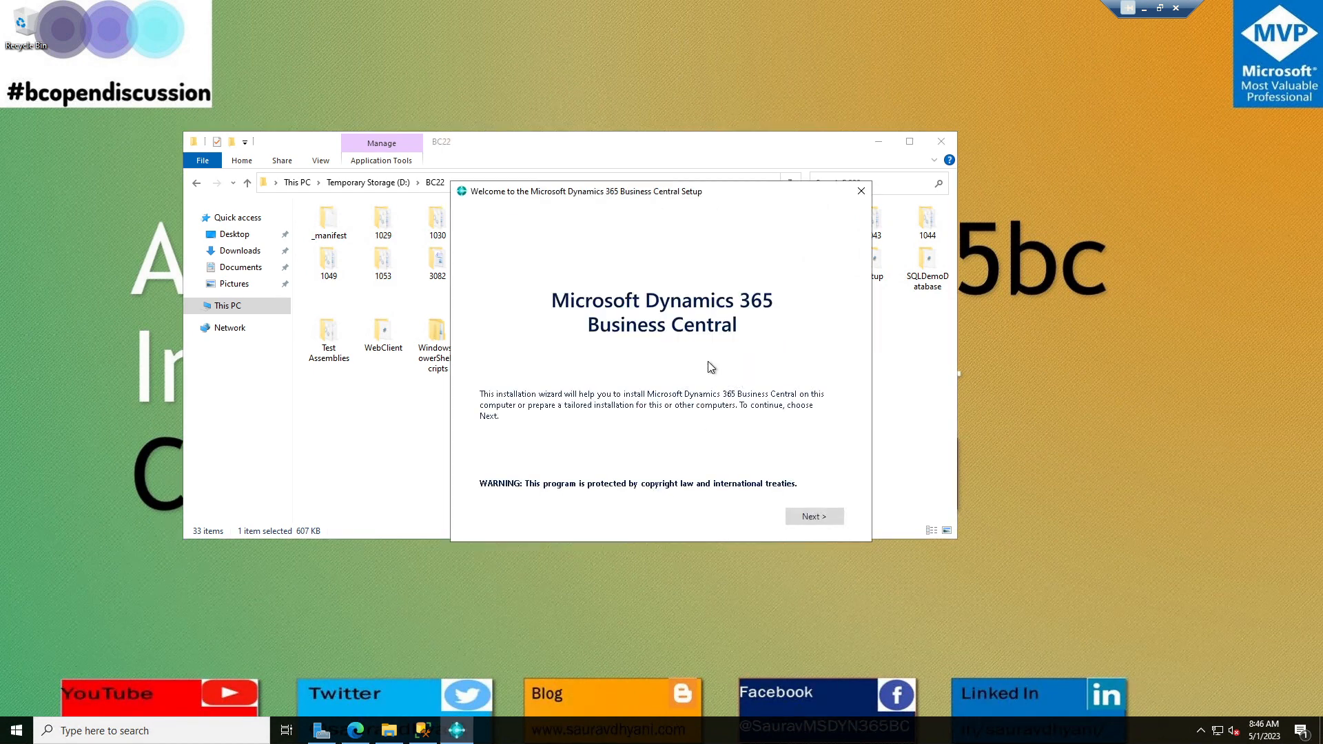
# Accept the licence terms and choose to customize a Server installation through the advanced options.
pyautogui.click(872, 140)
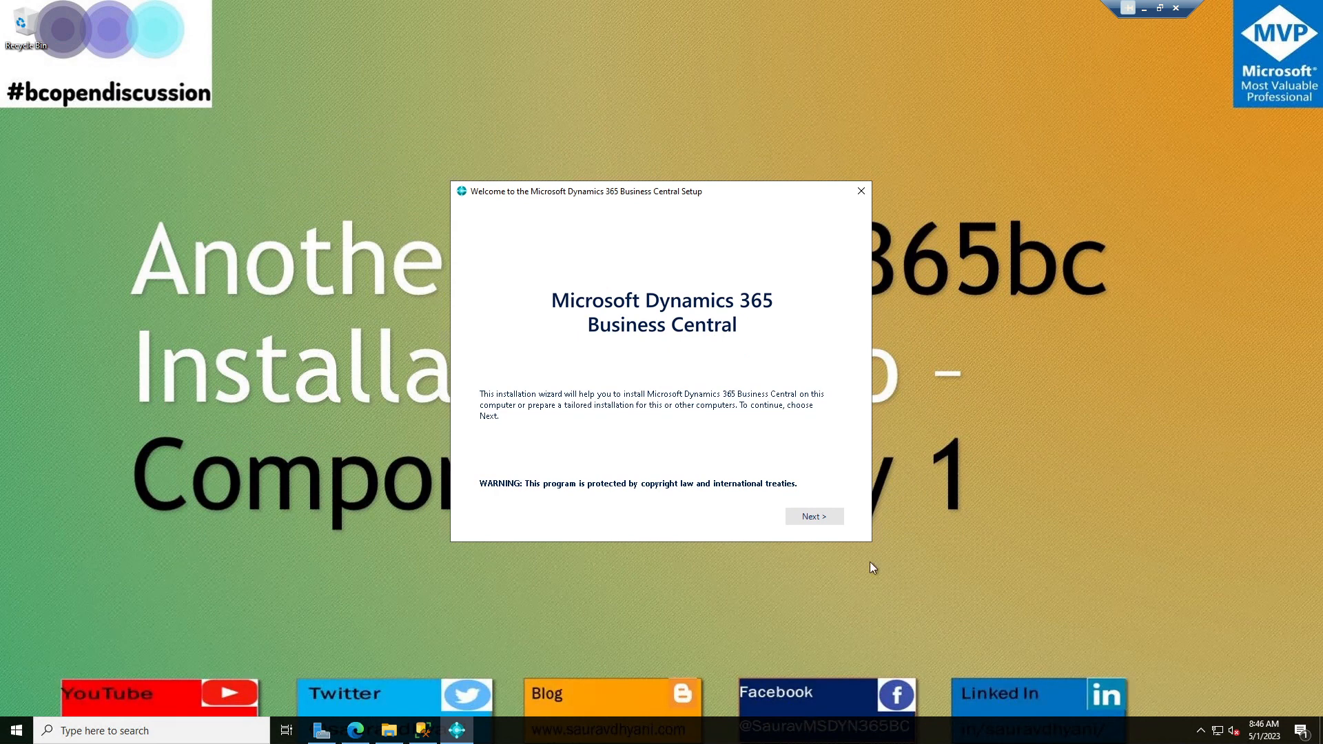
pyautogui.click(816, 520)
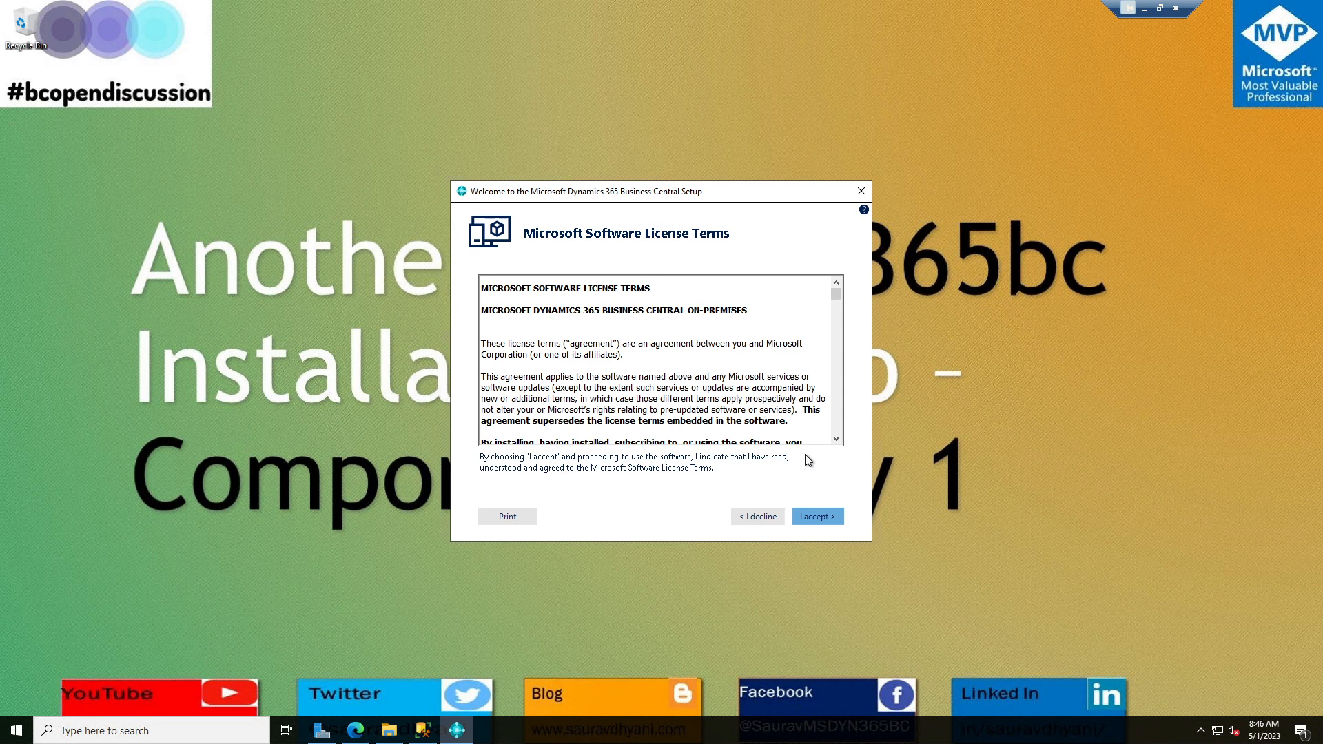
pyautogui.click(824, 518)
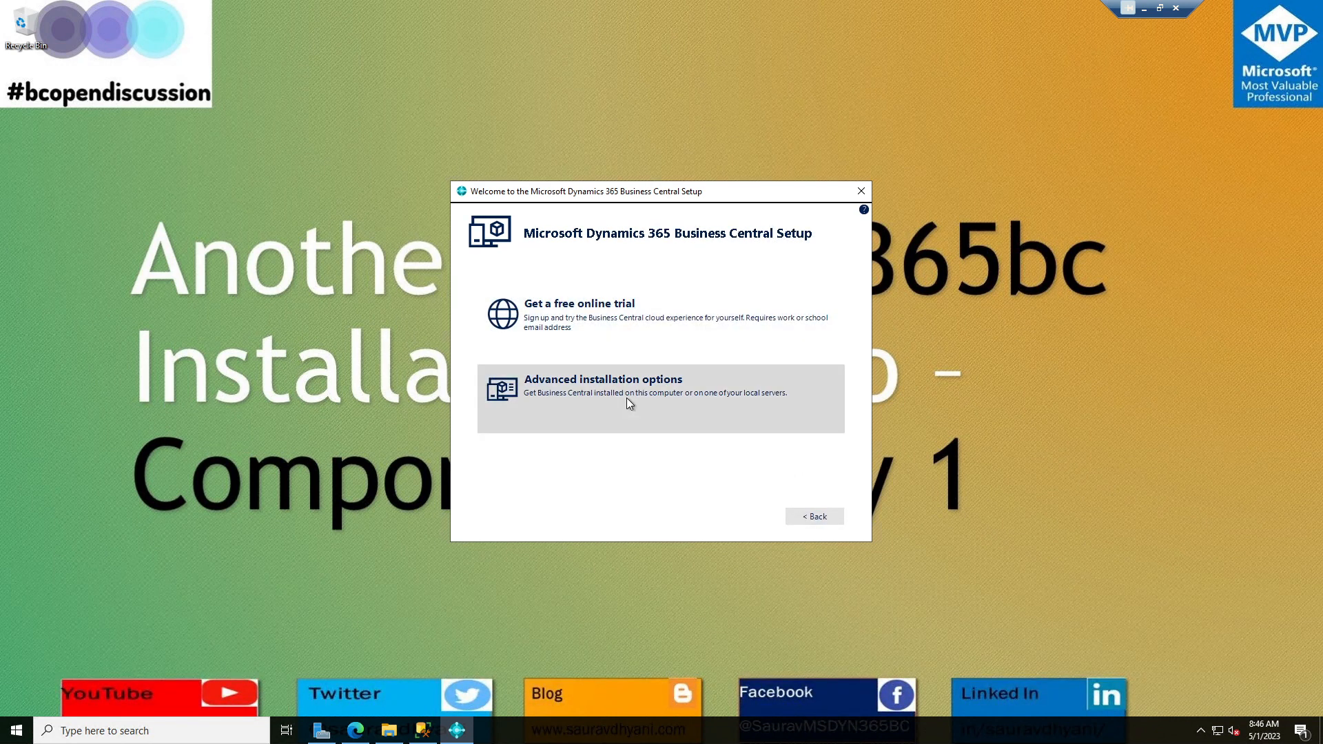
pyautogui.click(628, 401)
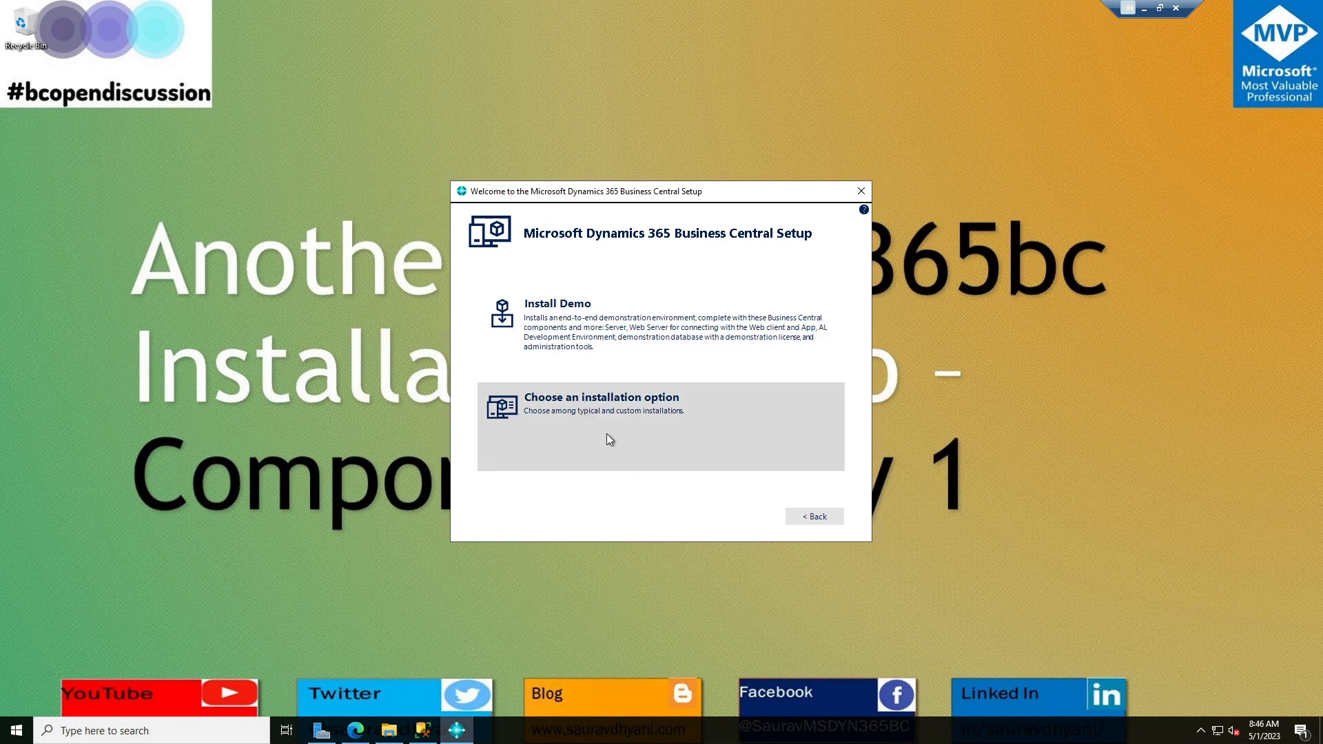
pyautogui.click(606, 435)
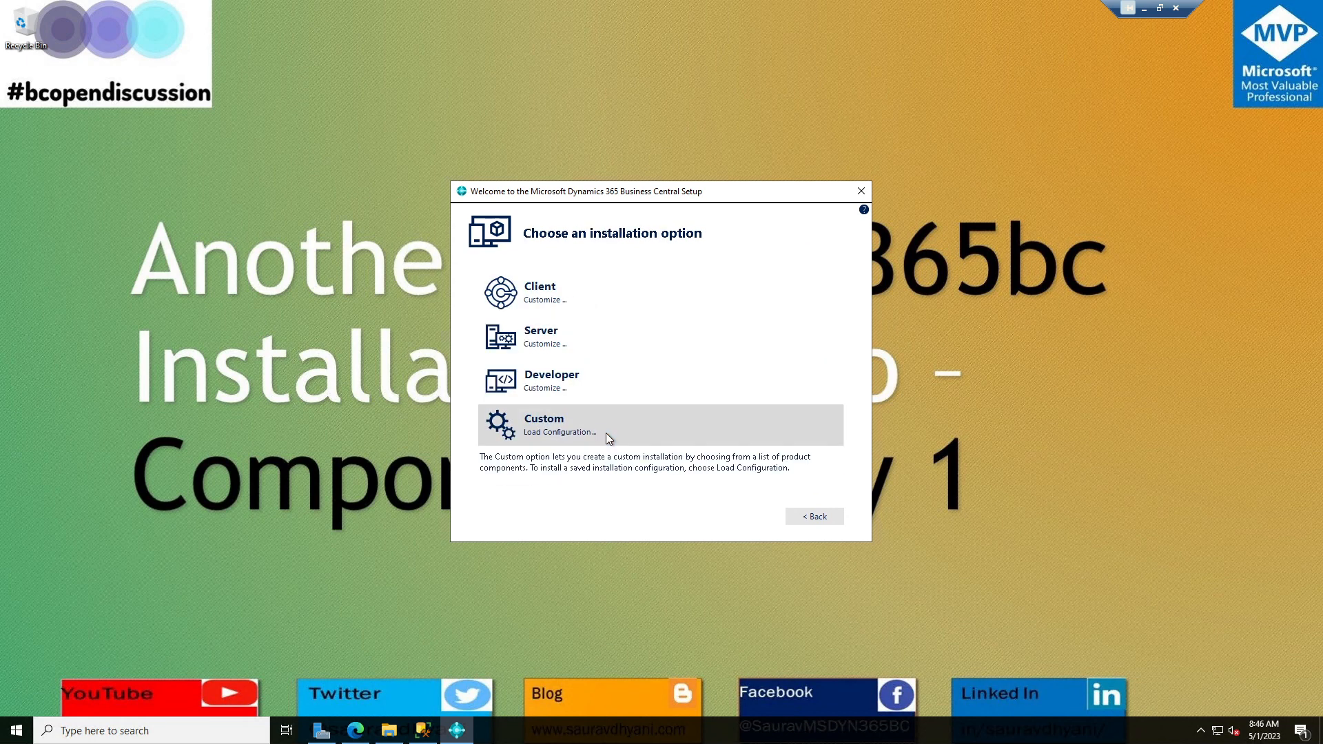
pyautogui.click(542, 344)
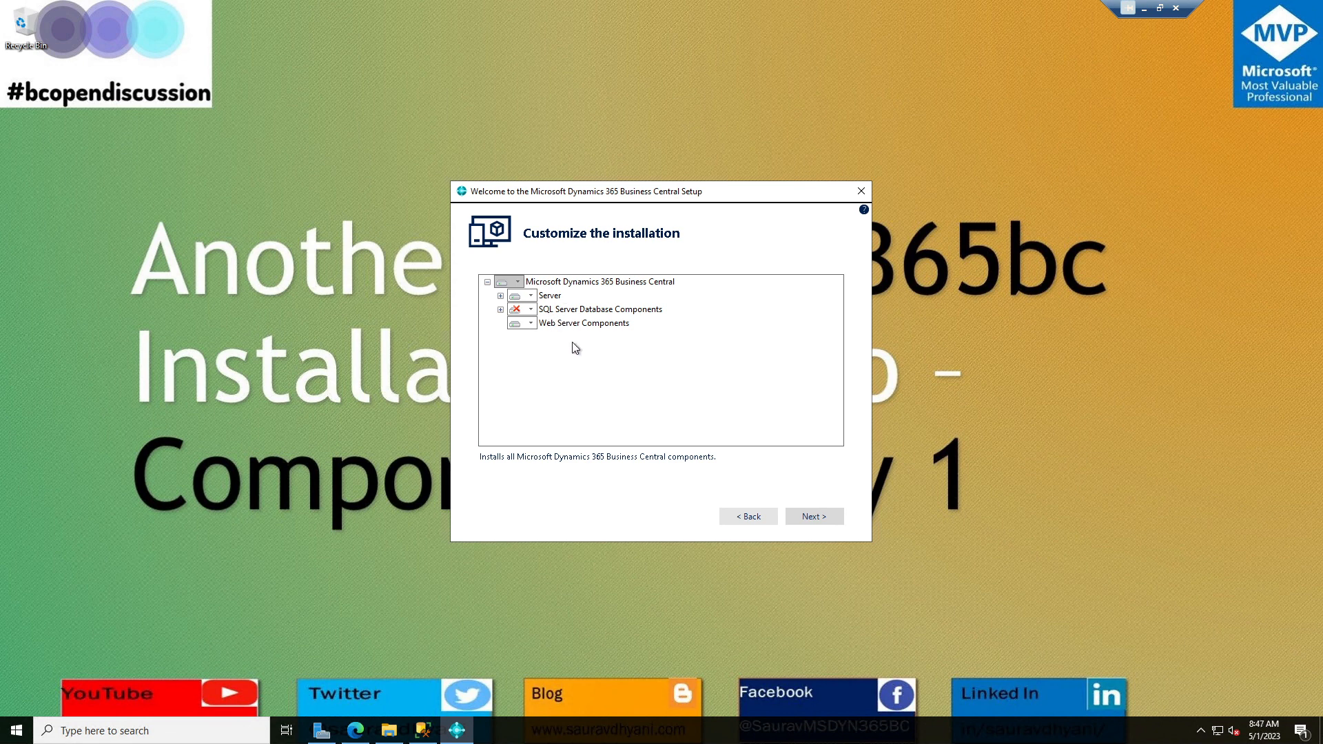
# Switch to a Developer installation and exclude AL Development Environment, Server and Web Server Components.
pyautogui.click(749, 519)
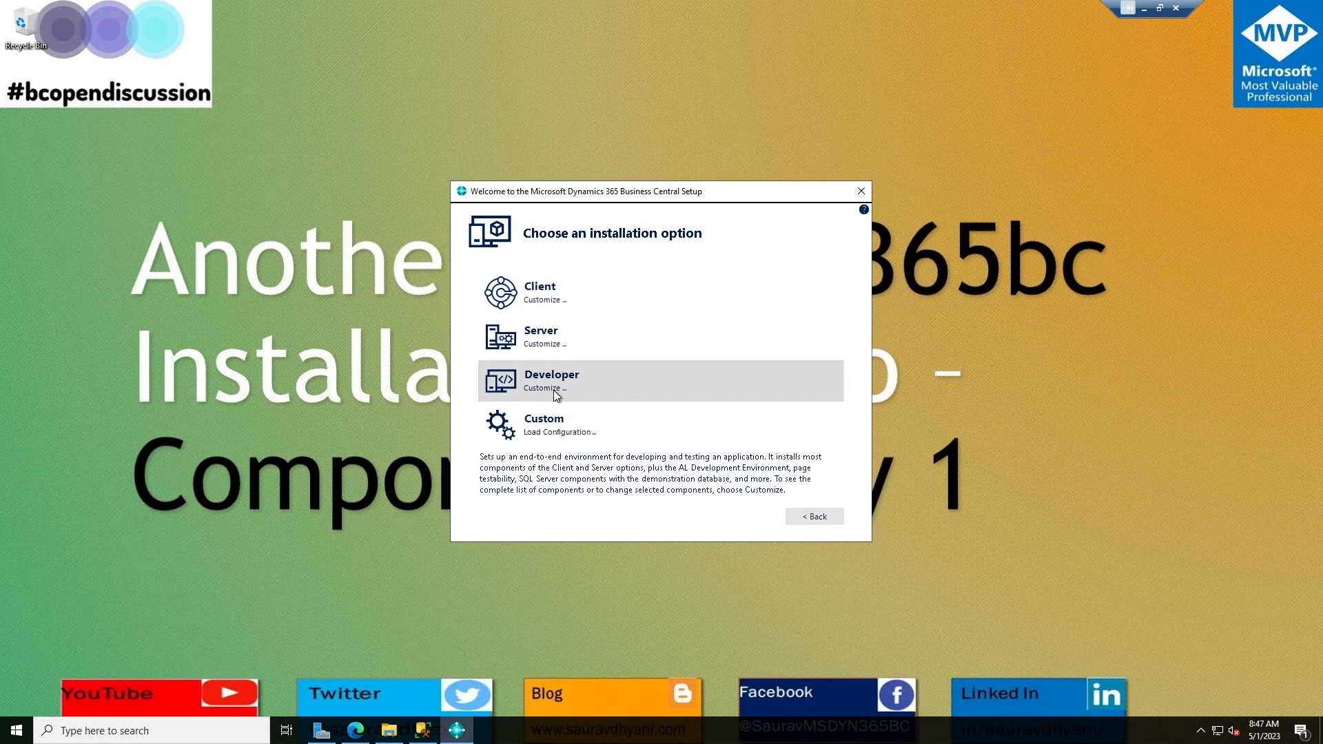
pyautogui.click(553, 390)
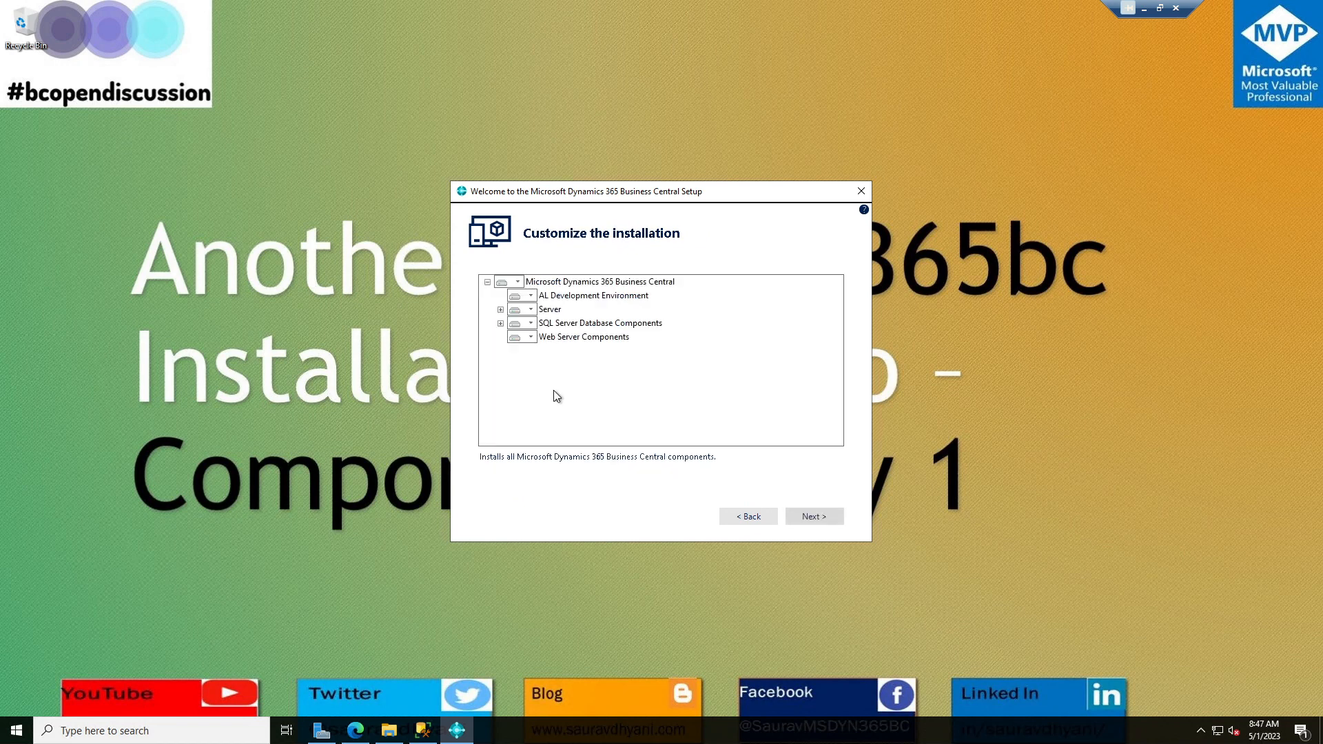
pyautogui.click(531, 299)
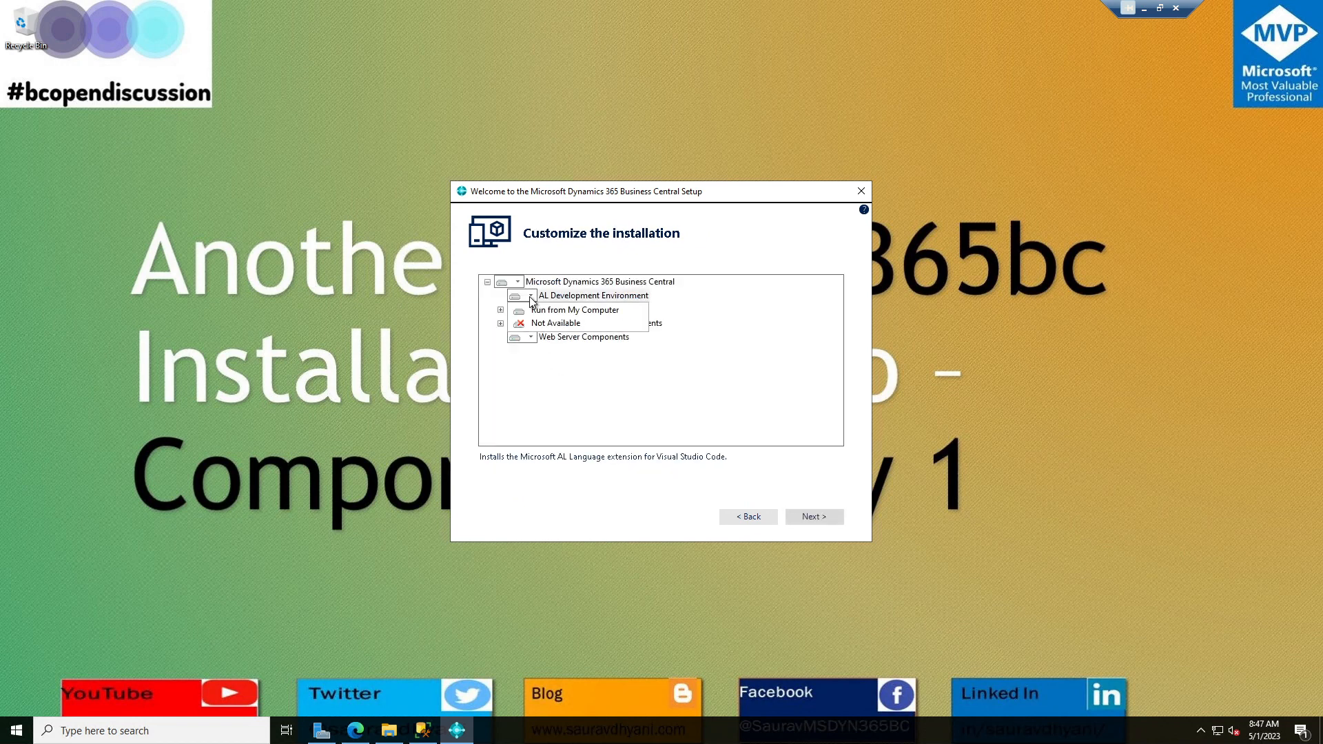
pyautogui.click(550, 324)
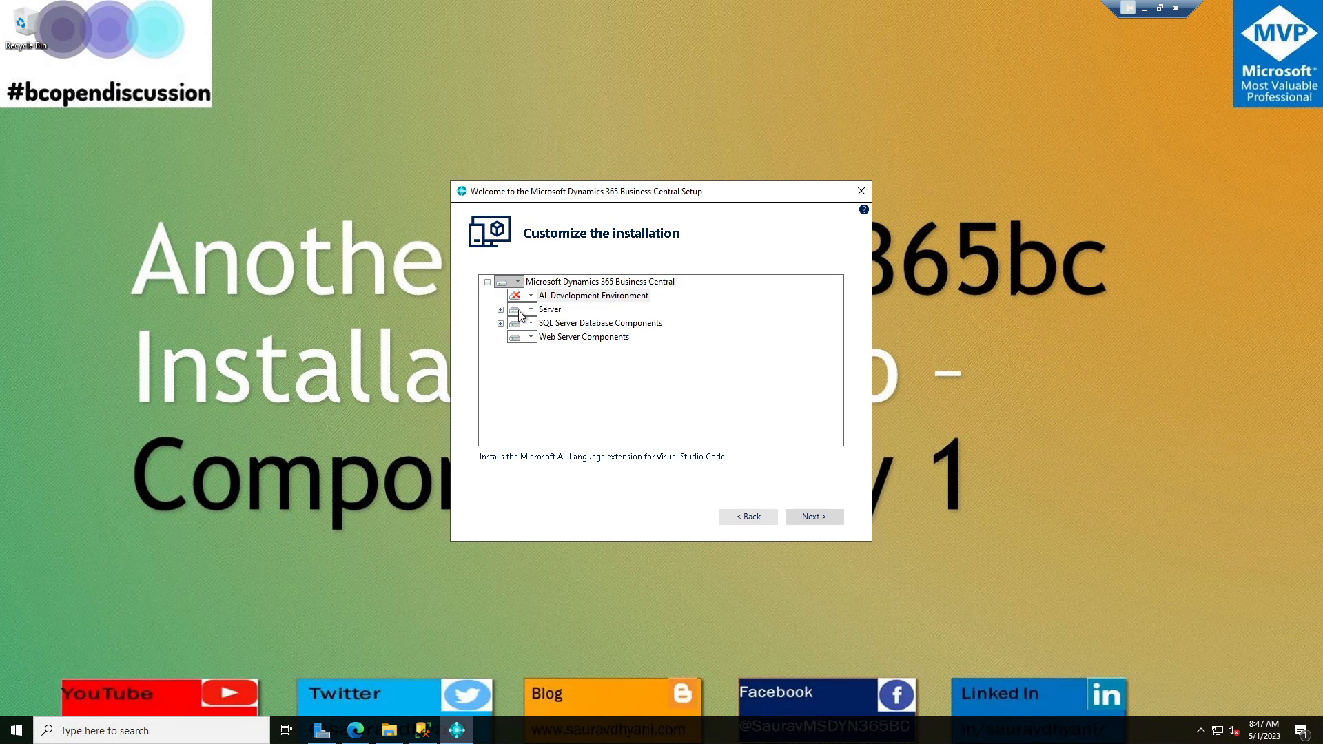
pyautogui.click(519, 314)
pyautogui.click(545, 350)
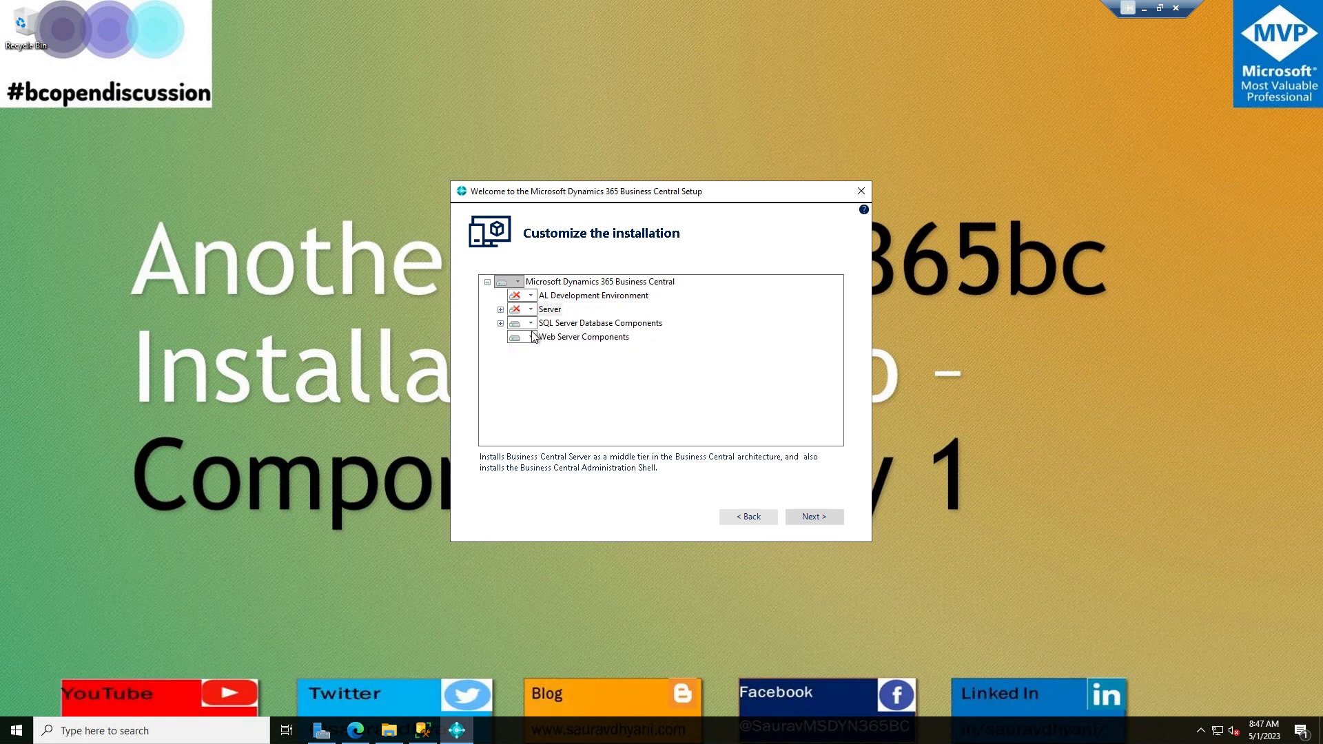
pyautogui.click(526, 339)
pyautogui.click(543, 366)
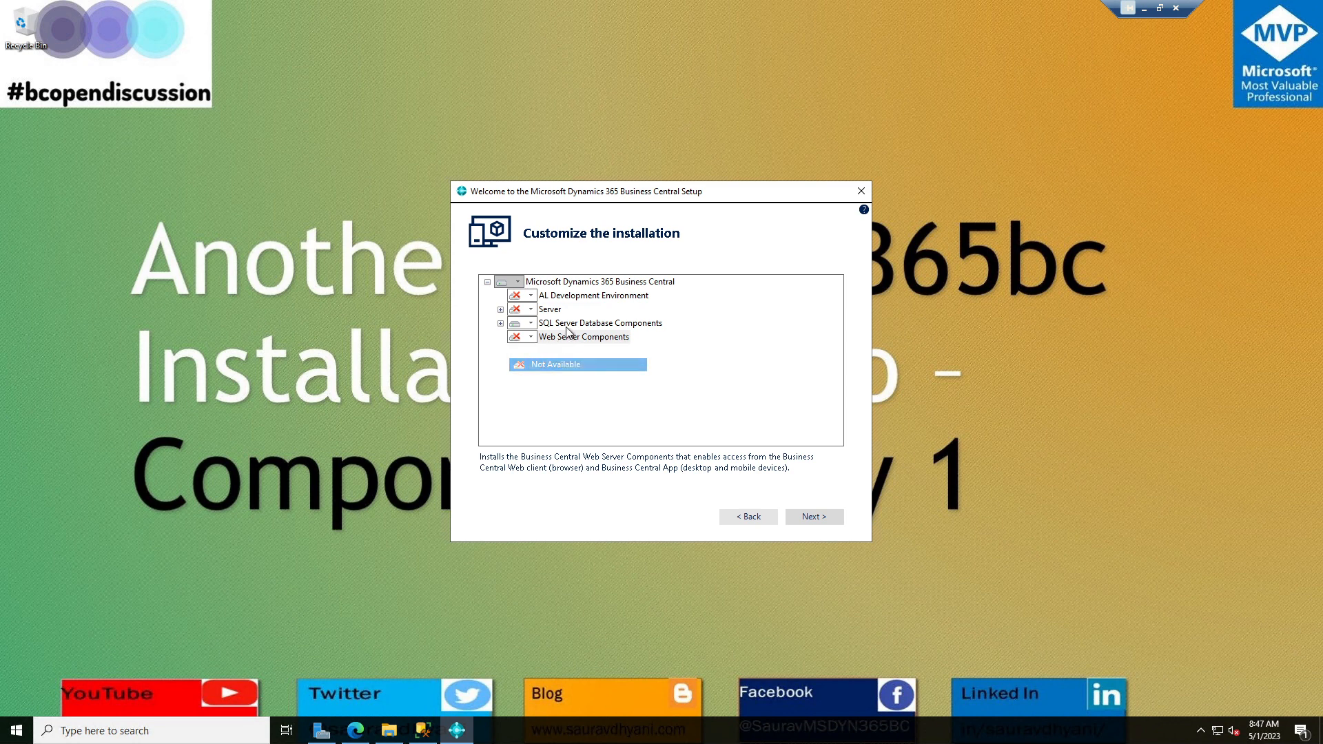
# Set Demo Database under SQL Server Database Components to Not Available, then continue to parameters.
pyautogui.click(572, 325)
pyautogui.click(501, 324)
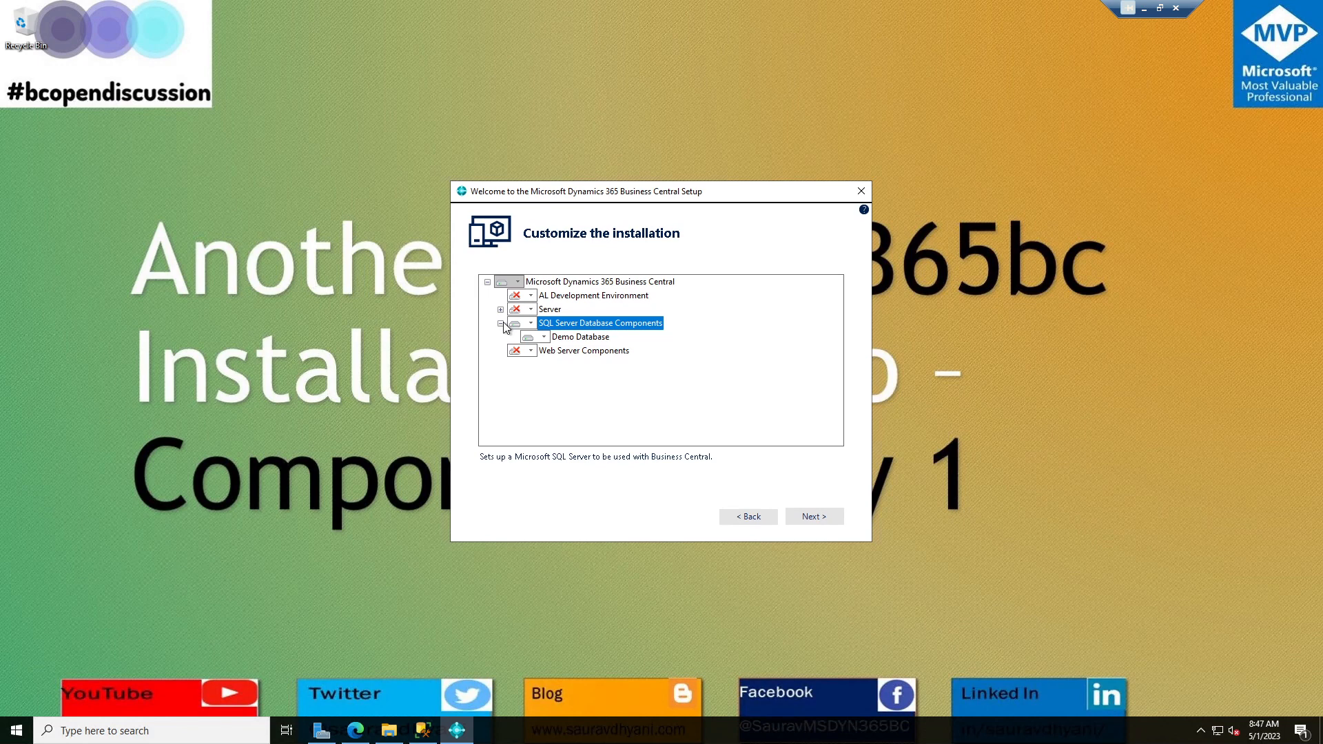
pyautogui.click(541, 338)
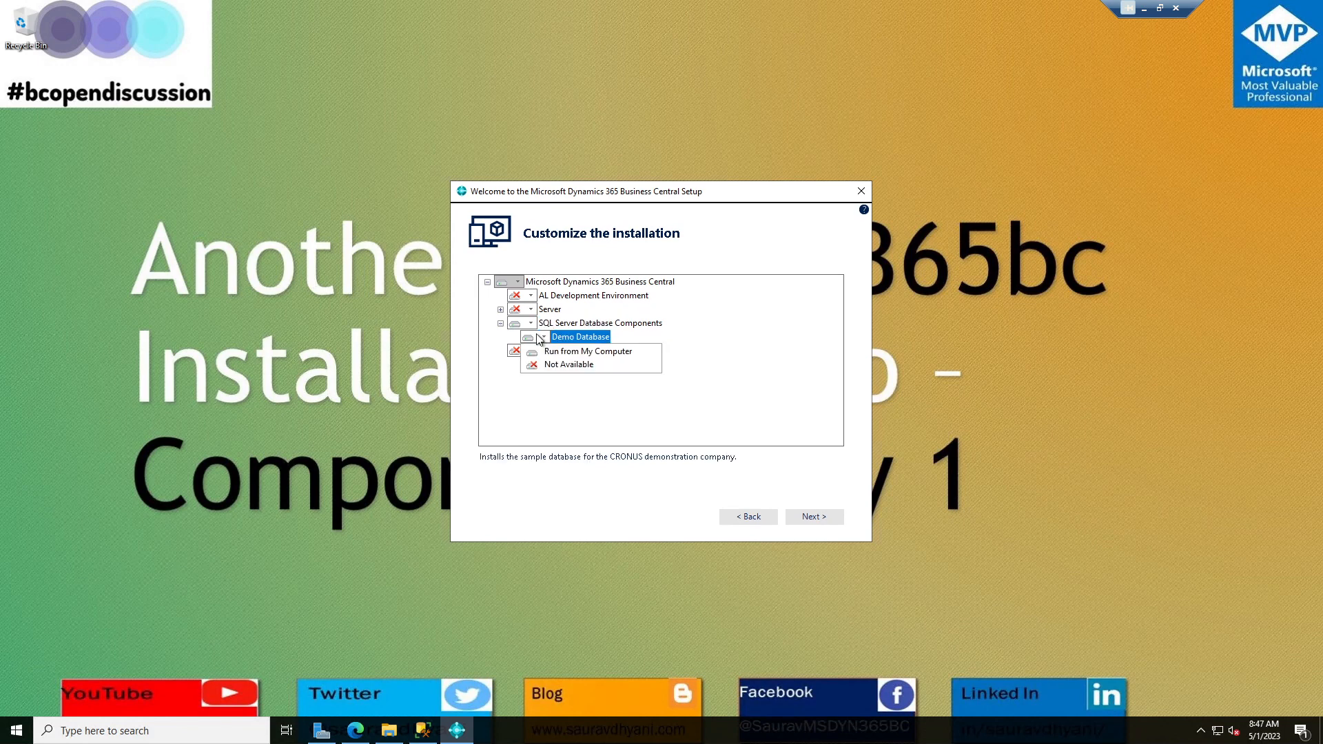
pyautogui.click(556, 367)
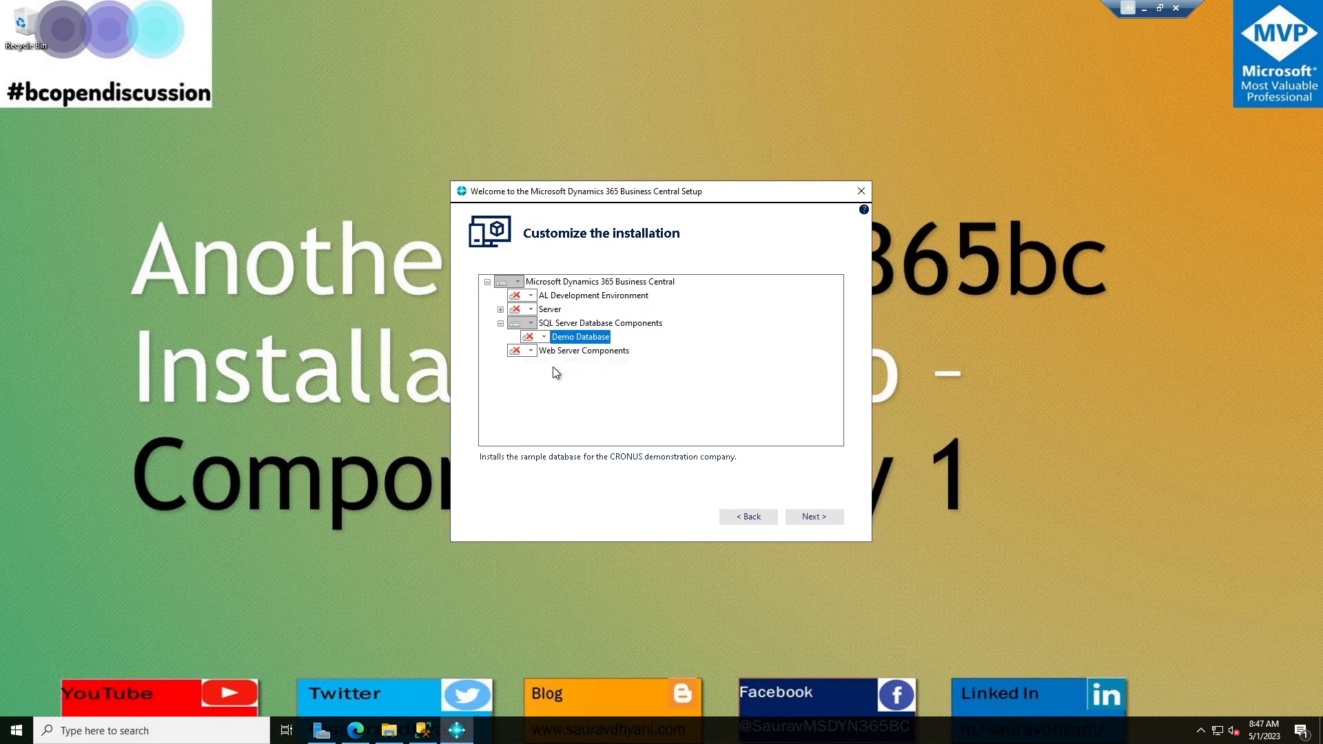
pyautogui.click(570, 325)
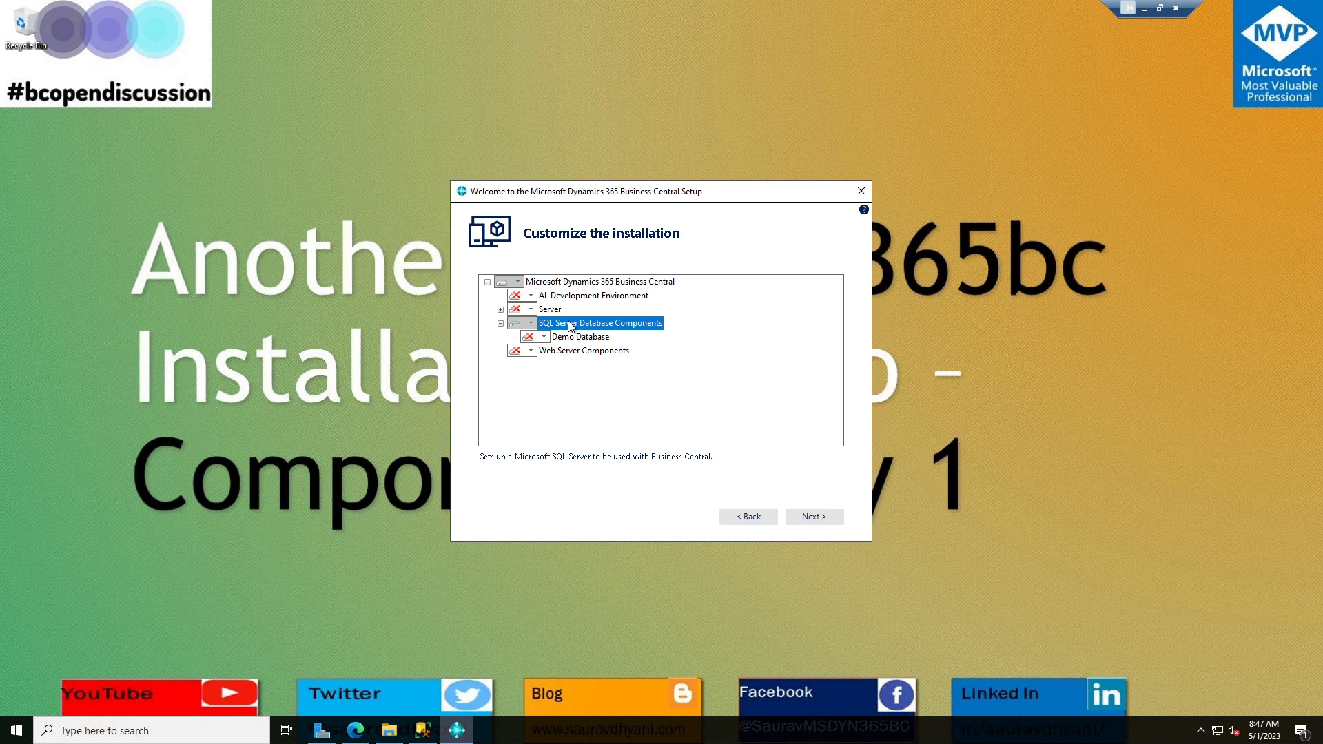
pyautogui.click(577, 338)
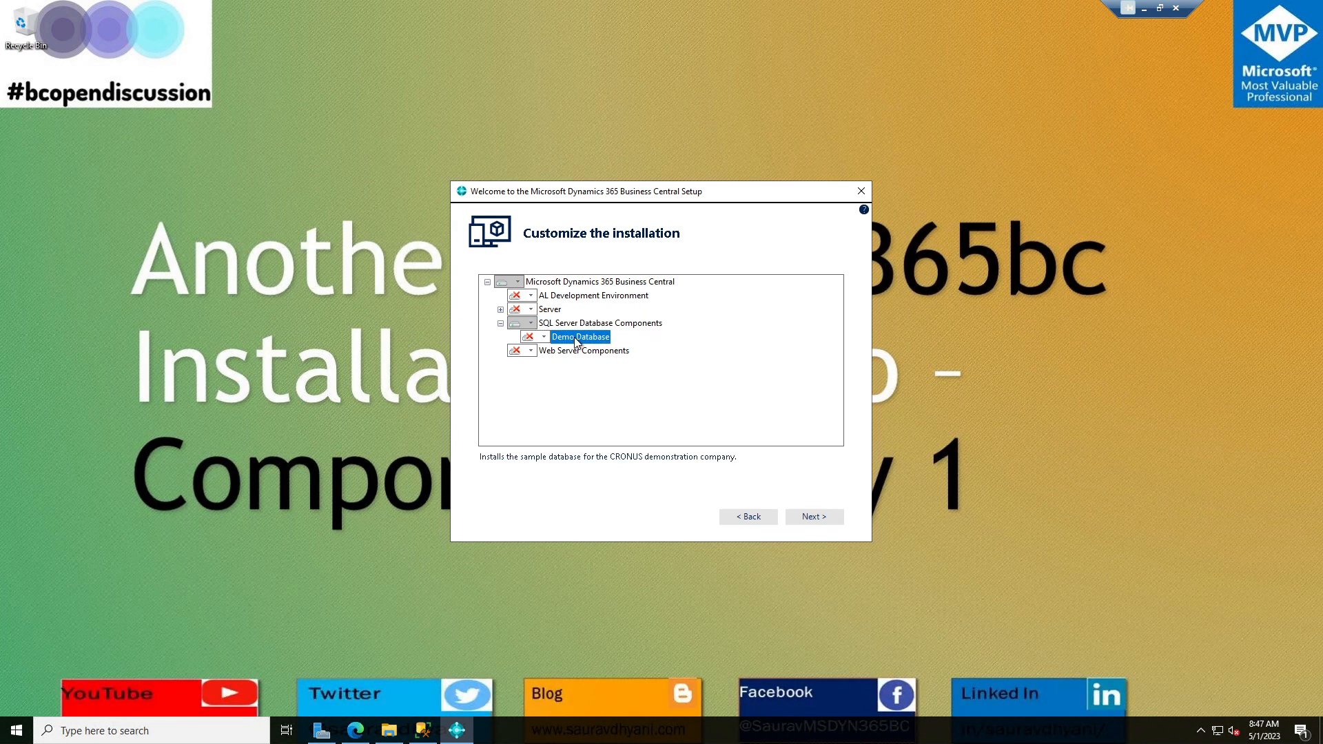
pyautogui.click(816, 519)
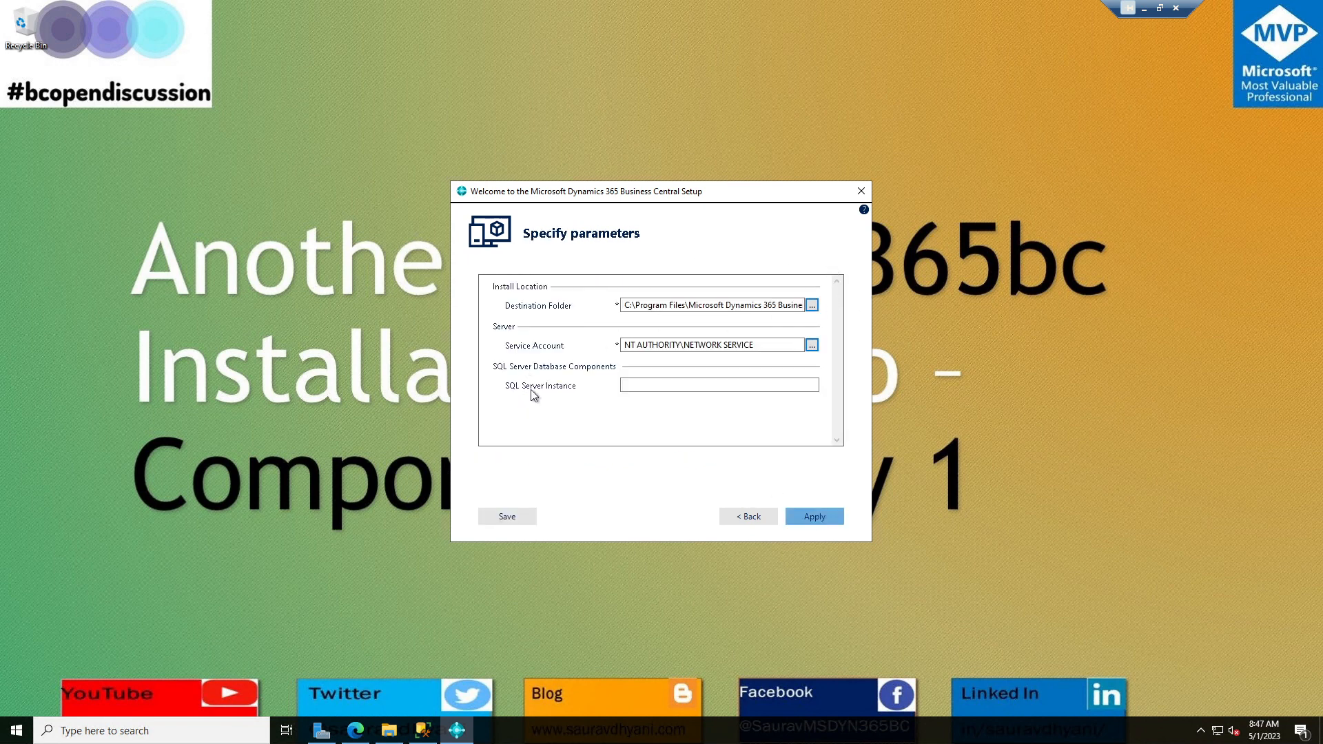
# Enter BCDEMO as the SQL Server instance and apply the installation parameters.
pyautogui.click(634, 386)
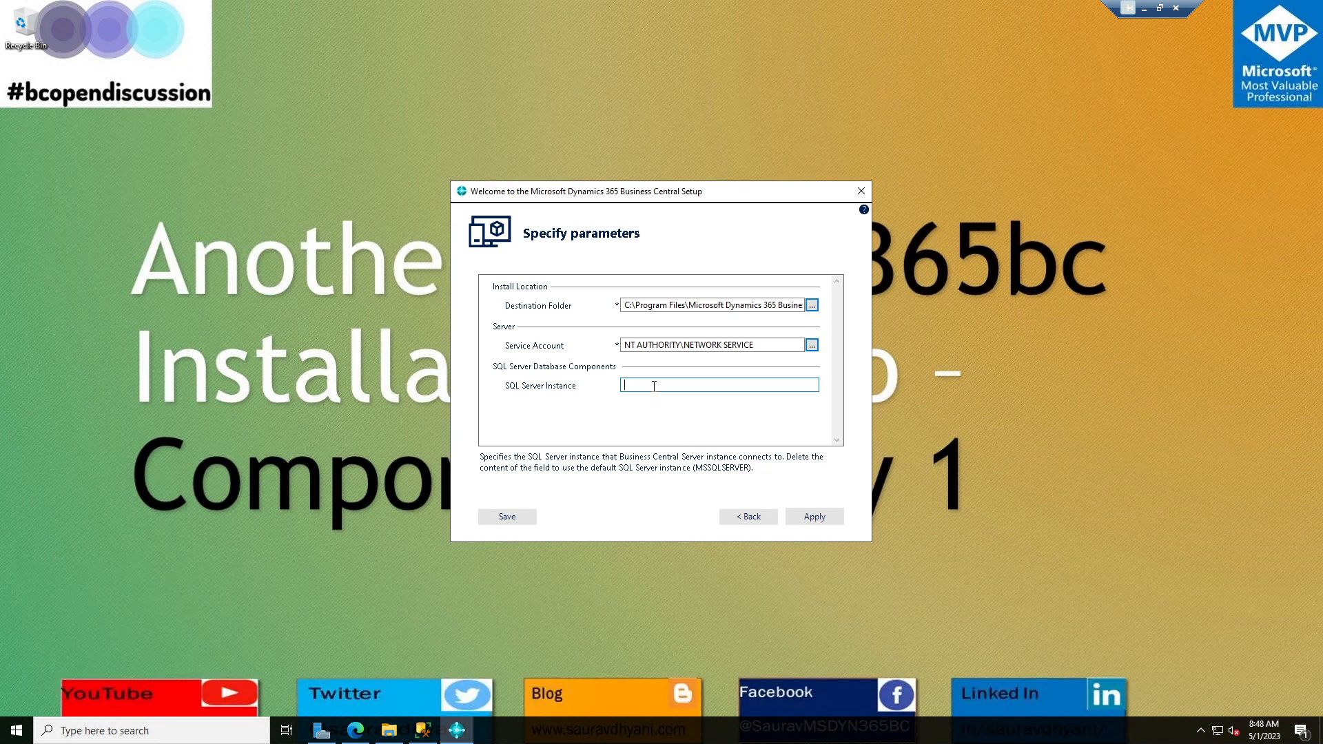
pyautogui.write('BCDEMO')
pyautogui.click(419, 735)
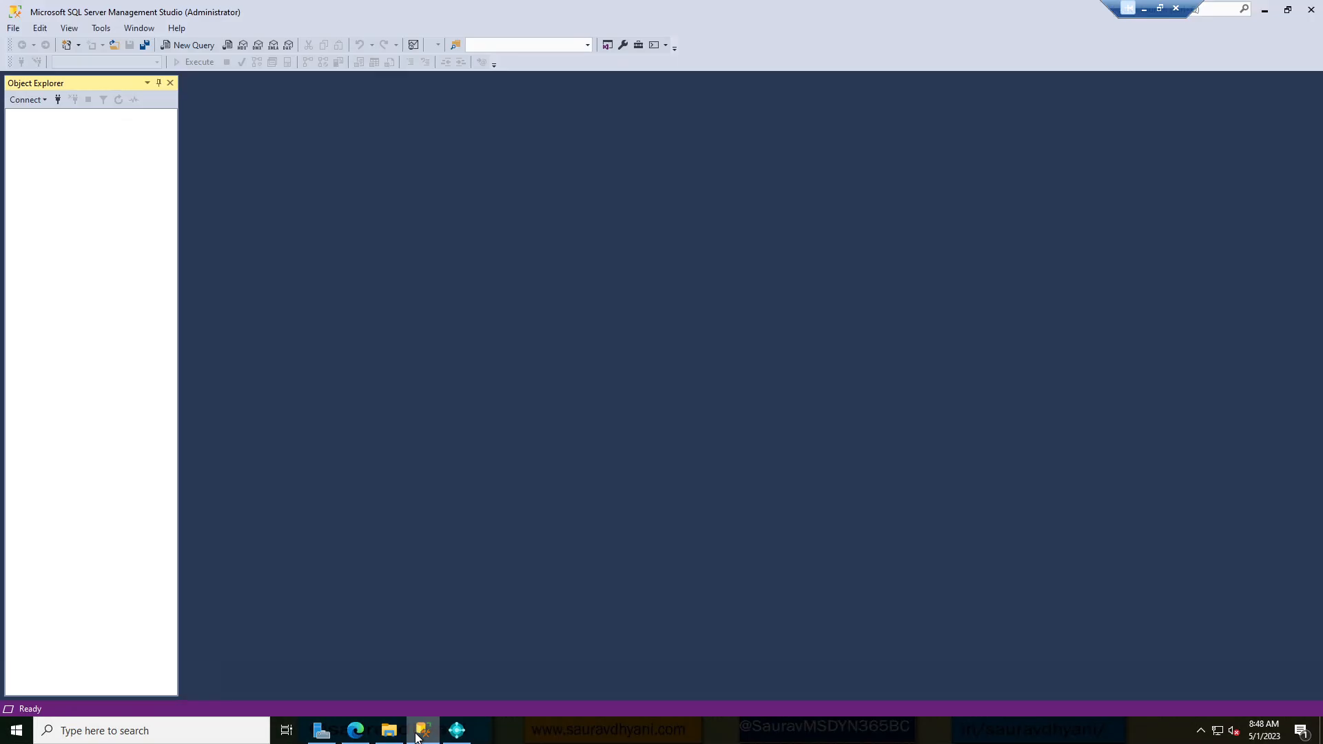
pyautogui.click(417, 736)
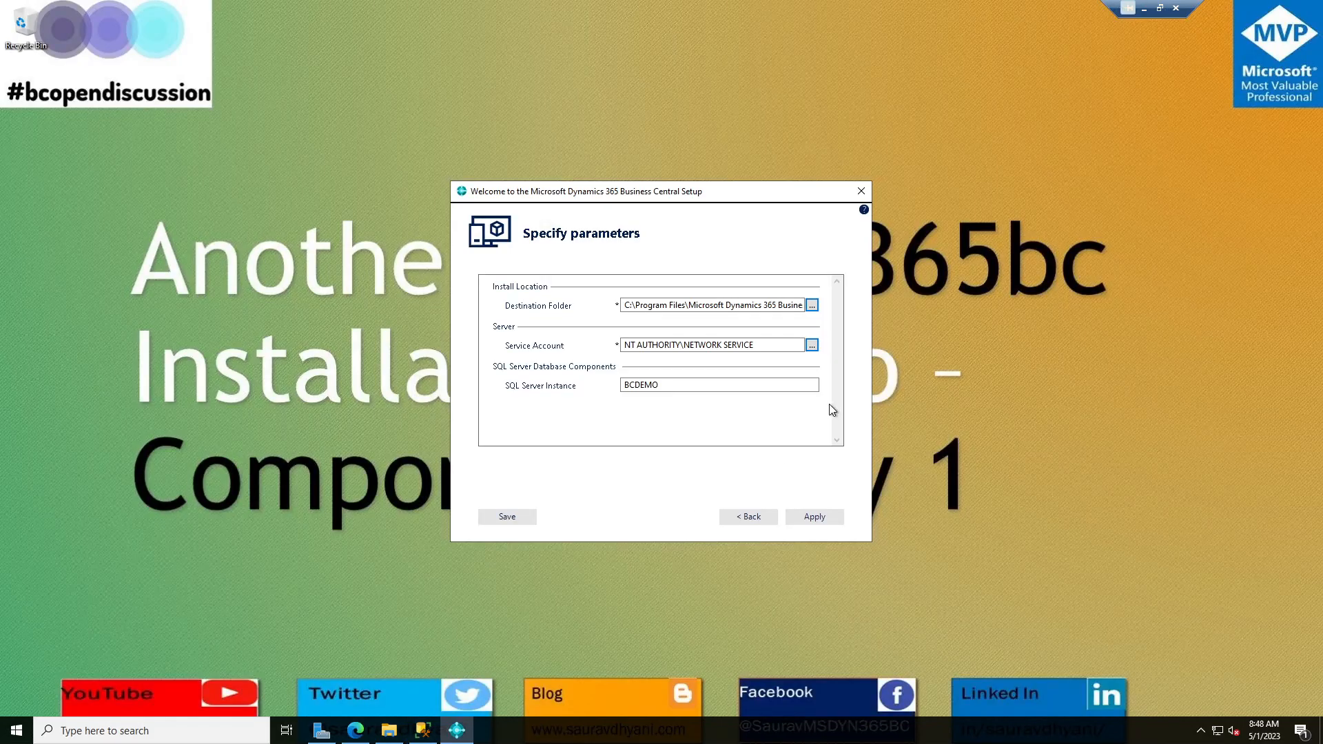
pyautogui.moveTo(703, 384); pyautogui.dragTo(582, 377)
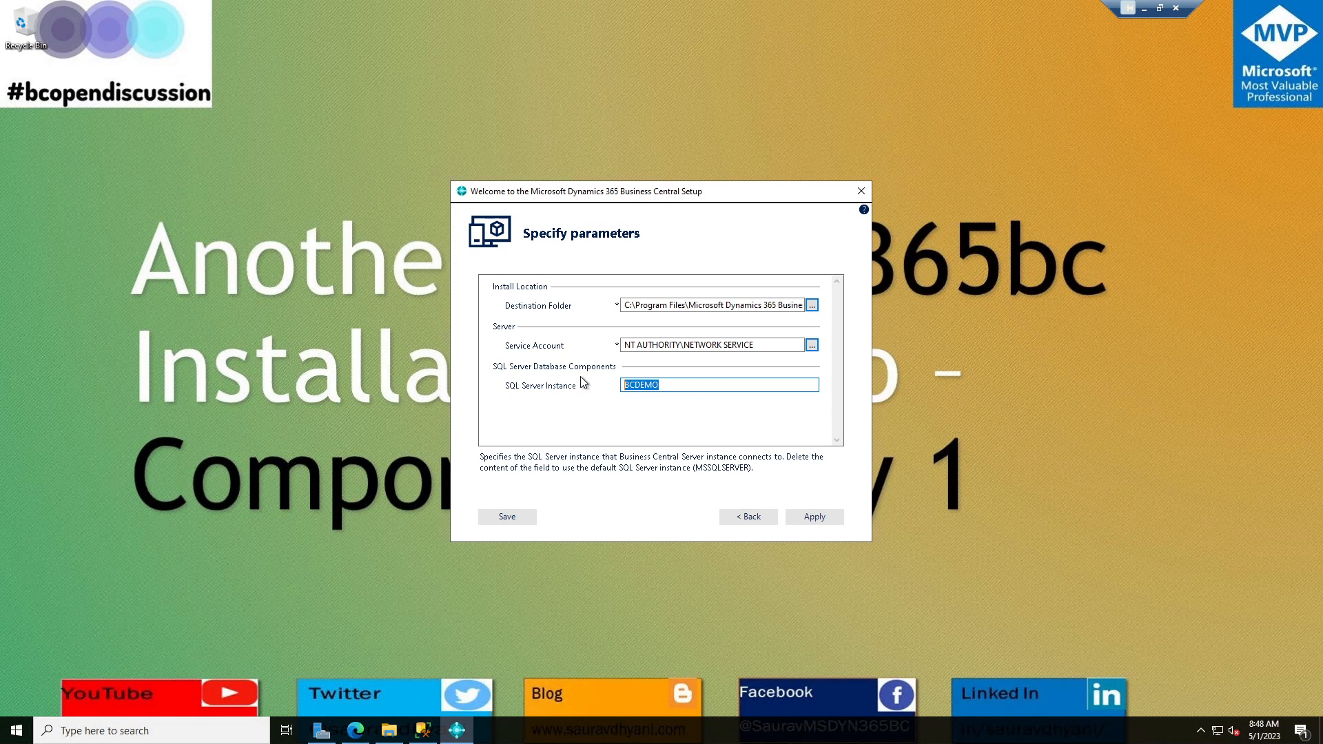
pyautogui.click(821, 515)
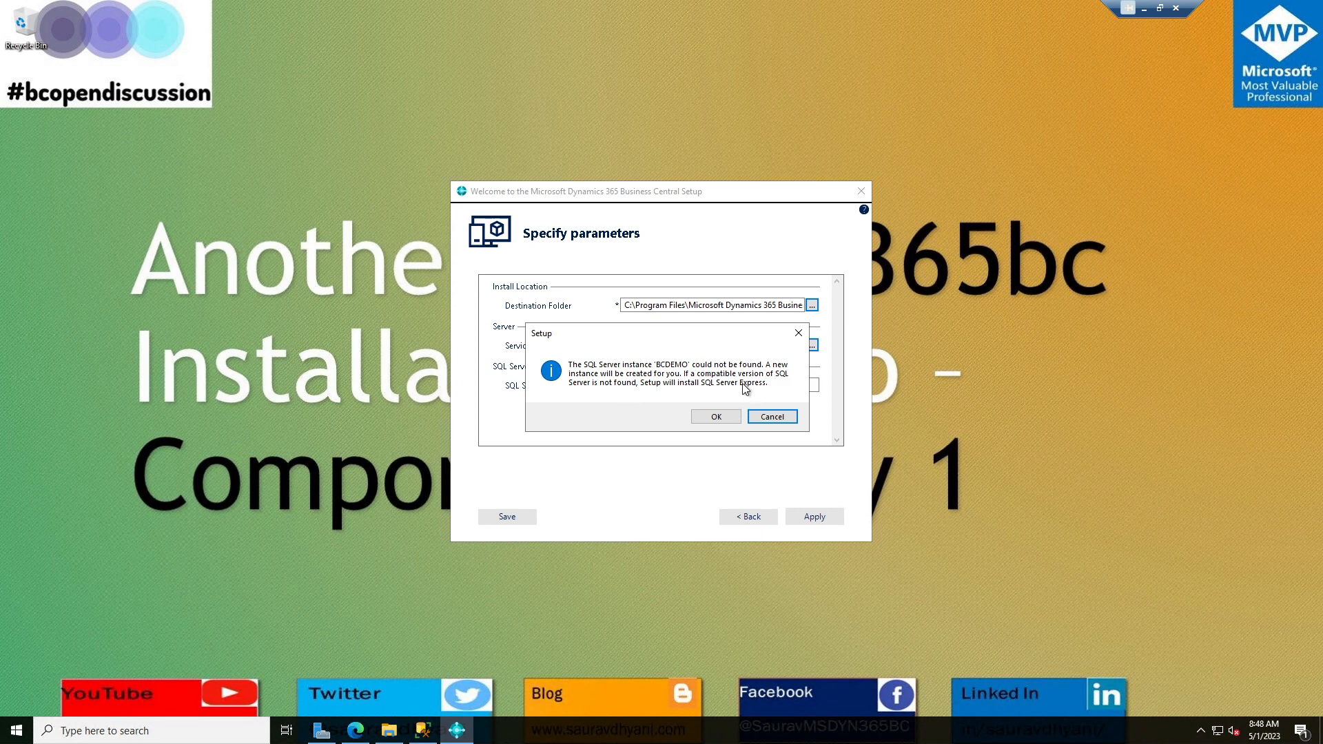
# Confirm creating the new BCDEMO instance and close setup once installation succeeds.
pyautogui.click(716, 417)
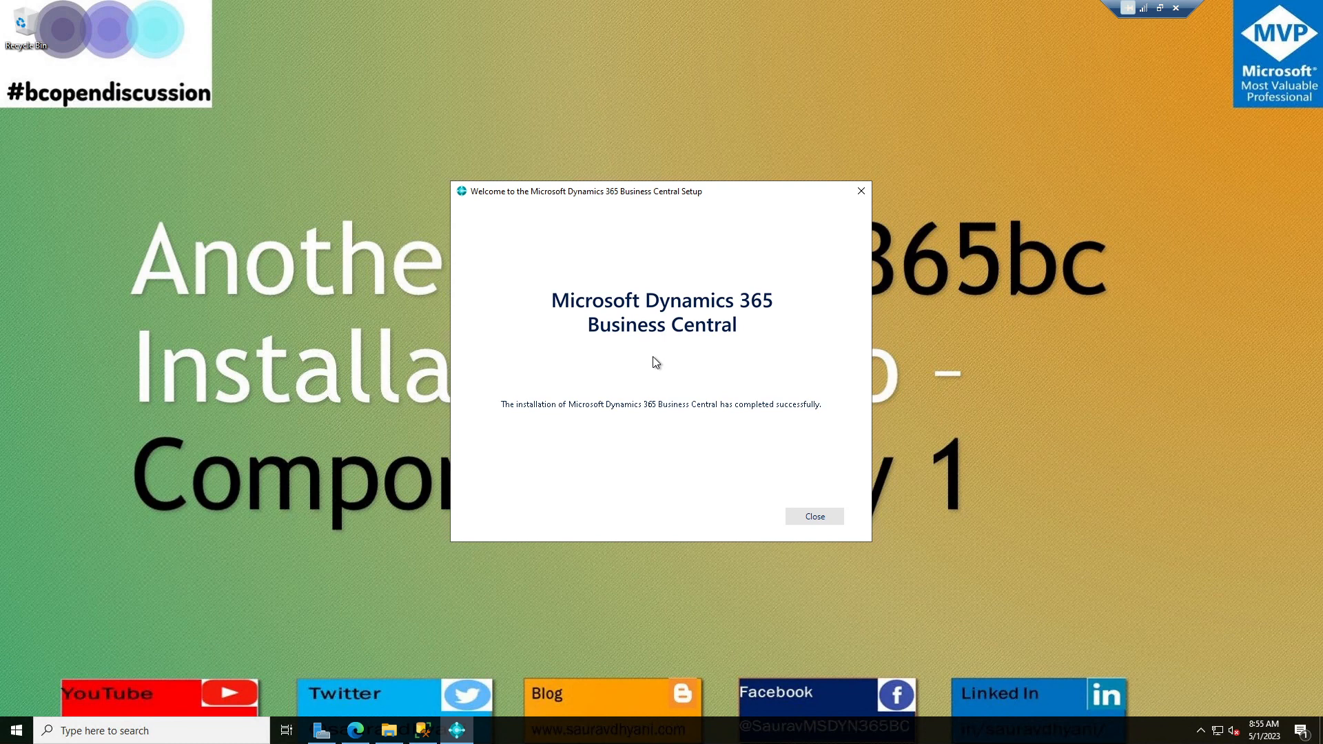
pyautogui.click(814, 517)
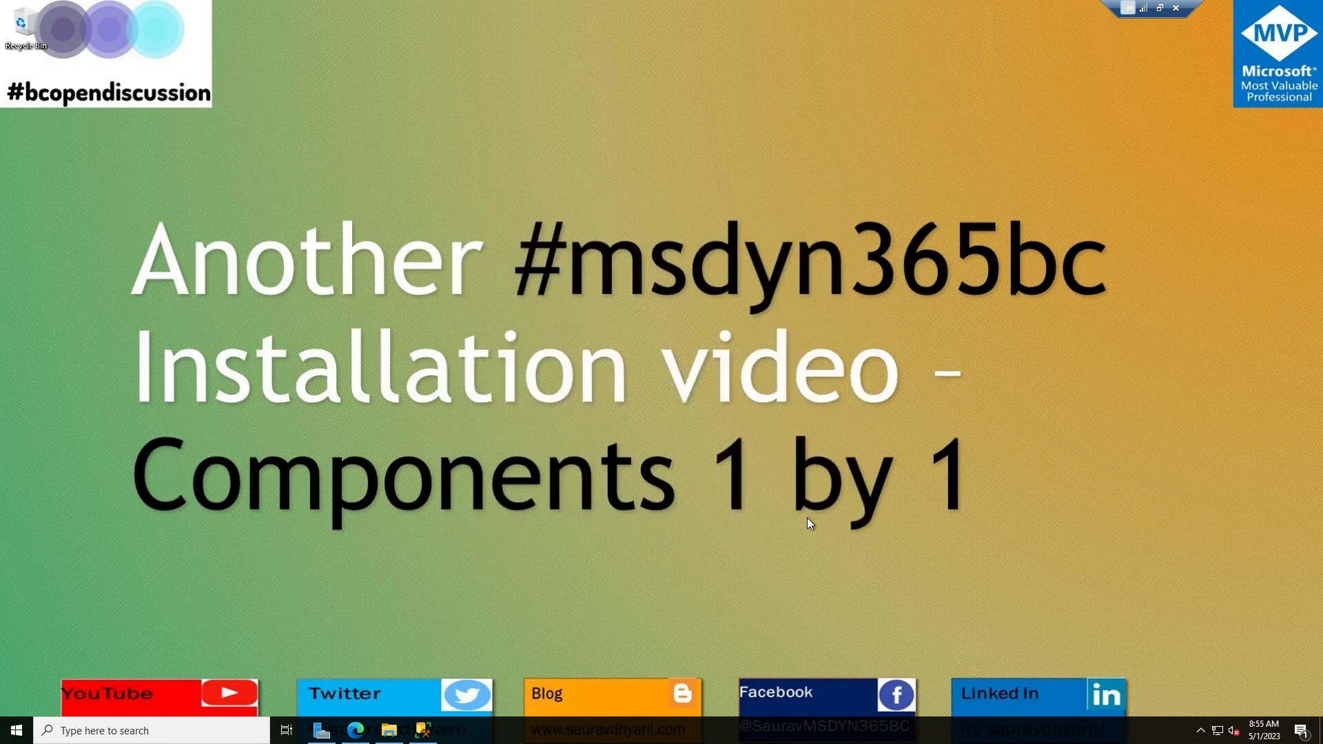
# Restore Management Studio and pick Demo\BCDEMO from the browsed local Database Engine servers.
pyautogui.moveTo(425, 736)
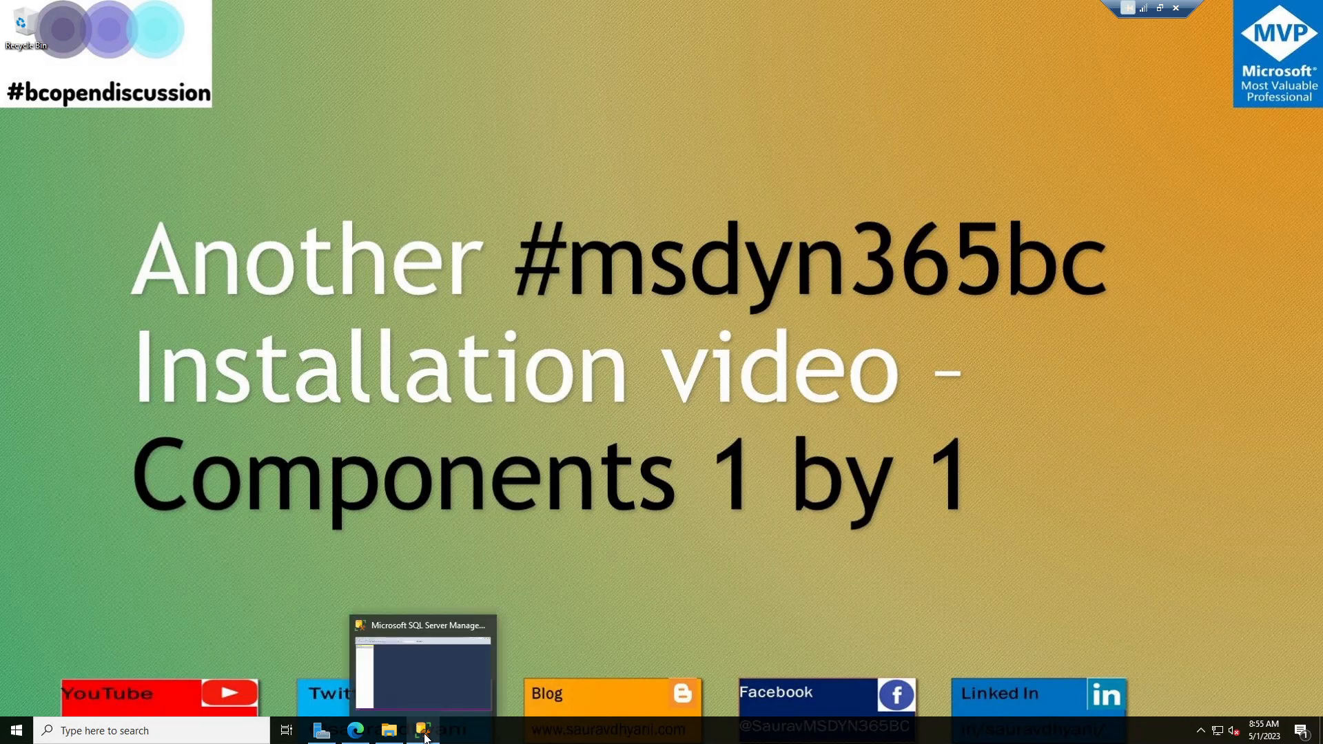
pyautogui.click(464, 640)
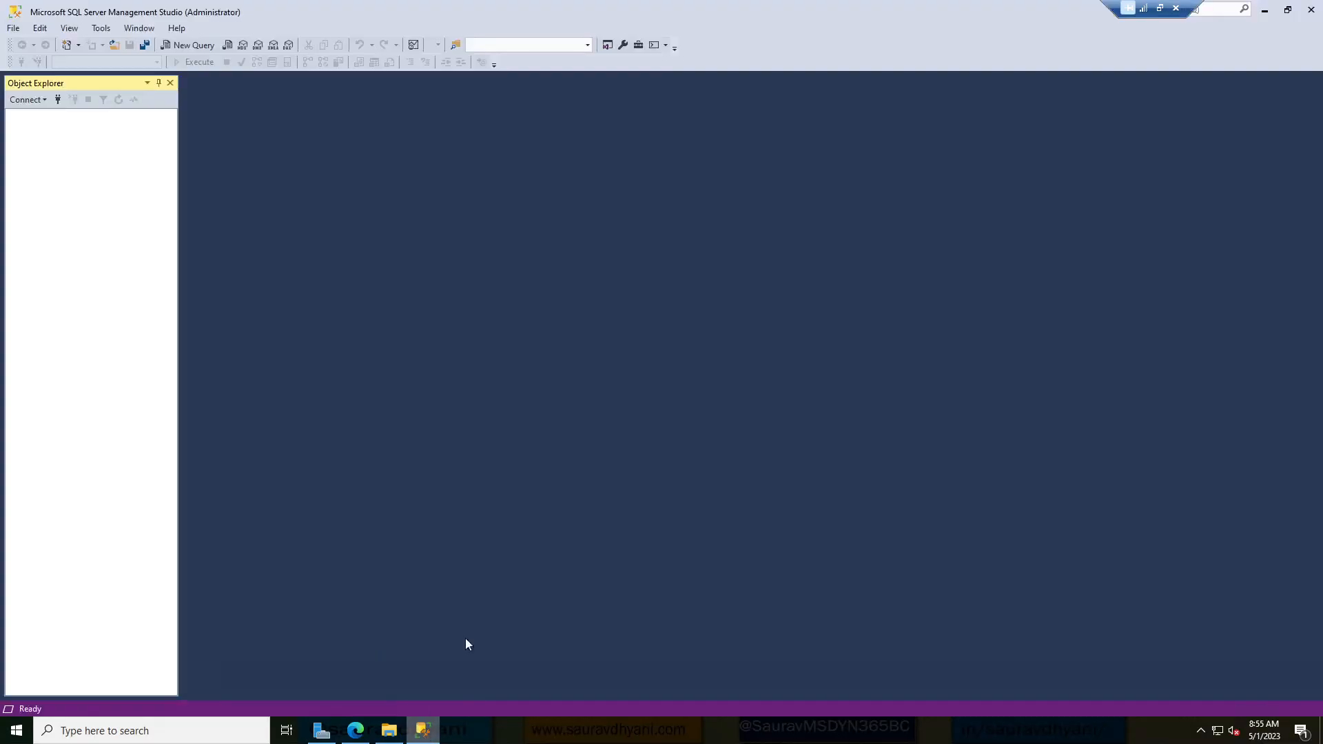
pyautogui.click(57, 101)
pyautogui.click(813, 281)
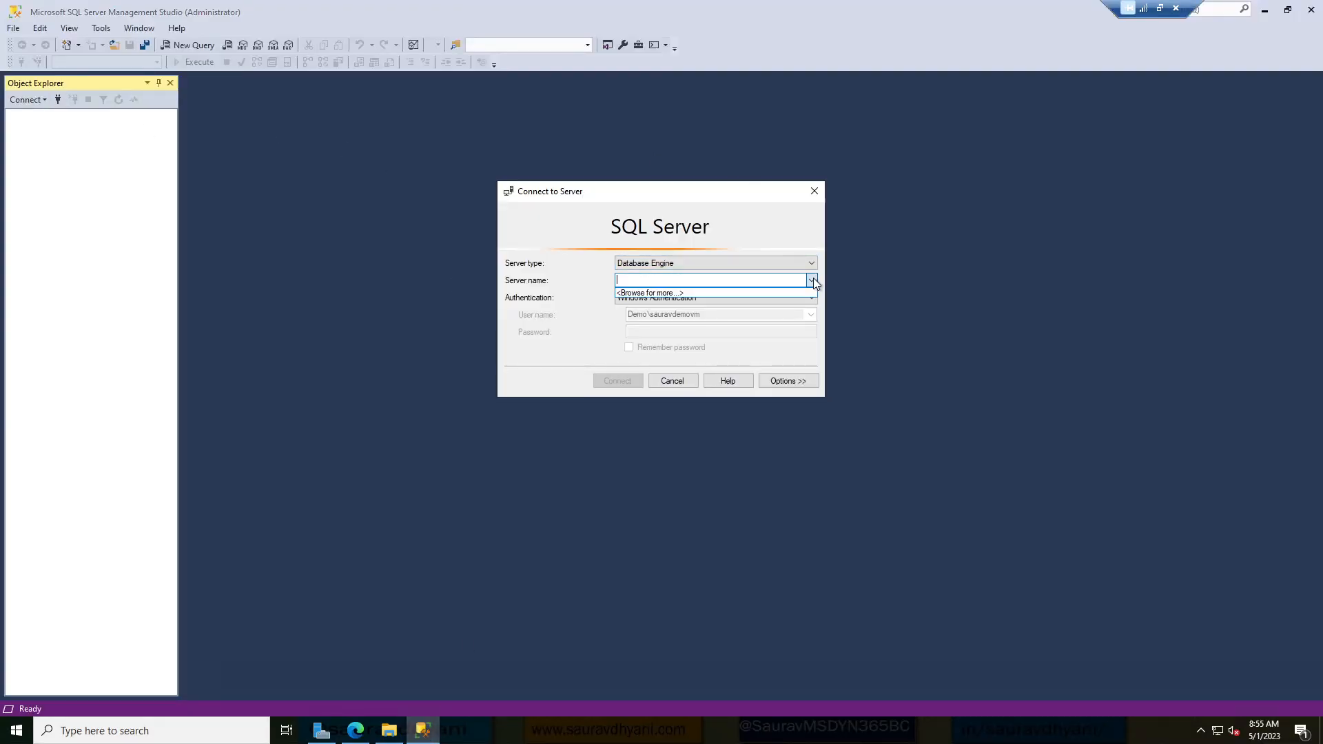
pyautogui.click(697, 292)
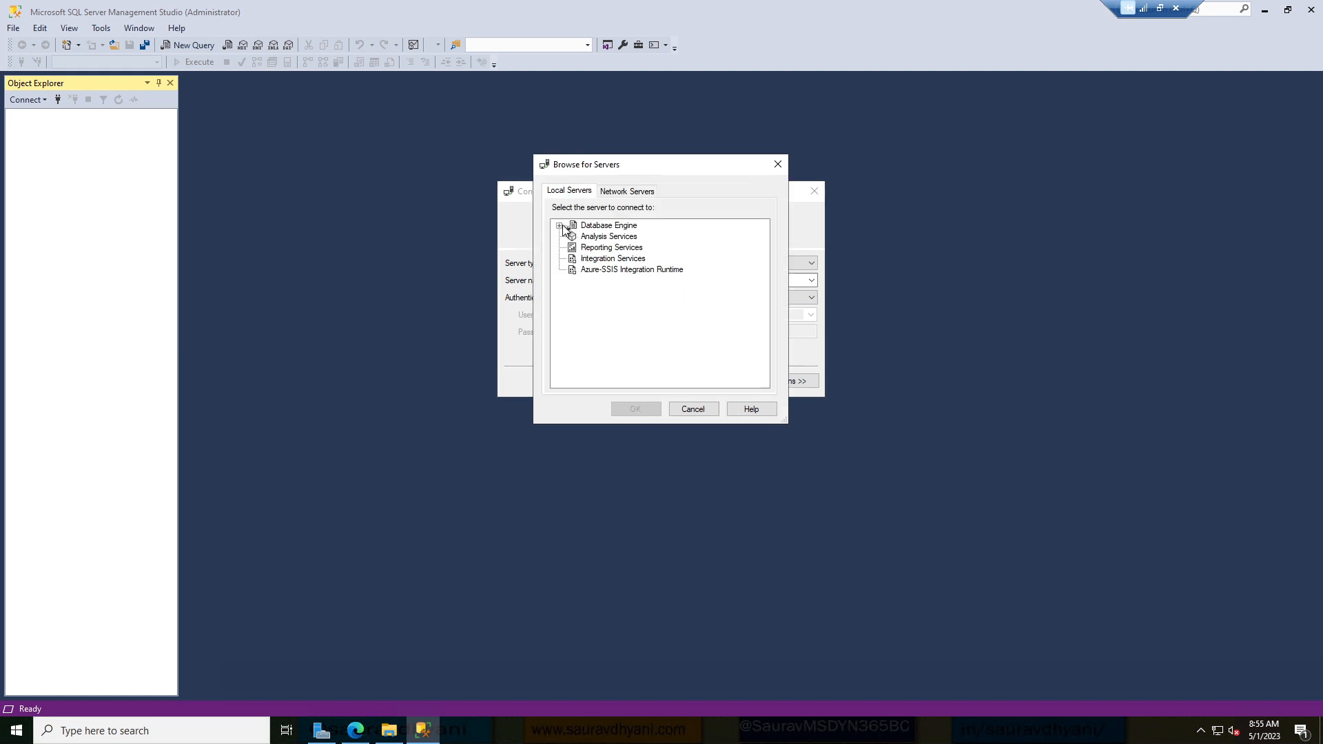
pyautogui.click(560, 226)
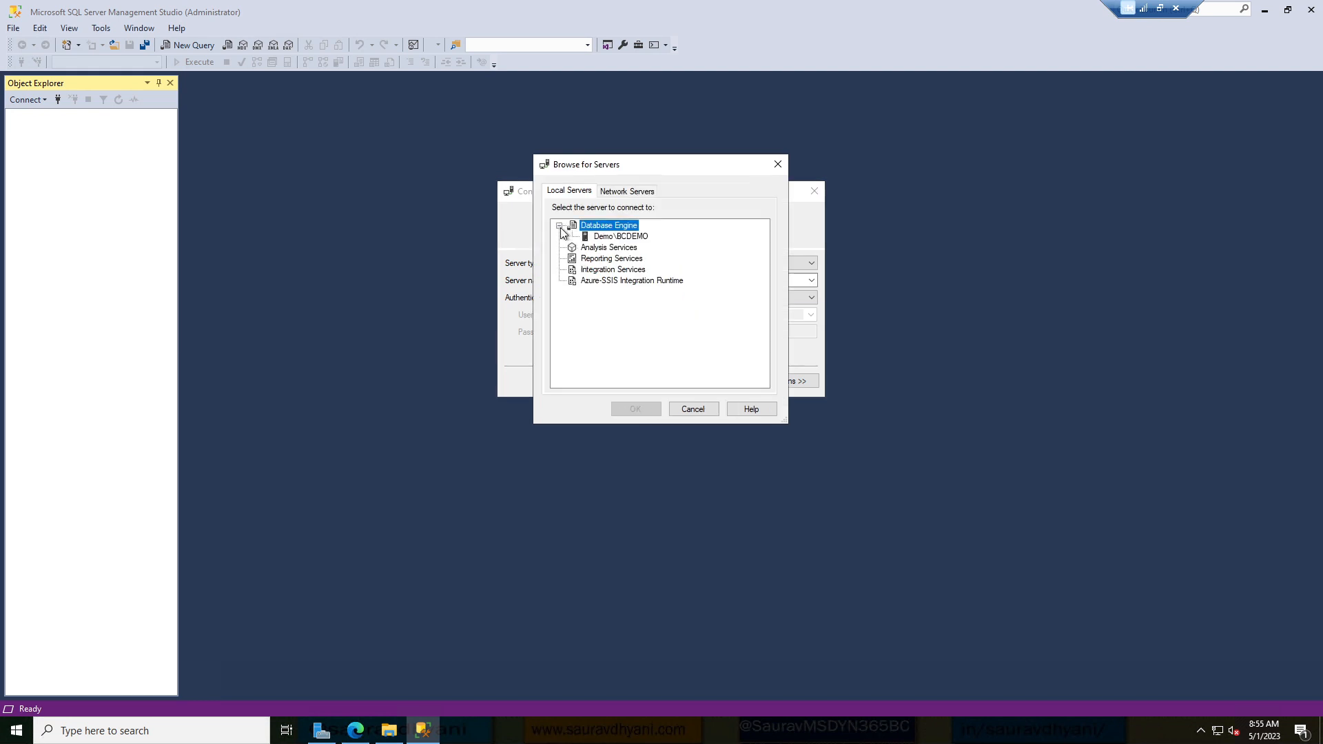
pyautogui.click(642, 237)
pyautogui.click(636, 409)
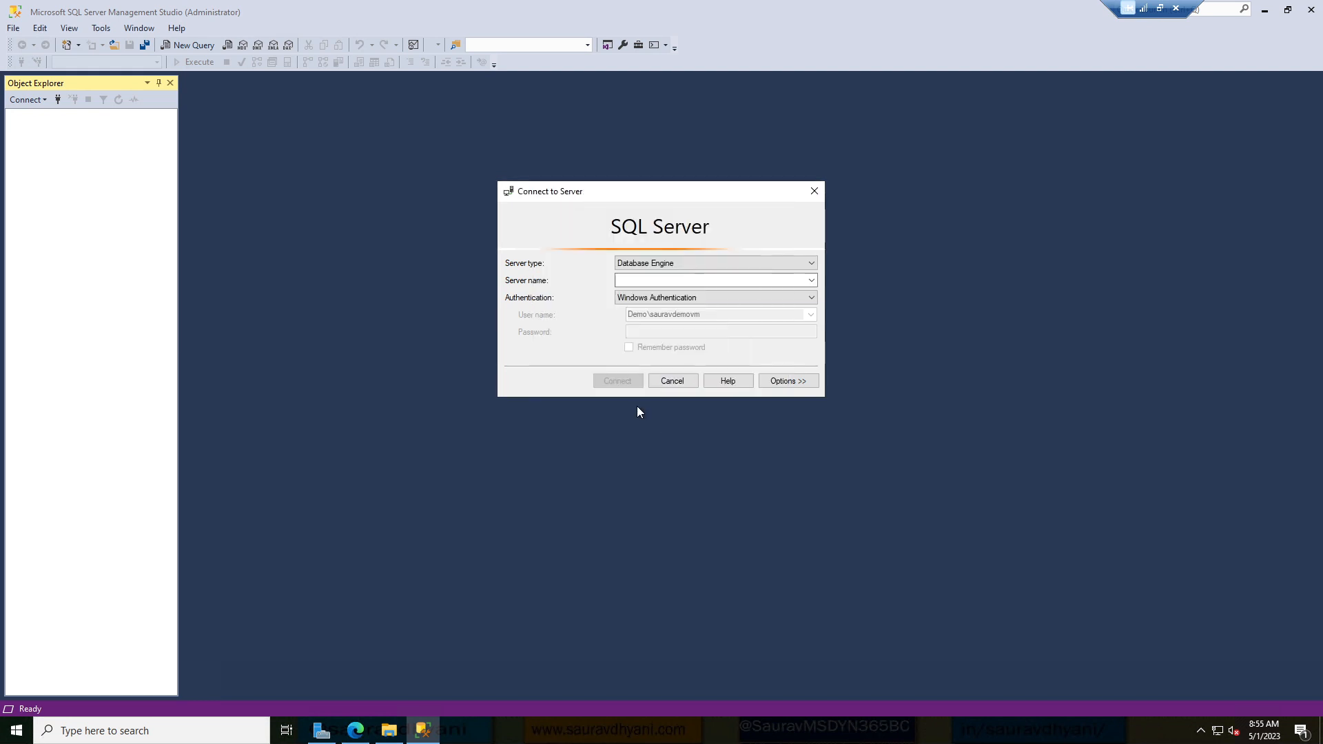
# Try connecting with Windows Authentication and dismiss the untrusted-certificate error.
pyautogui.click(634, 381)
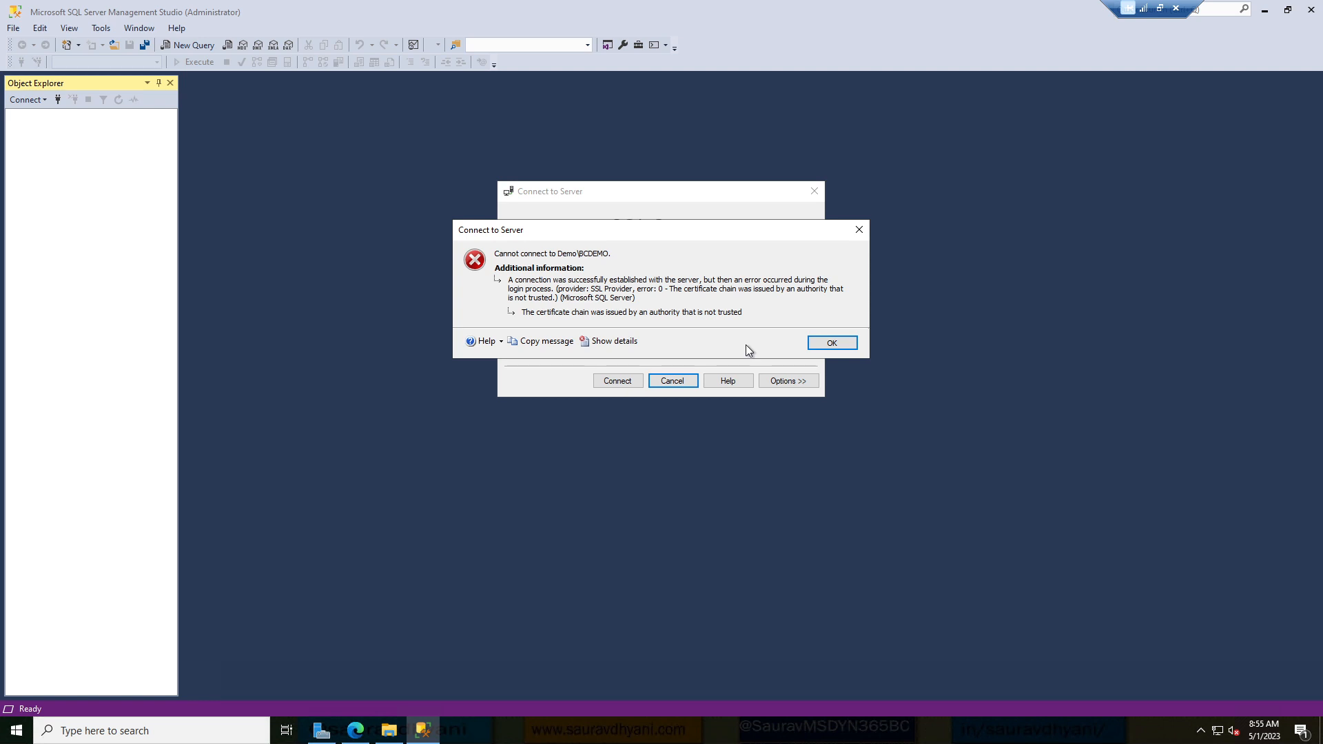
pyautogui.click(821, 344)
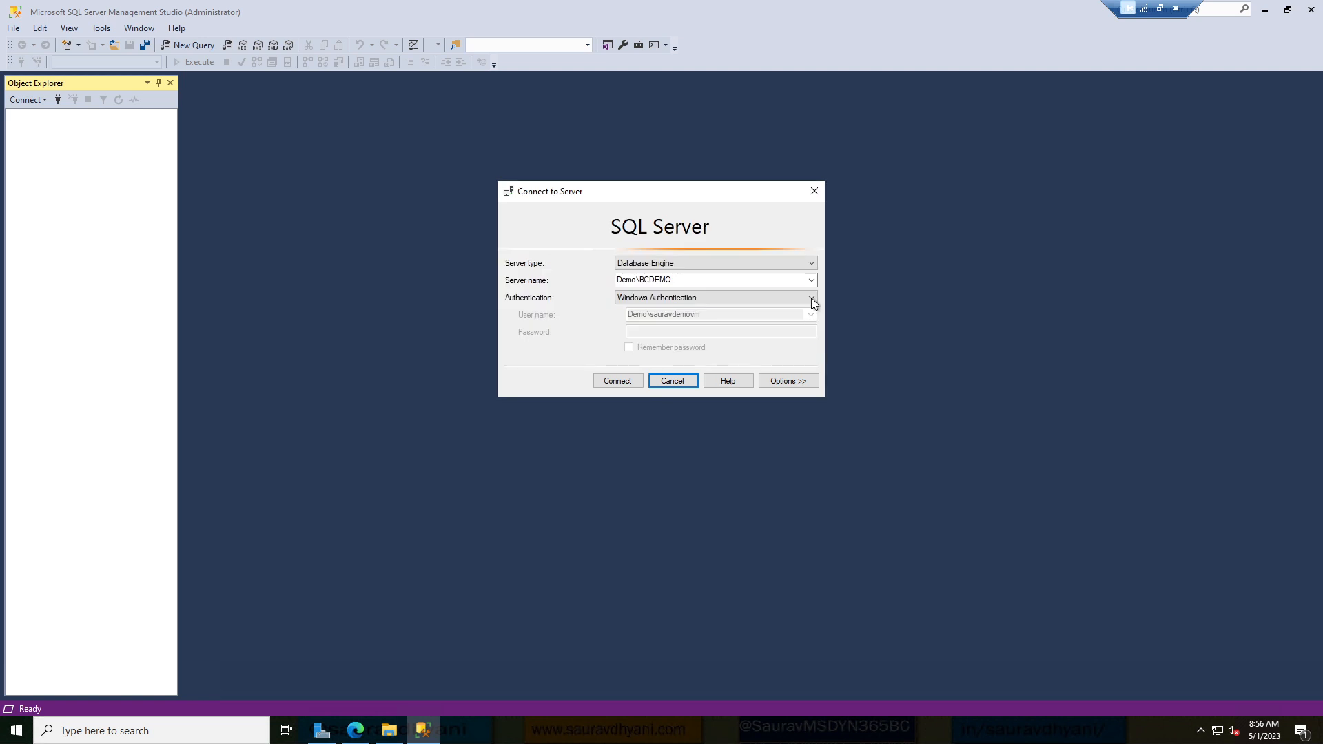
pyautogui.click(811, 297)
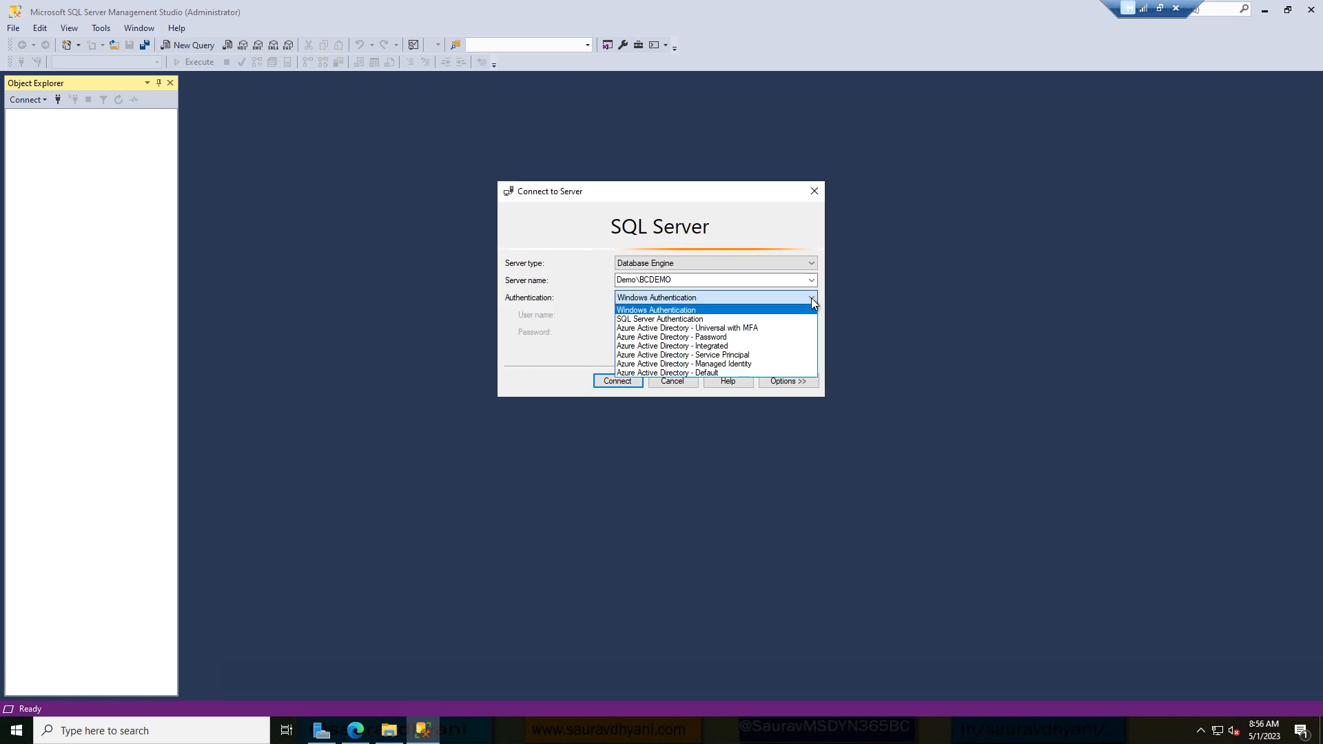
pyautogui.click(812, 298)
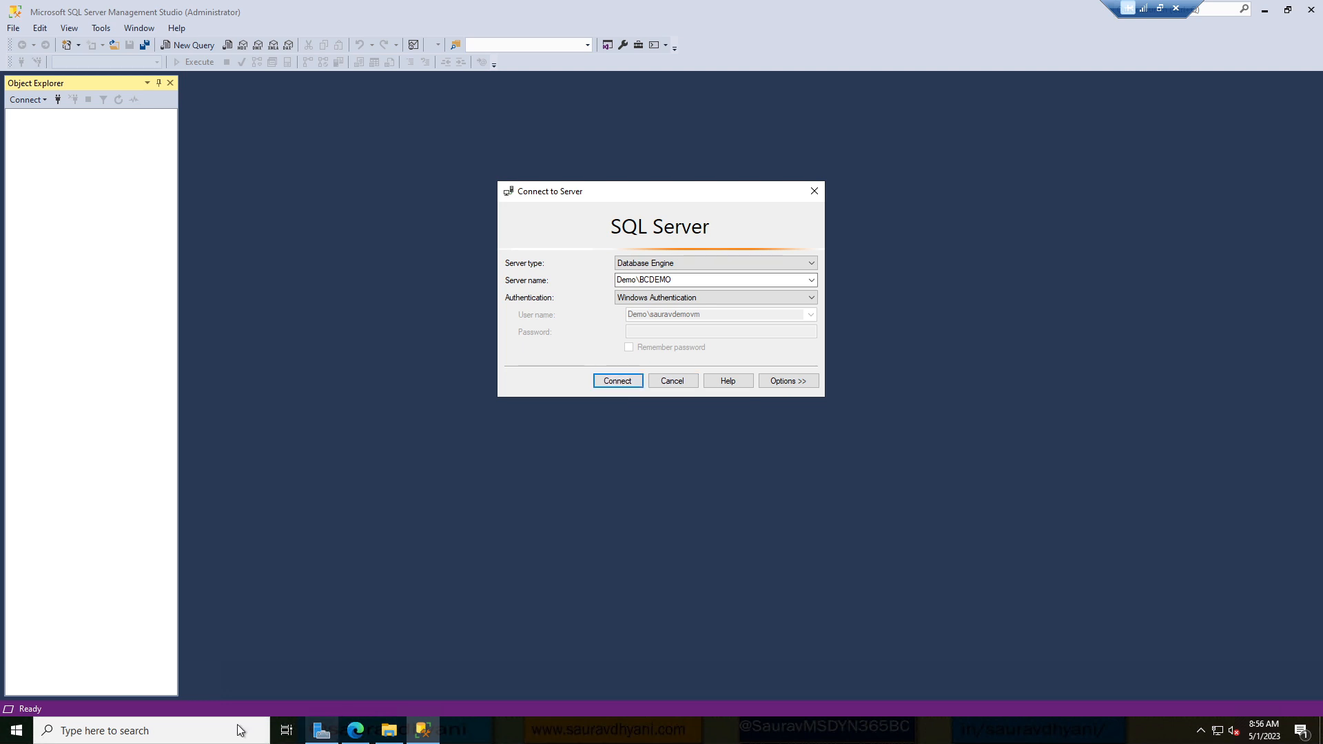
pyautogui.click(15, 730)
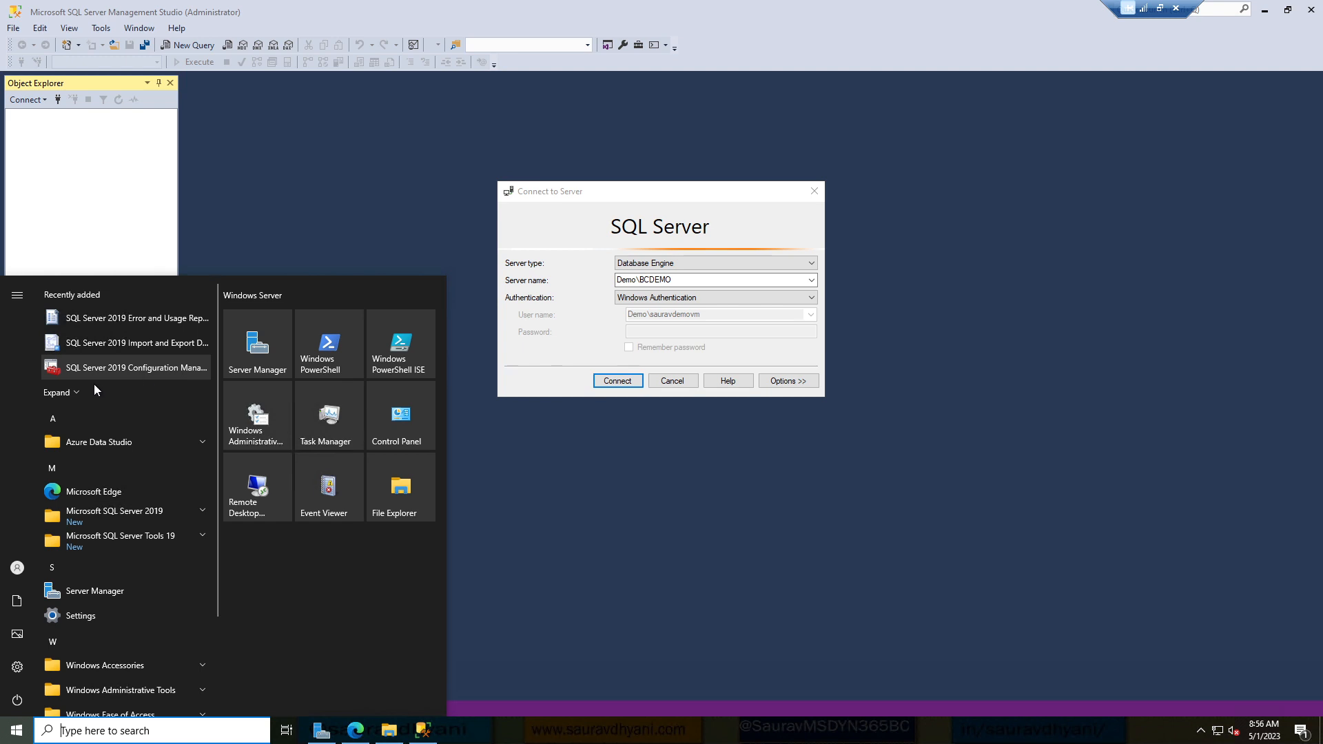
# Launch SQL Server 2019 Configuration Manager and list the Protocols for BCDEMO under SQL Server Network Configuration.
pyautogui.click(58, 394)
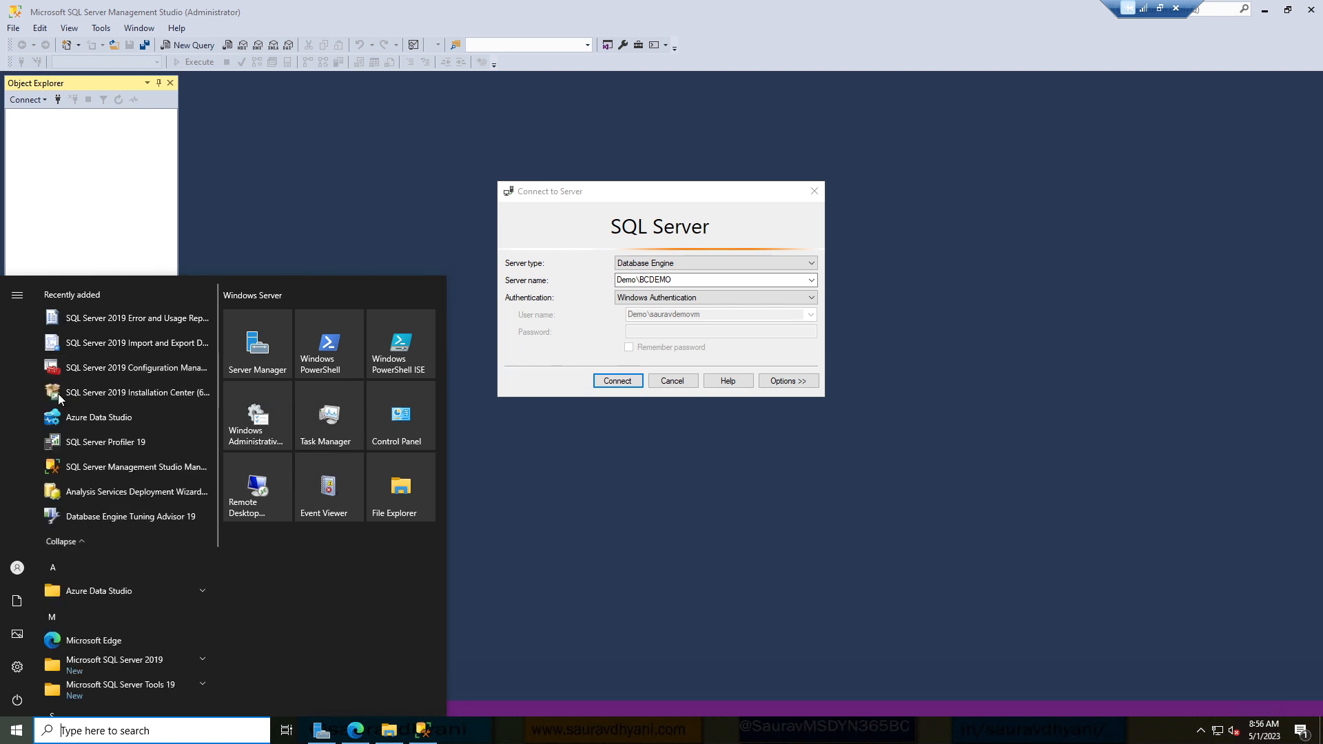
pyautogui.click(143, 367)
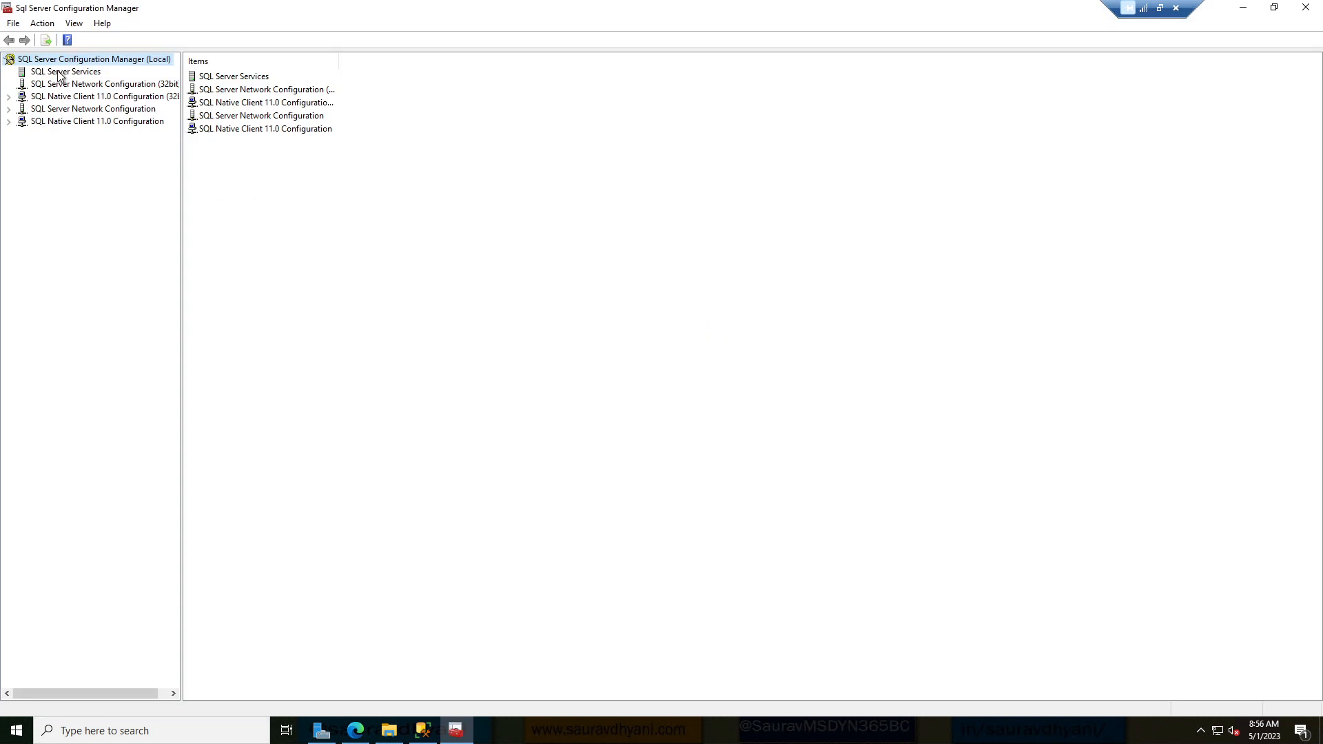
pyautogui.click(65, 73)
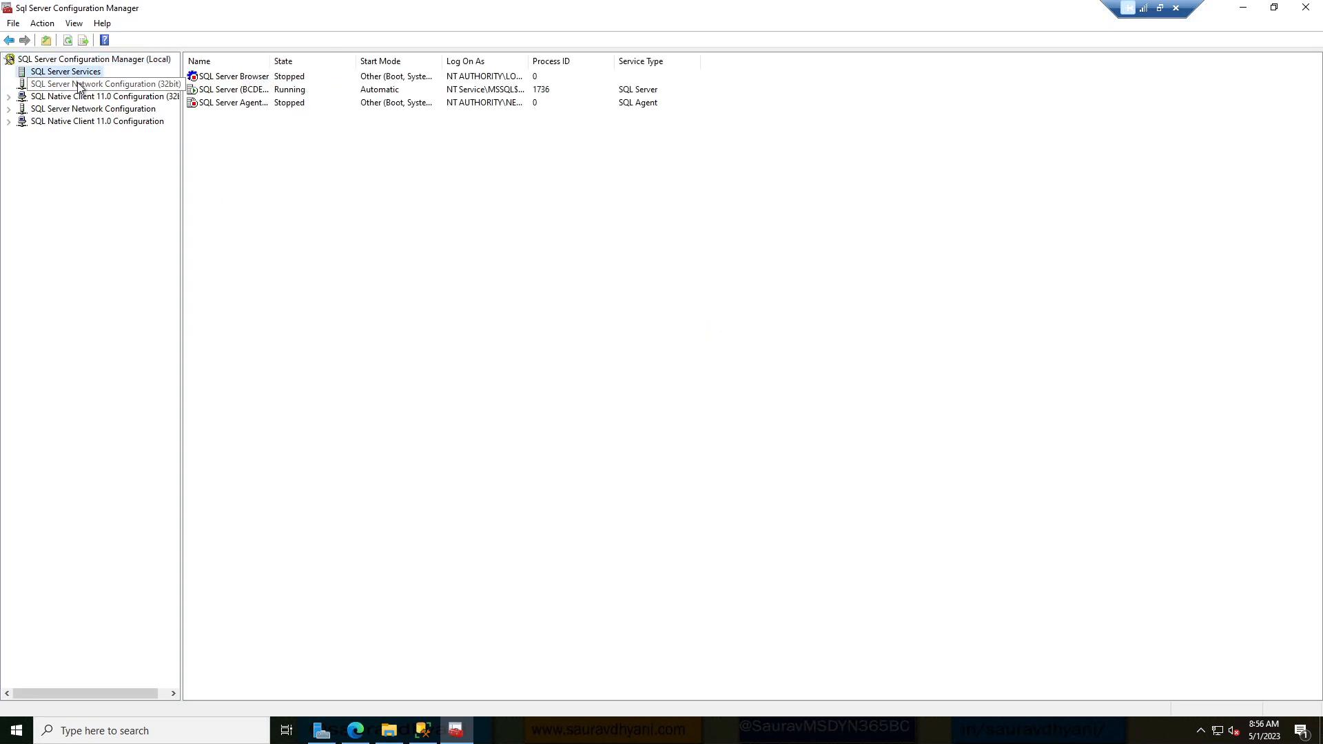
pyautogui.click(78, 86)
pyautogui.click(83, 97)
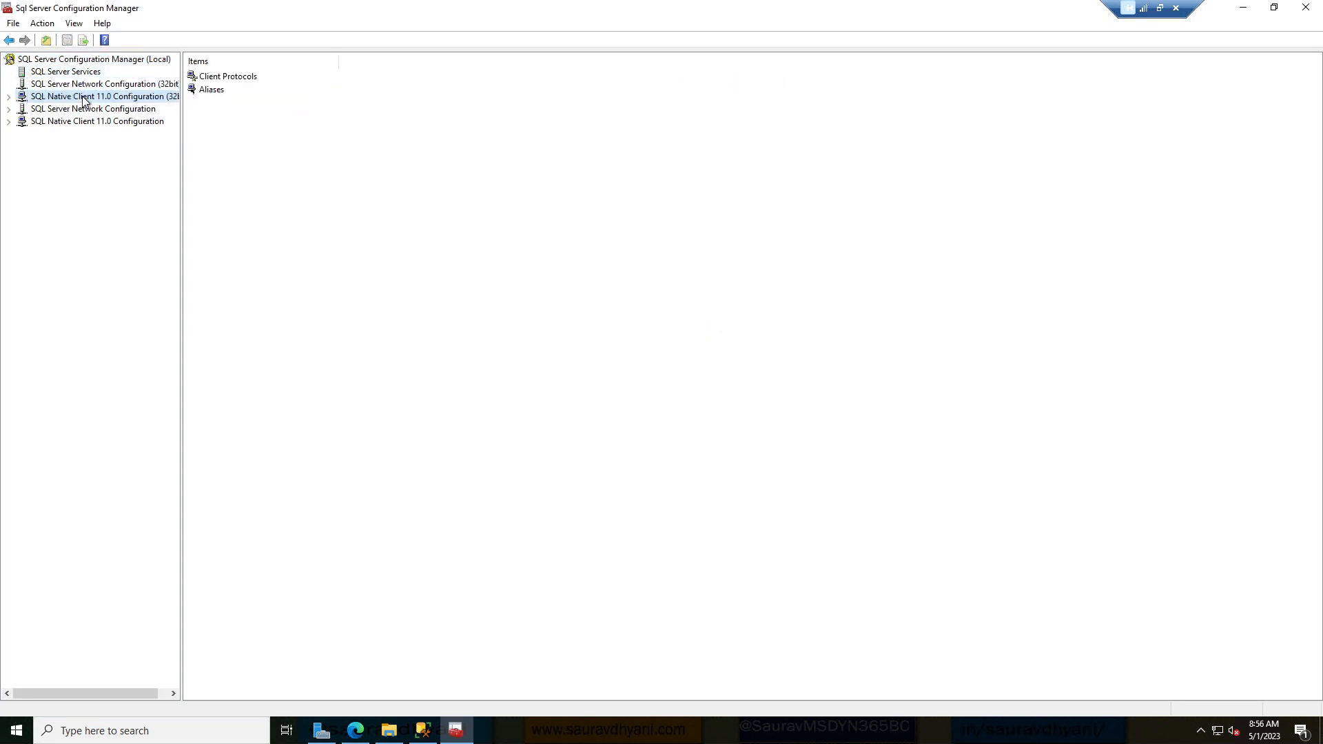
pyautogui.doubleClick(83, 98)
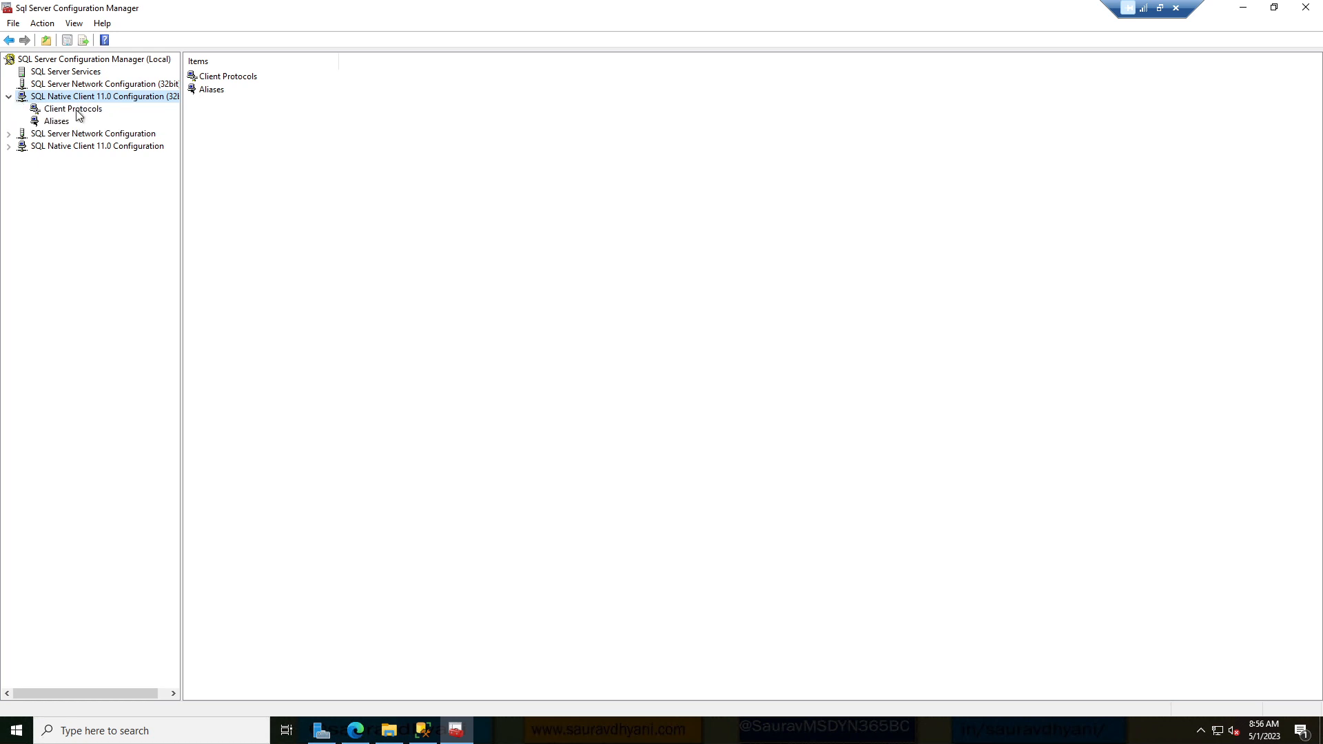
pyautogui.click(86, 108)
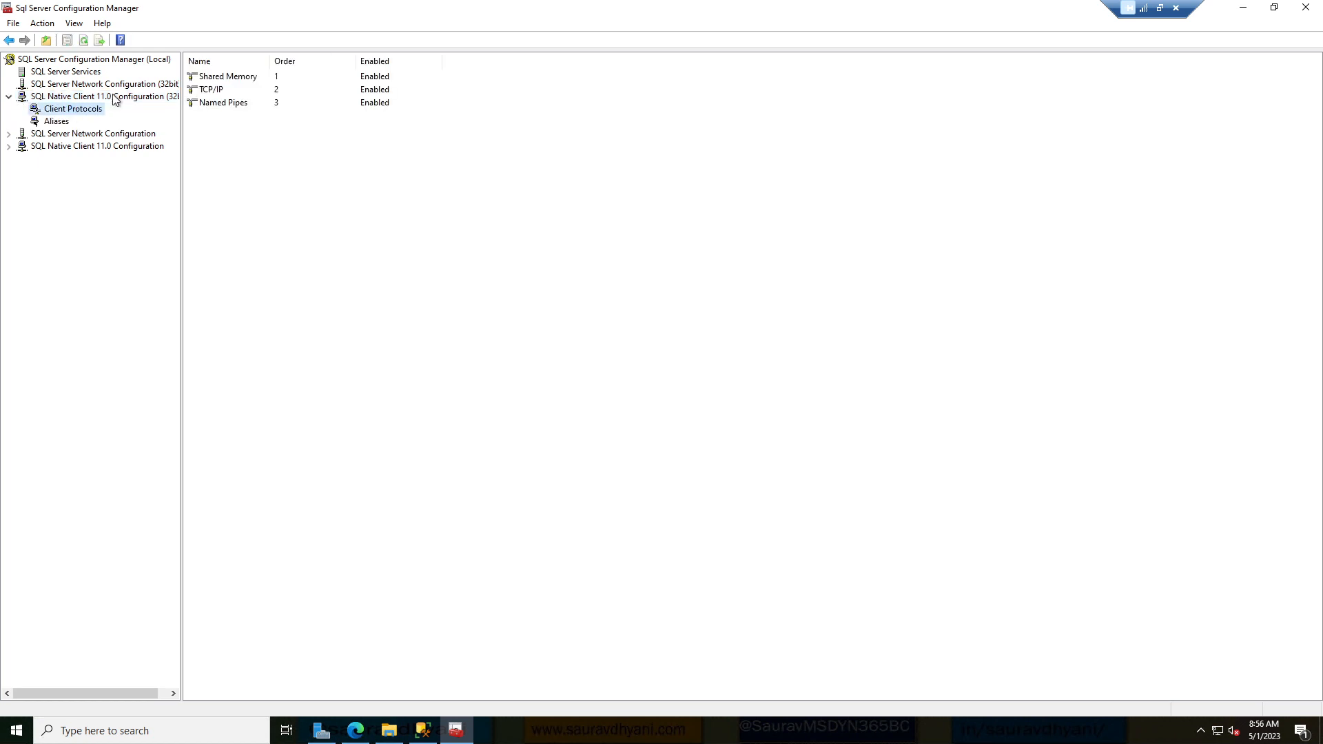
pyautogui.click(57, 123)
pyautogui.doubleClick(74, 135)
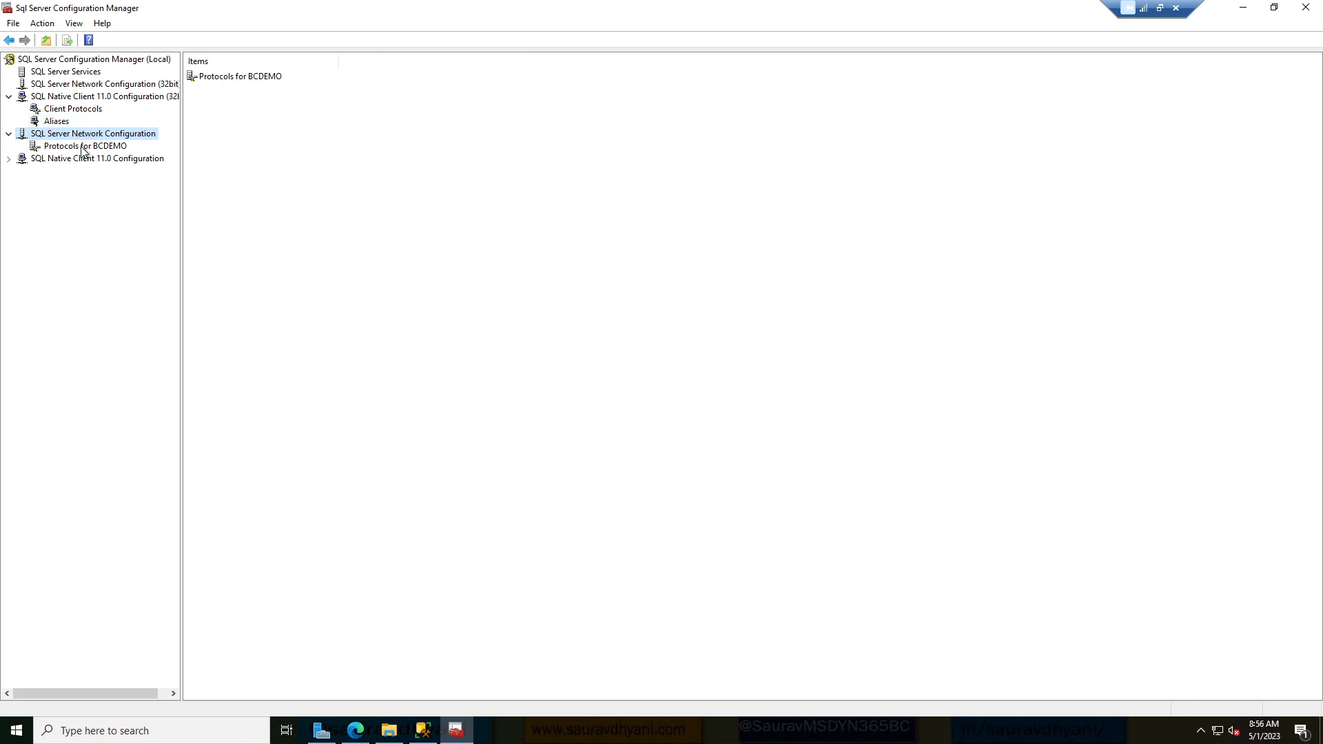
pyautogui.click(83, 147)
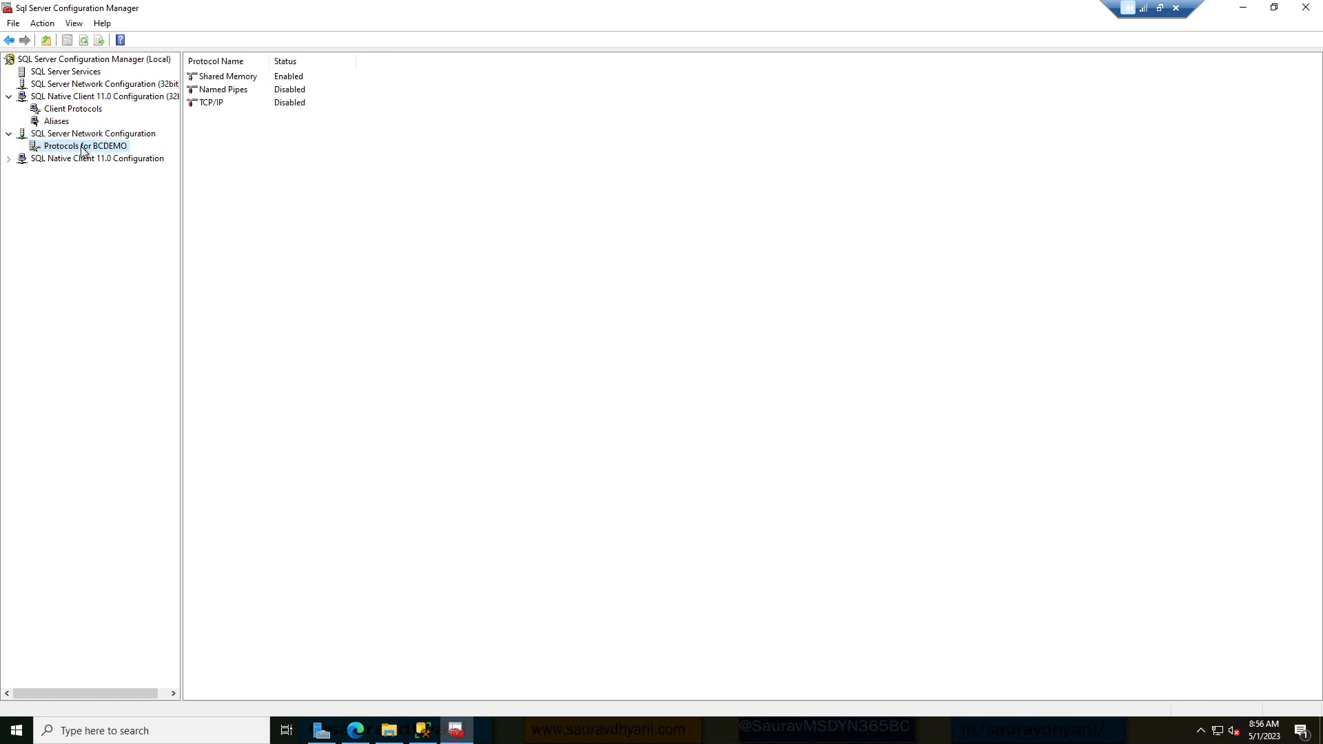
# Enable the TCP/IP protocol for BCDEMO, accepting the service restart warning.
pyautogui.doubleClick(286, 103)
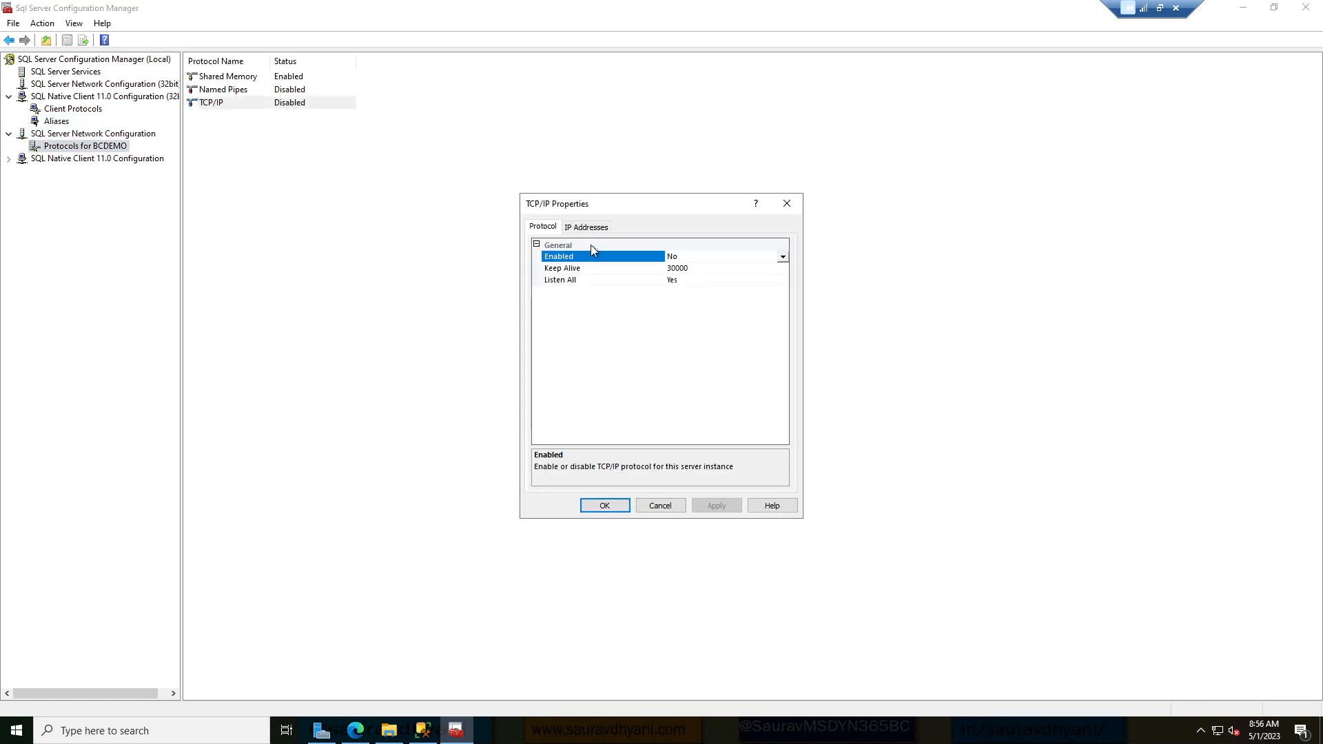
pyautogui.click(719, 259)
pyautogui.click(689, 273)
pyautogui.click(716, 505)
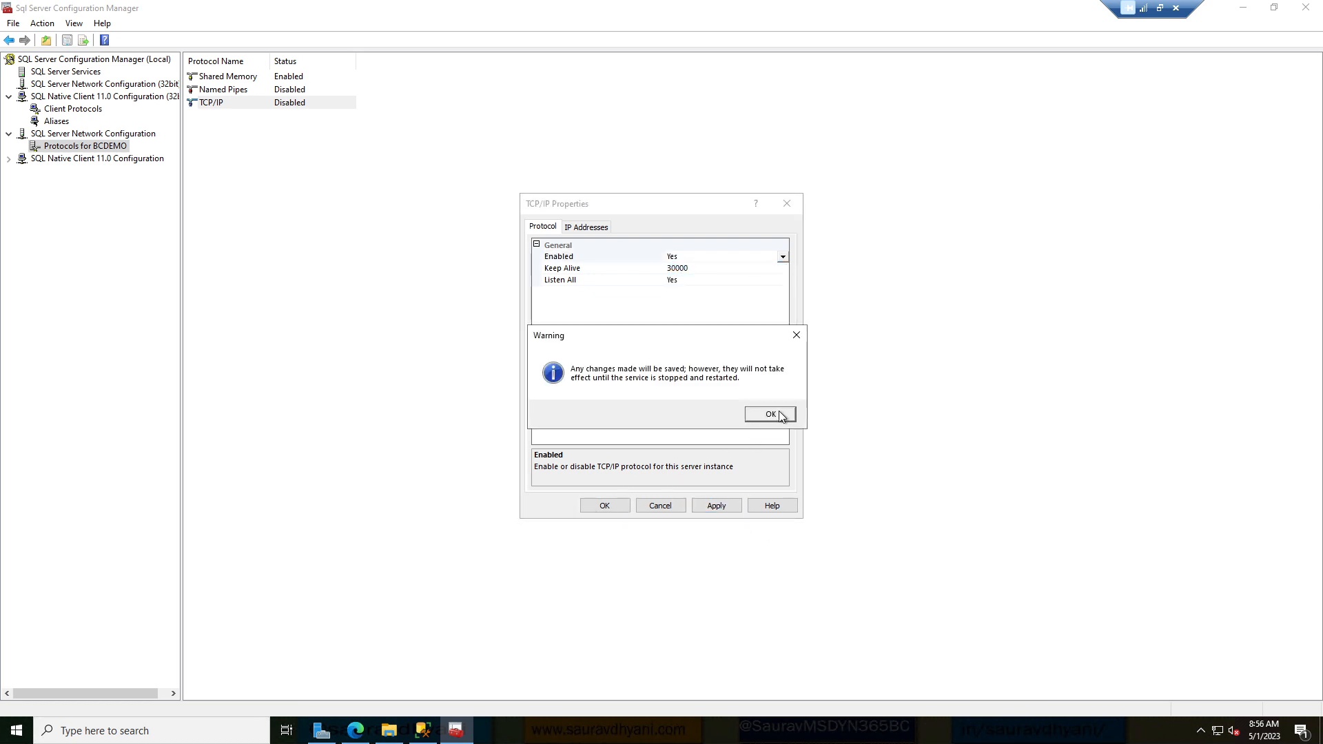
pyautogui.click(770, 414)
pyautogui.click(603, 506)
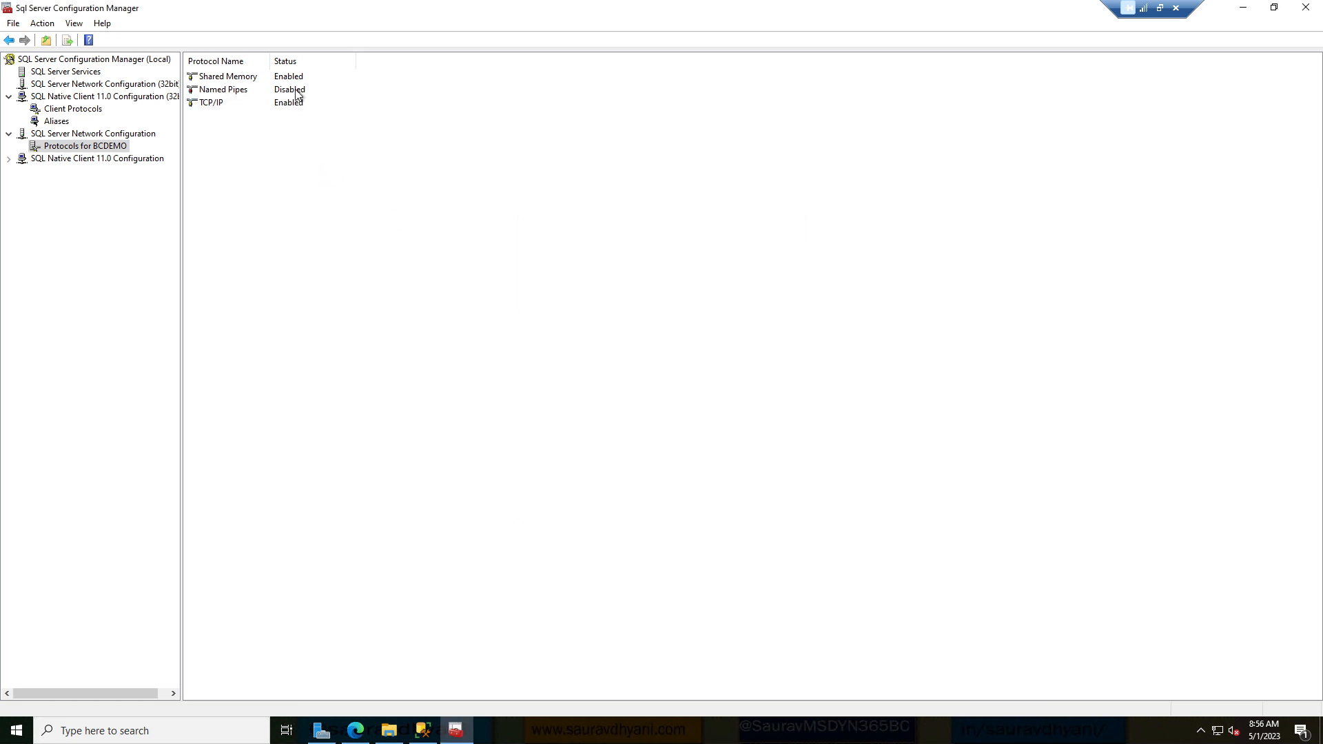
# Enable the Named Pipes protocol for BCDEMO, accepting the service restart warning.
pyautogui.doubleClick(297, 94)
pyautogui.click(676, 258)
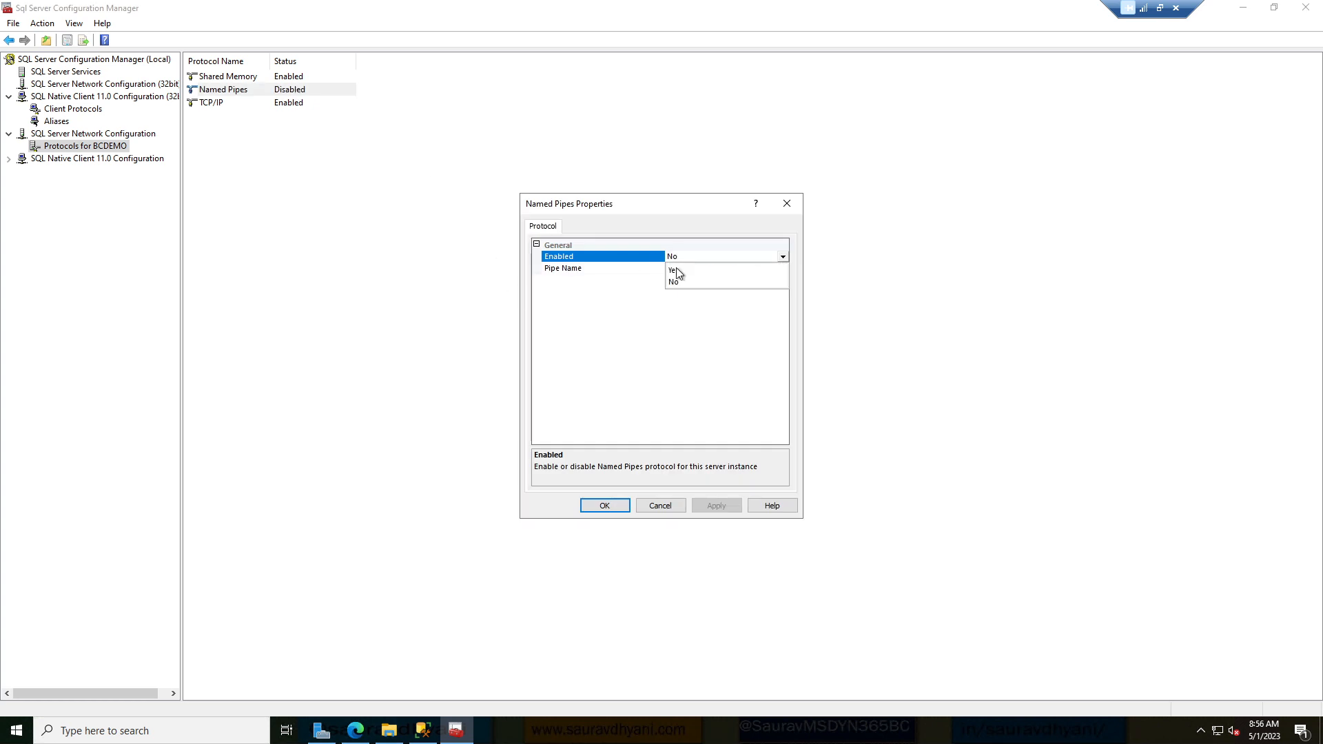
pyautogui.click(674, 270)
pyautogui.click(715, 507)
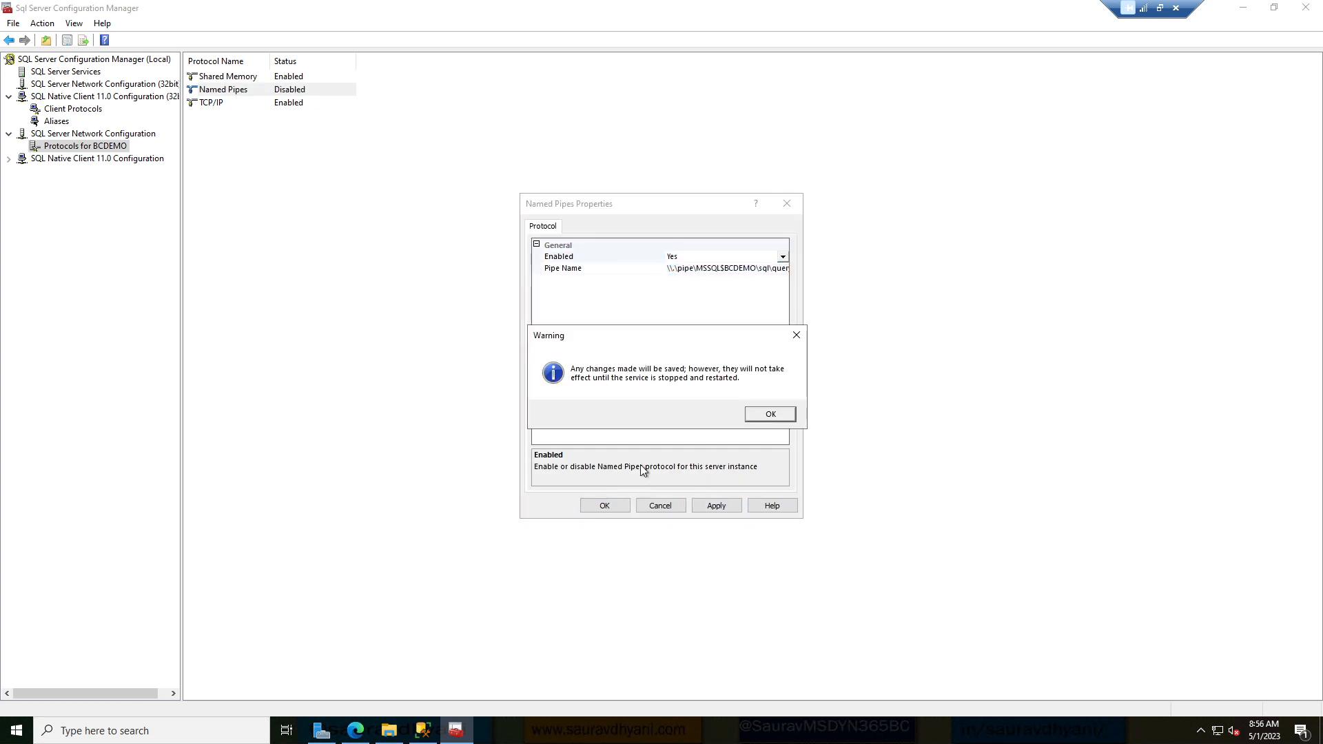
pyautogui.click(772, 413)
pyautogui.click(603, 506)
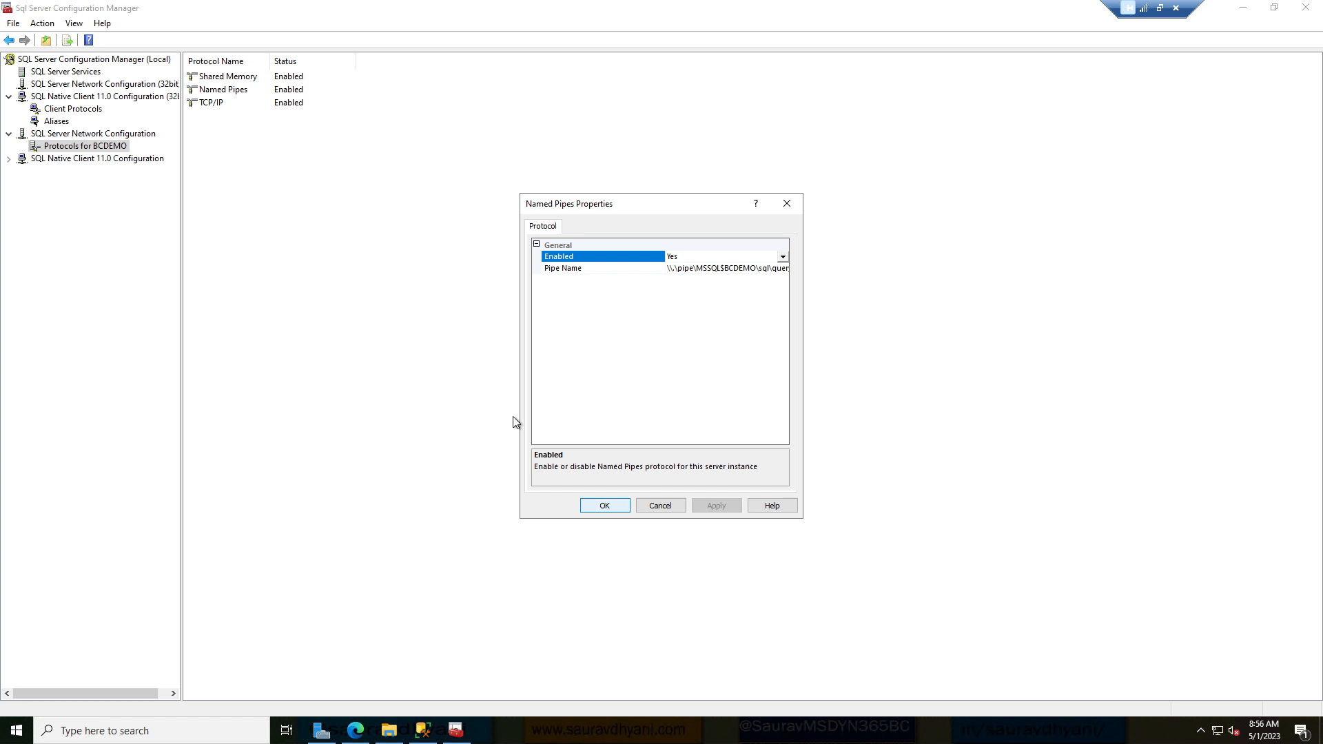
# Check the SQL Native Client 11.0 protocols and aliases, then list the SQL Server services.
pyautogui.click(9, 158)
pyautogui.click(66, 173)
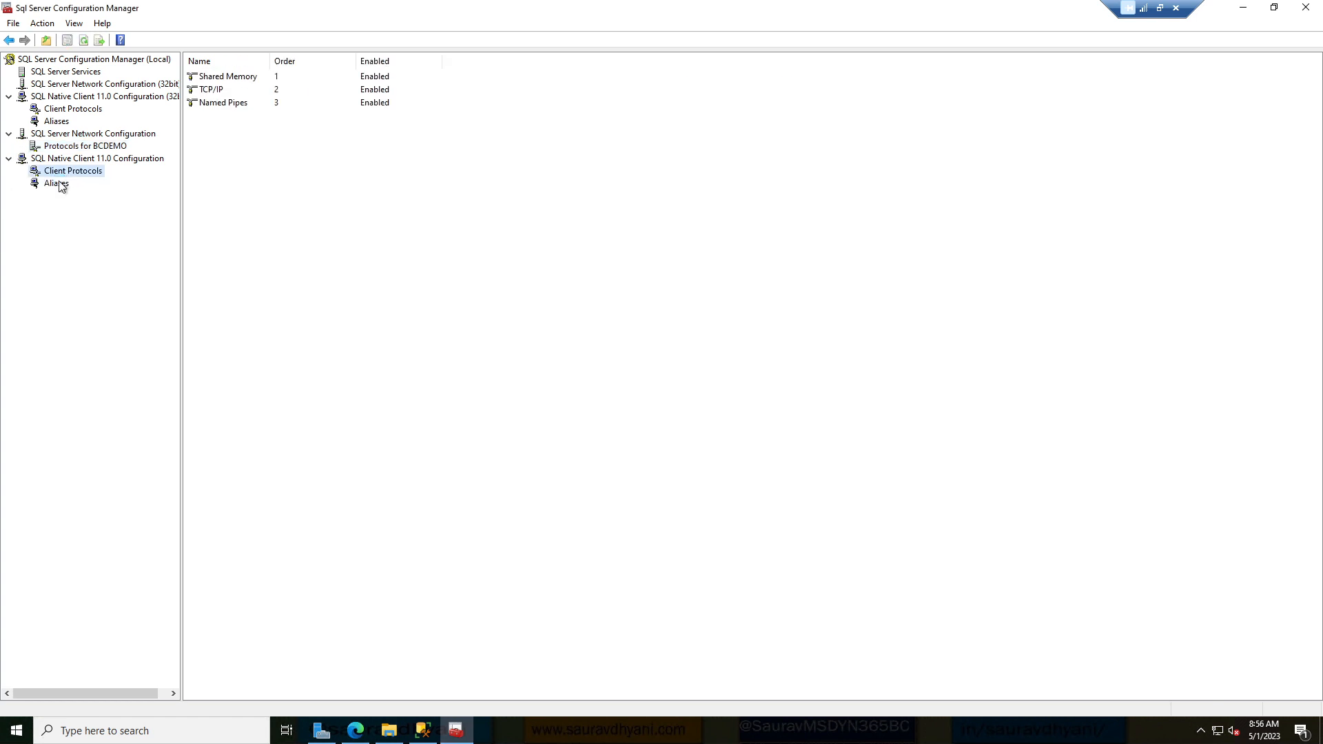
pyautogui.click(60, 182)
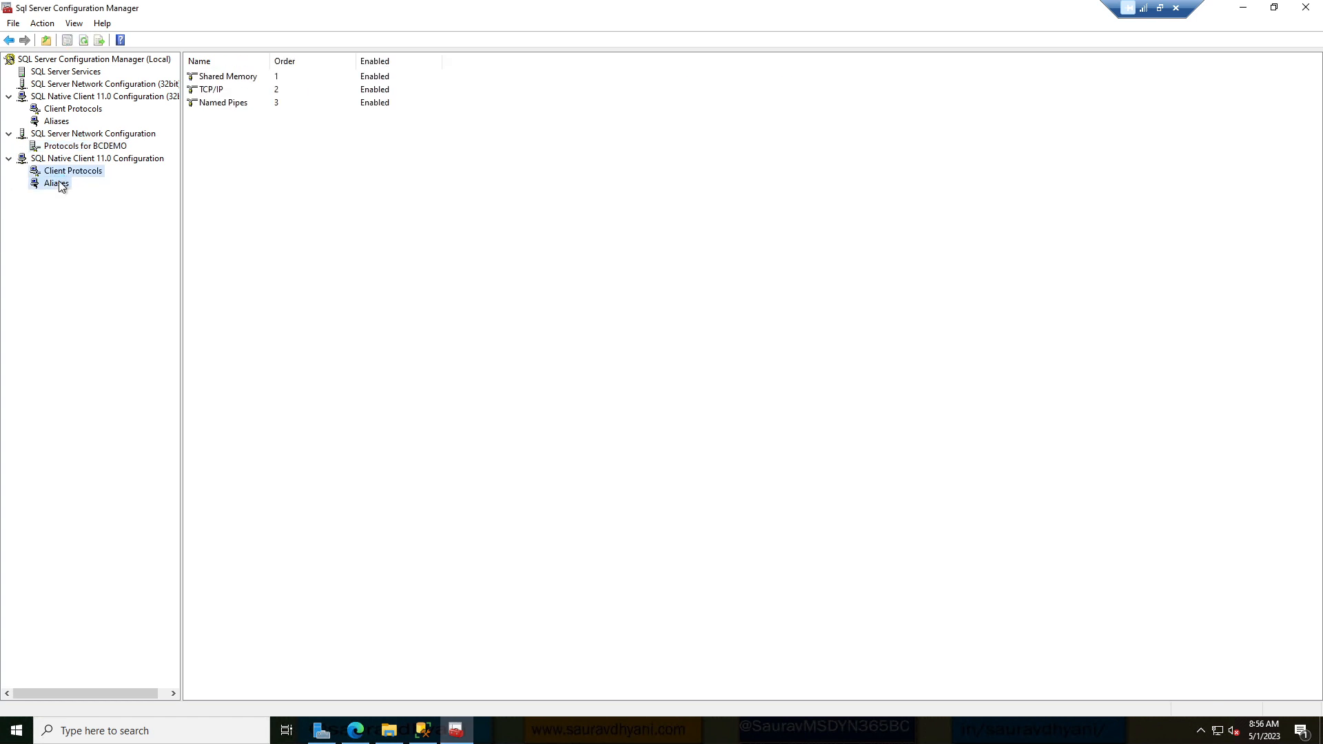
pyautogui.click(83, 61)
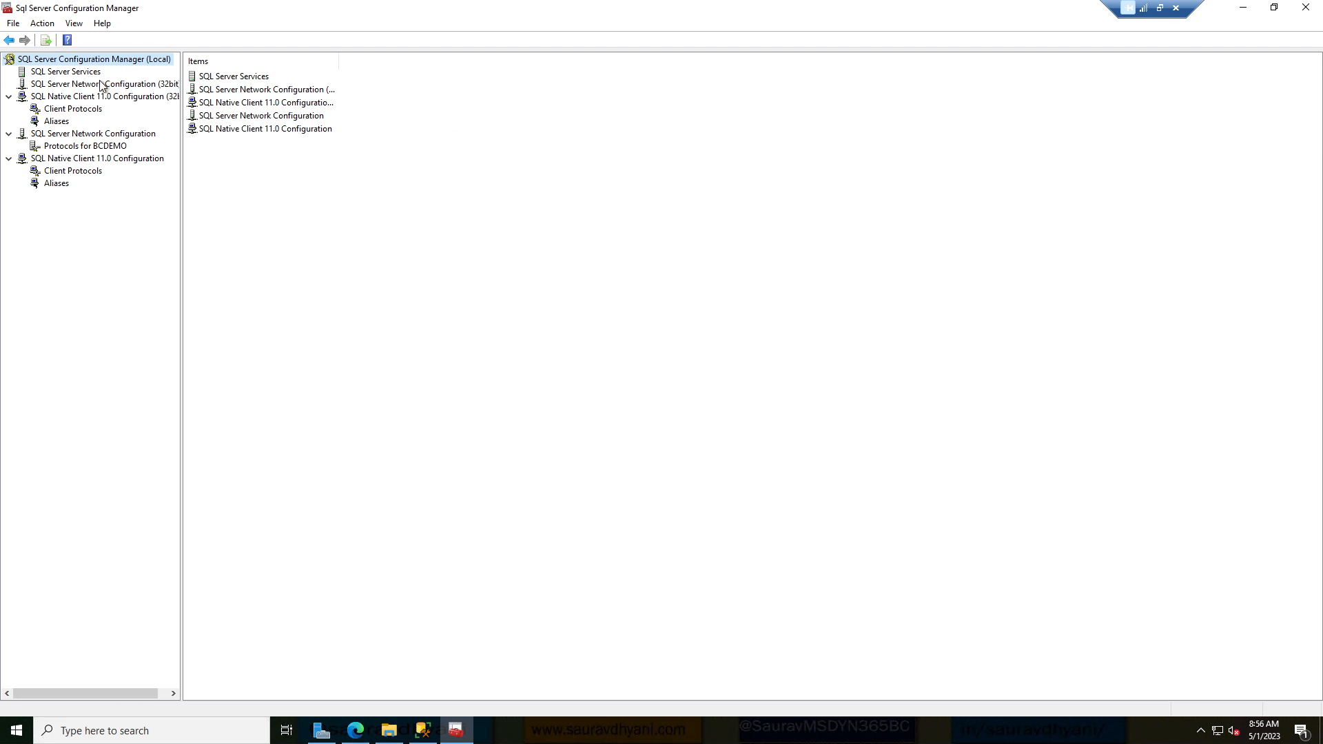
pyautogui.click(96, 73)
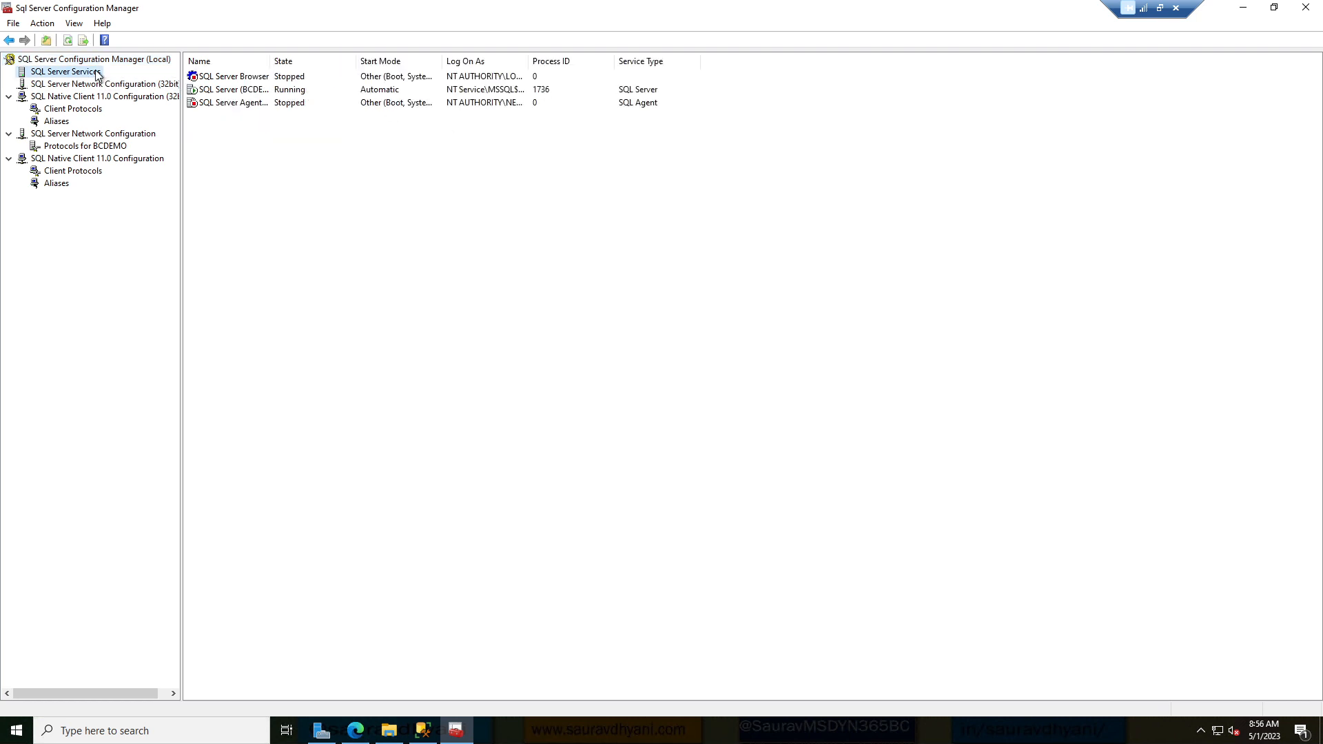
# Restart the SQL Server (BCDEMO) service, then minimize Configuration Manager.
pyautogui.click(242, 92)
pyautogui.rightClick(241, 89)
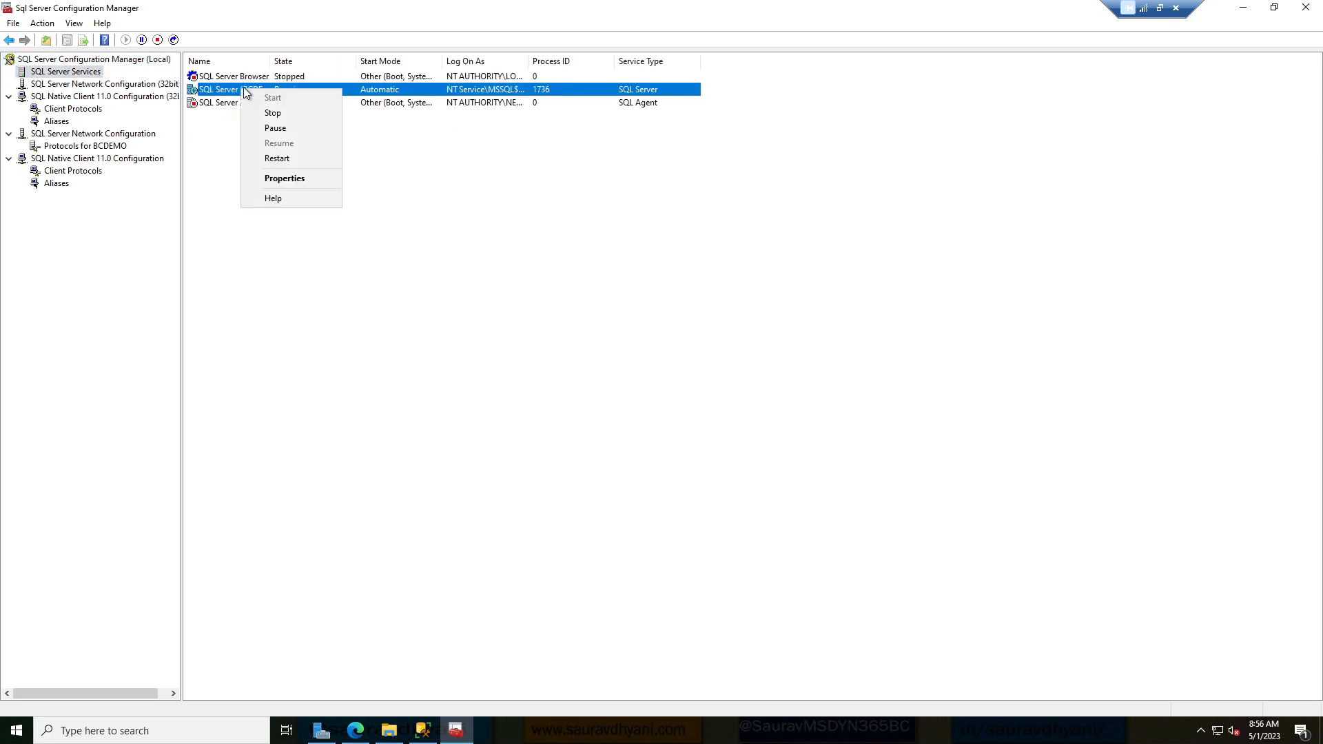
pyautogui.click(287, 158)
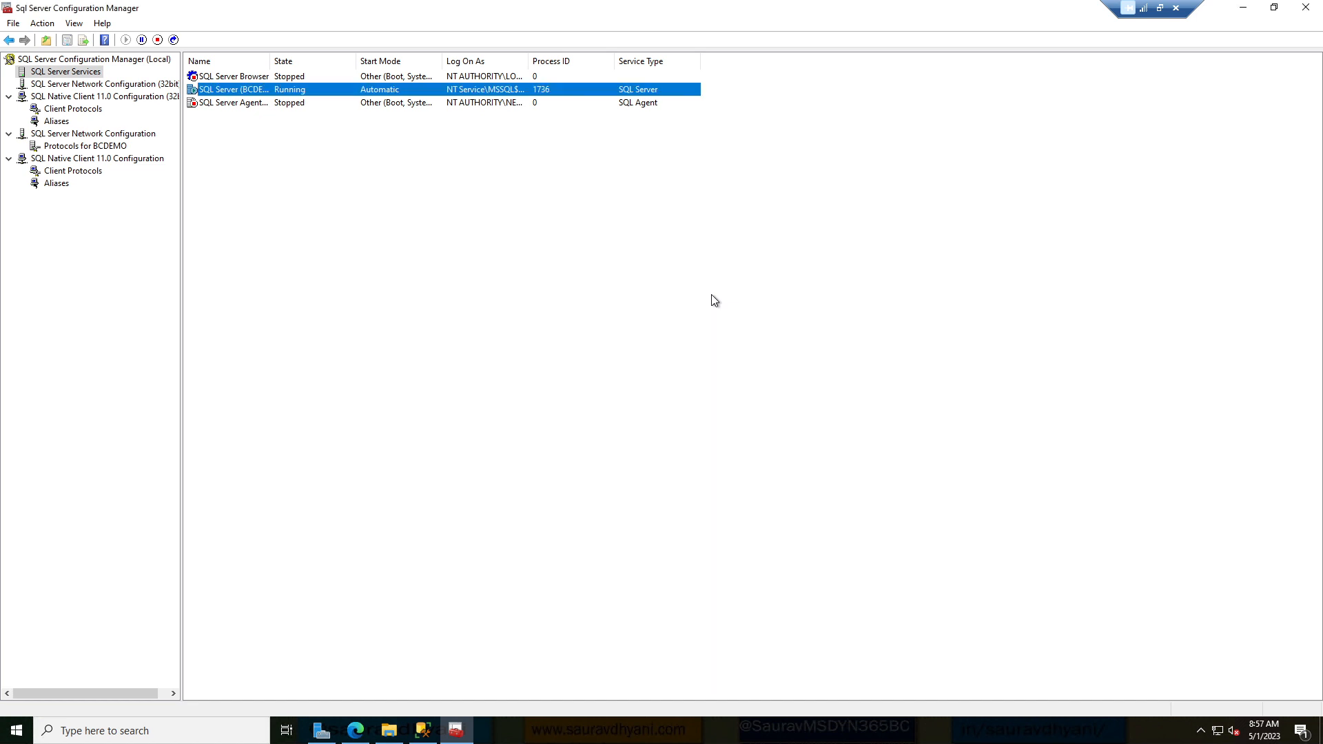
pyautogui.click(1243, 11)
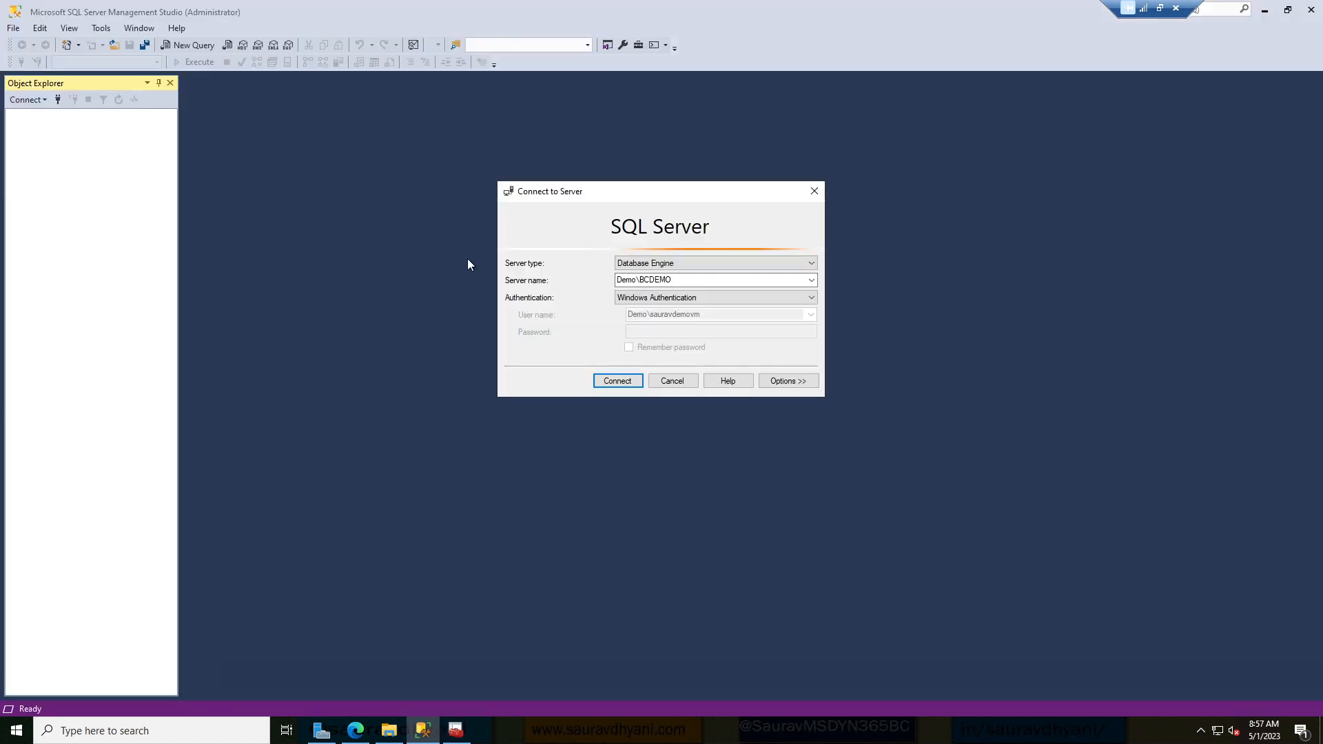
# After the Windows login fails, switch to SQL Server Authentication and enter the domain login and password.
pyautogui.click(620, 381)
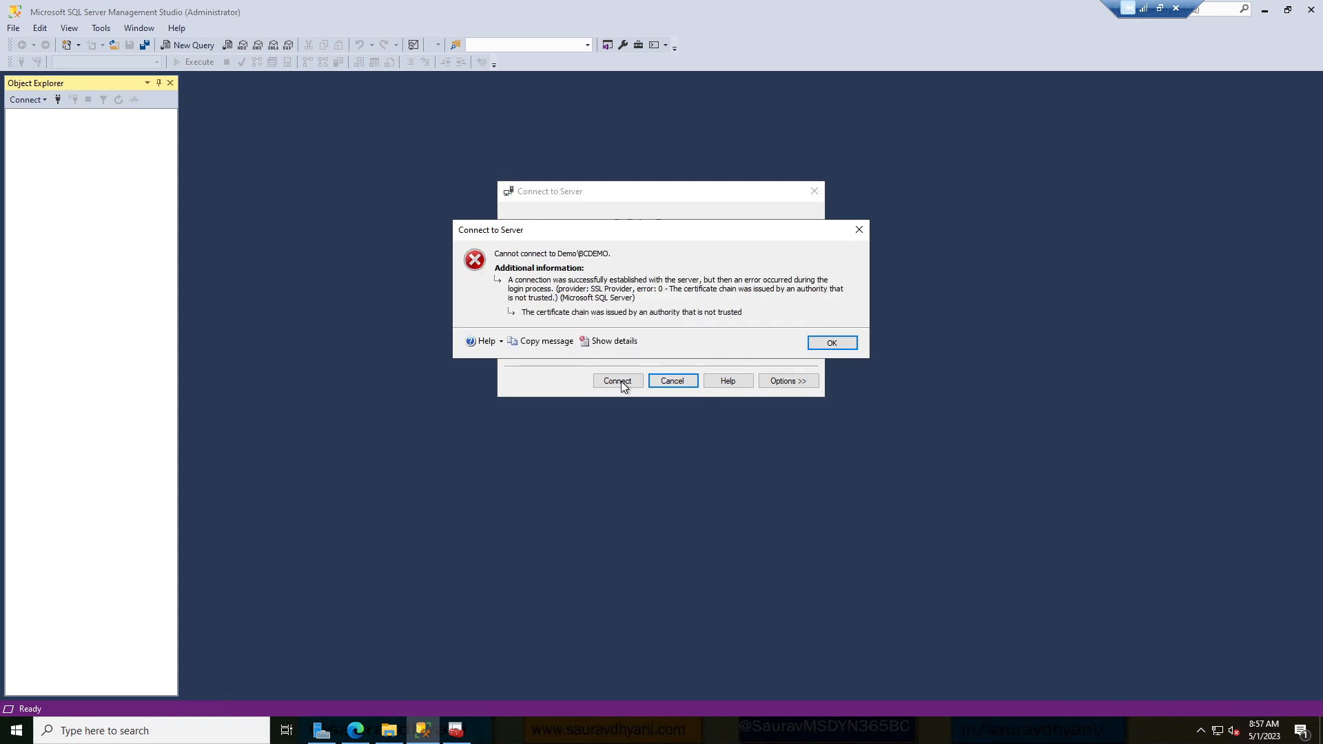
pyautogui.click(834, 342)
pyautogui.click(704, 297)
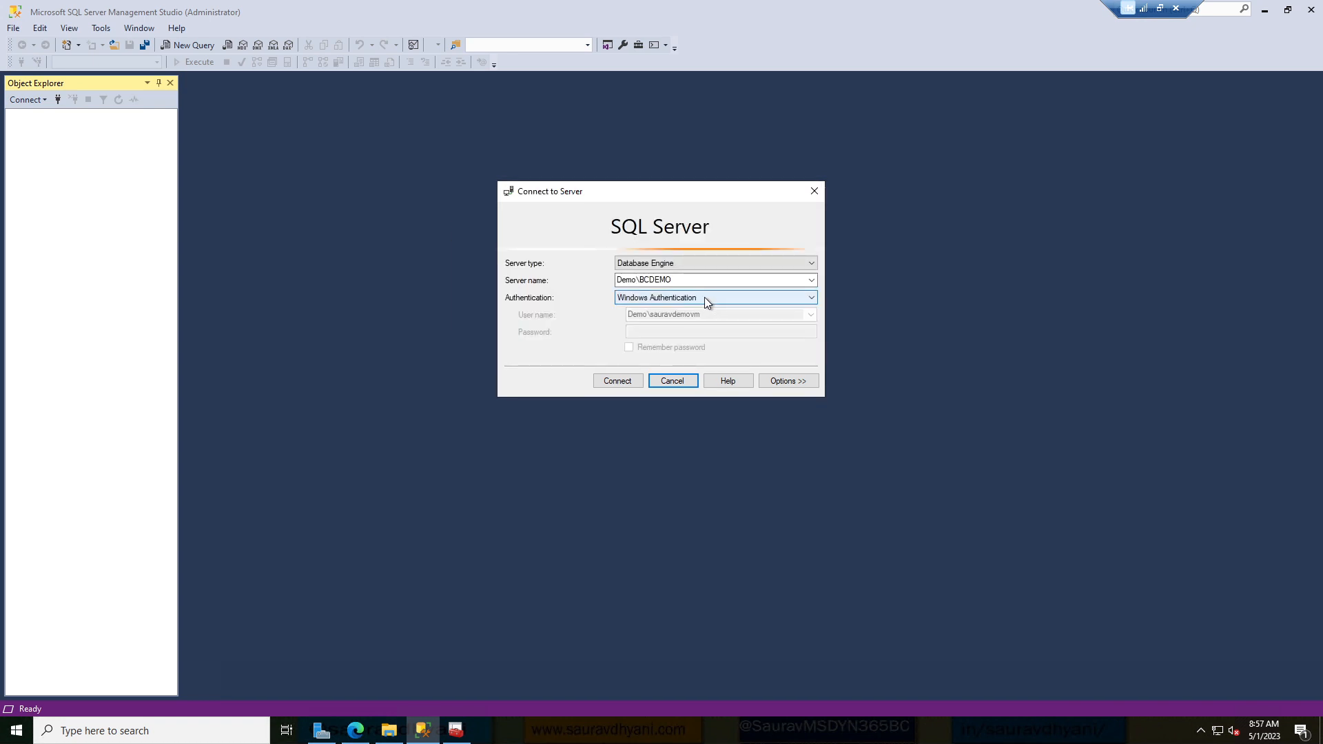
pyautogui.click(691, 314)
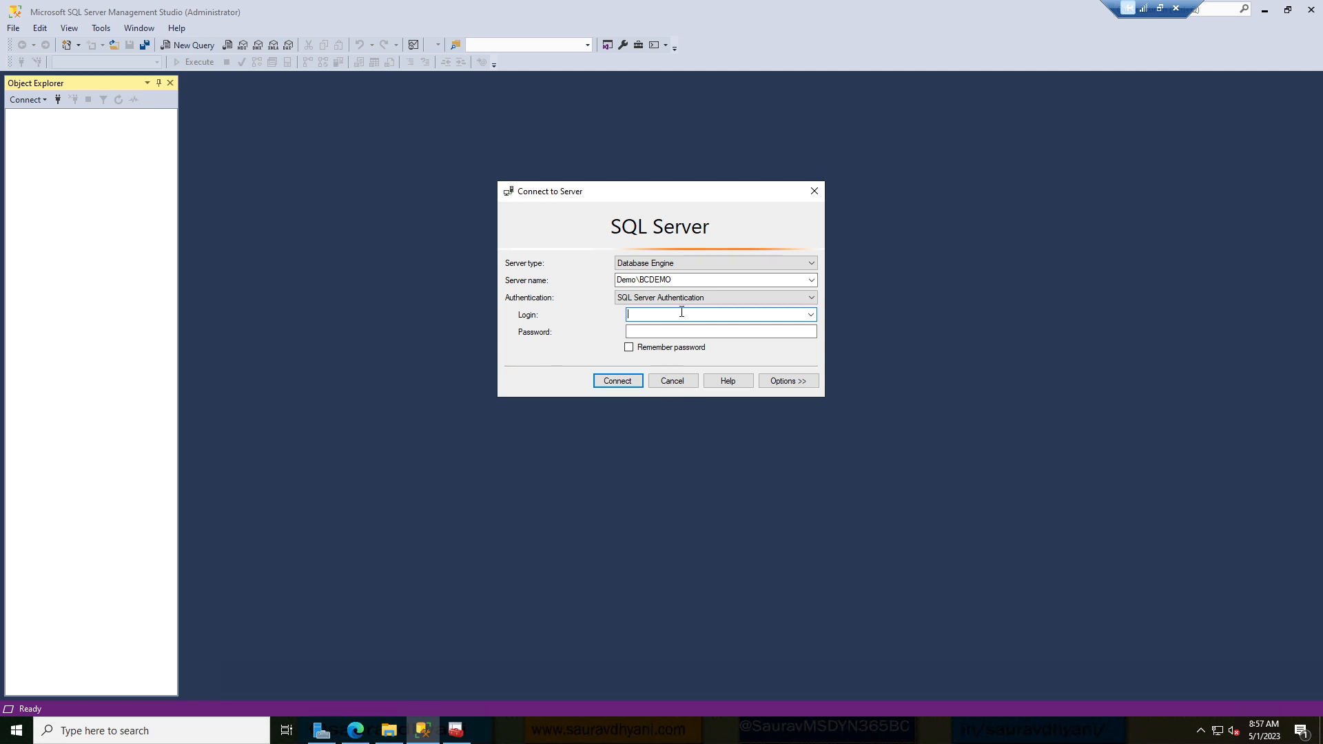
pyautogui.write('demo\\sauravdemovm')
pyautogui.press('Tab')
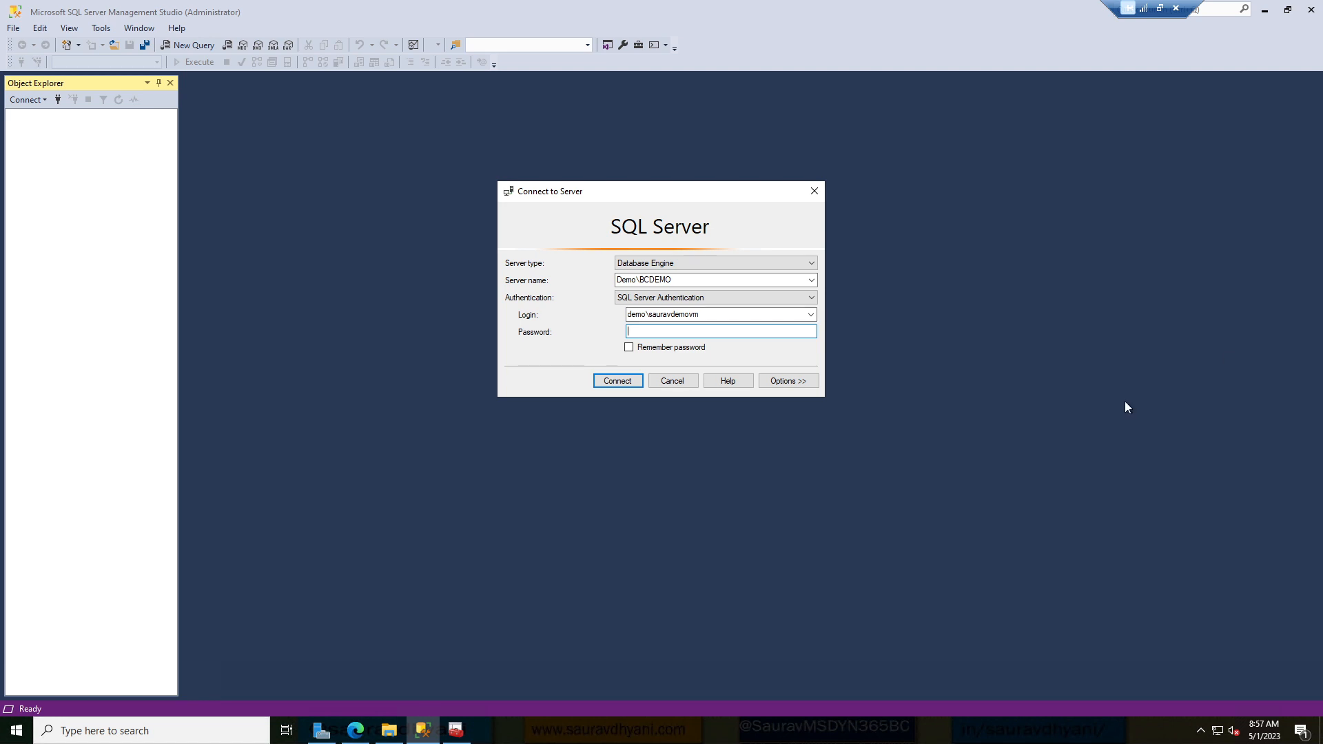
pyautogui.hotkey('ctrl', 'v')
# Try connecting, then remove the domain prefix from the login and retry, failing again.
pyautogui.click(613, 383)
pyautogui.click(832, 343)
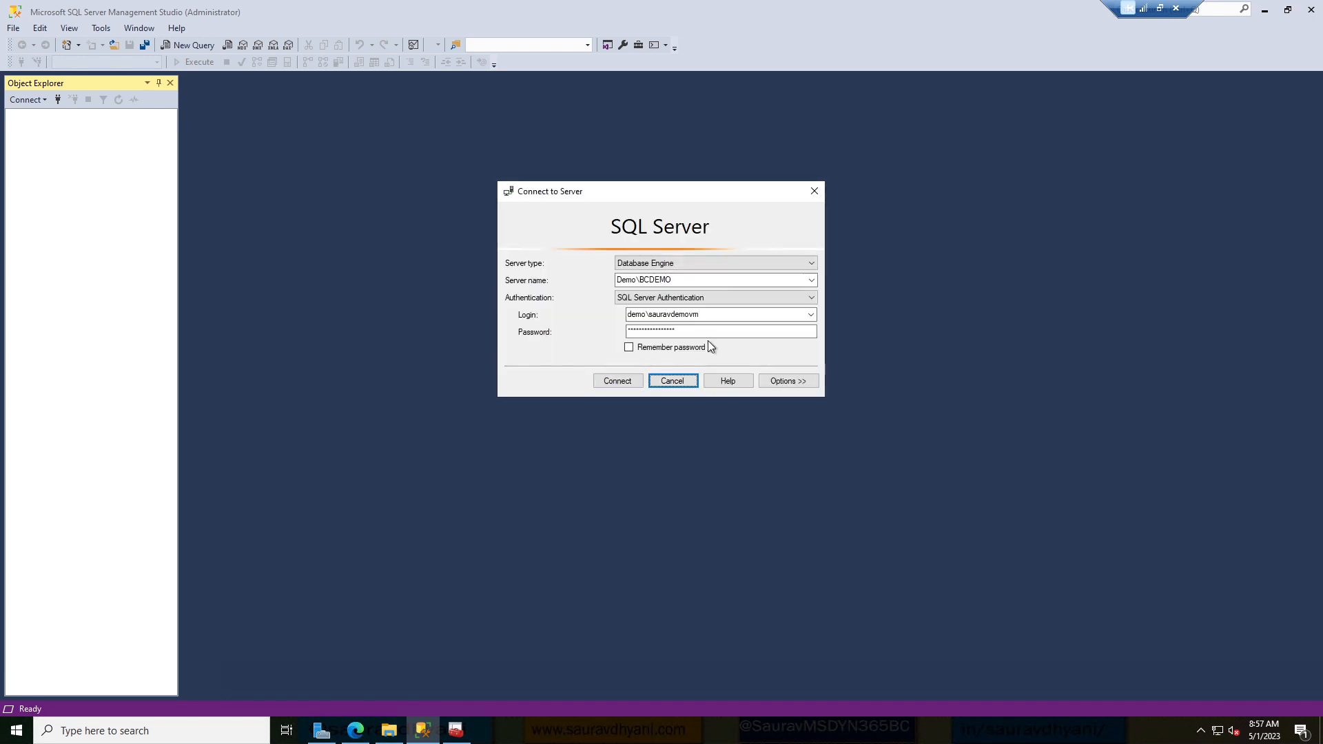
pyautogui.doubleClick(649, 316)
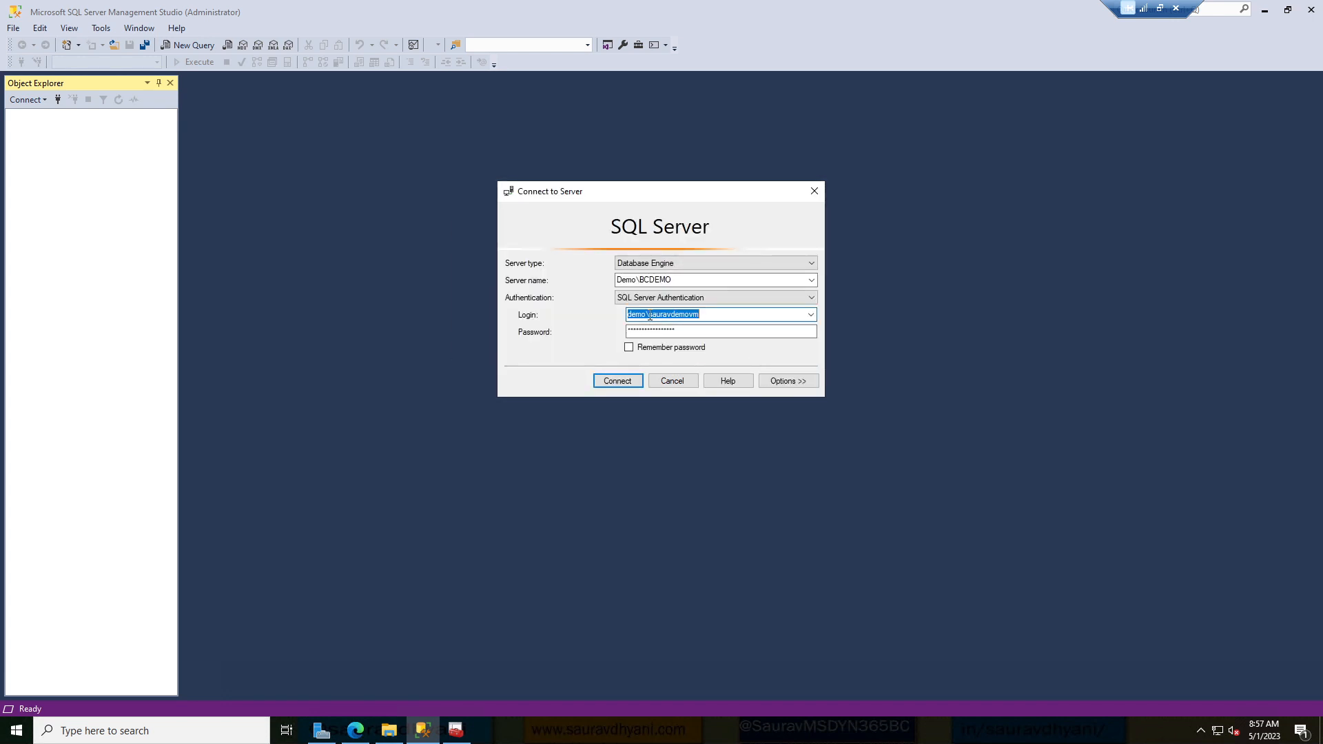
pyautogui.click(649, 315)
pyautogui.press('BackSpace')
pyautogui.press('BackSpace')
pyautogui.press('BackSpace')
pyautogui.press('BackSpace')
pyautogui.press('BackSpace')
pyautogui.click(606, 381)
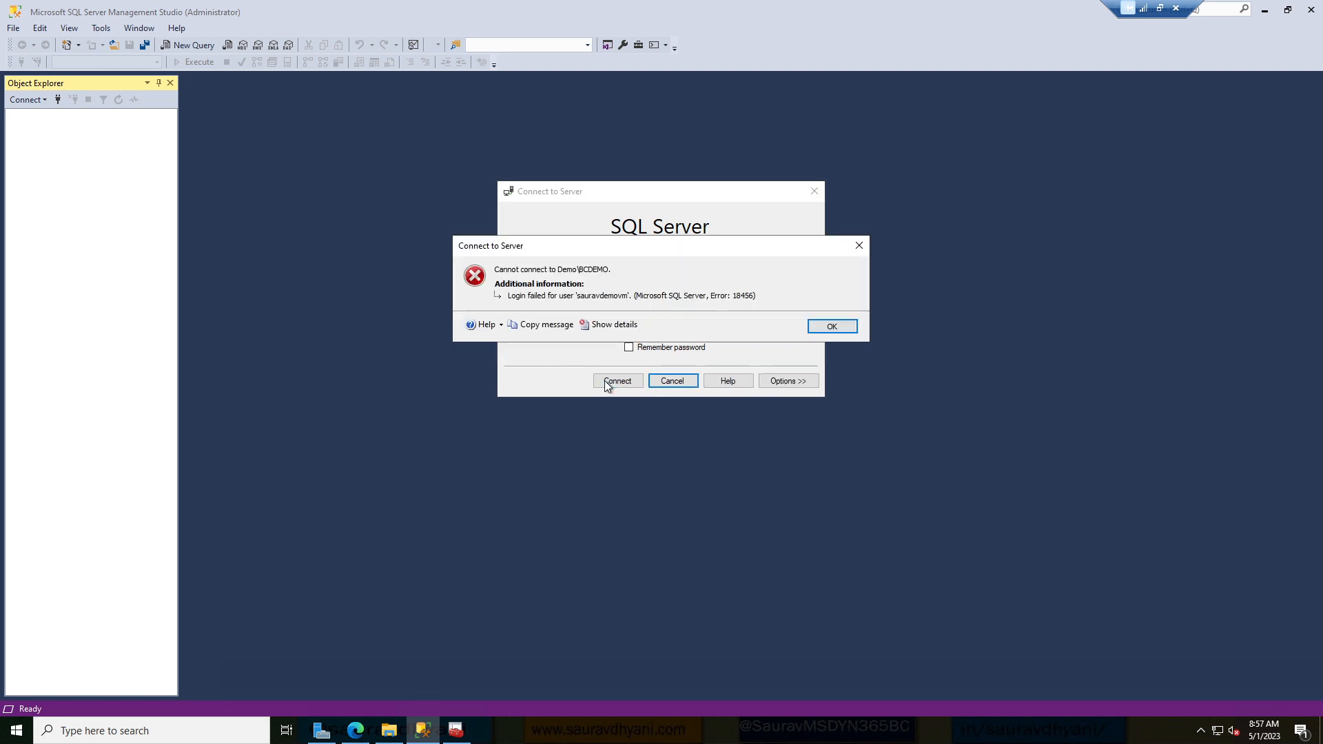
pyautogui.click(845, 326)
# Try connecting as 'sa' with the password cleared, dismissing the login failure.
pyautogui.doubleClick(671, 316)
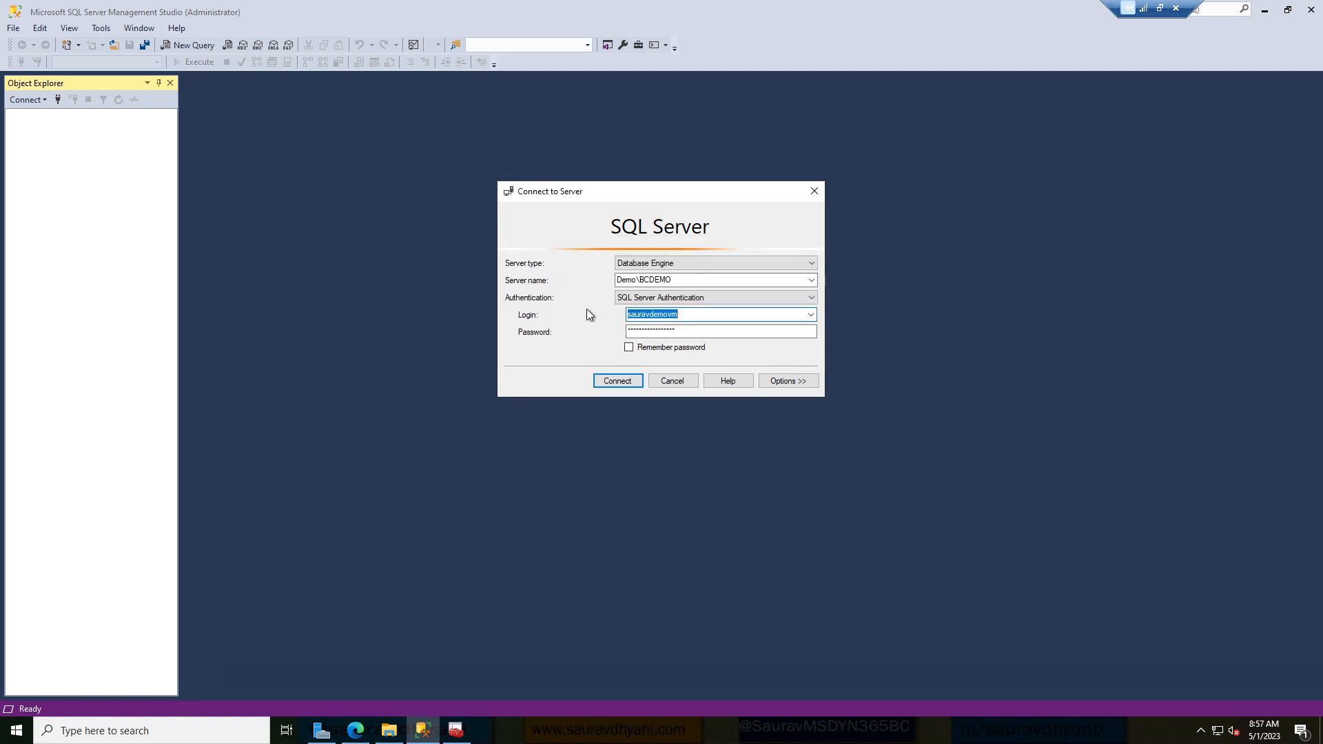
pyautogui.write('sa')
pyautogui.press('Tab')
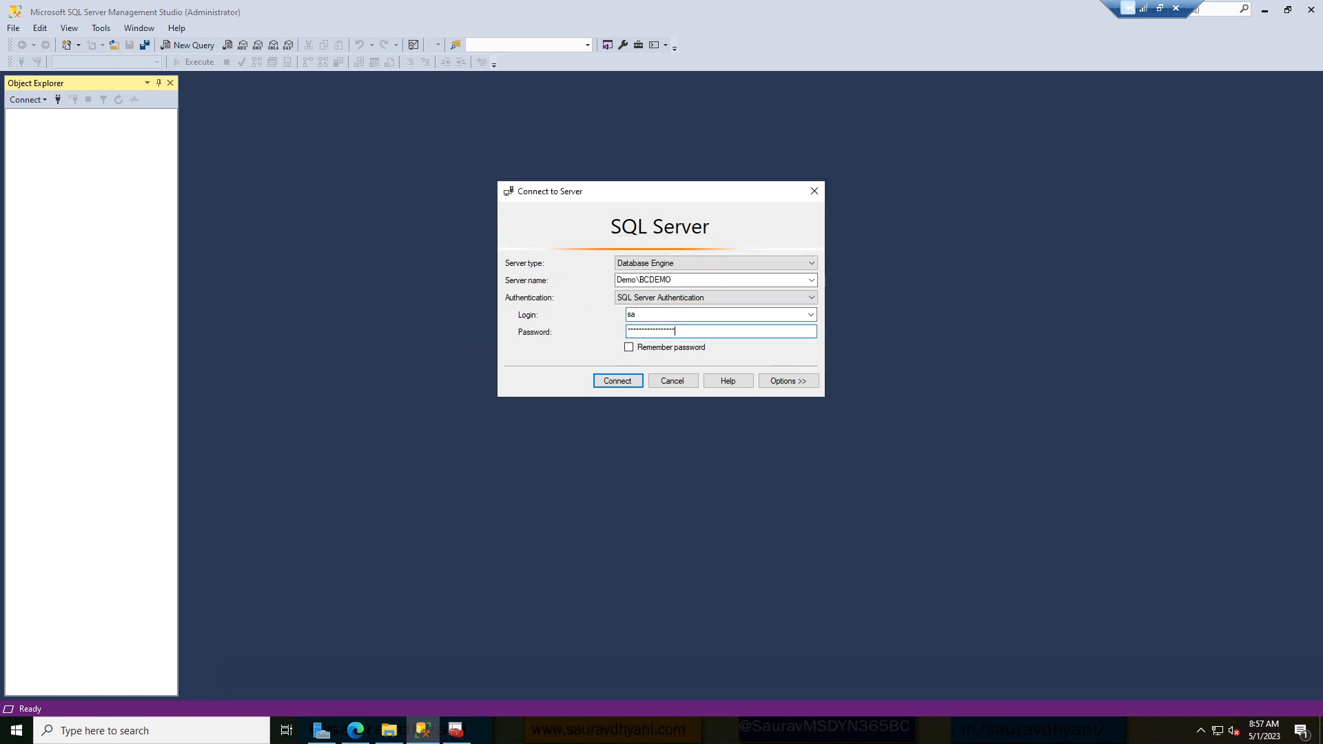
pyautogui.press('BackSpace')
pyautogui.press('BackSpace')
pyautogui.press('BackSpace')
pyautogui.press('BackSpace')
pyautogui.press('BackSpace')
pyautogui.press('BackSpace')
pyautogui.press('BackSpace')
pyautogui.press('BackSpace')
pyautogui.press('BackSpace')
pyautogui.press('BackSpace')
pyautogui.press('BackSpace')
pyautogui.press('BackSpace')
pyautogui.press('BackSpace')
pyautogui.press('BackSpace')
pyautogui.press('BackSpace')
pyautogui.press('BackSpace')
pyautogui.click(606, 381)
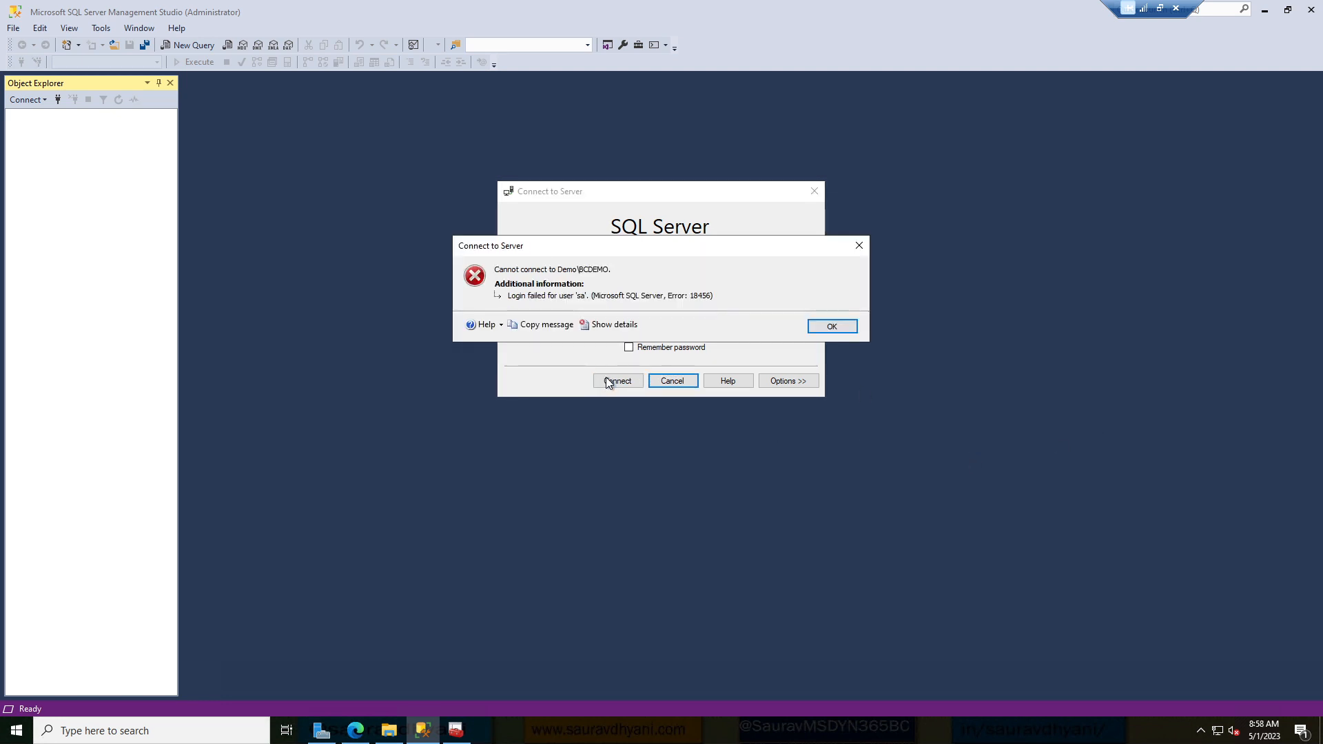
pyautogui.press('Return')
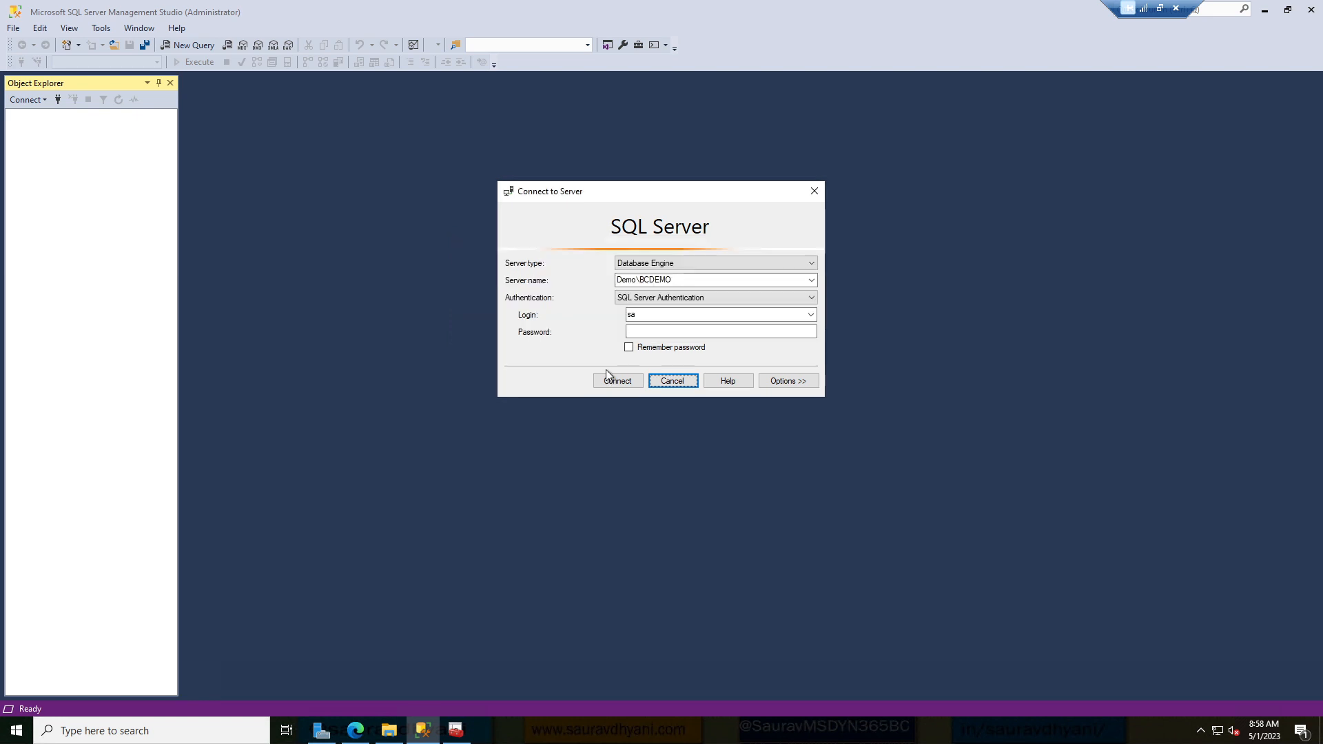
# Re-enter the password and connect to the BCDEMO server.
pyautogui.click(644, 331)
pyautogui.write('*****')
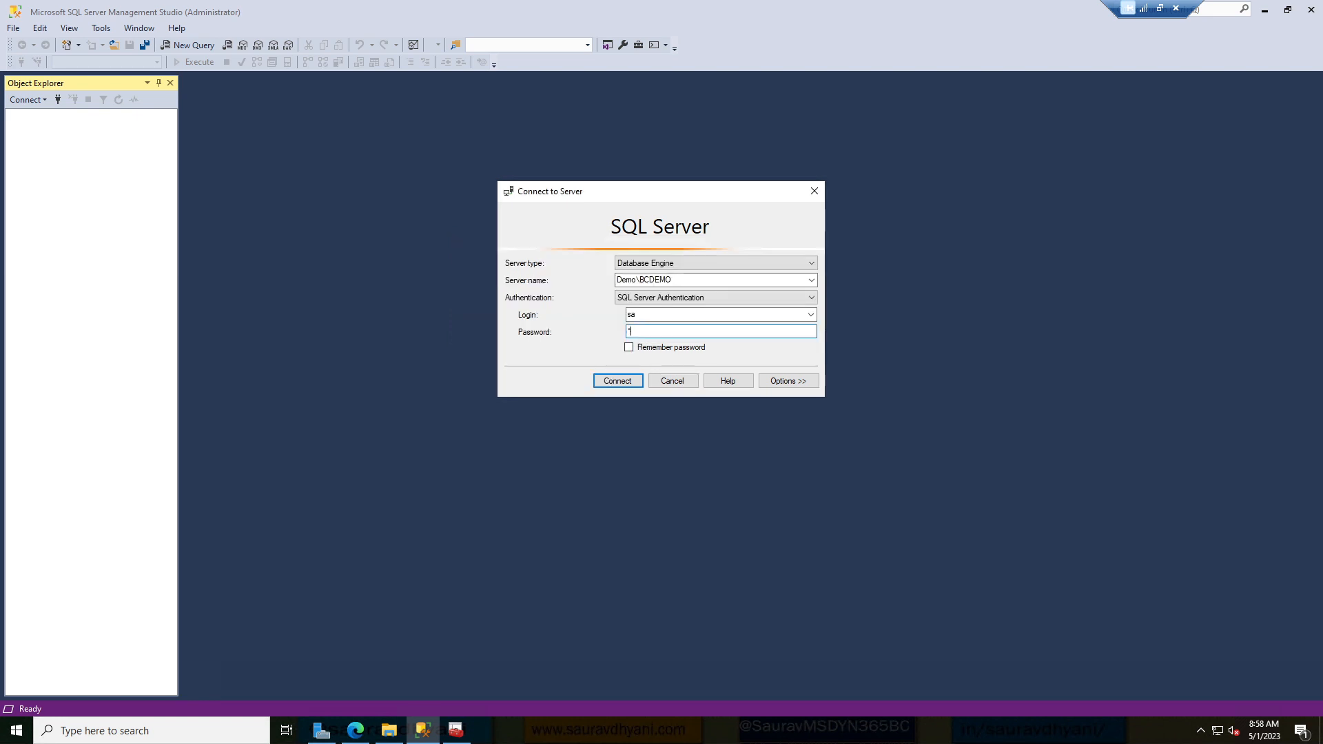
pyautogui.write('****')
pyautogui.press('Return')
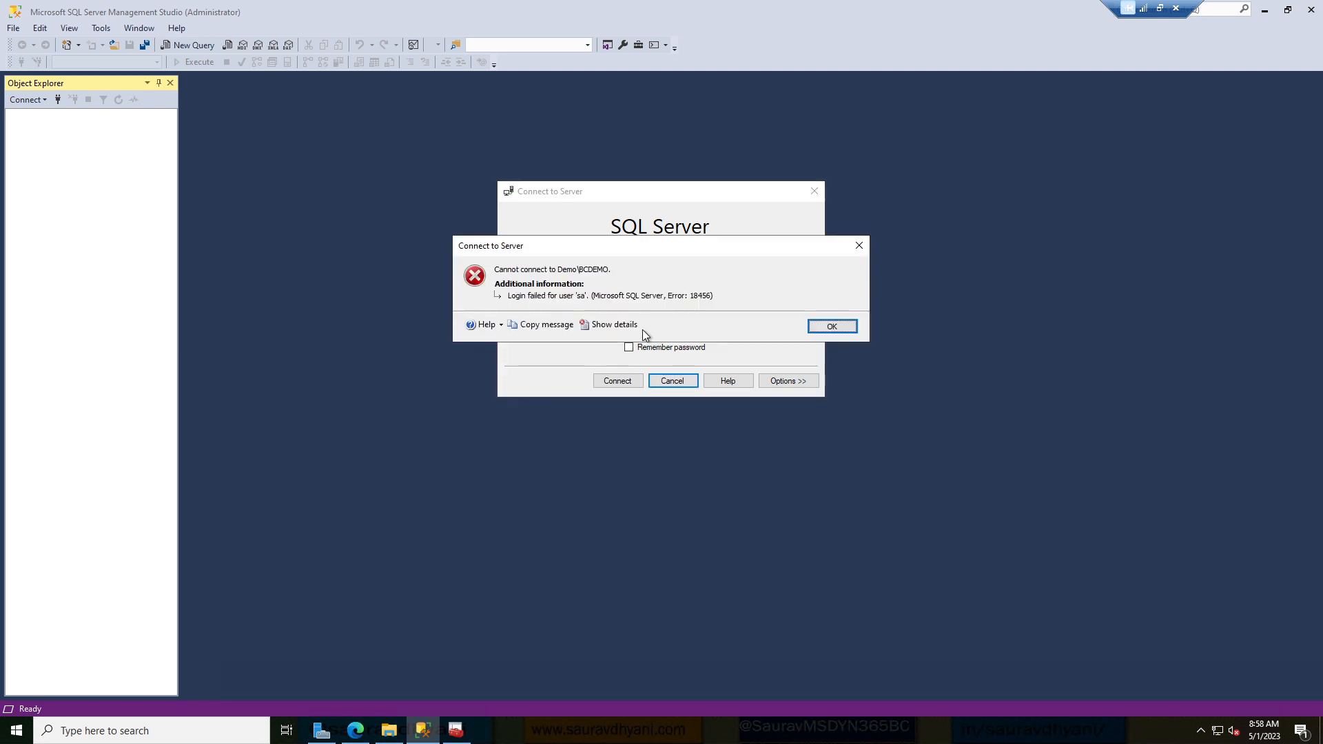
pyautogui.press('Return')
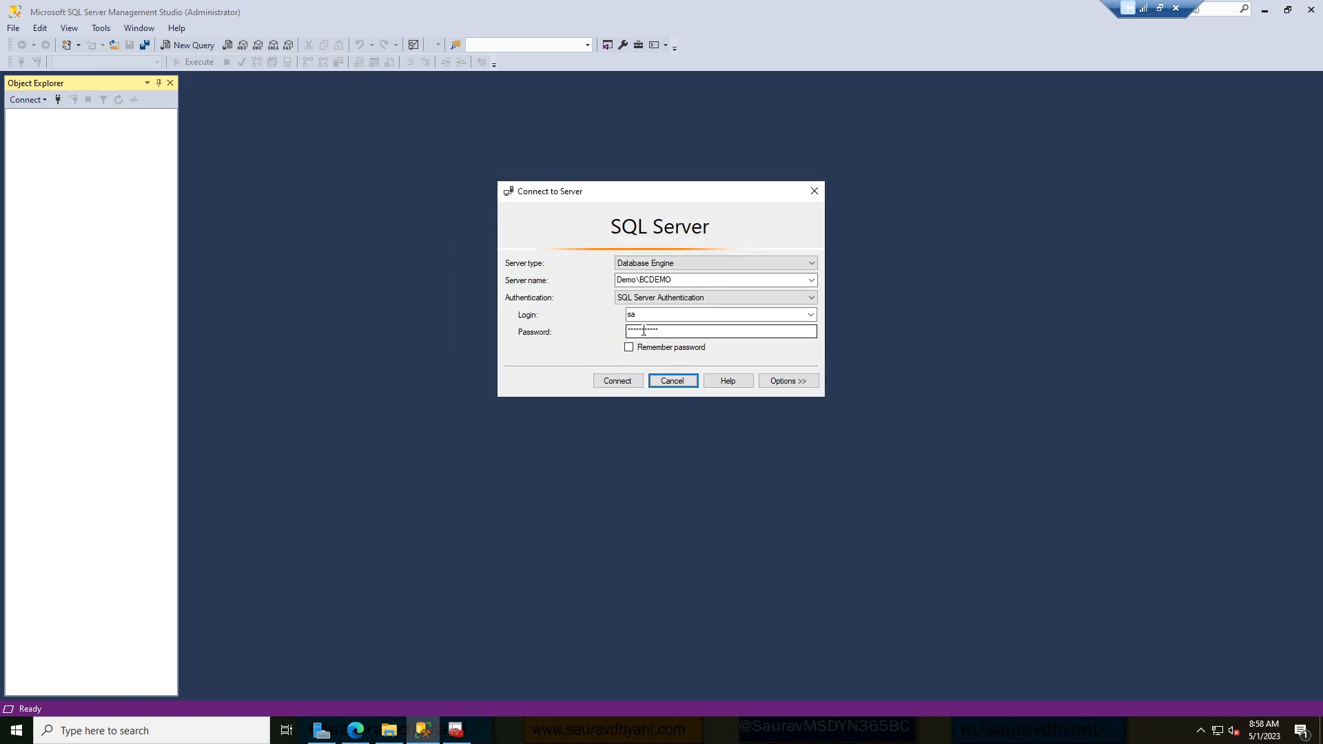
pyautogui.click(803, 381)
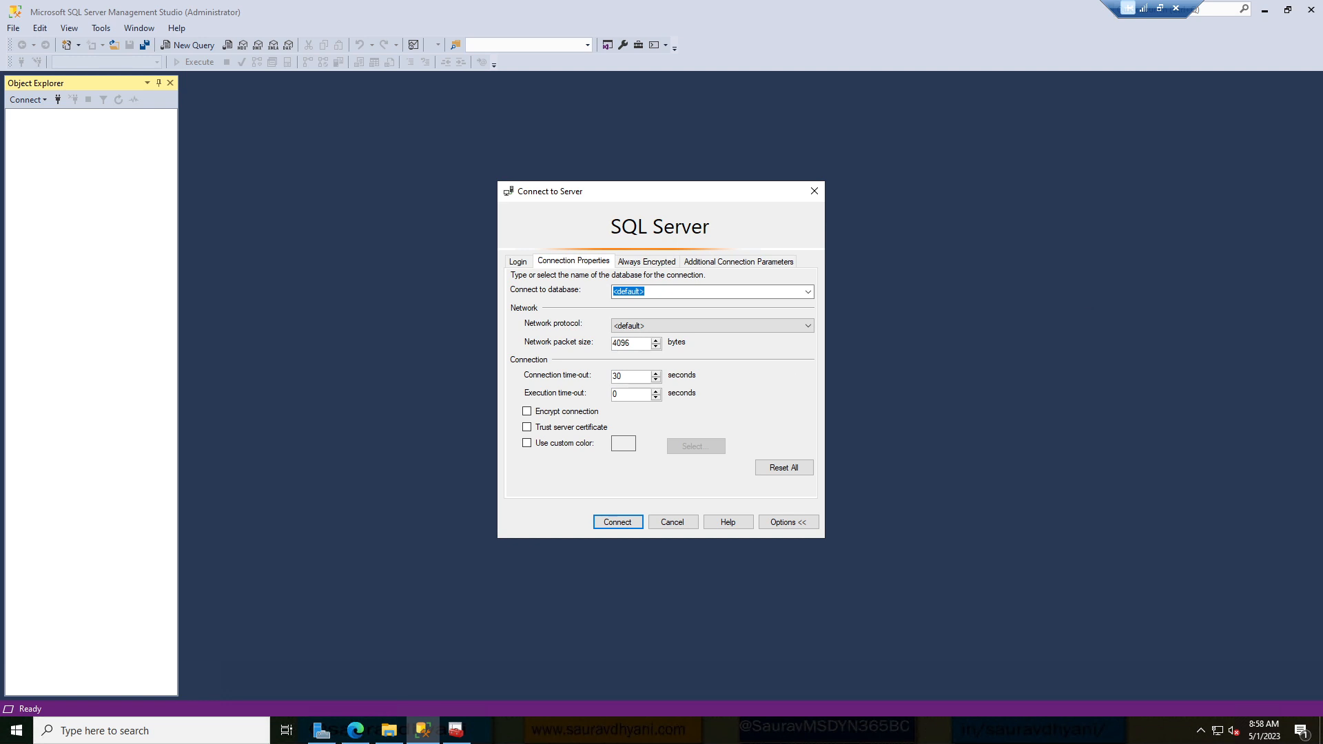
pyautogui.press('Return')
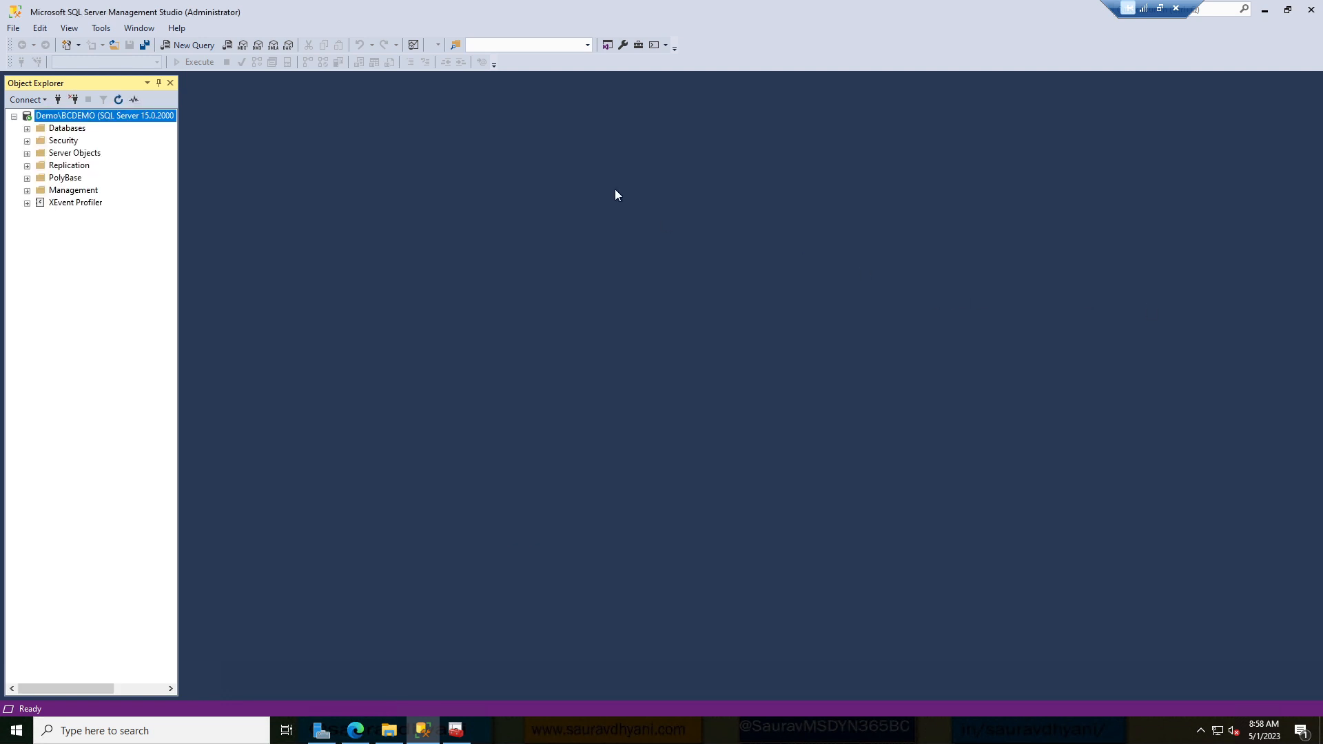
# Reconnect Object Explorer to Demo\BCDEMO and widen the Object Explorer panel.
pyautogui.click(58, 100)
pyautogui.click(57, 101)
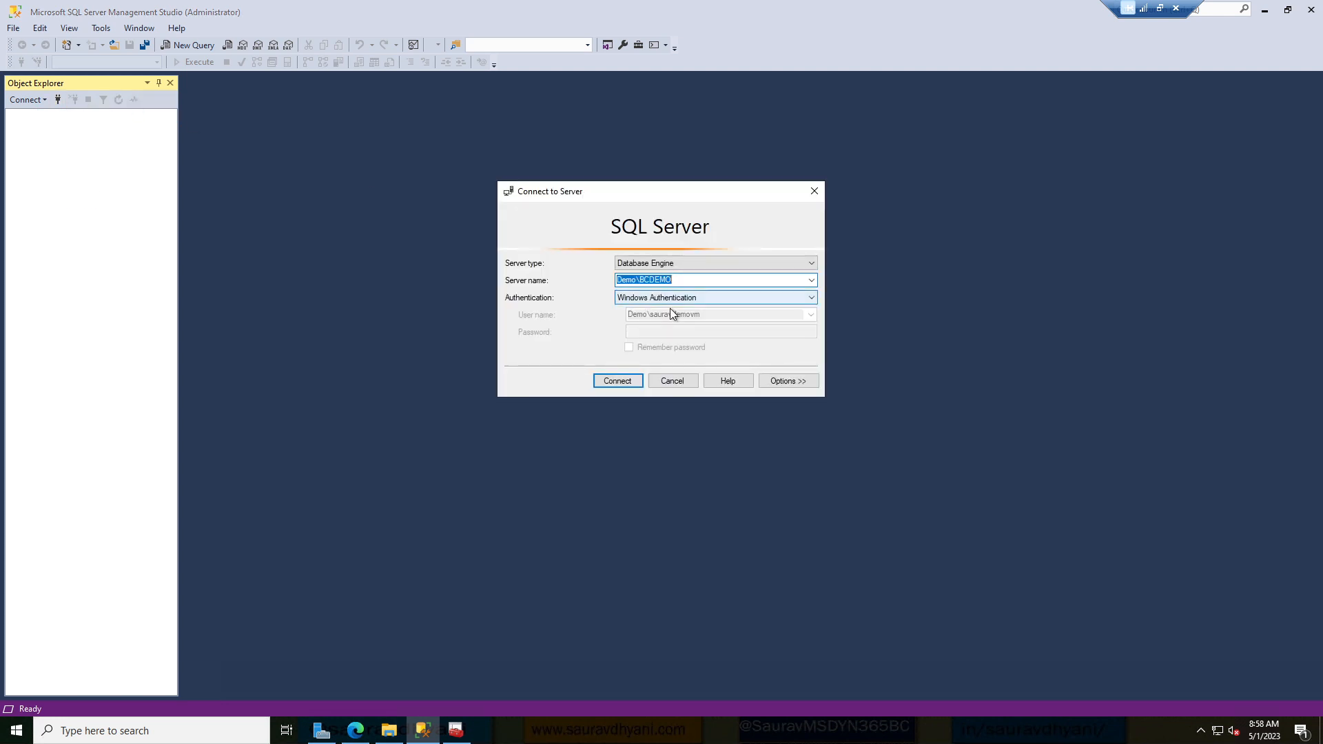
pyautogui.click(631, 381)
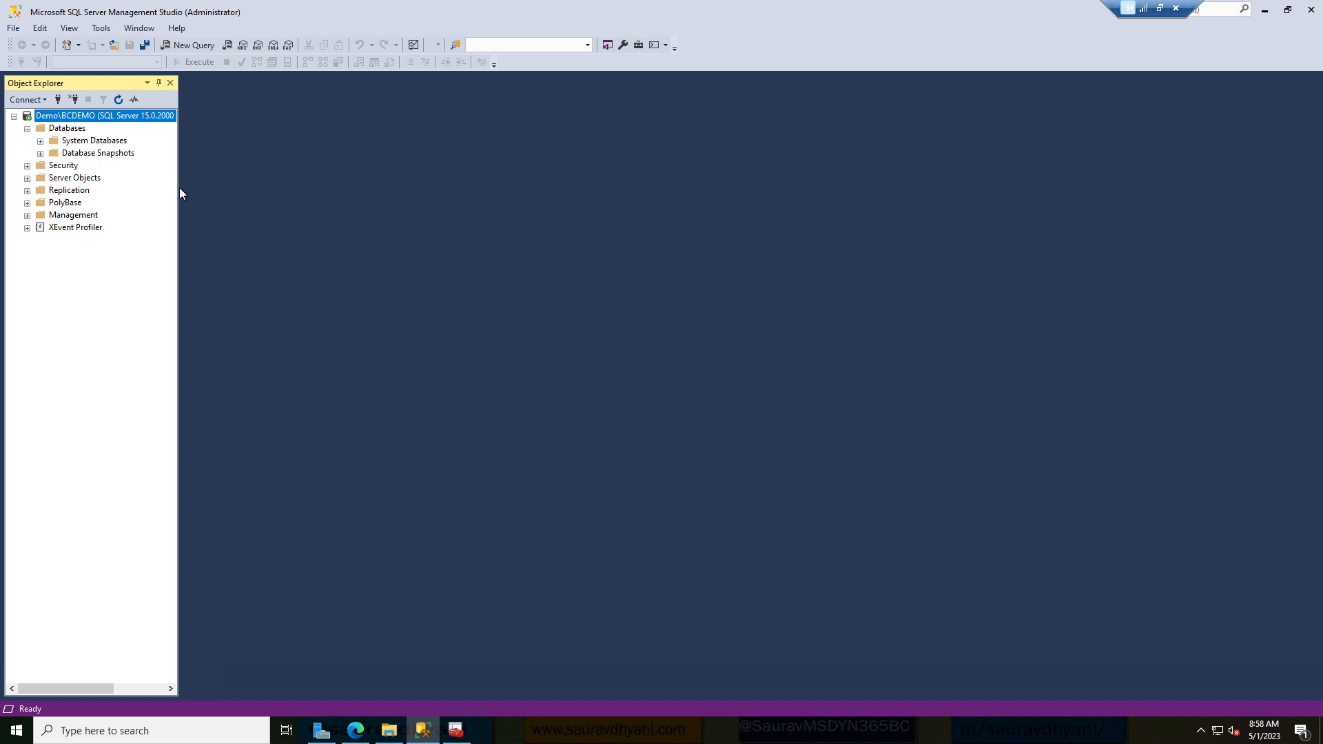
pyautogui.moveTo(180, 188); pyautogui.dragTo(213, 188)
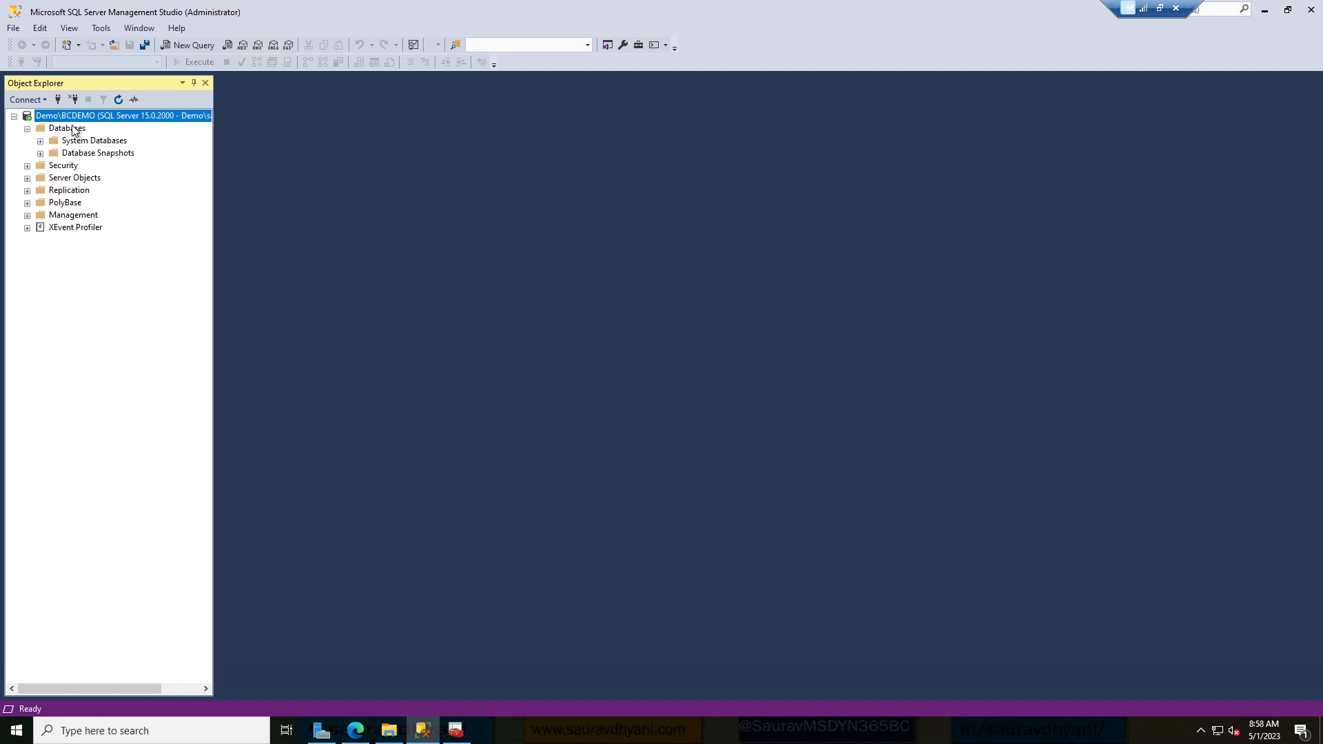
# Start a database restore from Databases using a Device source, and begin adding a backup file.
pyautogui.click(72, 129)
pyautogui.rightClick(73, 130)
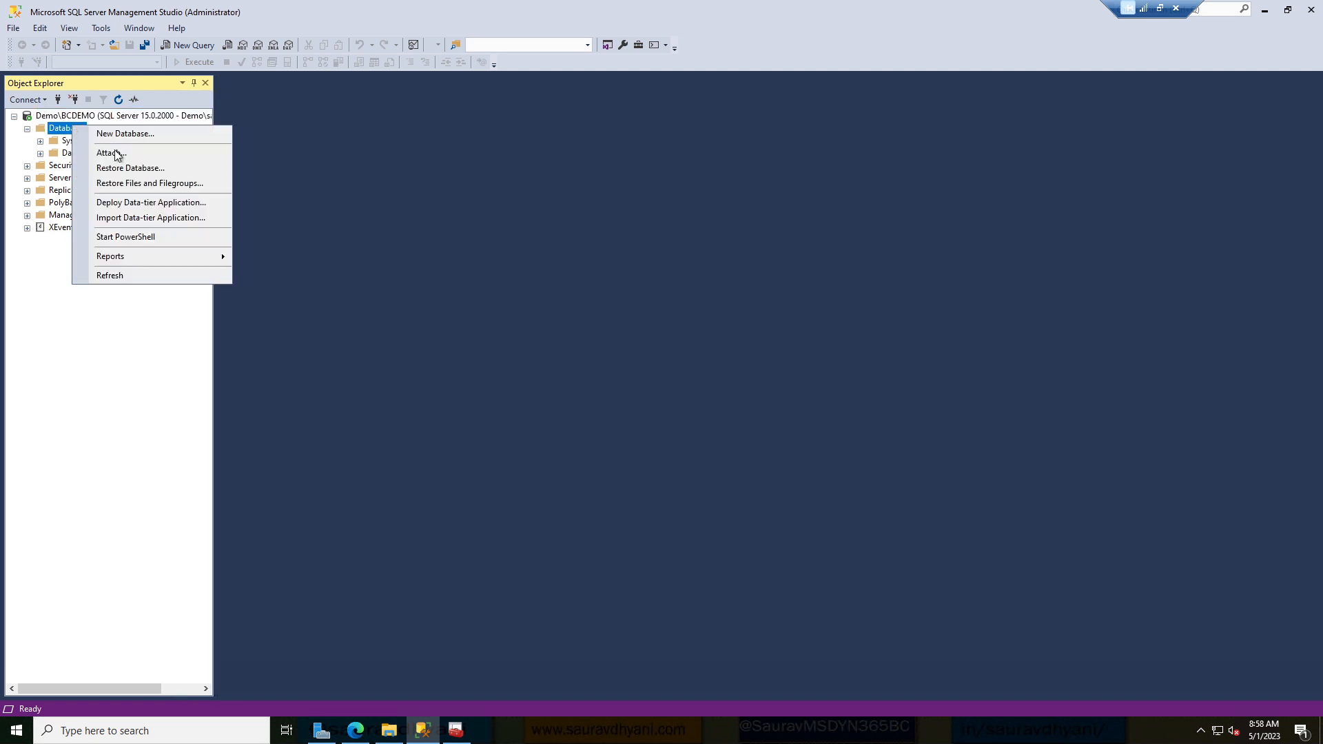
pyautogui.click(159, 169)
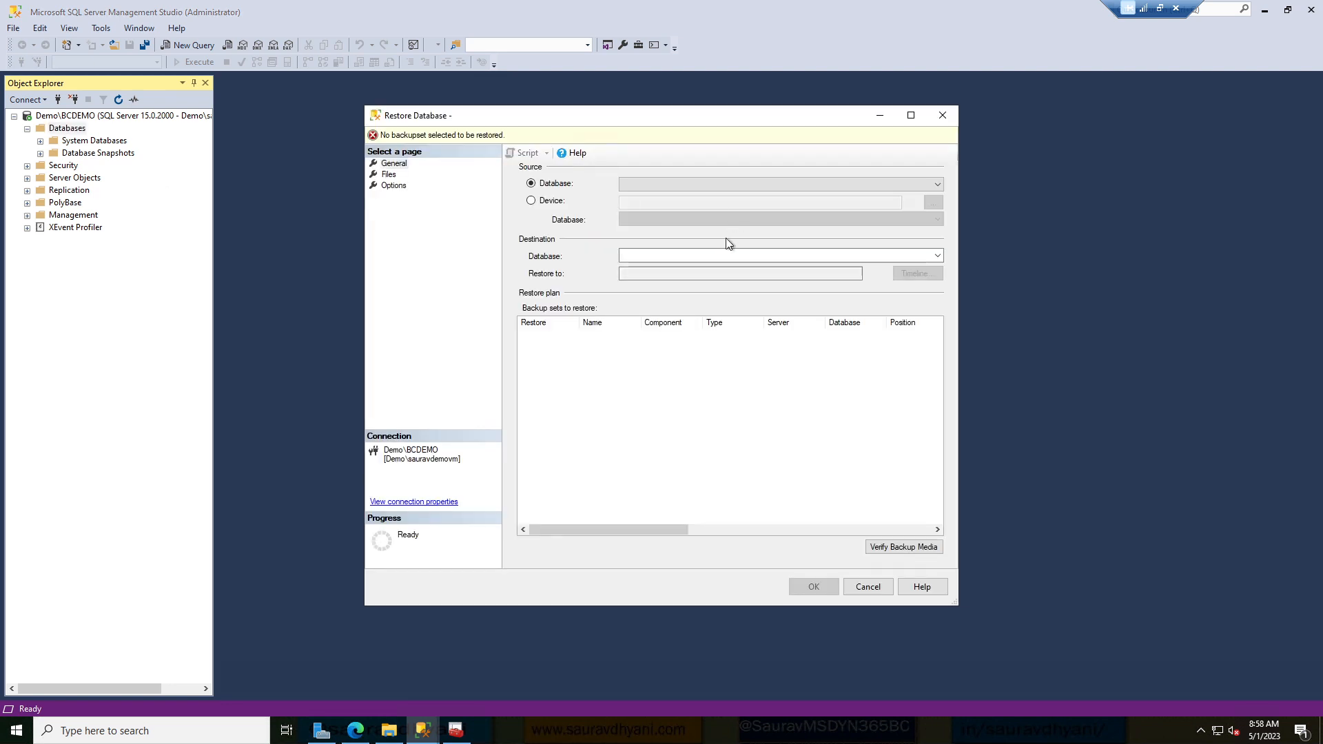
pyautogui.click(549, 201)
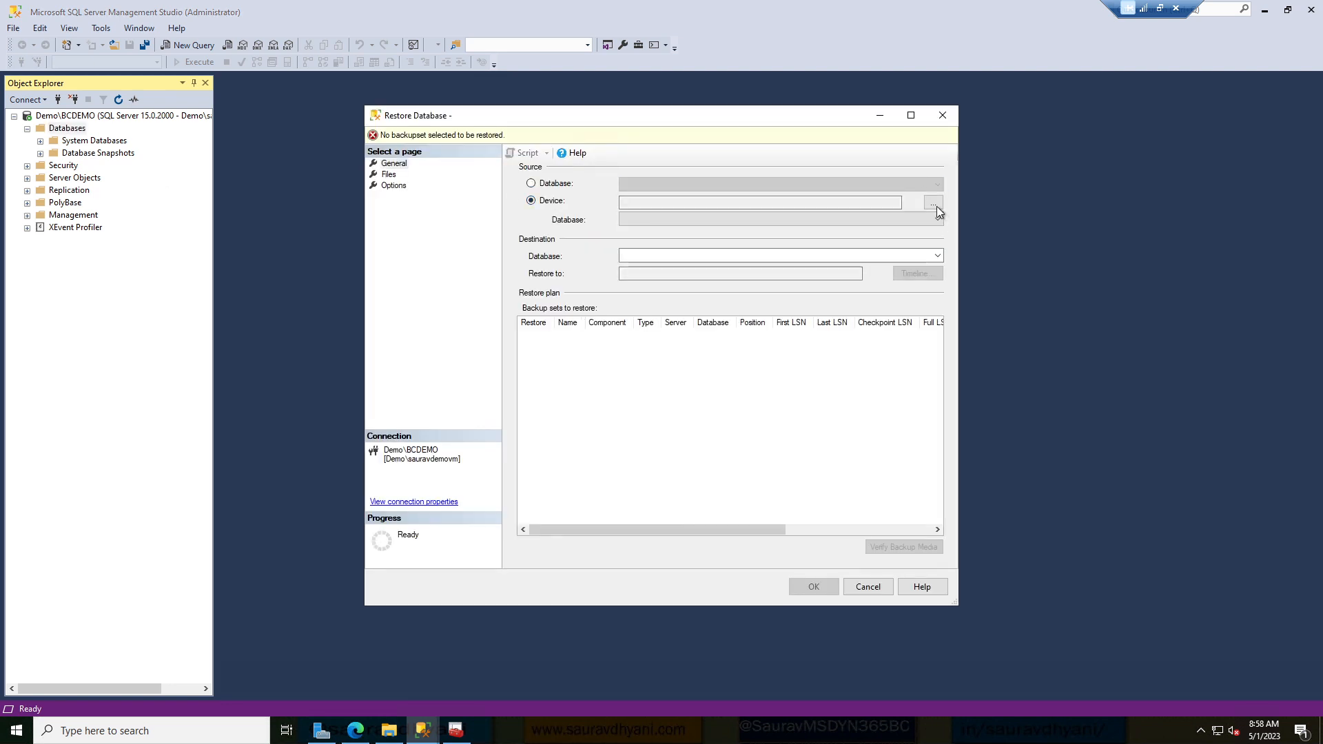
pyautogui.click(933, 202)
pyautogui.click(770, 321)
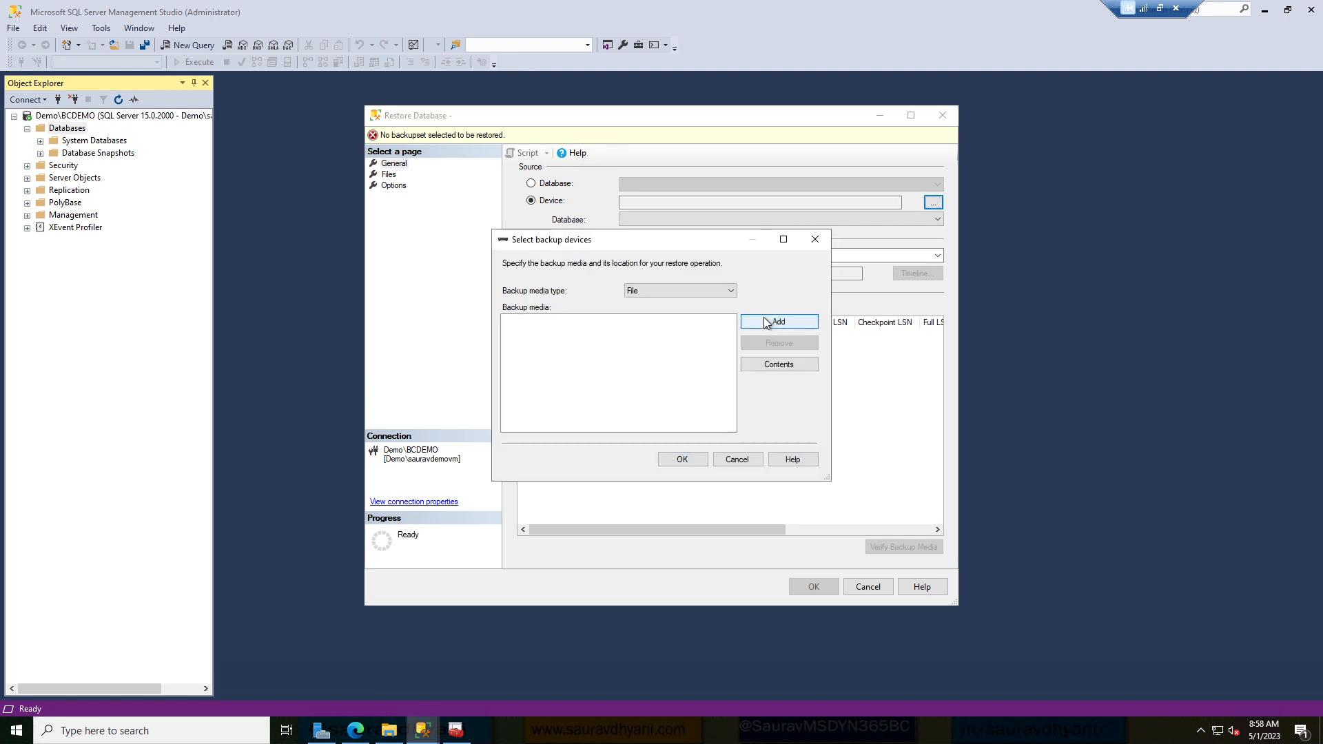
# Browse to D:\BC22\SQLDemoDatabase\CommonAppData\Microsoft\Microsoft Dynamics NAV\220\Database.
pyautogui.scroll(-10, 494, 338)
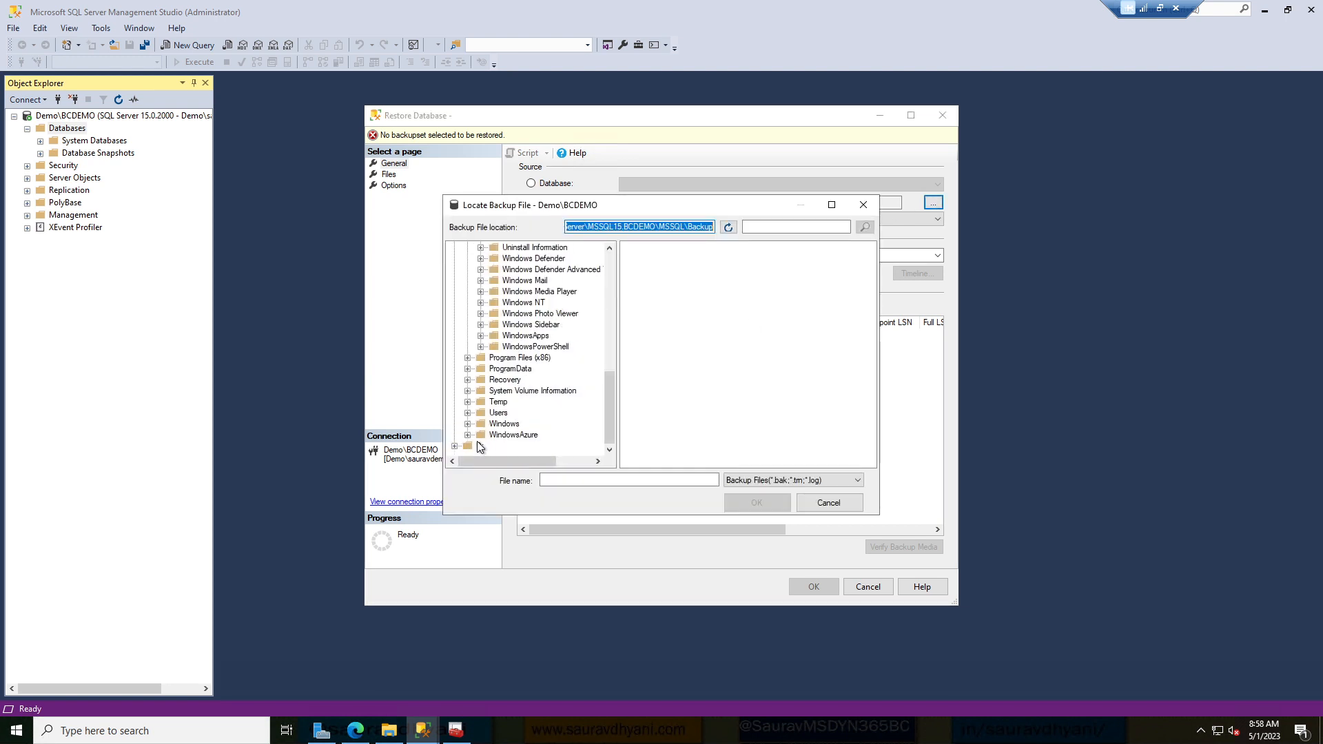
pyautogui.click(454, 446)
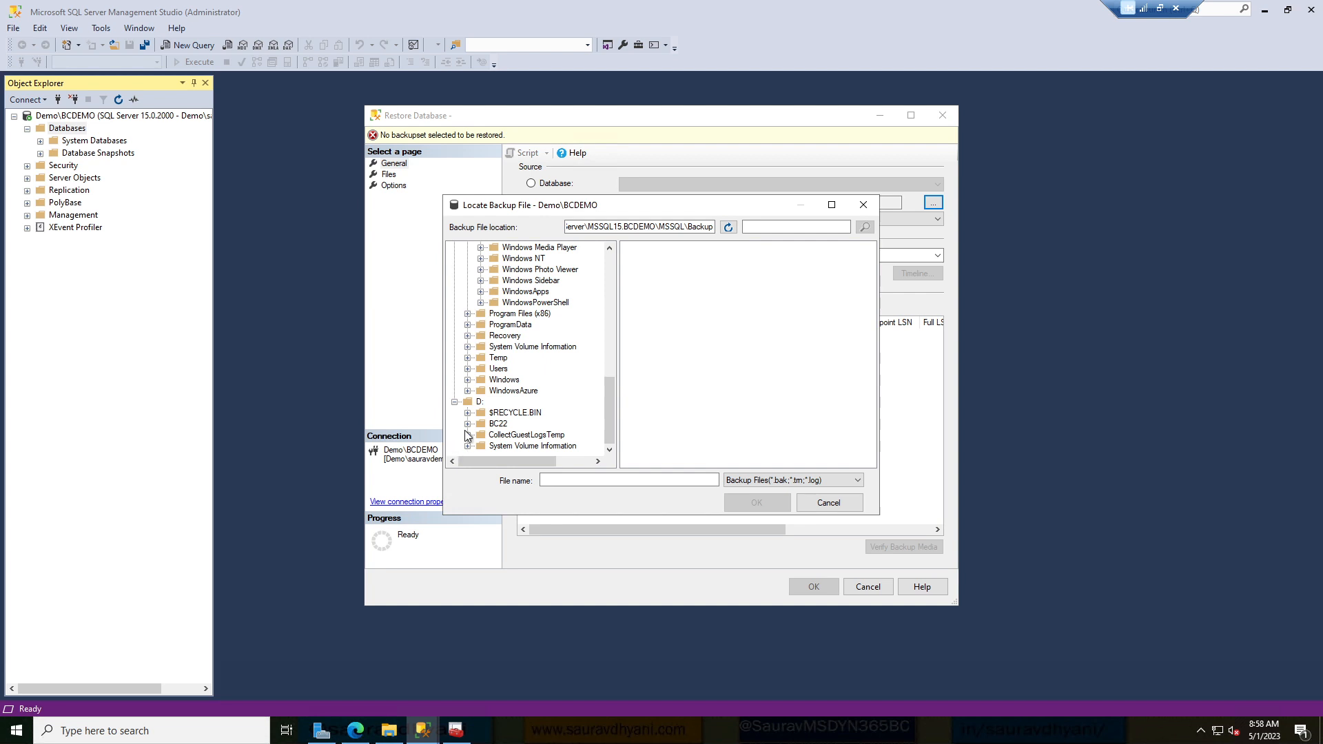
pyautogui.click(468, 424)
pyautogui.scroll(-4, 507, 393)
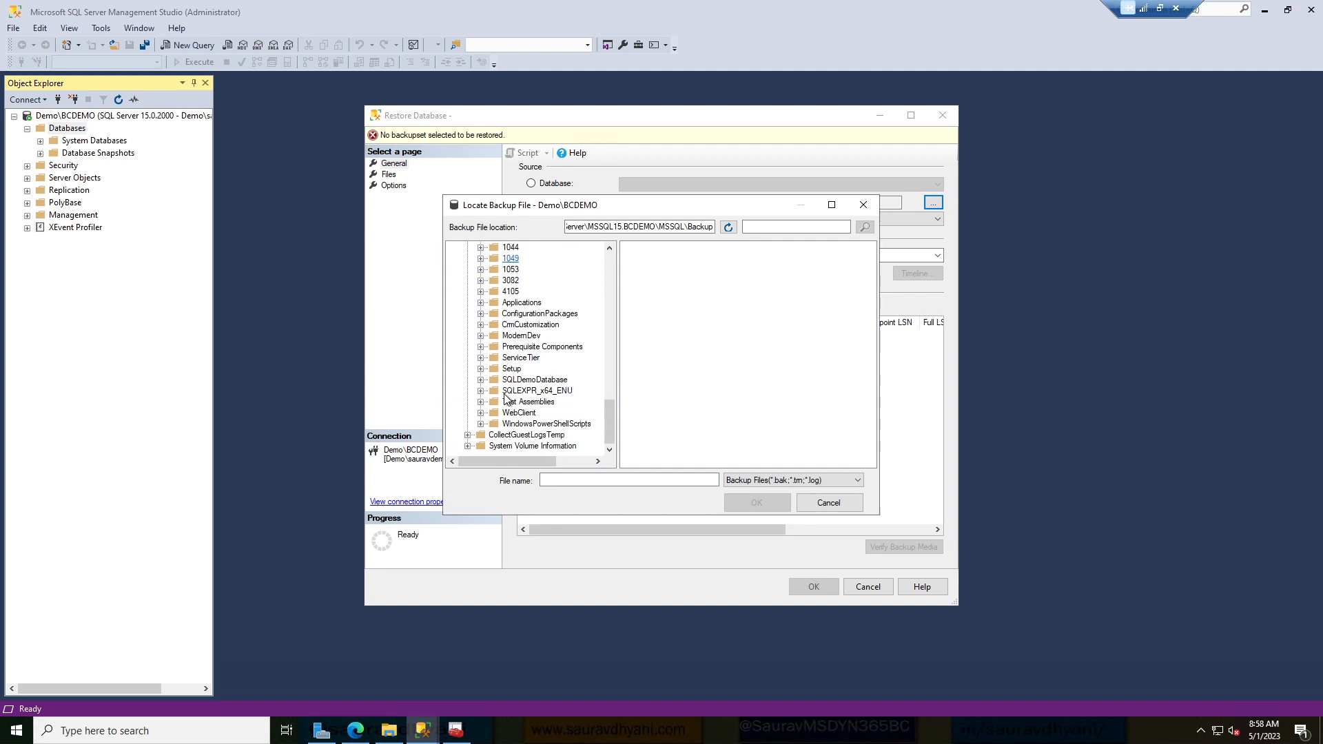
pyautogui.click(532, 380)
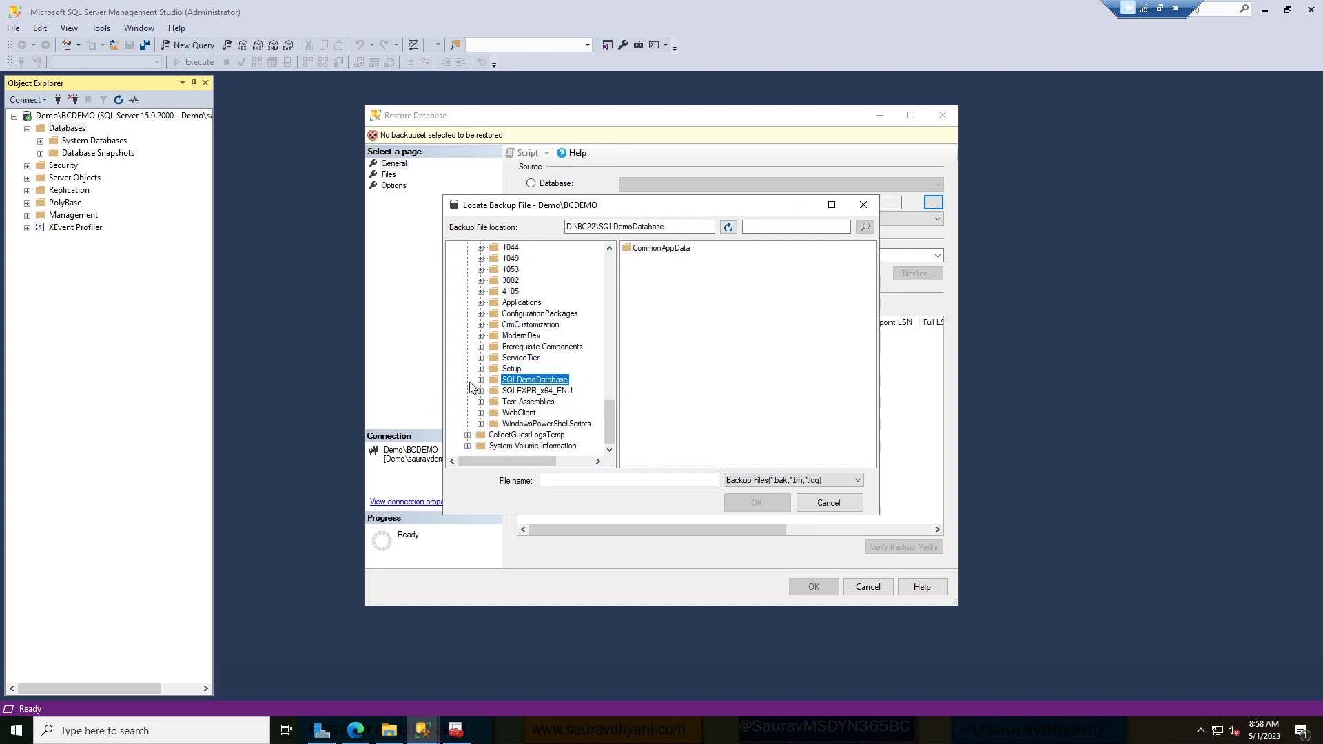
pyautogui.click(481, 380)
pyautogui.click(494, 391)
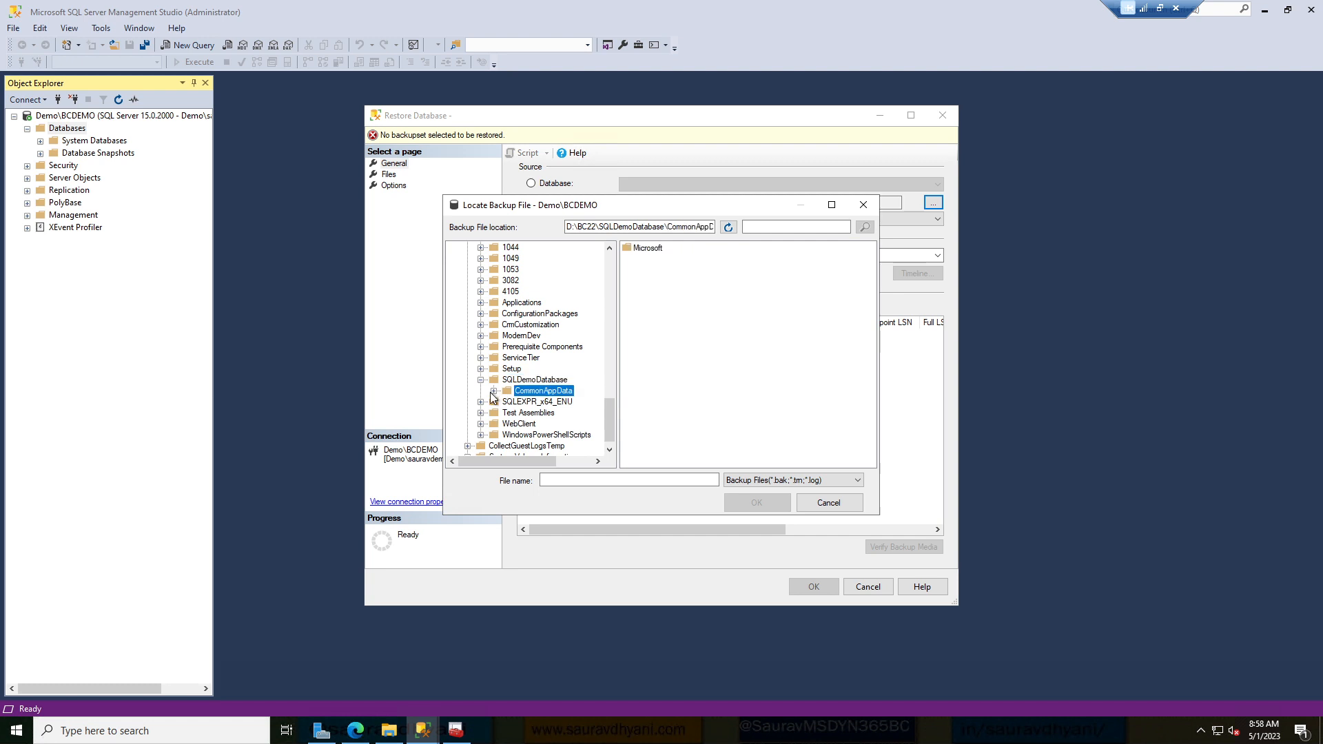
pyautogui.click(535, 402)
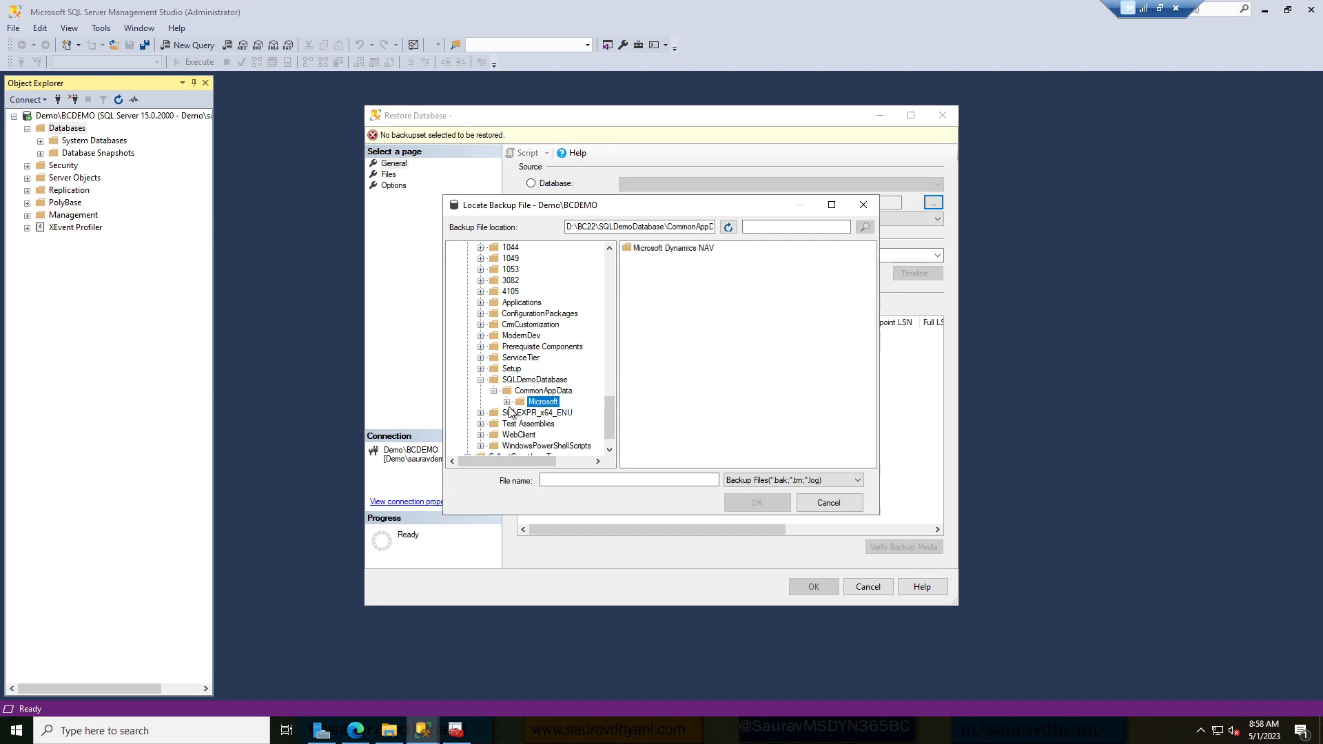
pyautogui.click(507, 403)
pyautogui.click(565, 413)
pyautogui.click(521, 413)
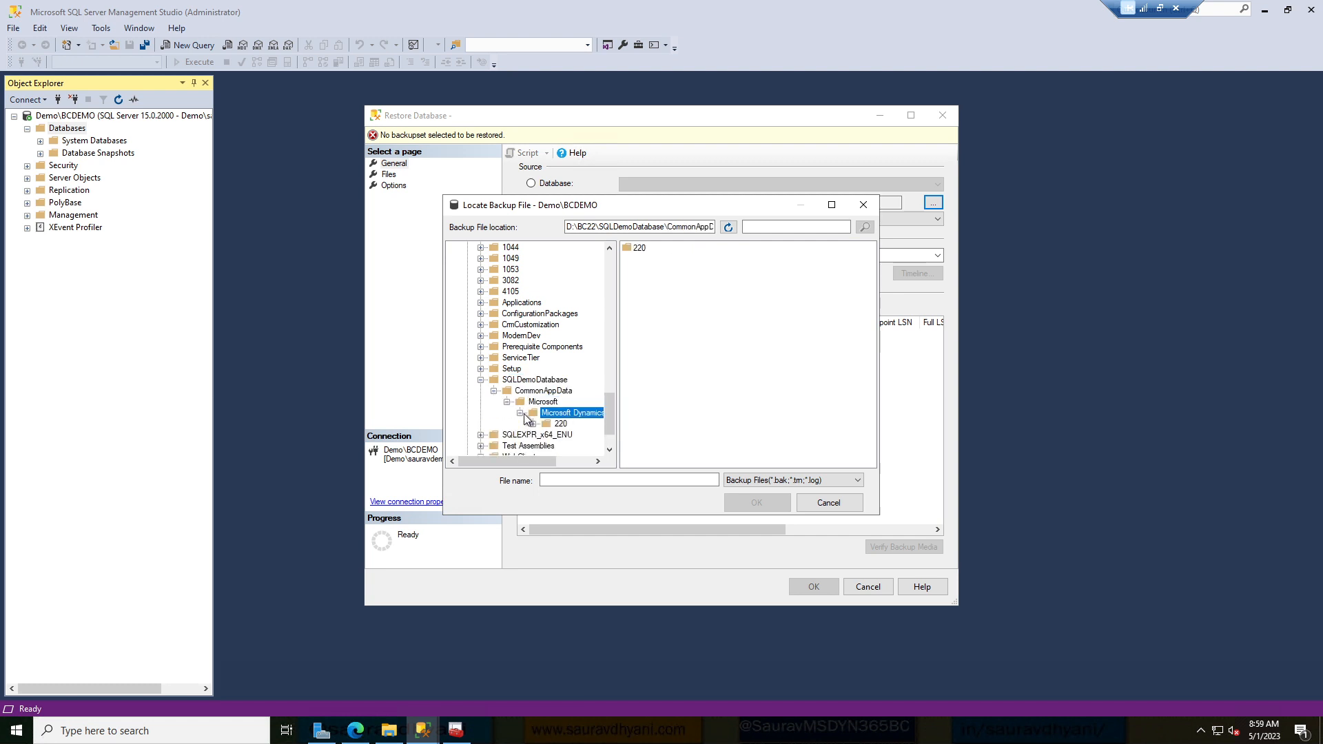
pyautogui.click(560, 424)
pyautogui.click(534, 424)
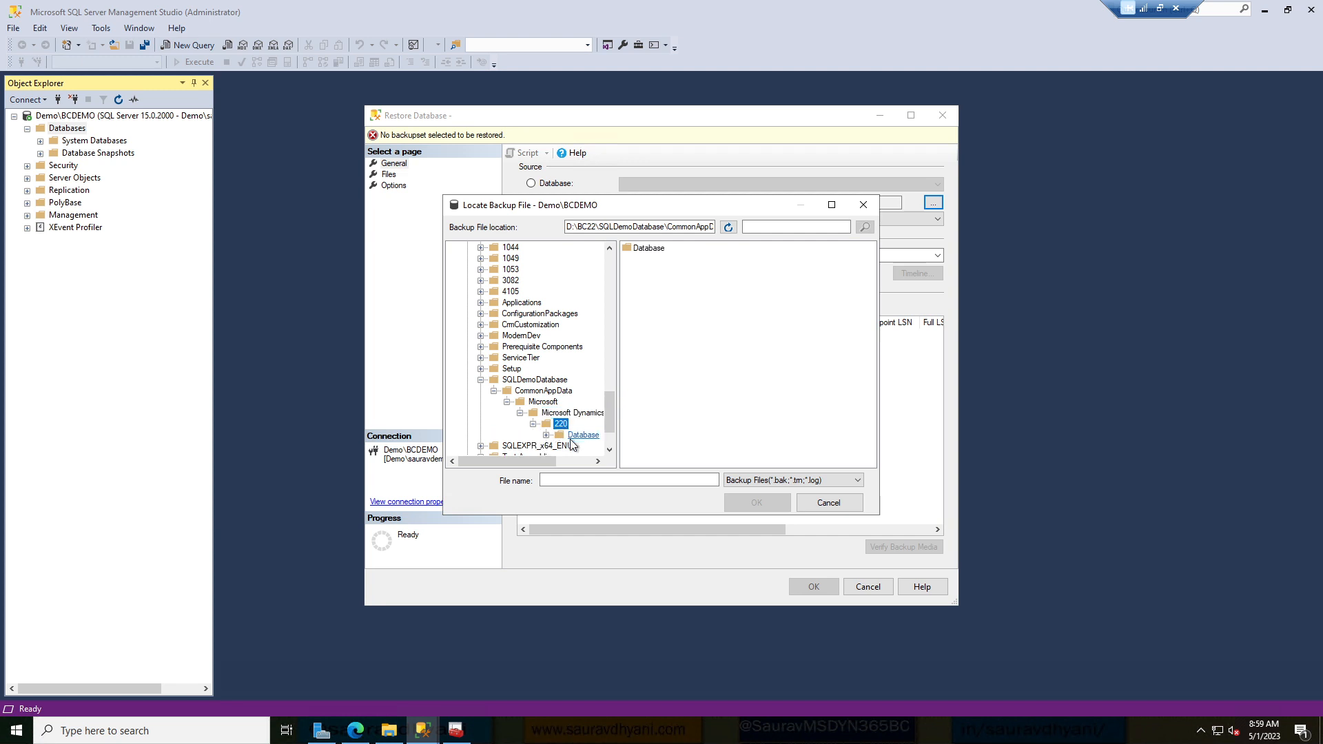
pyautogui.click(557, 434)
# Select Demo Database BC (22-0).bak and confirm it as the backup device.
pyautogui.click(696, 249)
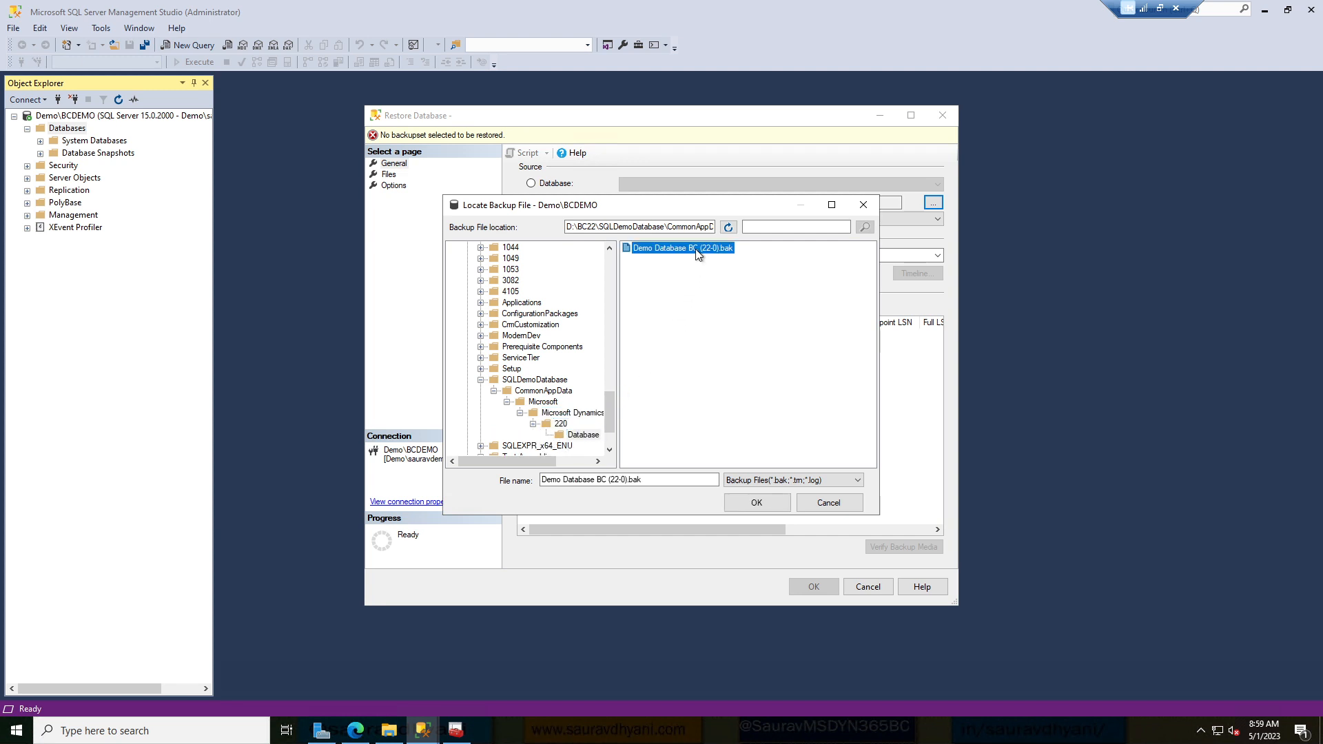
pyautogui.click(757, 502)
pyautogui.click(689, 458)
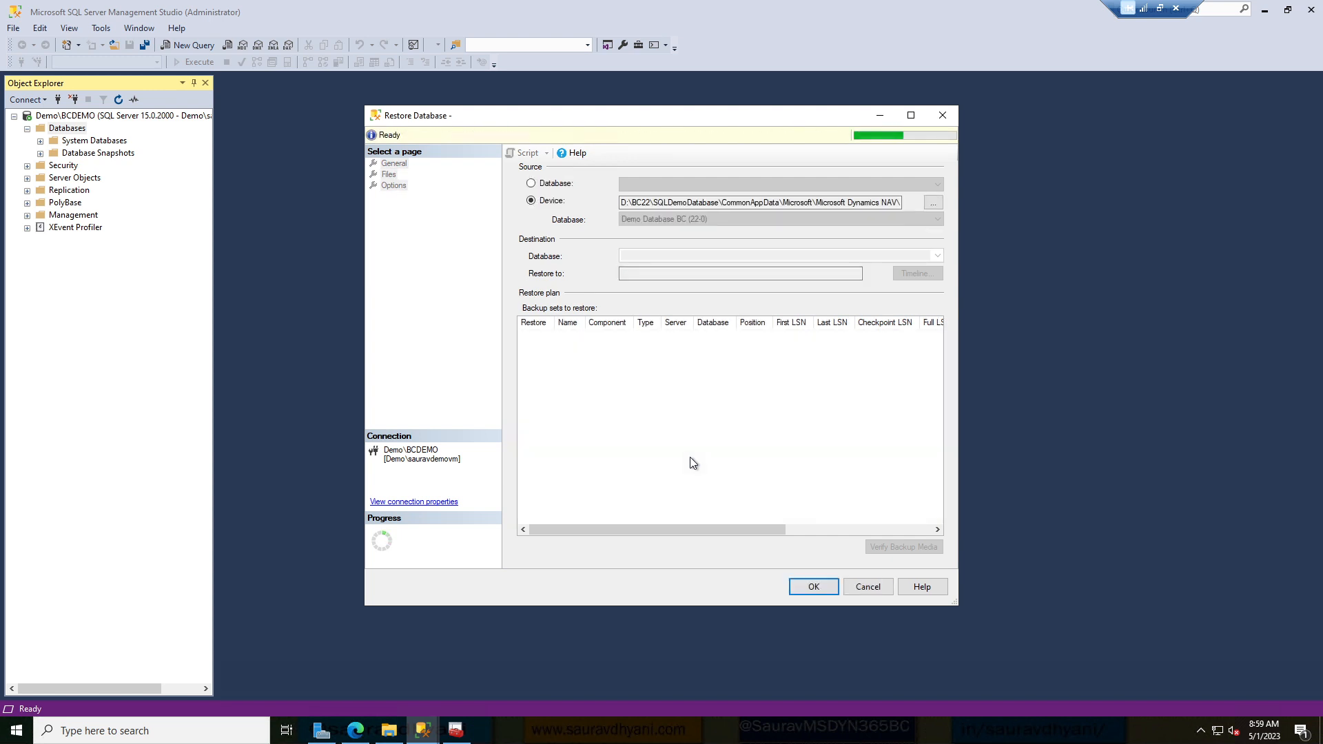
# Rename the destination to DEMO_BC22, review Files and Options, run the restore, then minimize Management Studio.
pyautogui.click(723, 259)
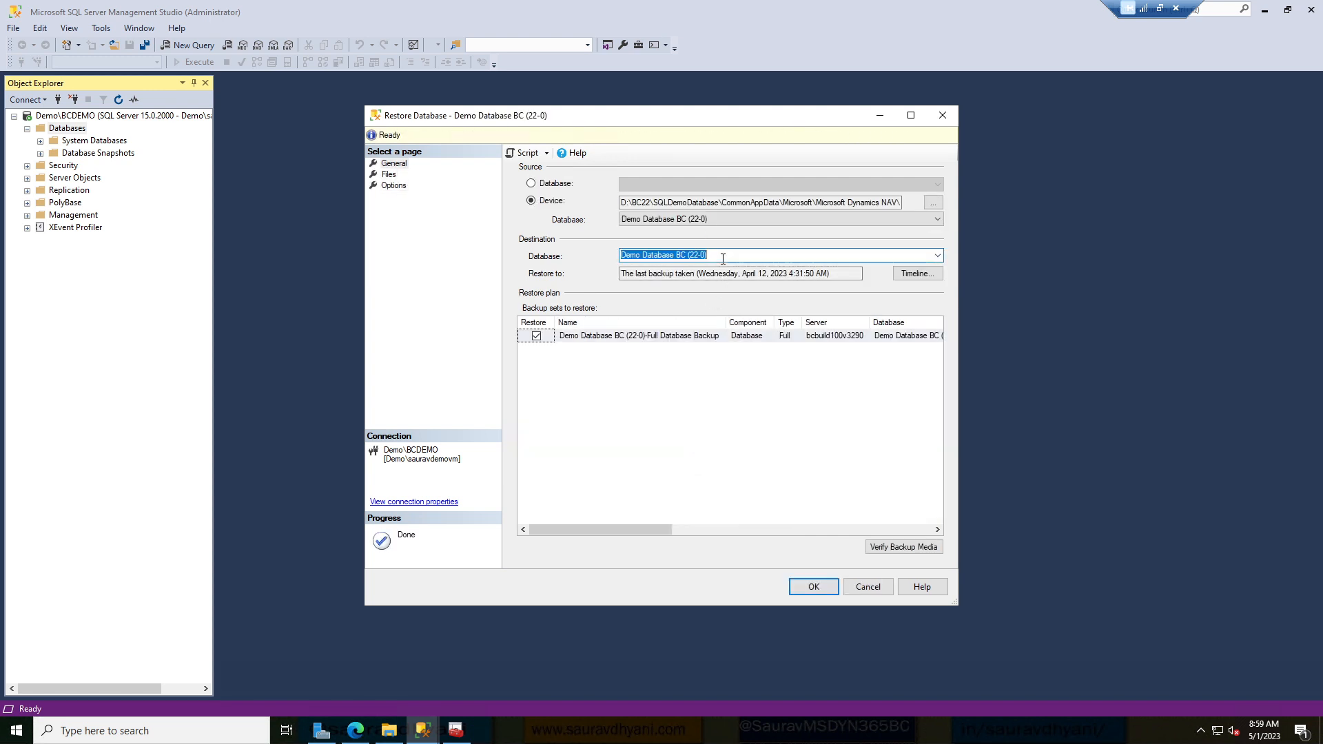
pyautogui.write('DEMO')
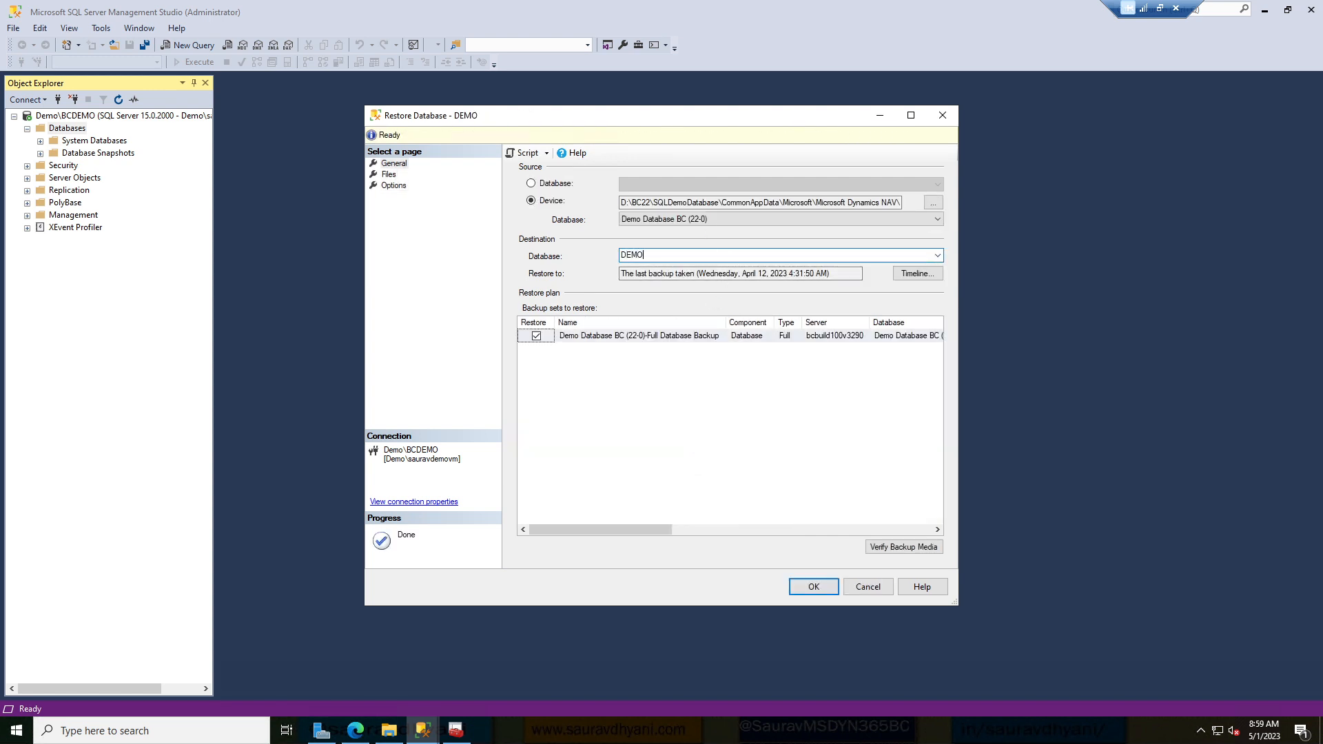
pyautogui.write('_BC22')
pyautogui.click(389, 175)
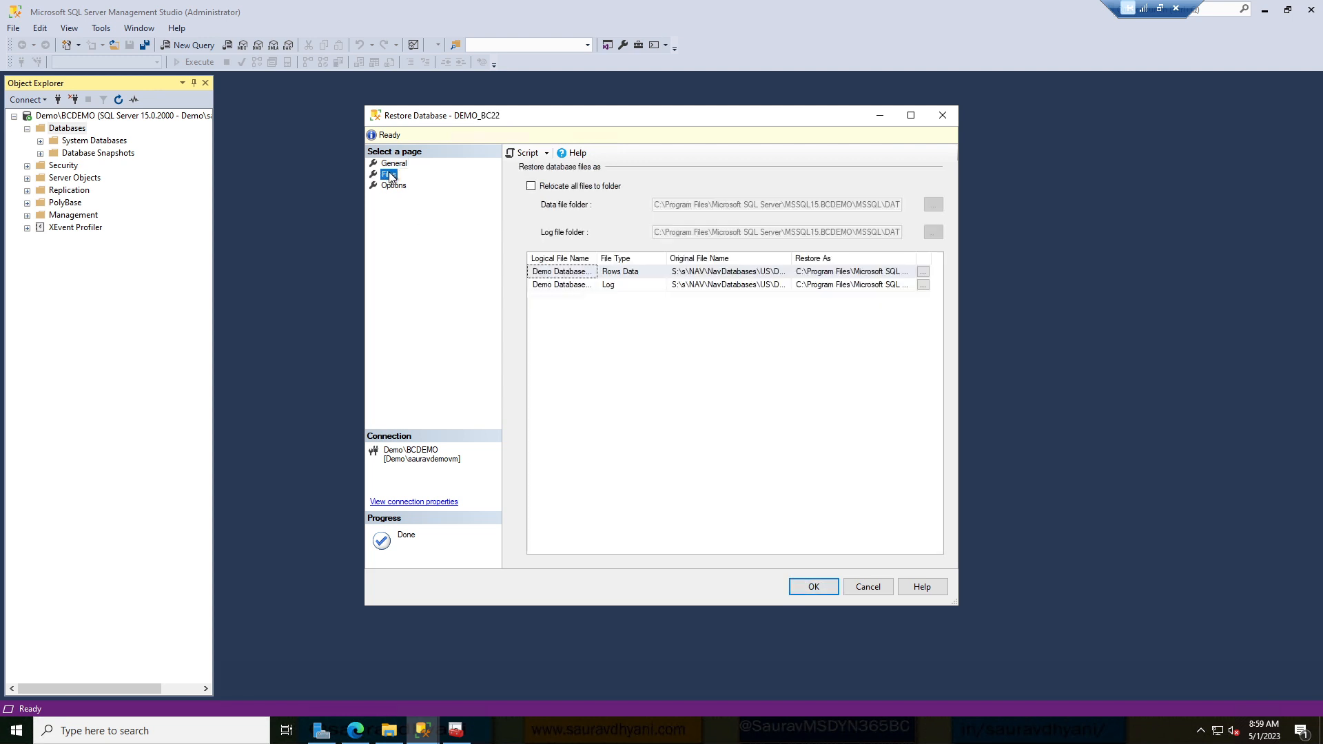
pyautogui.click(395, 186)
pyautogui.click(395, 163)
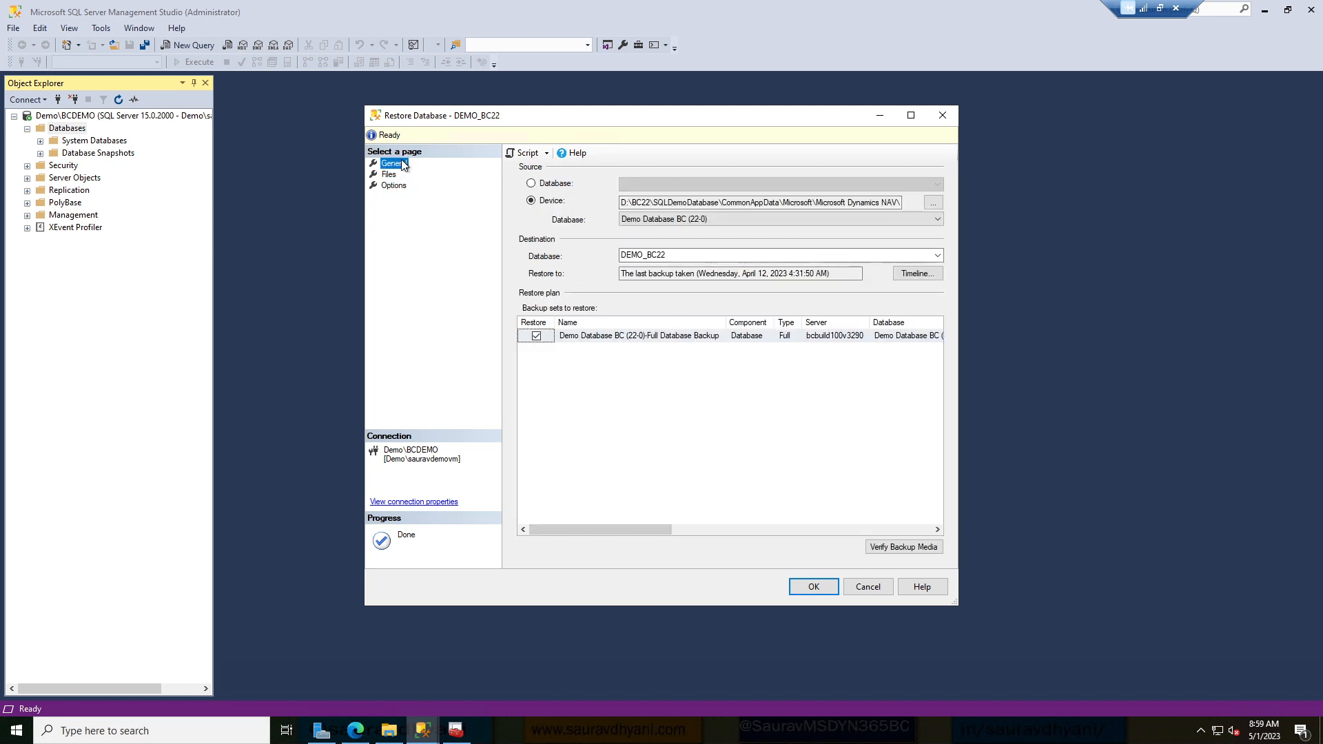
pyautogui.click(812, 587)
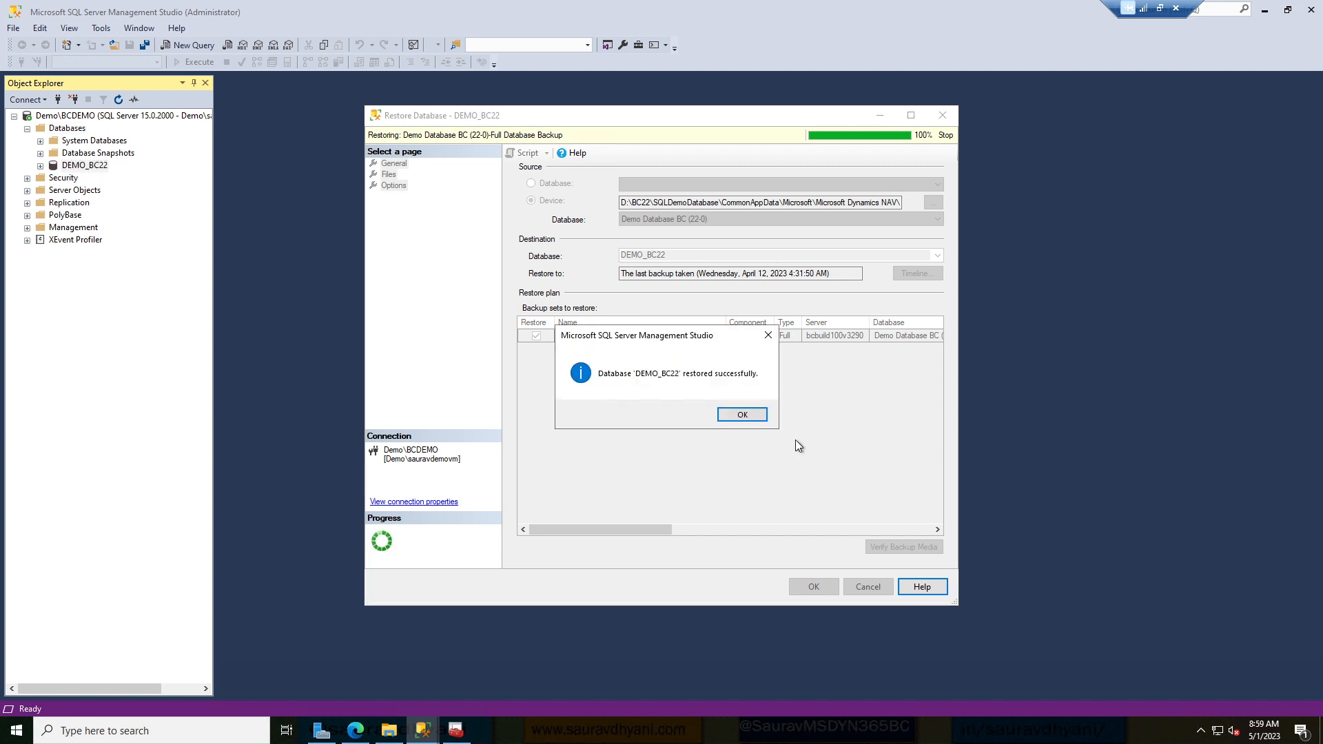
pyautogui.click(758, 414)
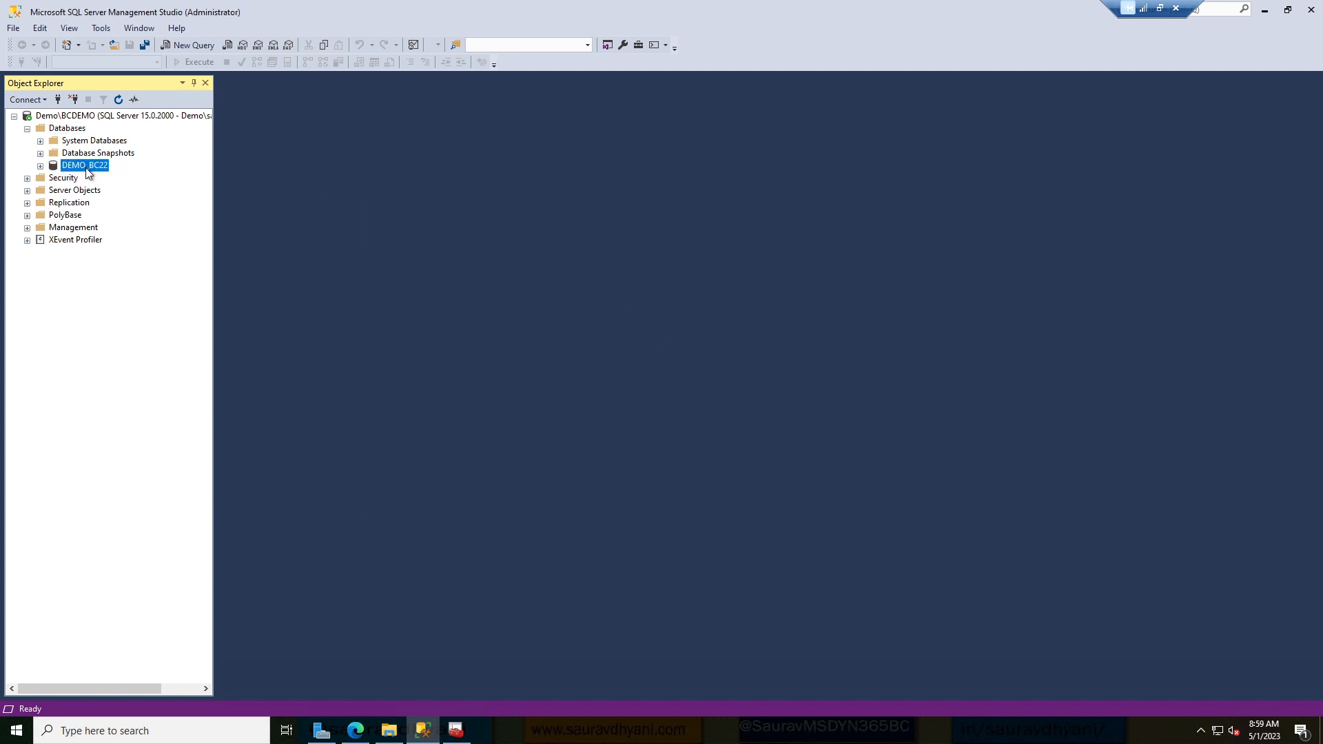
pyautogui.click(432, 736)
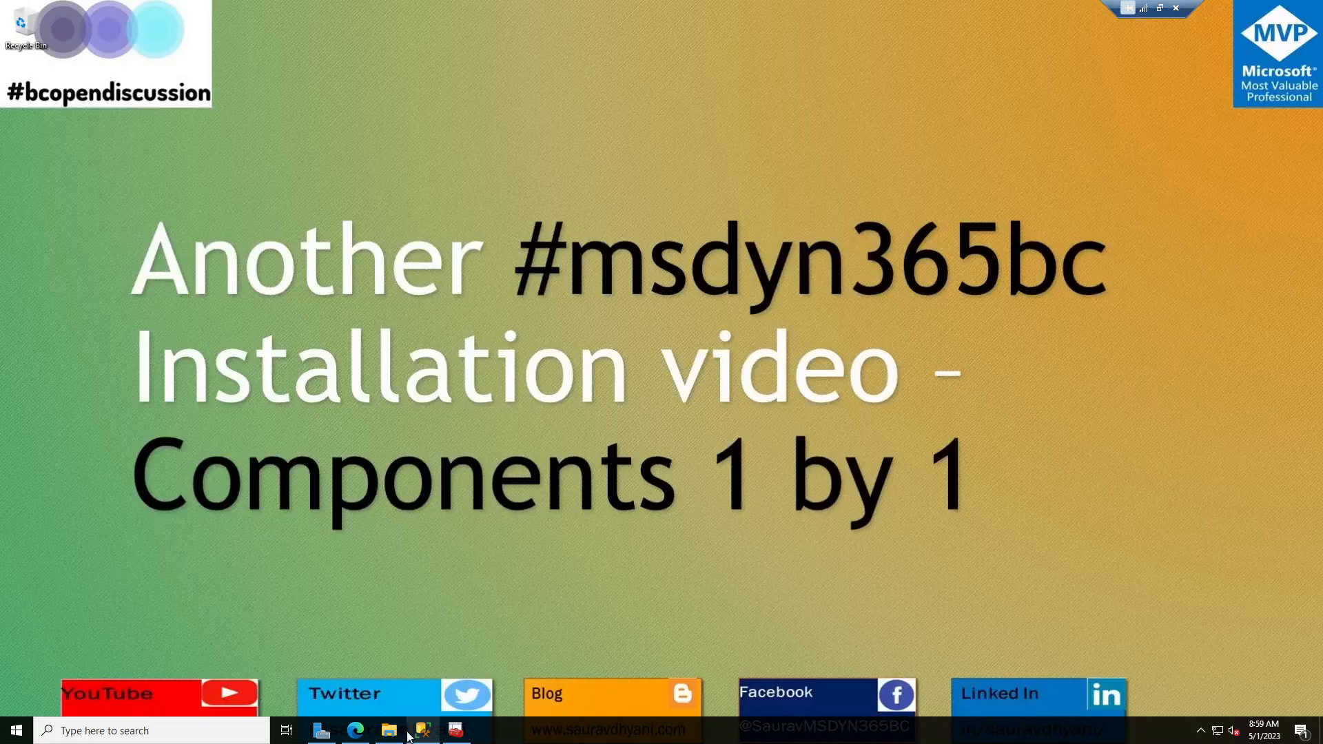
# Run setup from the BC22 folder as administrator.
pyautogui.click(390, 735)
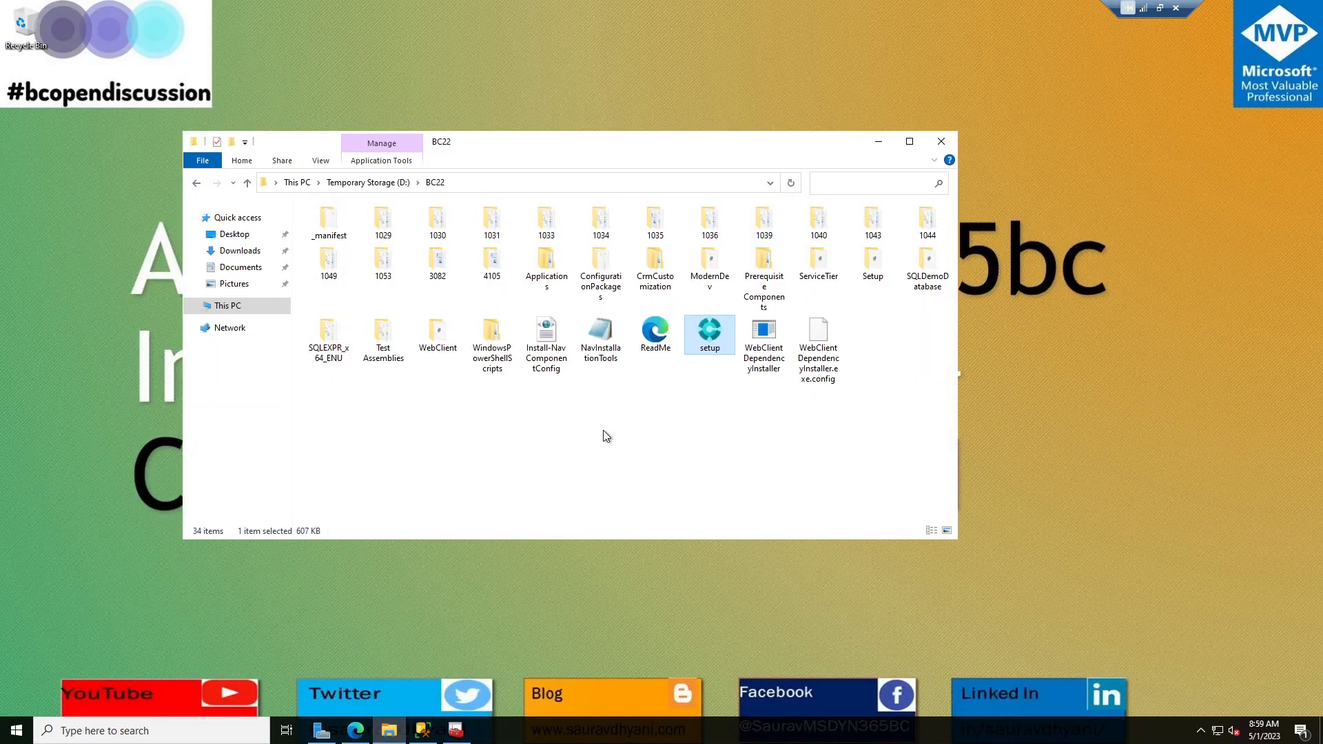
pyautogui.rightClick(701, 350)
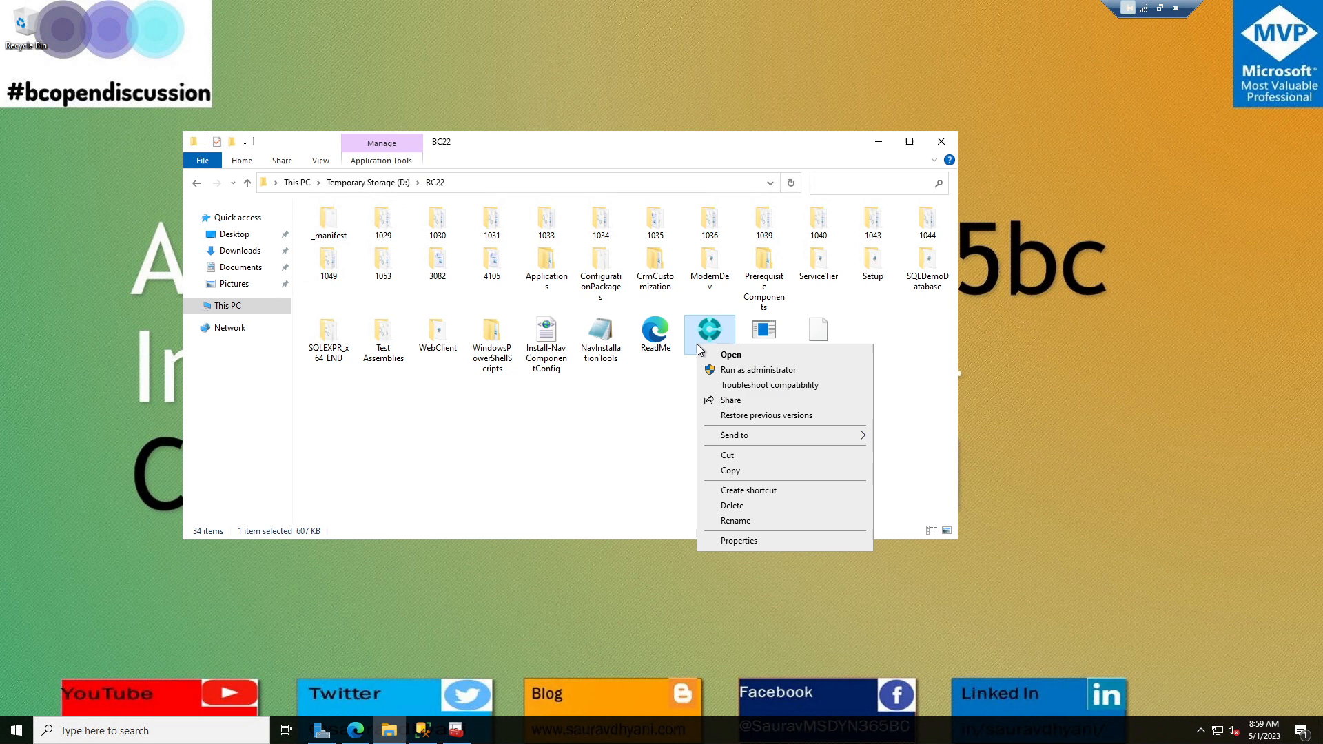
pyautogui.click(724, 373)
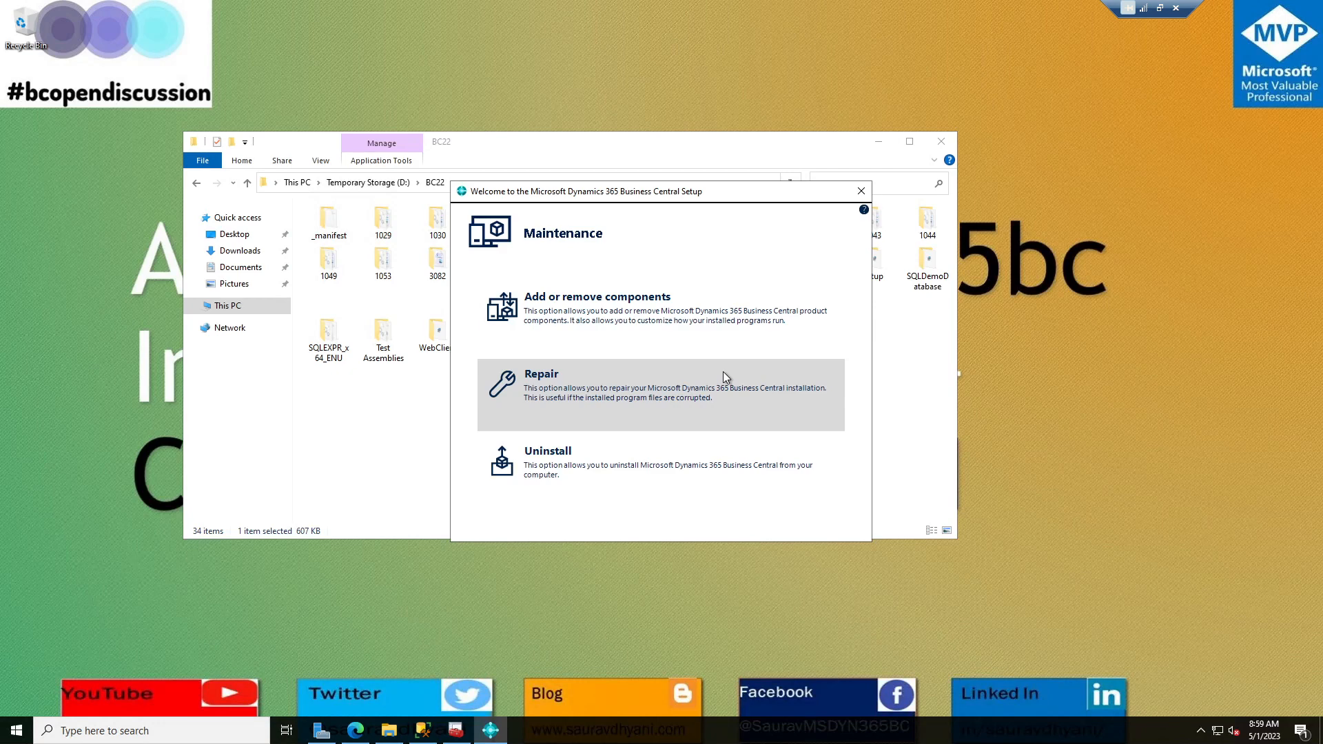
# Choose Add/Remove components and set the Server component to install all features on this computer.
pyautogui.click(682, 321)
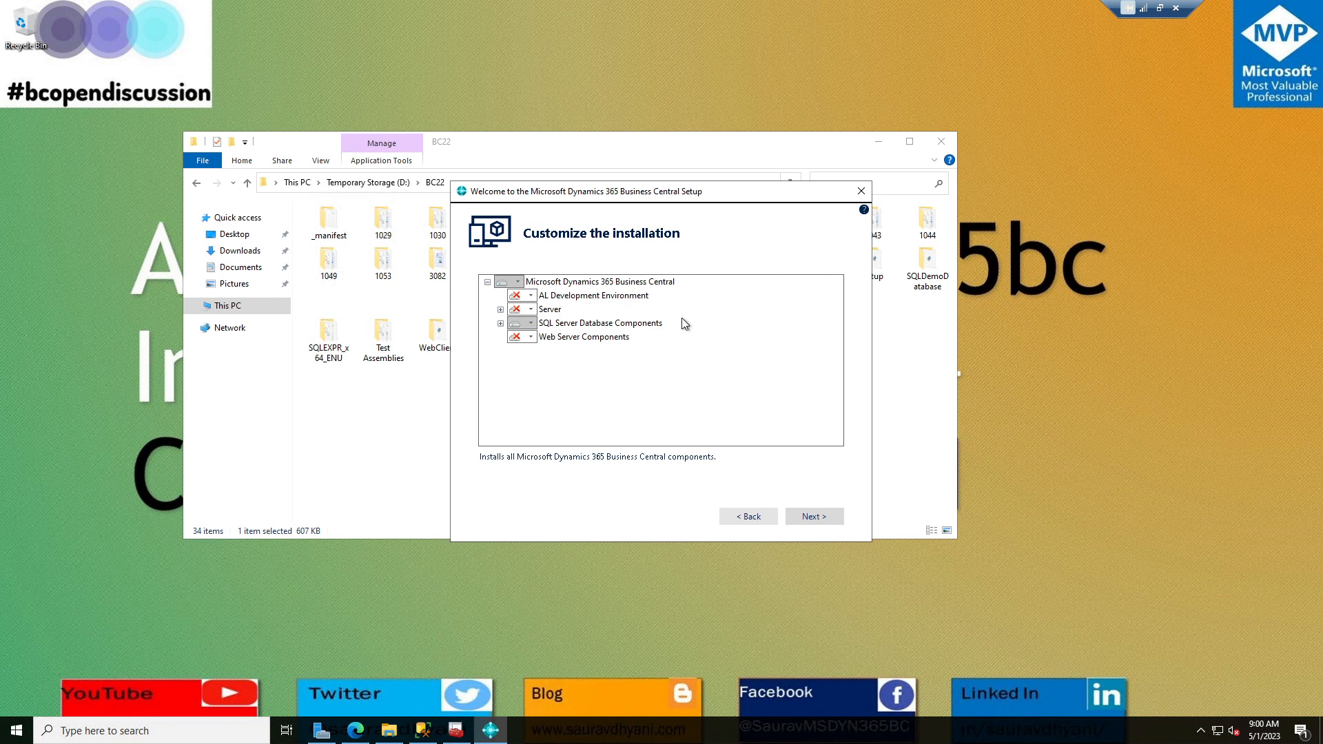
pyautogui.click(531, 310)
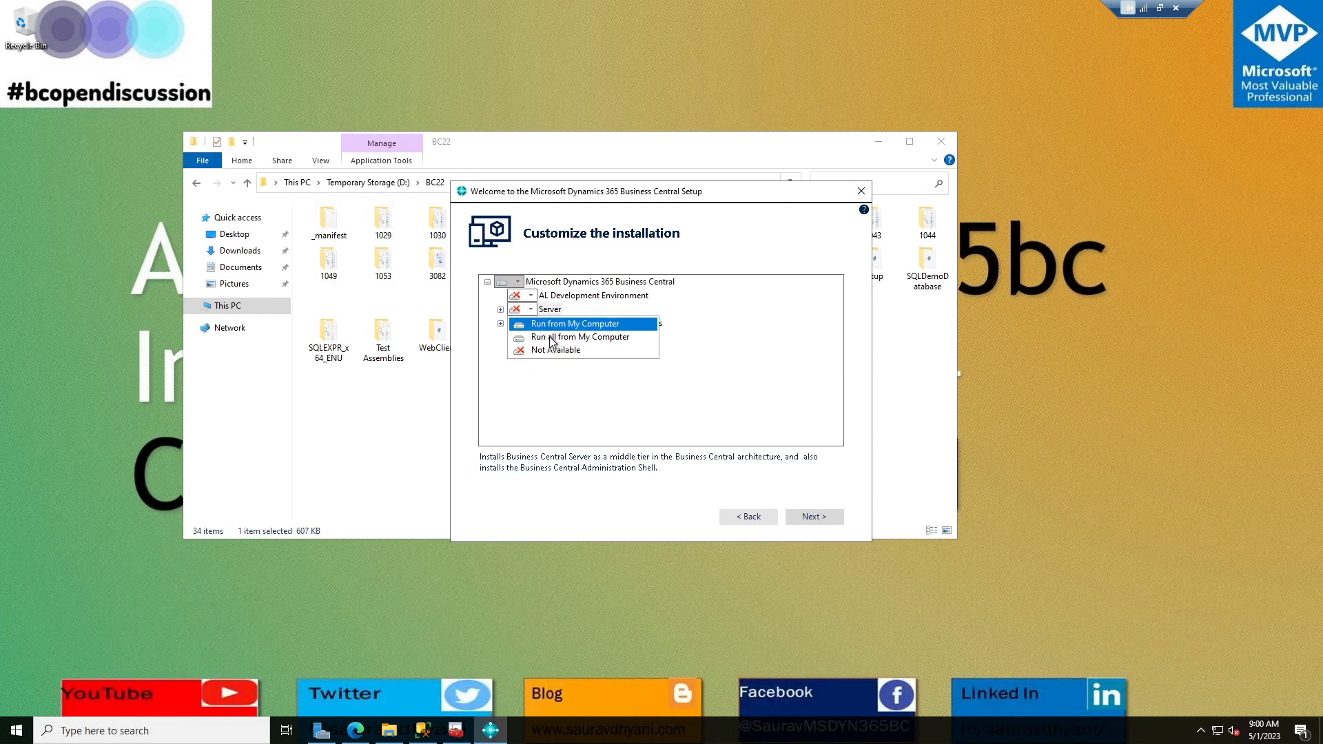
pyautogui.click(550, 338)
pyautogui.click(500, 310)
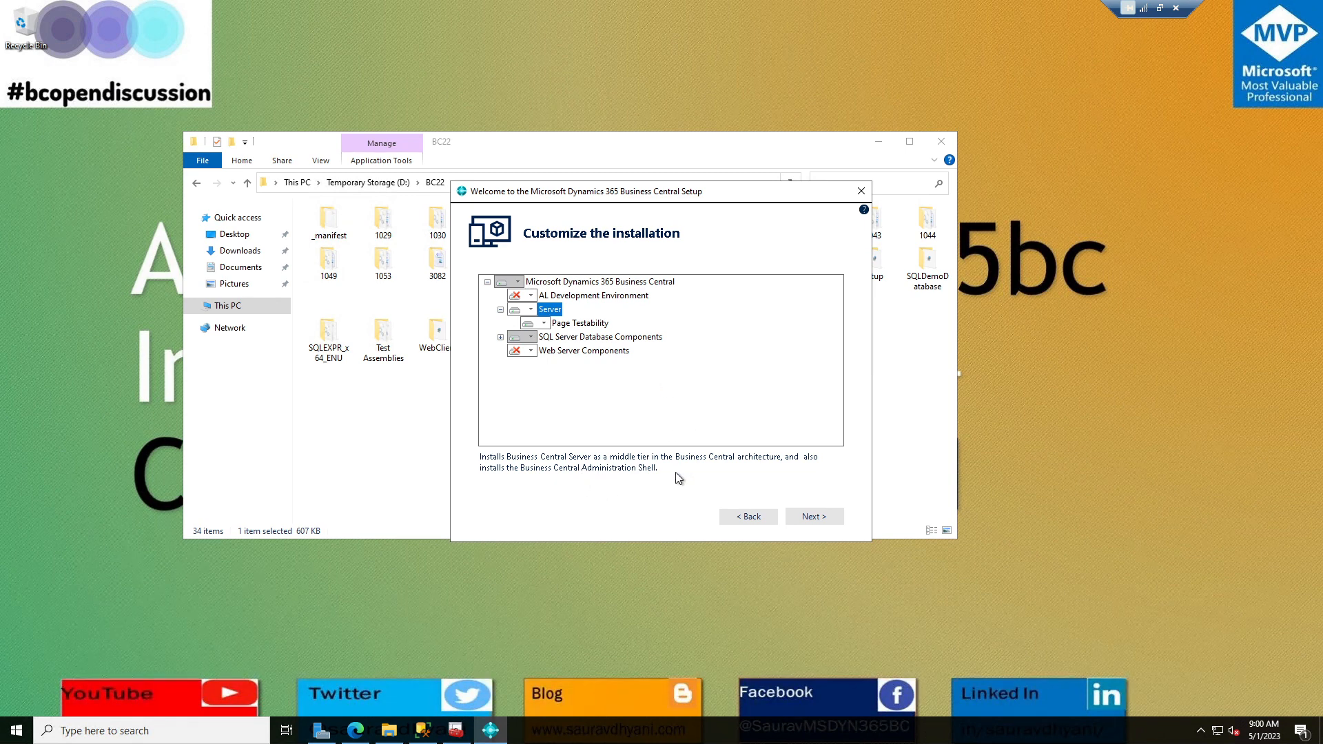
pyautogui.click(537, 147)
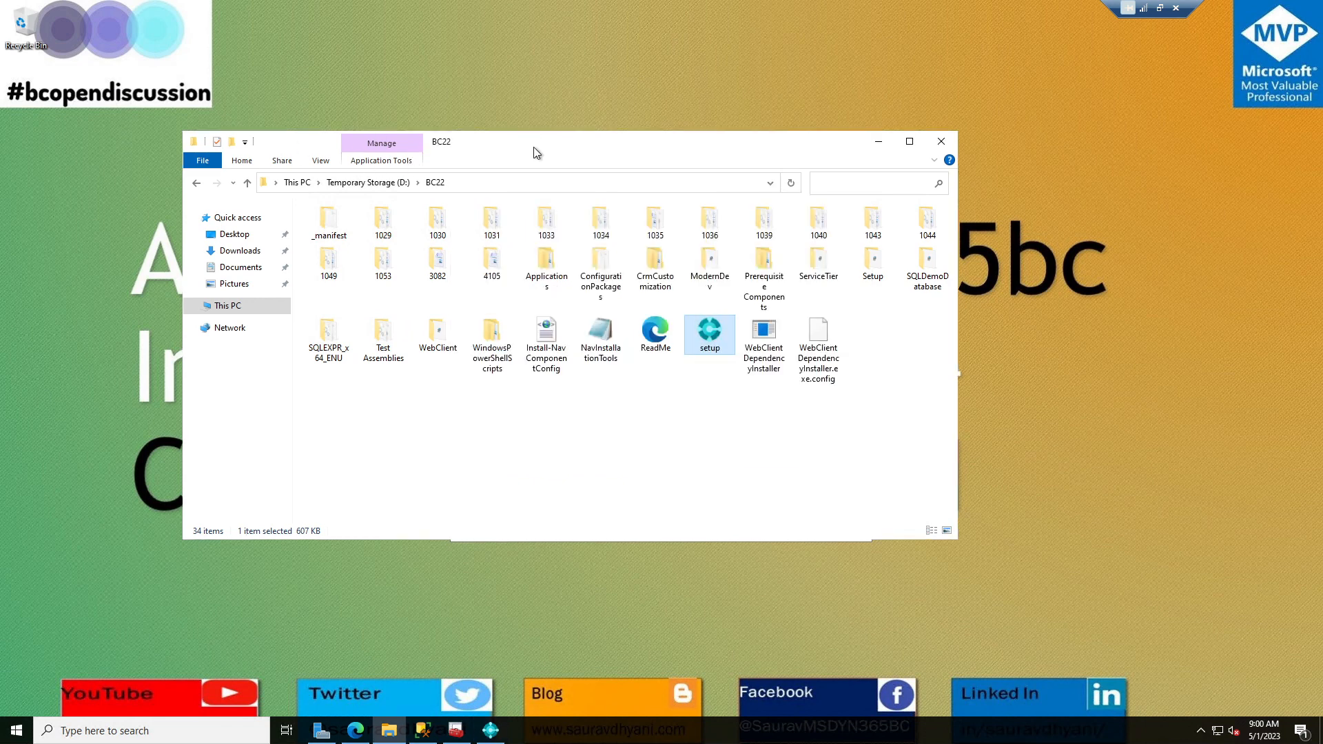
# Open C:\Program Files\ through the Run box, then return to Business Central Setup.
pyautogui.press('super+r')
pyautogui.write('c:\\pr')
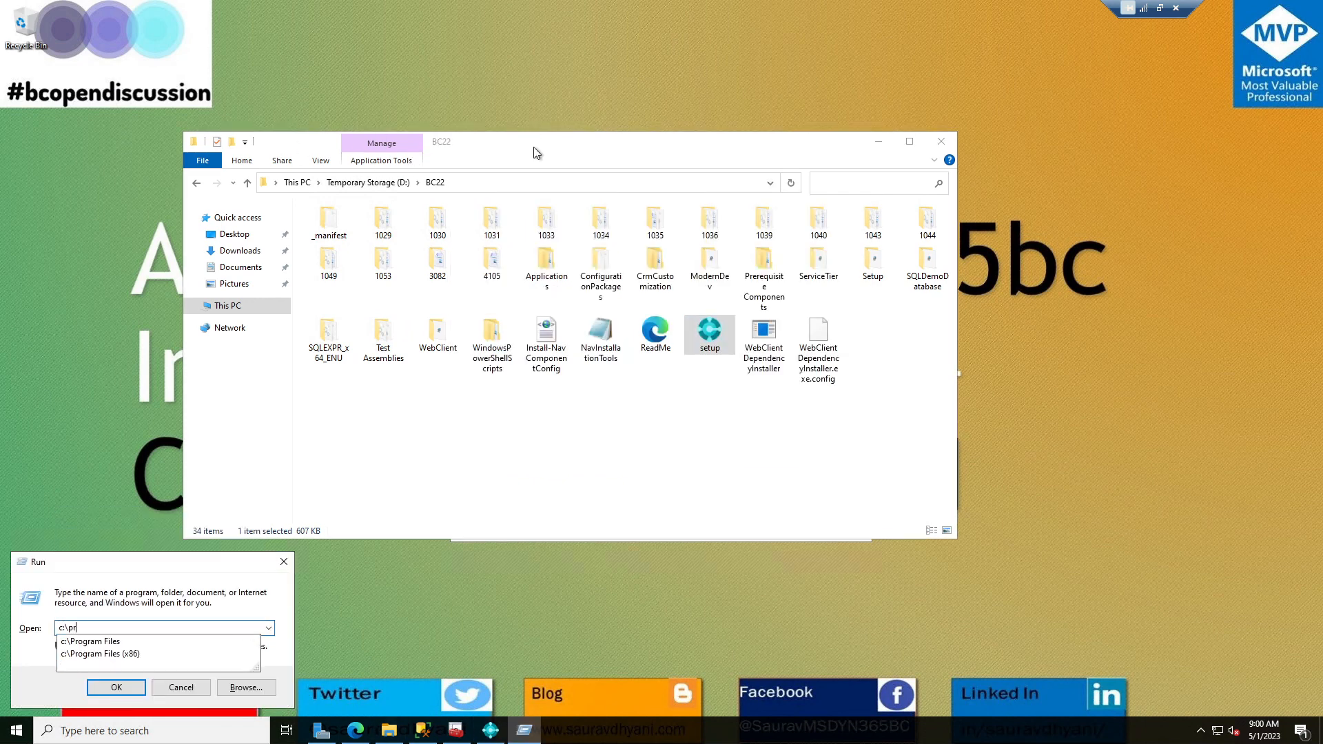
pyautogui.press('Down')
pyautogui.write('\\')
pyautogui.press('Return')
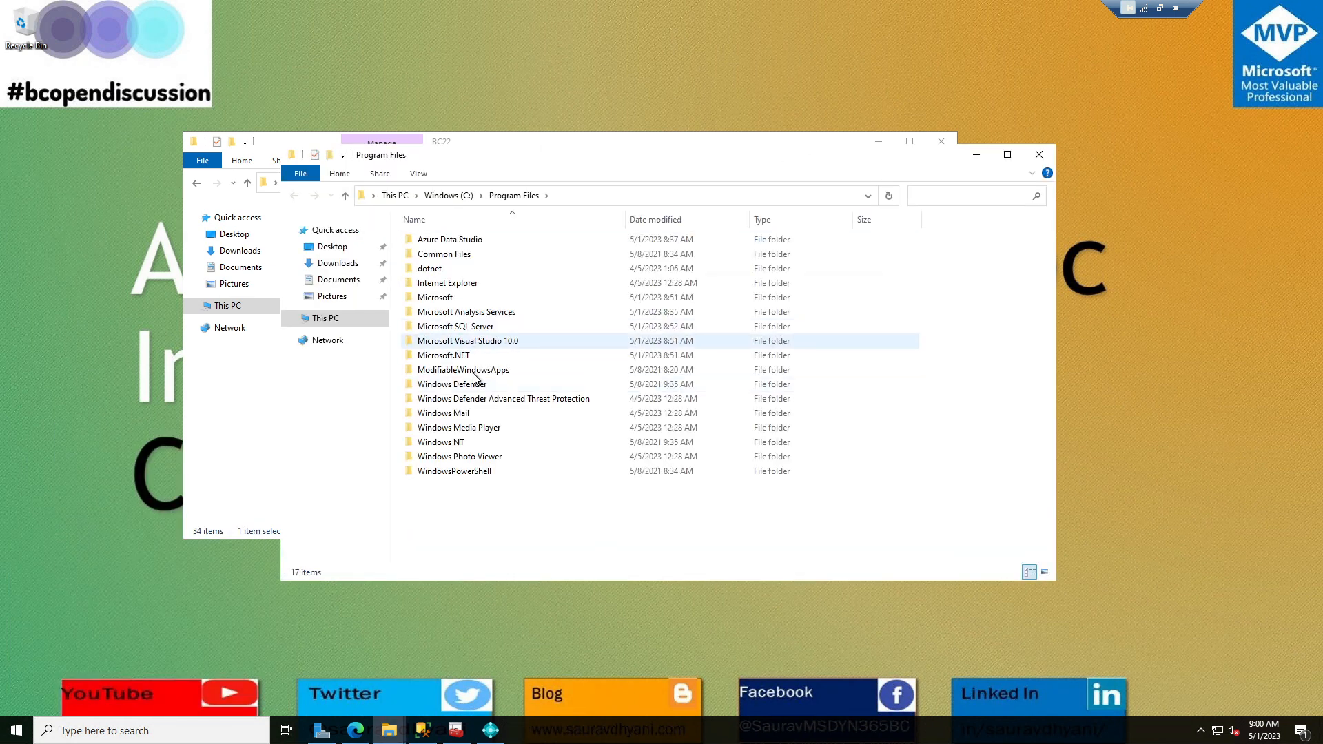
pyautogui.click(491, 732)
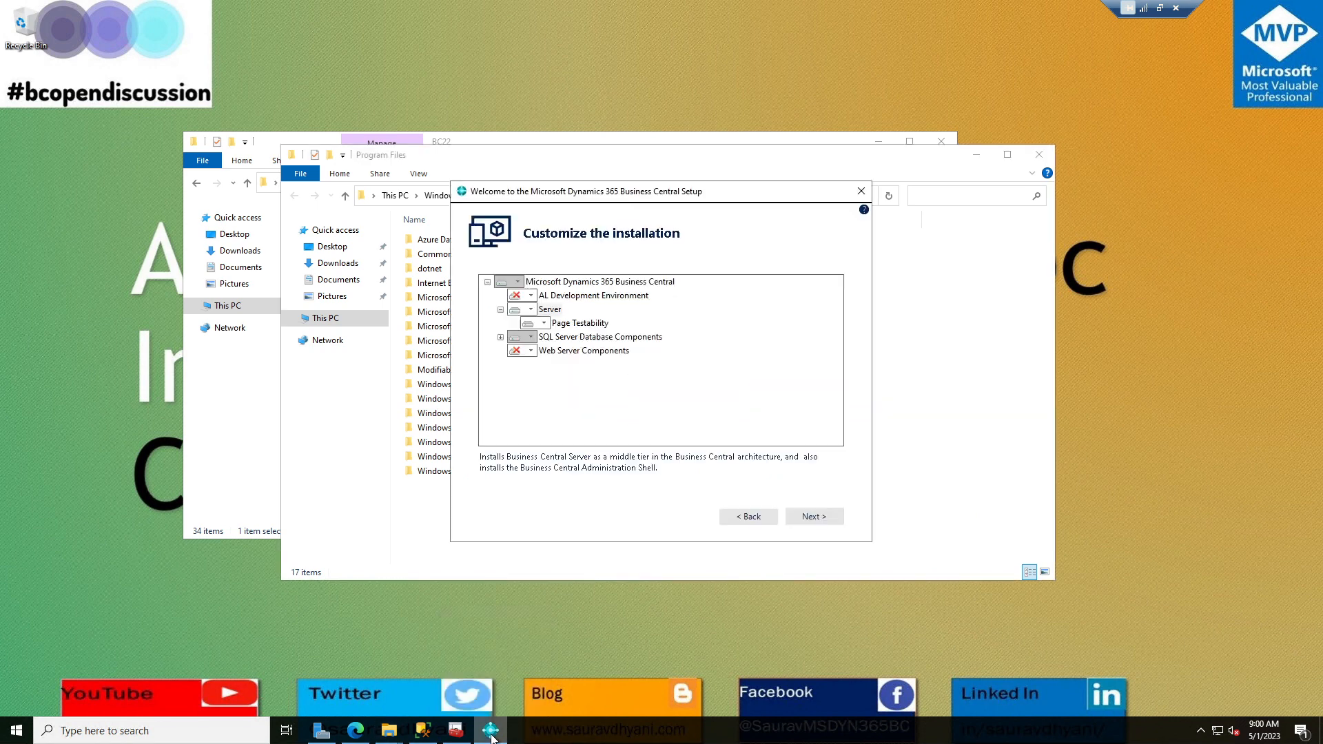
# Go to the installation parameters and review the destination path, BC220 instance and service account.
pyautogui.click(815, 517)
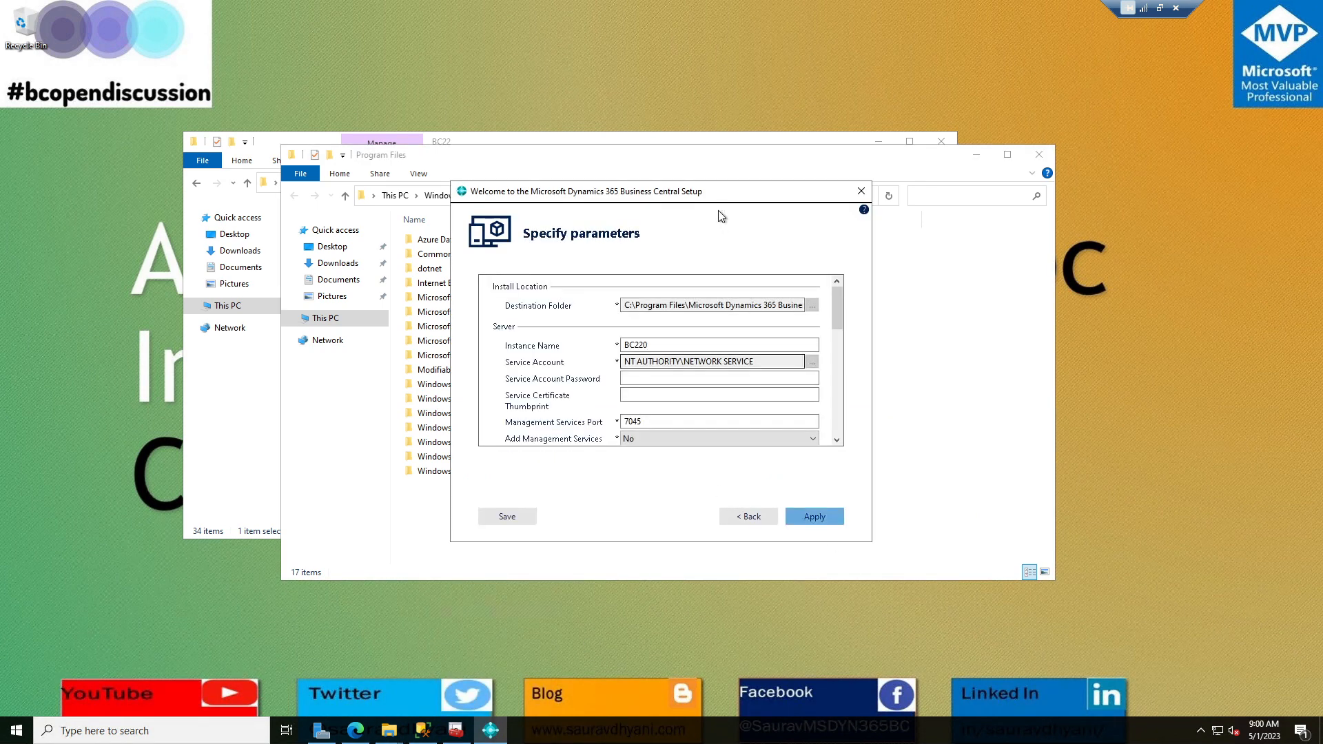
pyautogui.moveTo(763, 197); pyautogui.dragTo(898, 192)
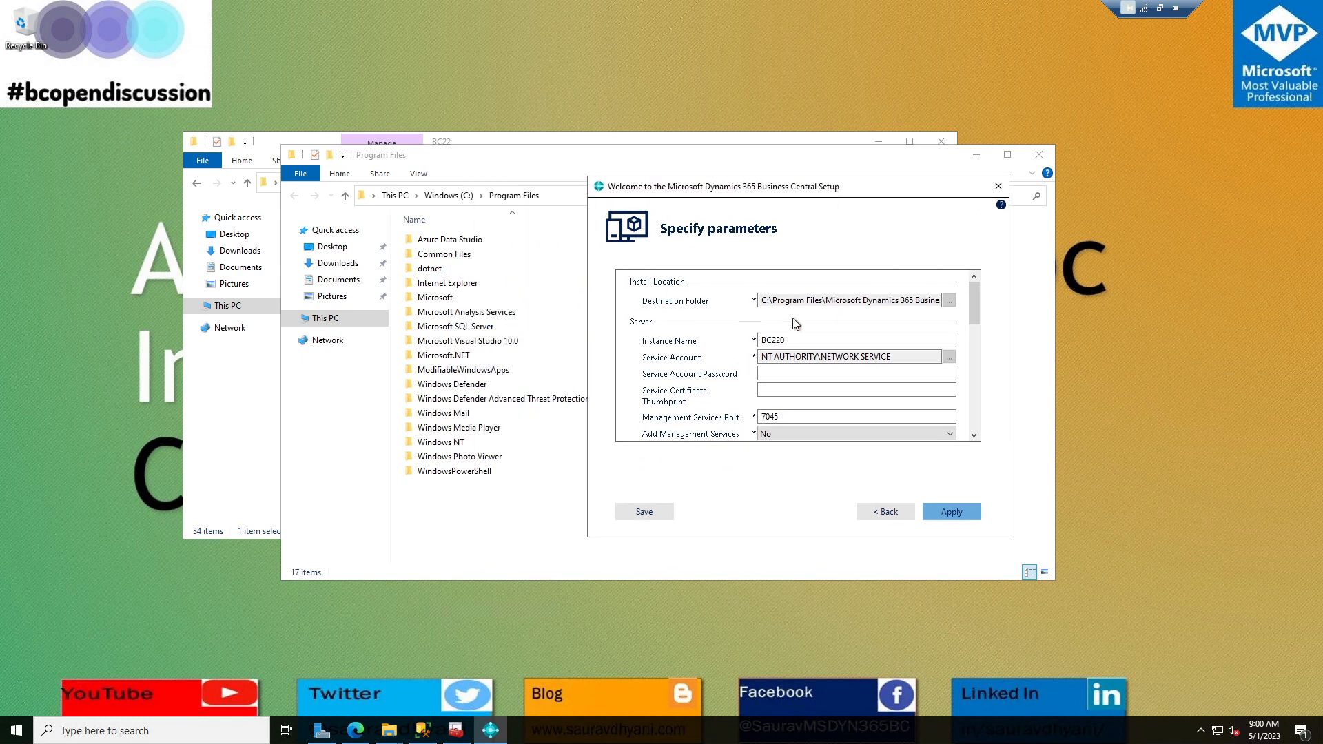
pyautogui.moveTo(855, 300); pyautogui.dragTo(978, 296)
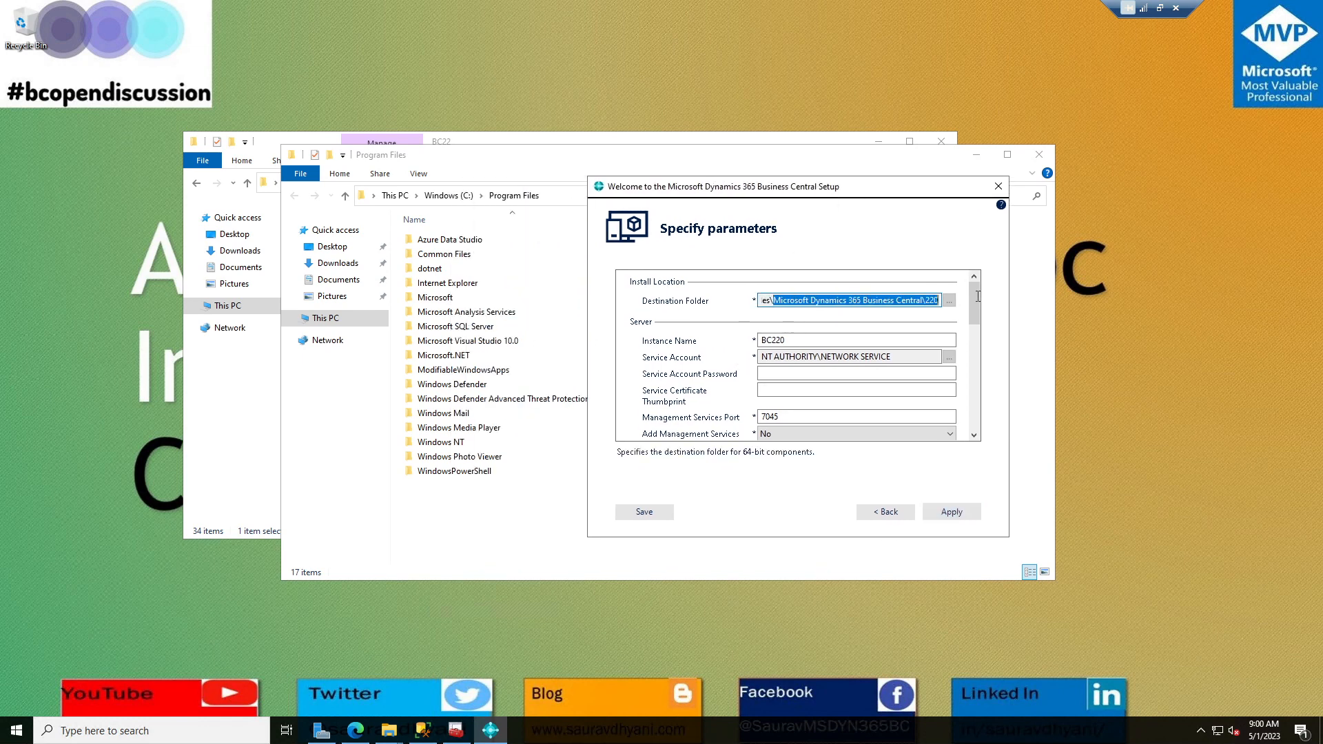
pyautogui.click(782, 340)
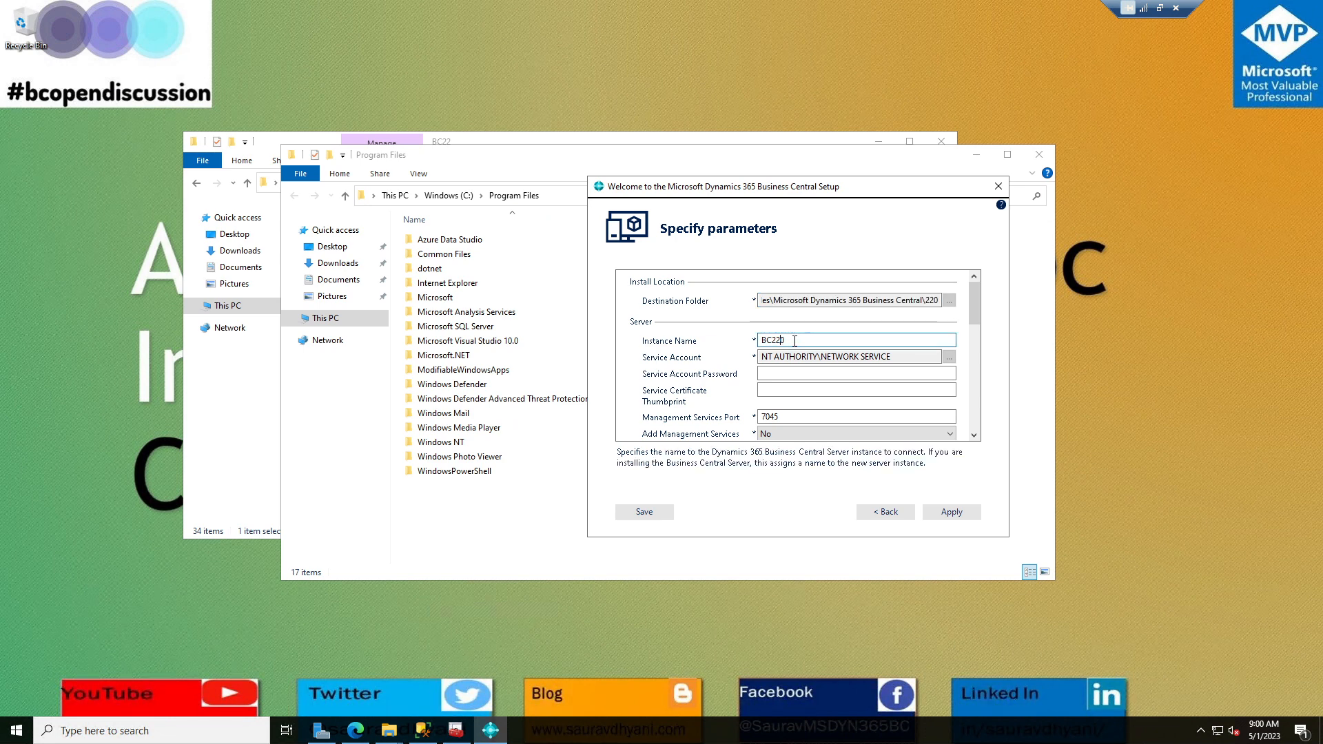
pyautogui.doubleClick(795, 340)
pyautogui.moveTo(901, 359); pyautogui.dragTo(699, 357)
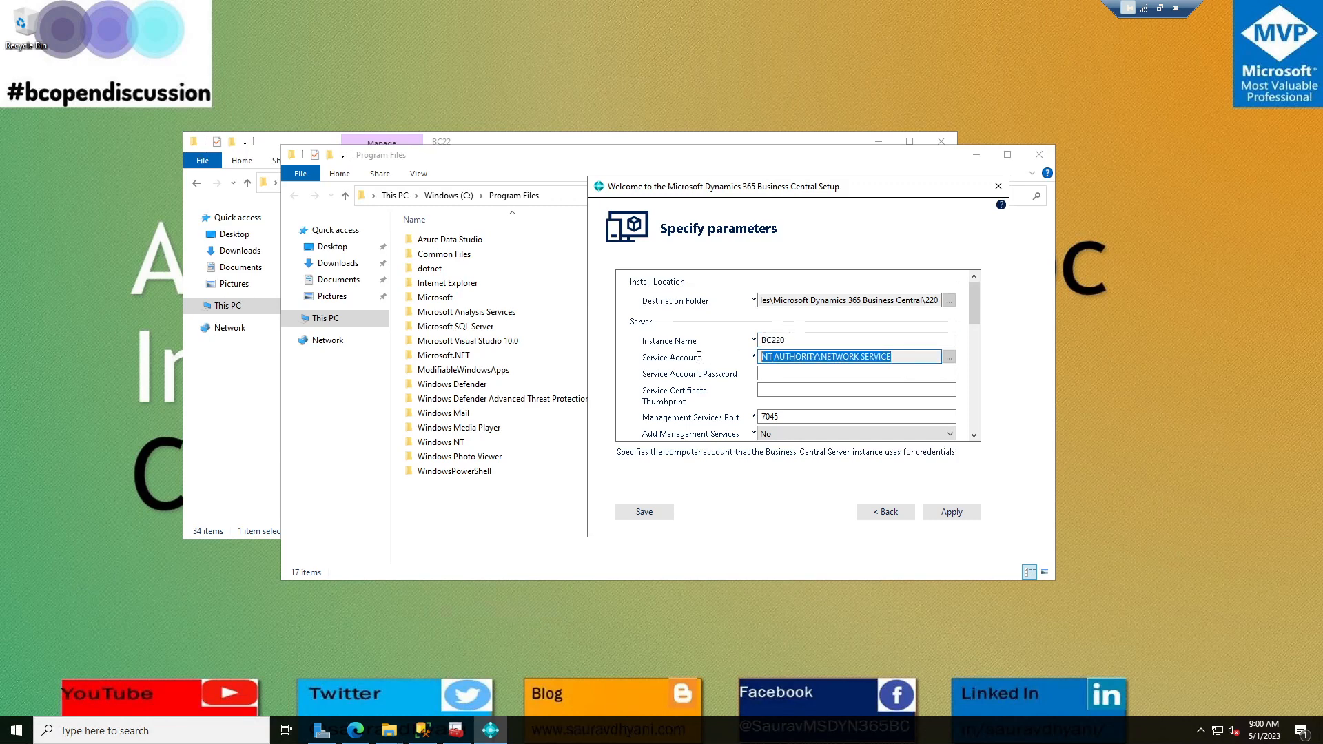
pyautogui.click(787, 376)
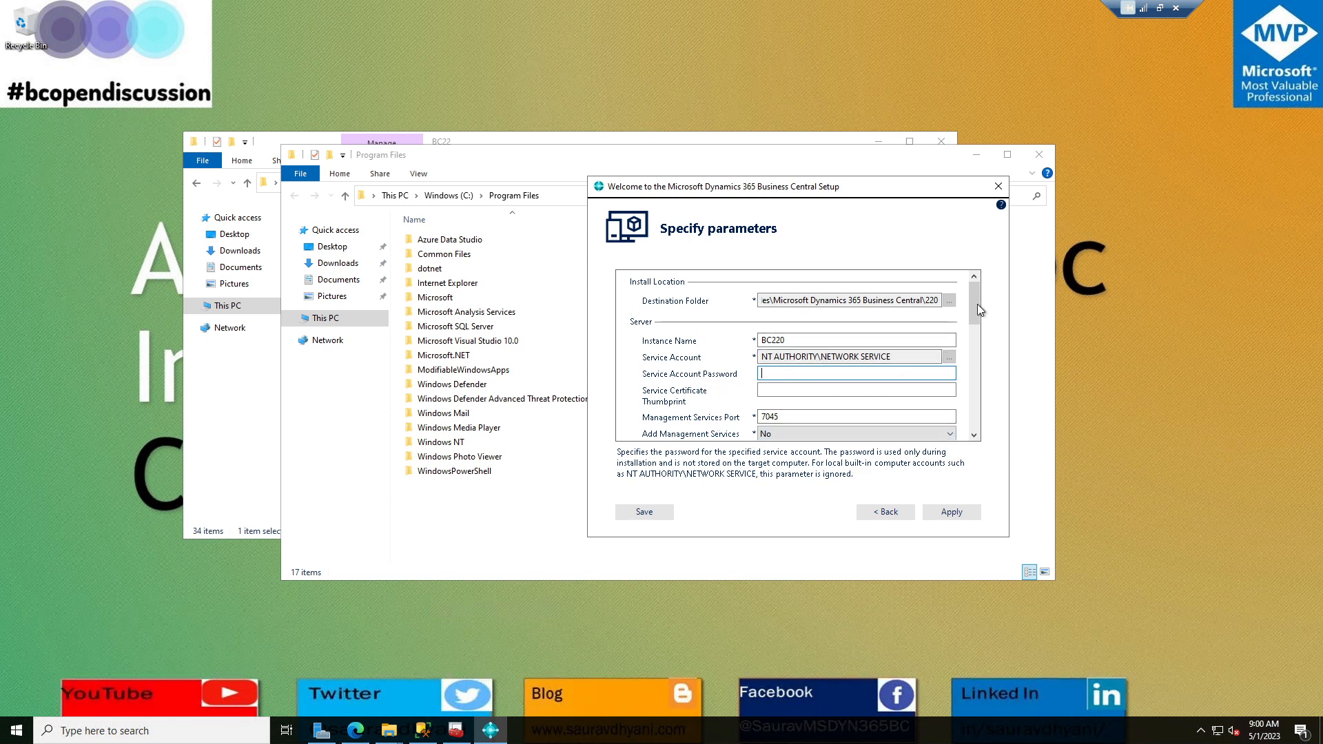
# Set the Management Services and Client Services firewall rules to Yes, then switch to Management Studio.
pyautogui.moveTo(977, 305); pyautogui.dragTo(978, 321)
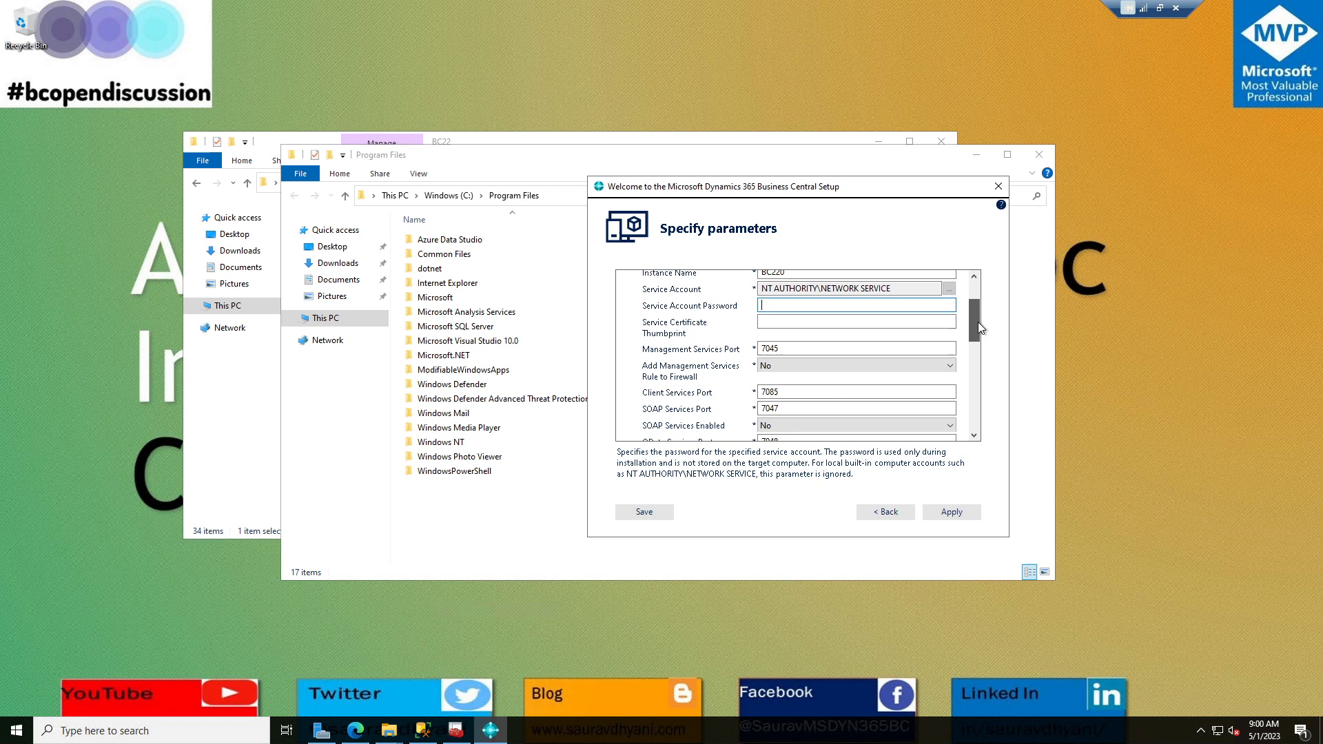
pyautogui.click(784, 358)
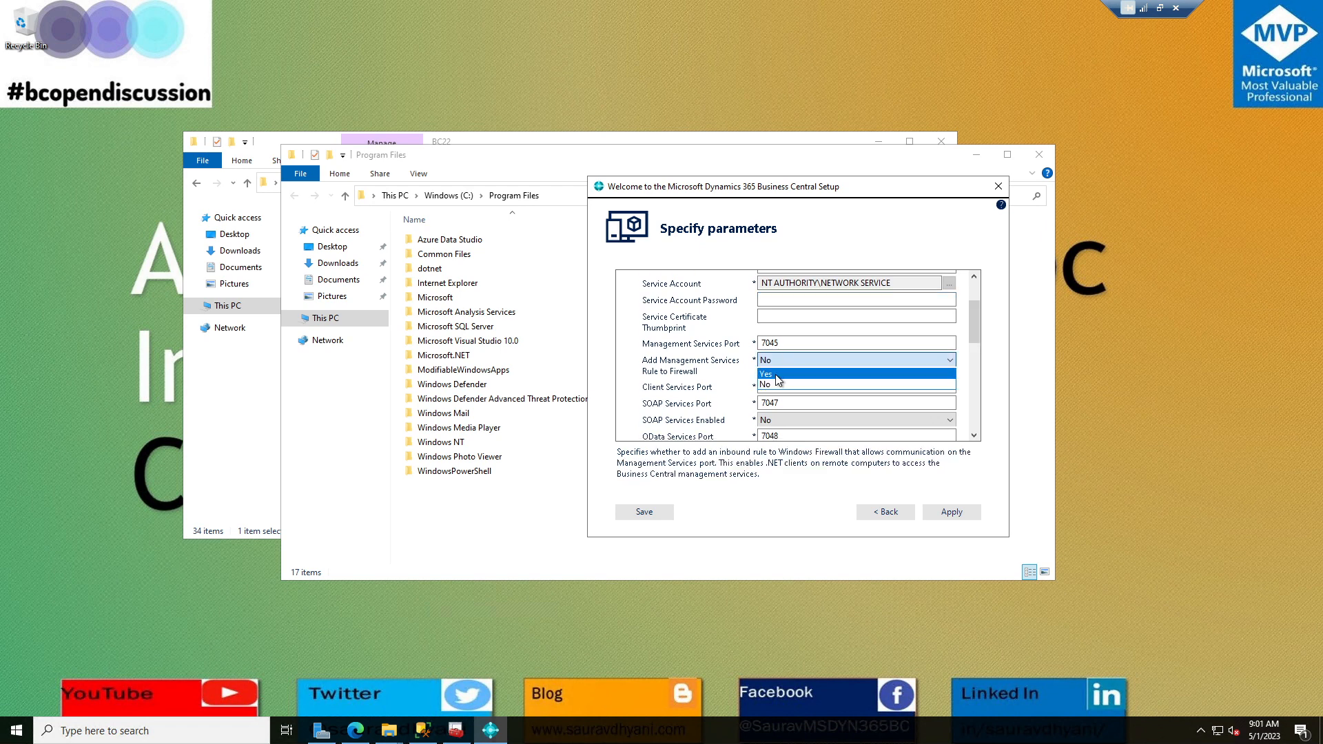
pyautogui.click(778, 375)
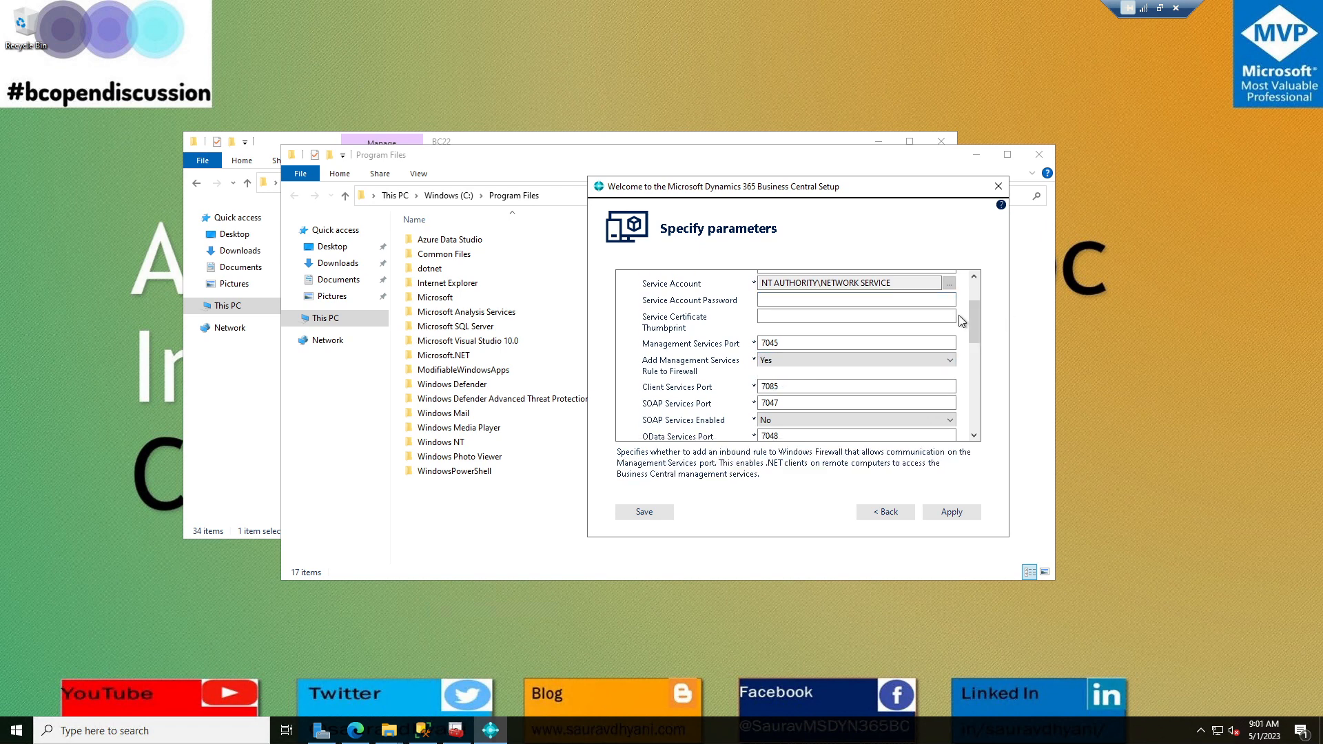
pyautogui.moveTo(975, 314); pyautogui.dragTo(978, 367)
pyautogui.click(812, 369)
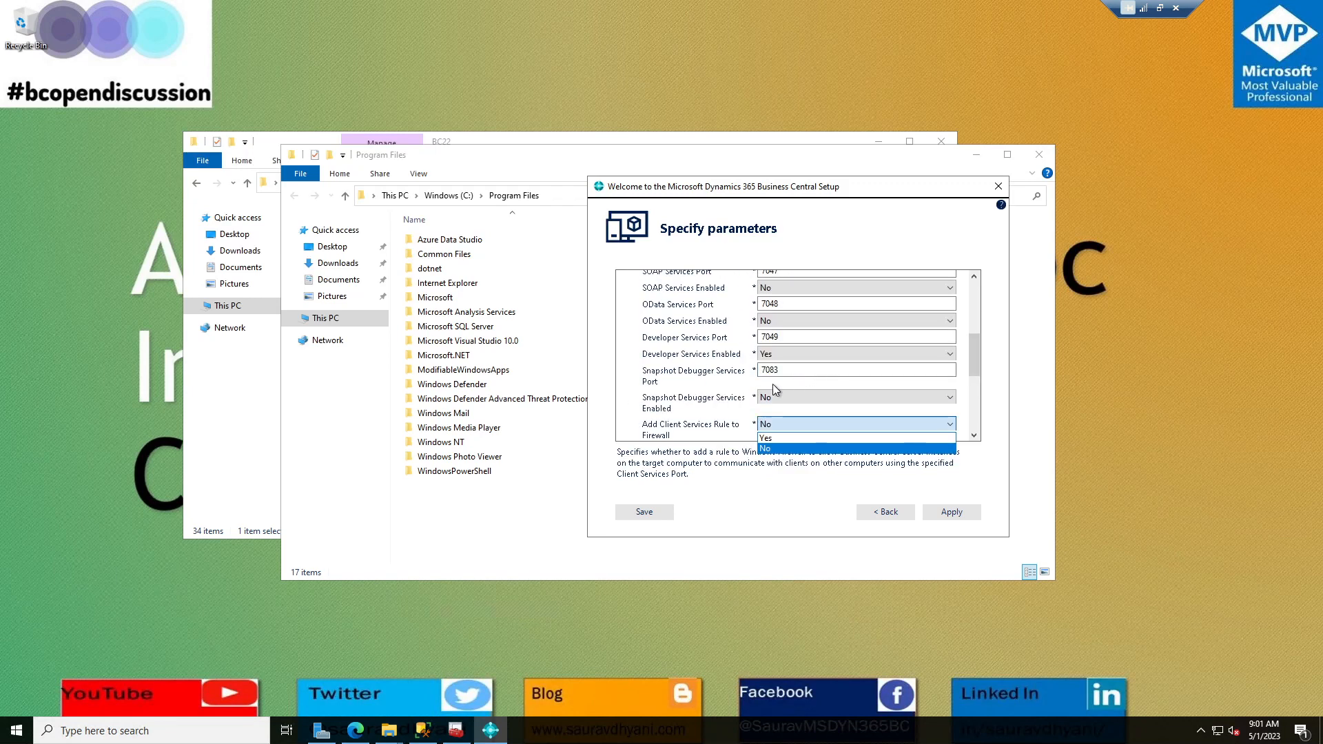
pyautogui.click(766, 439)
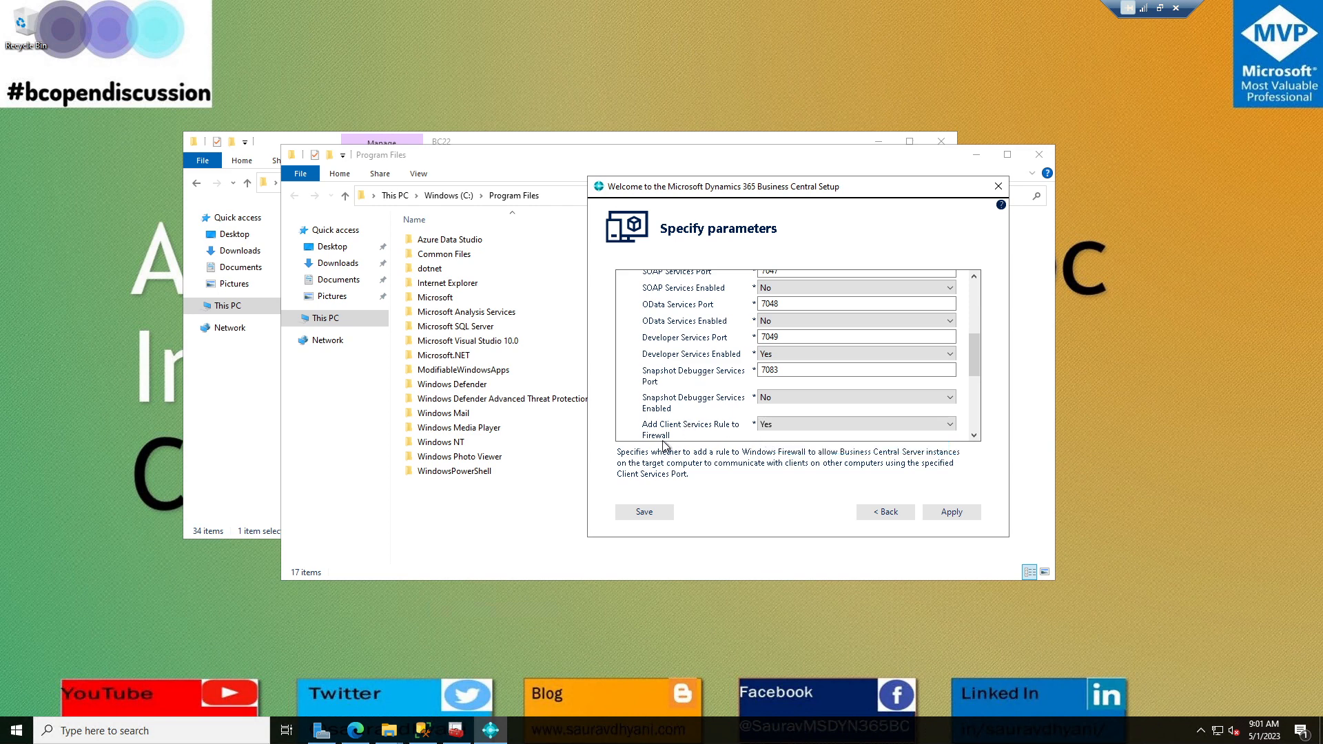
pyautogui.moveTo(971, 349); pyautogui.dragTo(970, 404)
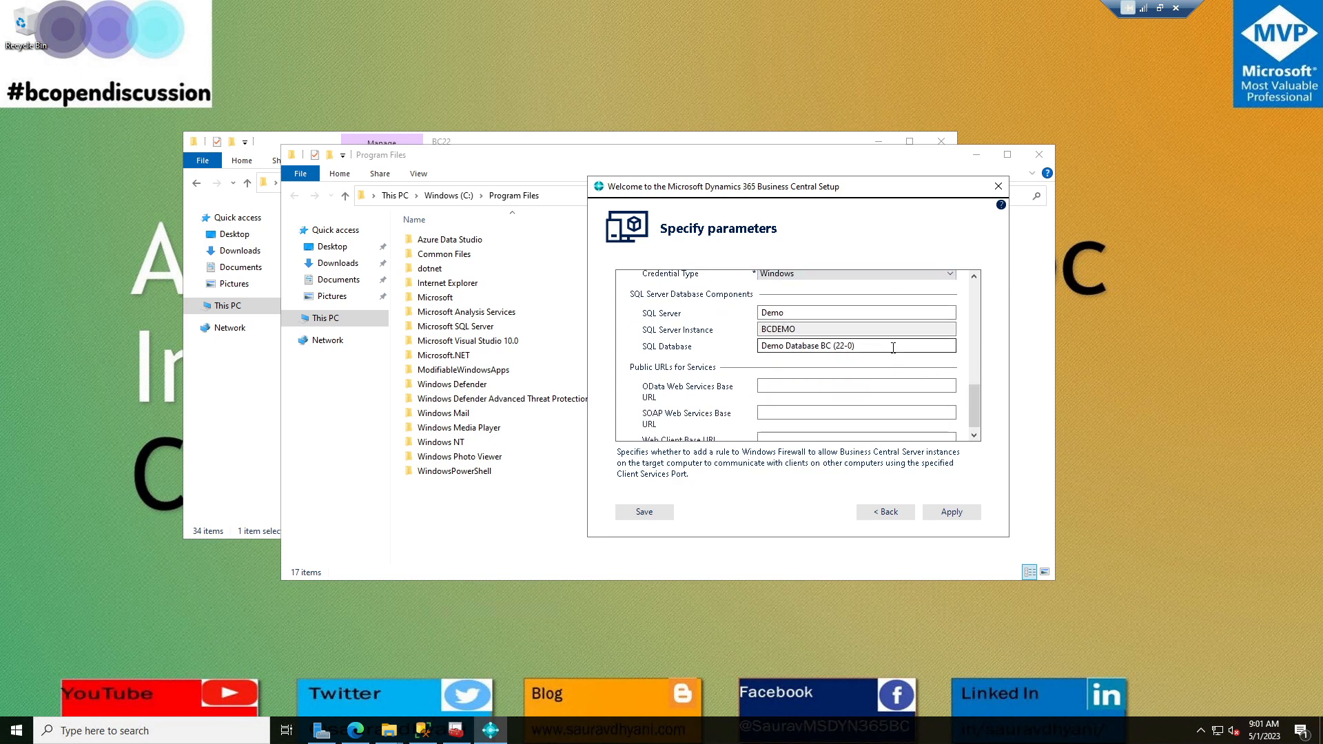
pyautogui.click(424, 730)
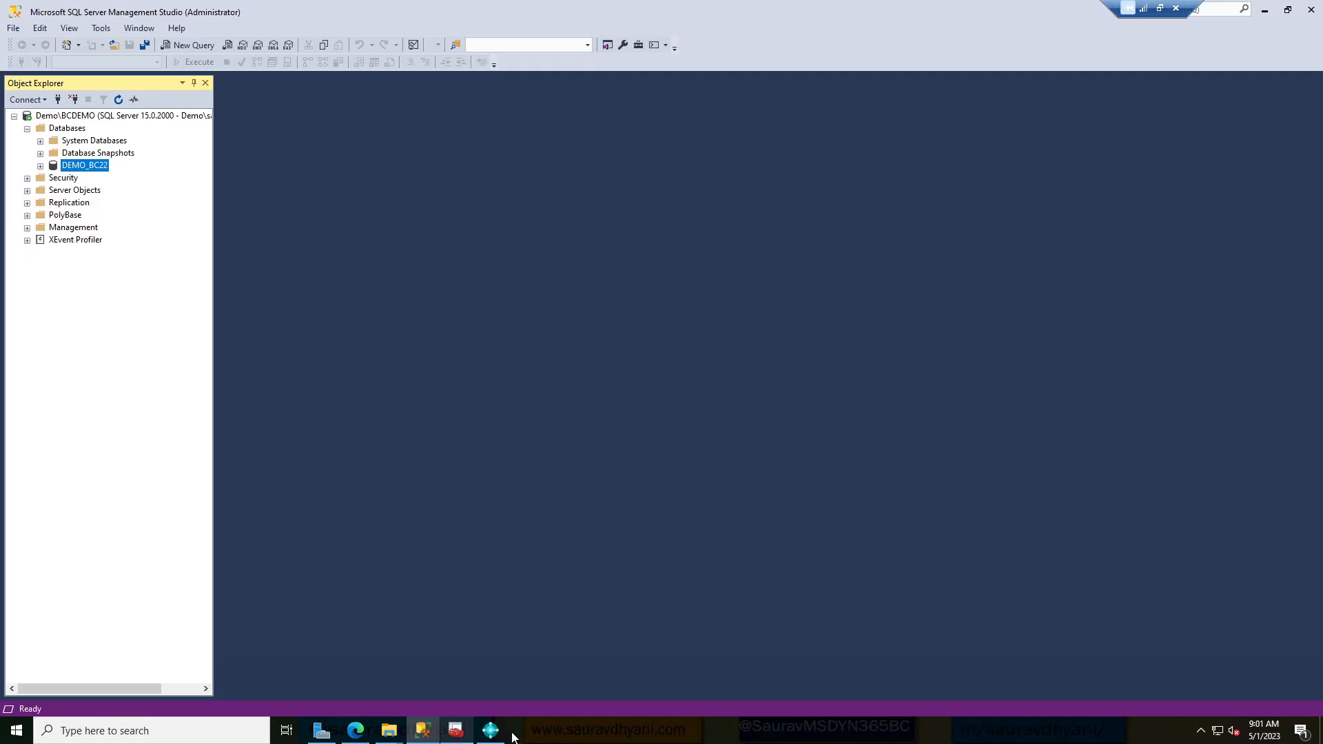
# Enter DEMO_BC22 as the SQL Database, keeping SQL Server Demo and instance BCDEMO.
pyautogui.click(492, 731)
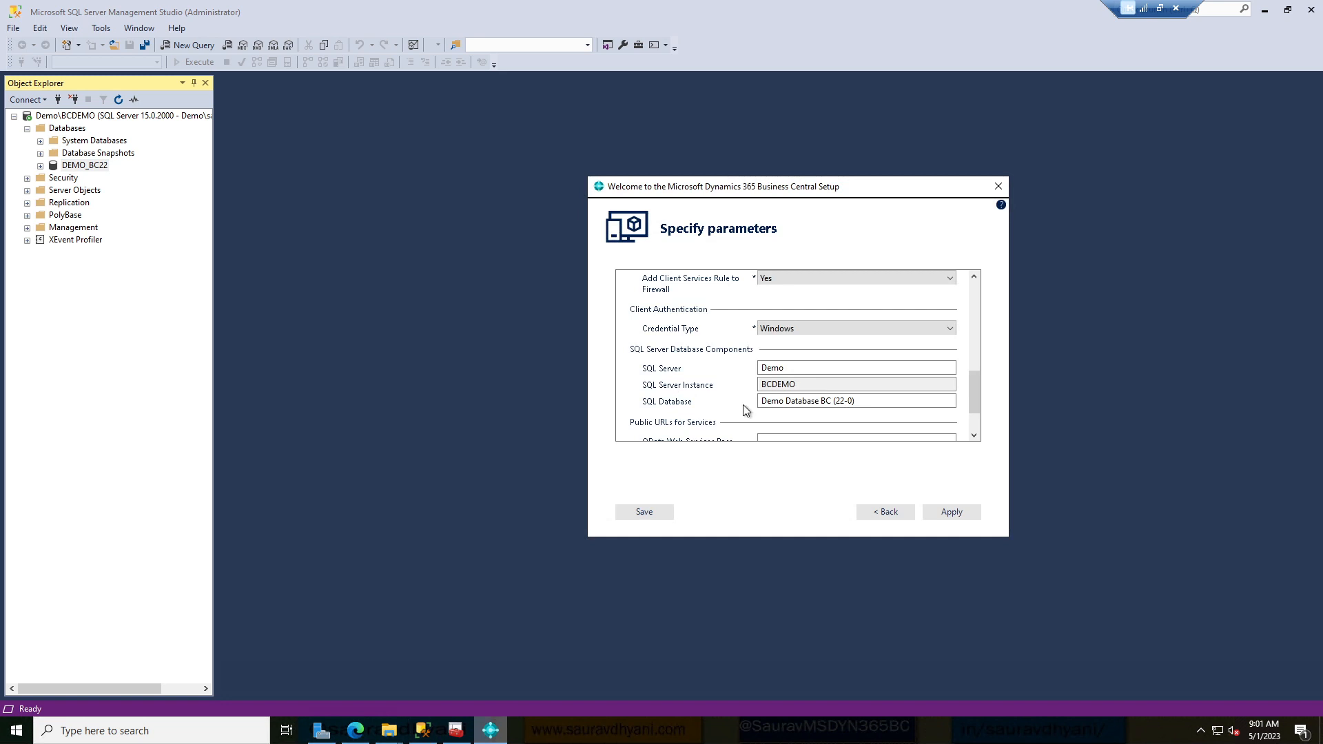
pyautogui.click(785, 368)
pyautogui.hotkey('shift', 'Left')
pyautogui.hotkey('shift', 'Left')
pyautogui.hotkey('shift', 'Left')
pyautogui.hotkey('shift', 'Left')
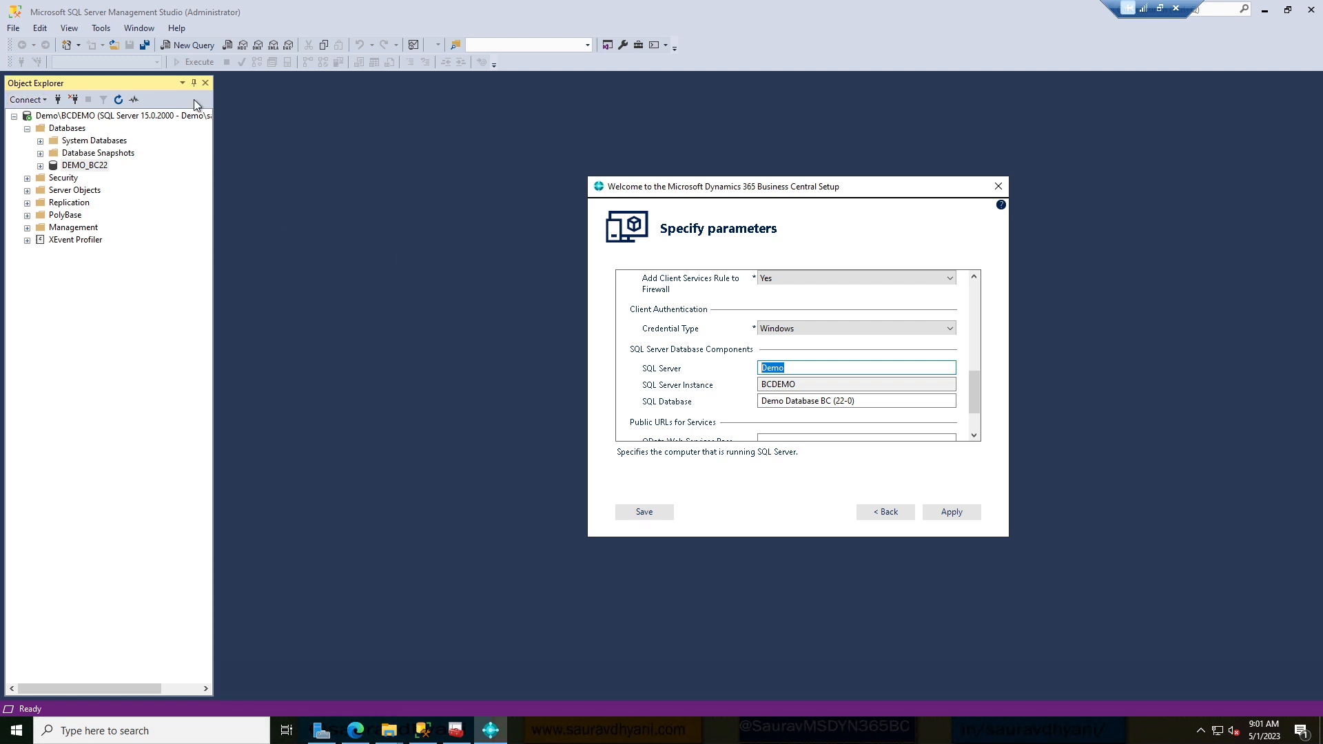
pyautogui.click(833, 384)
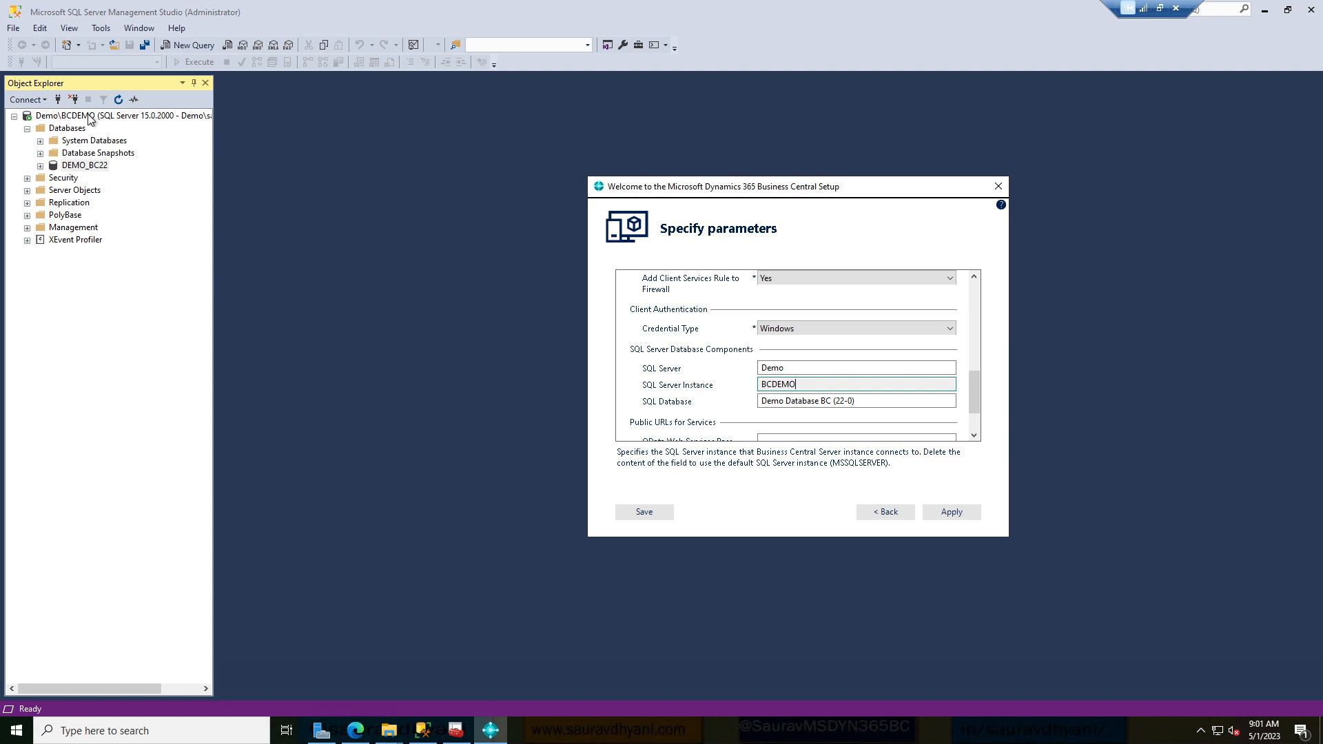
pyautogui.press('Tab')
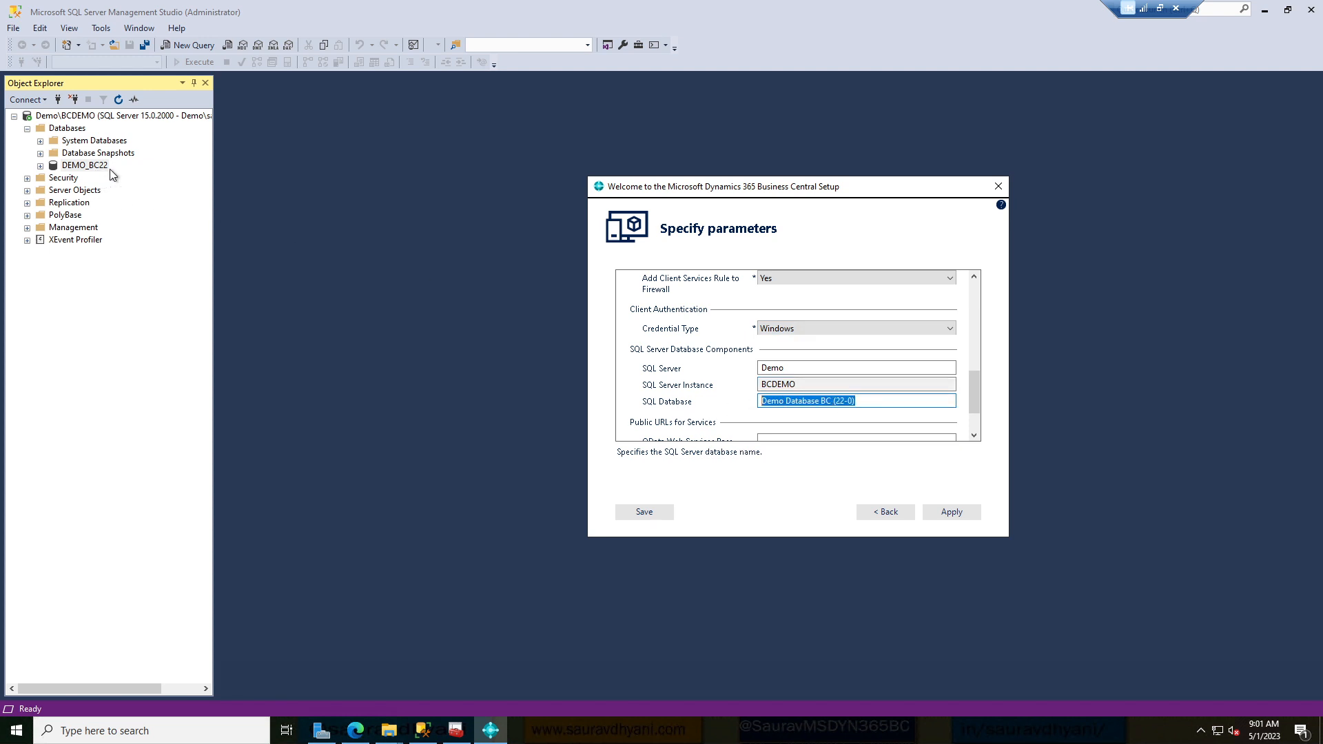
pyautogui.write('DEMO')
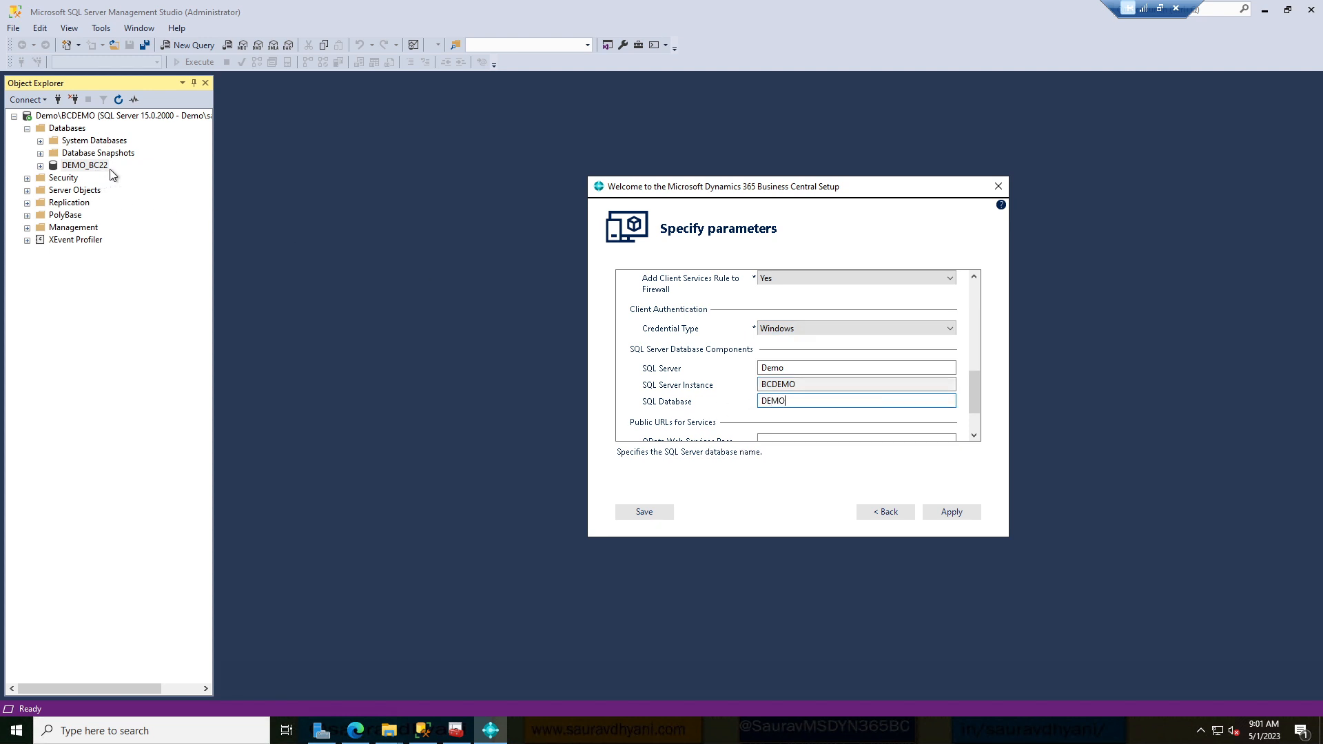
pyautogui.write('_BC22')
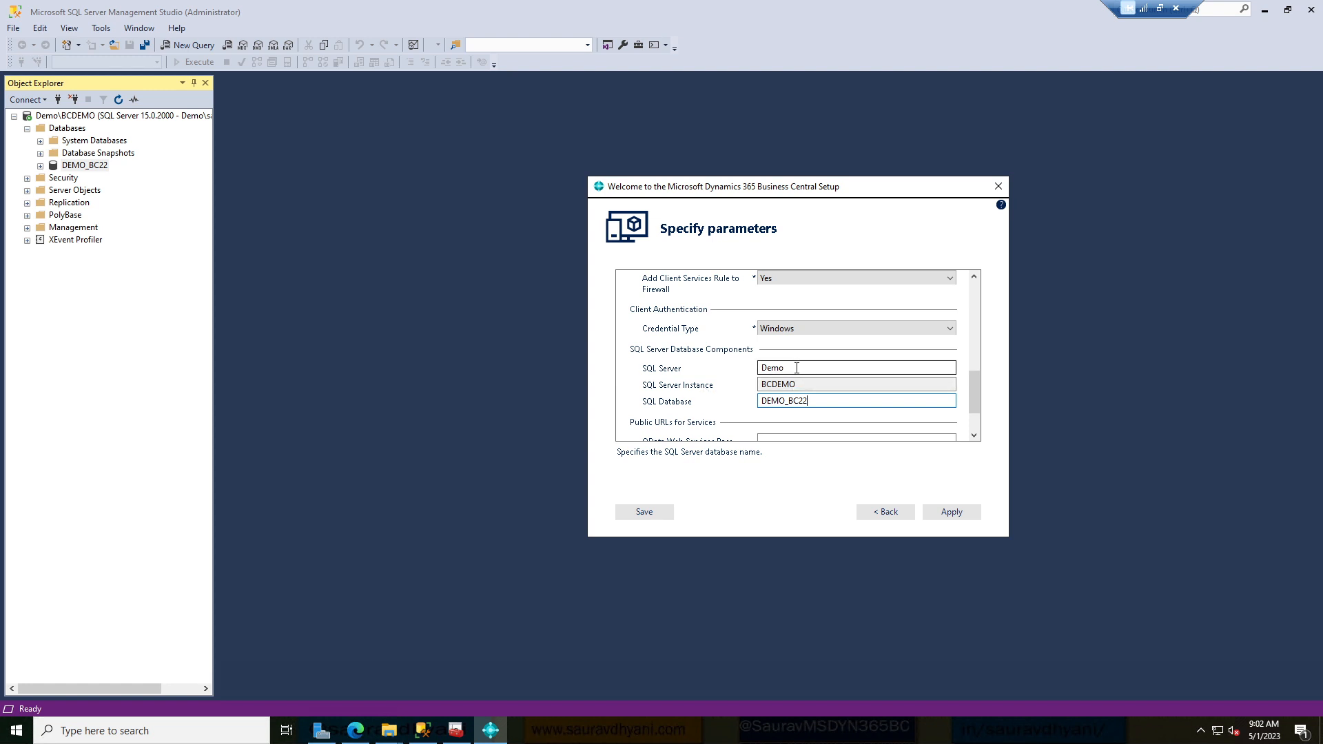
# Review the Demo, BCDEMO and DEMO_BC22 values and scroll back to the top.
pyautogui.moveTo(795, 368); pyautogui.dragTo(719, 366)
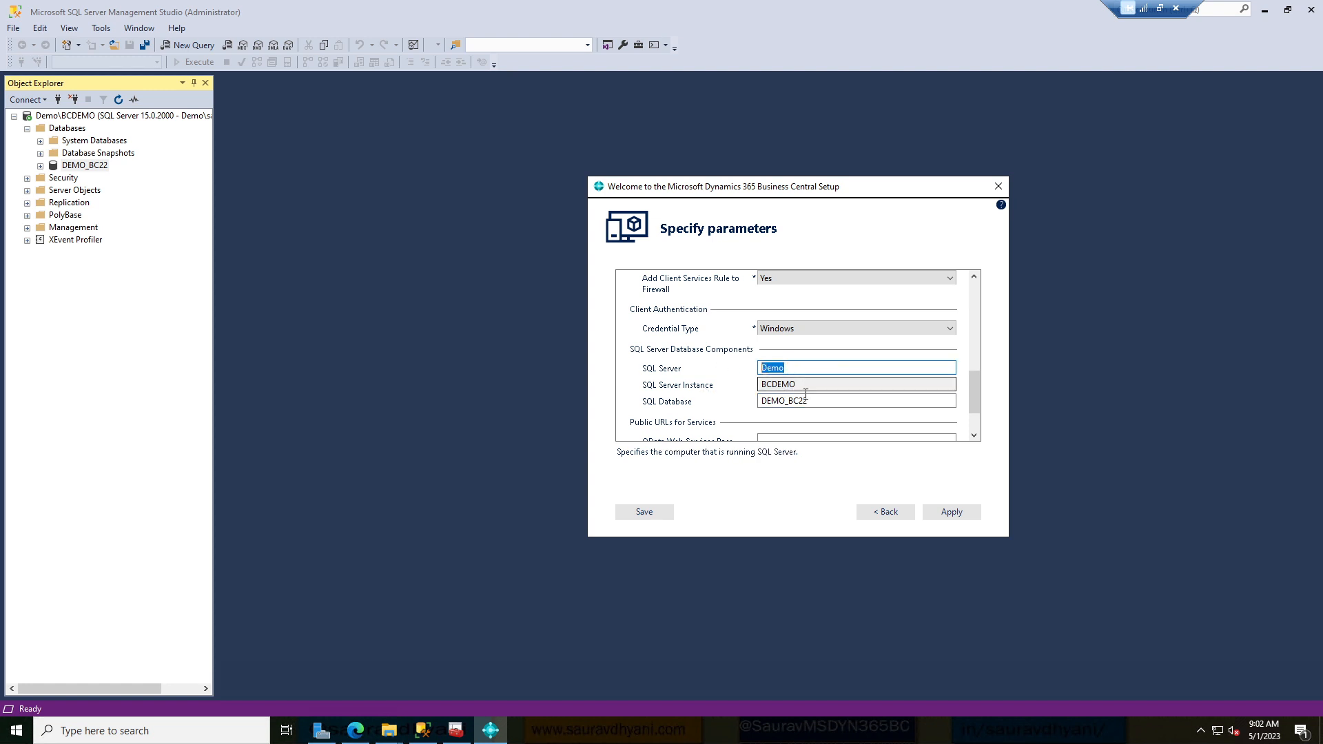
pyautogui.moveTo(798, 384); pyautogui.dragTo(744, 388)
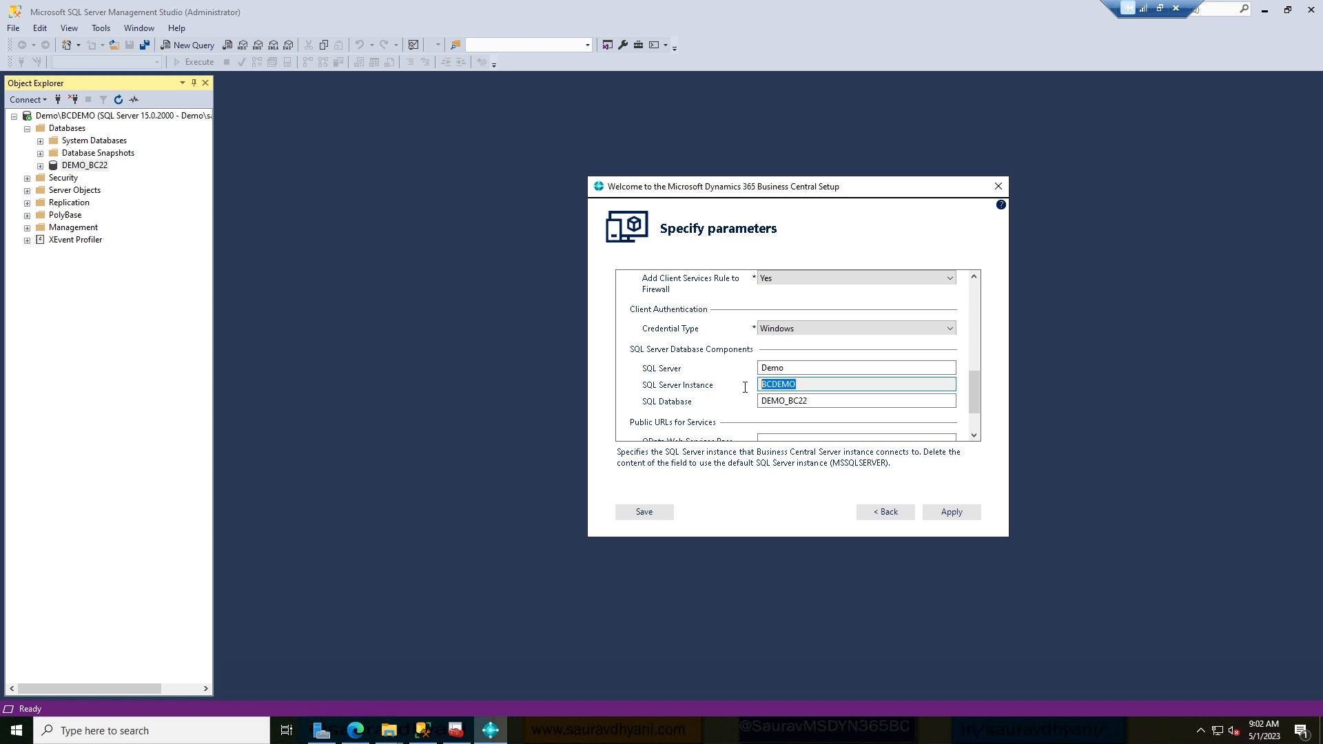
pyautogui.moveTo(818, 402); pyautogui.dragTo(703, 395)
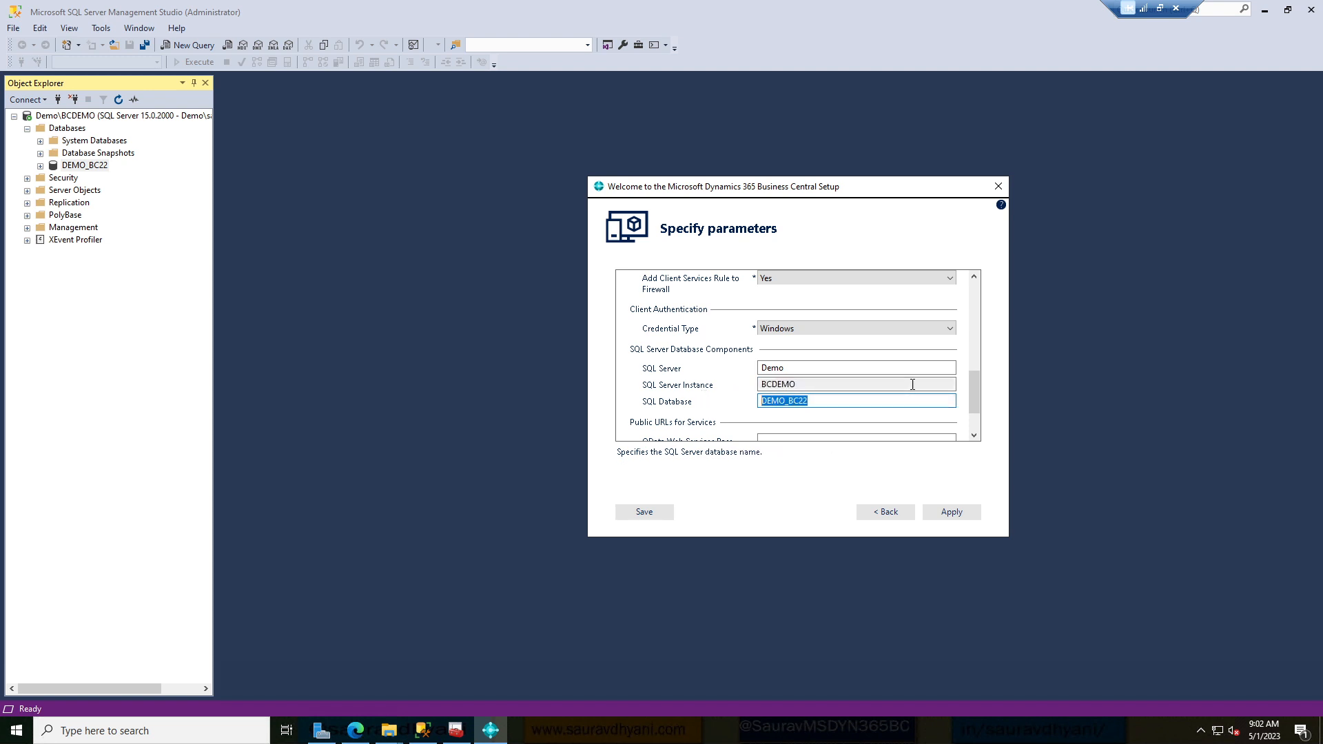
pyautogui.moveTo(975, 387); pyautogui.dragTo(966, 286)
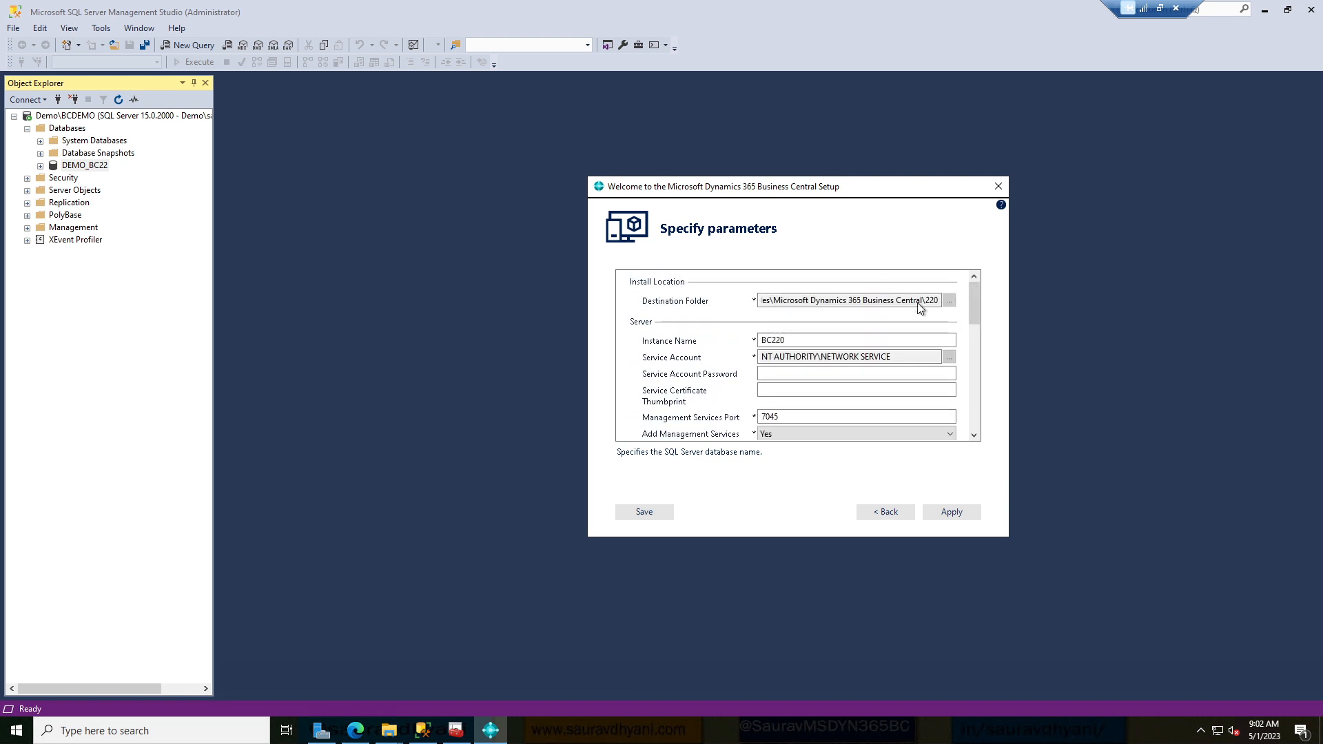
# Rename the Business Central server instance from BC220 to DemoBC22.
pyautogui.click(791, 341)
pyautogui.hotkey('shift', 'Left')
pyautogui.hotkey('shift', 'Left')
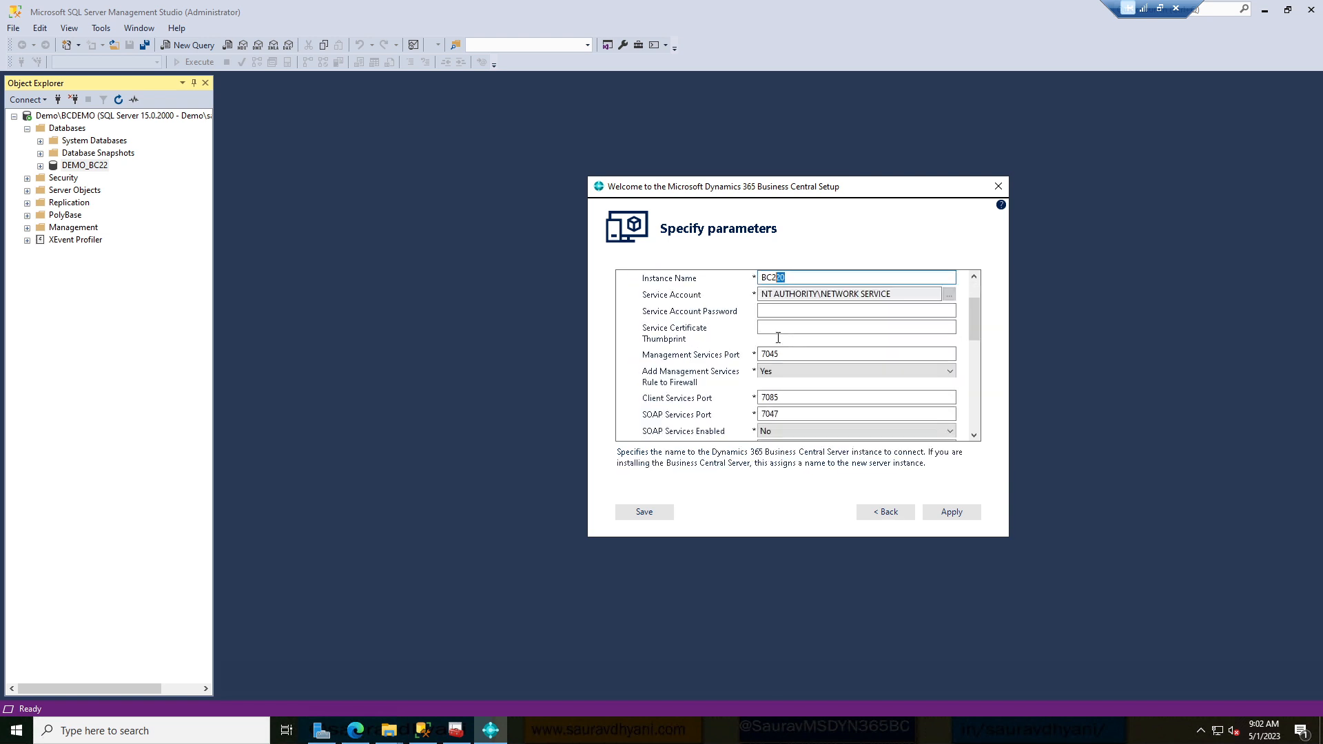
pyautogui.click(975, 278)
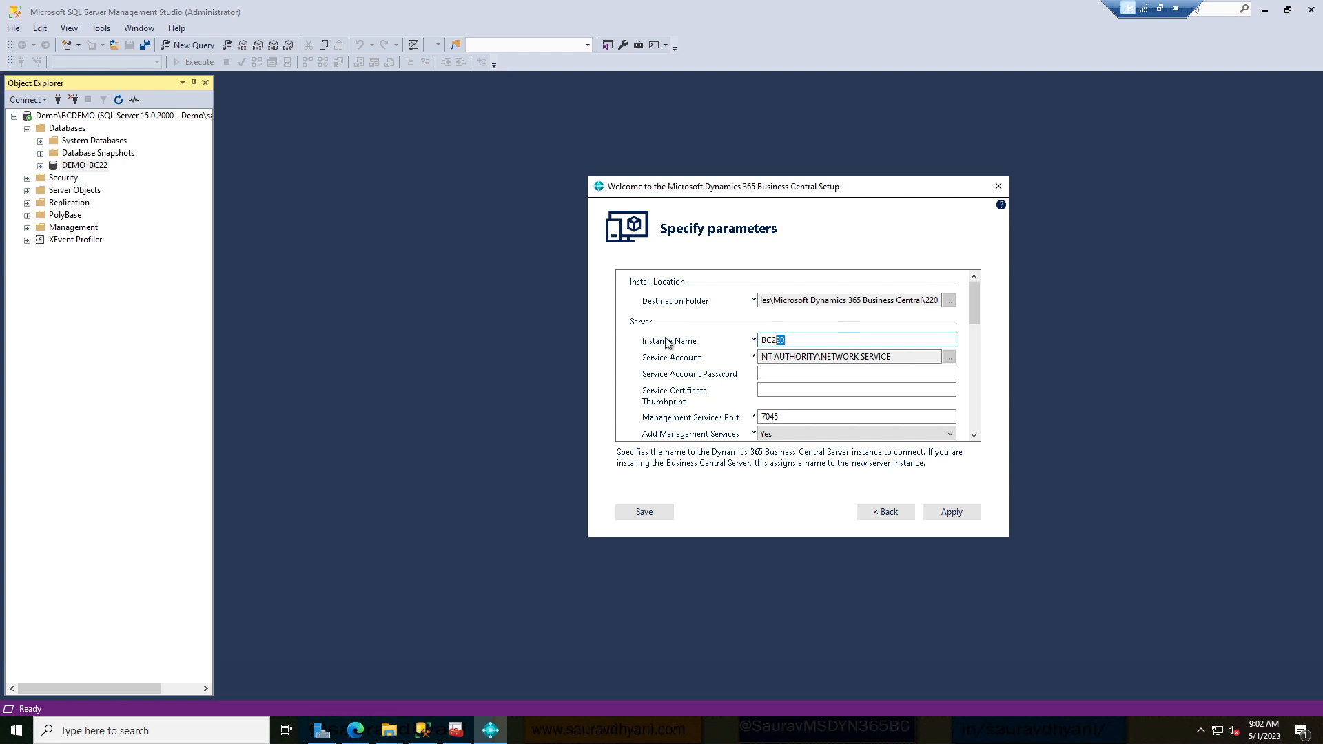
pyautogui.click(804, 340)
pyautogui.moveTo(803, 341); pyautogui.dragTo(738, 338)
pyautogui.write('DemoBC22')
# Confirm SQL Server Demo, instance BCDEMO and database DEMO_BC22, then apply the parameters.
pyautogui.scroll(-5, 971, 319)
pyautogui.scroll(-5, 982, 401)
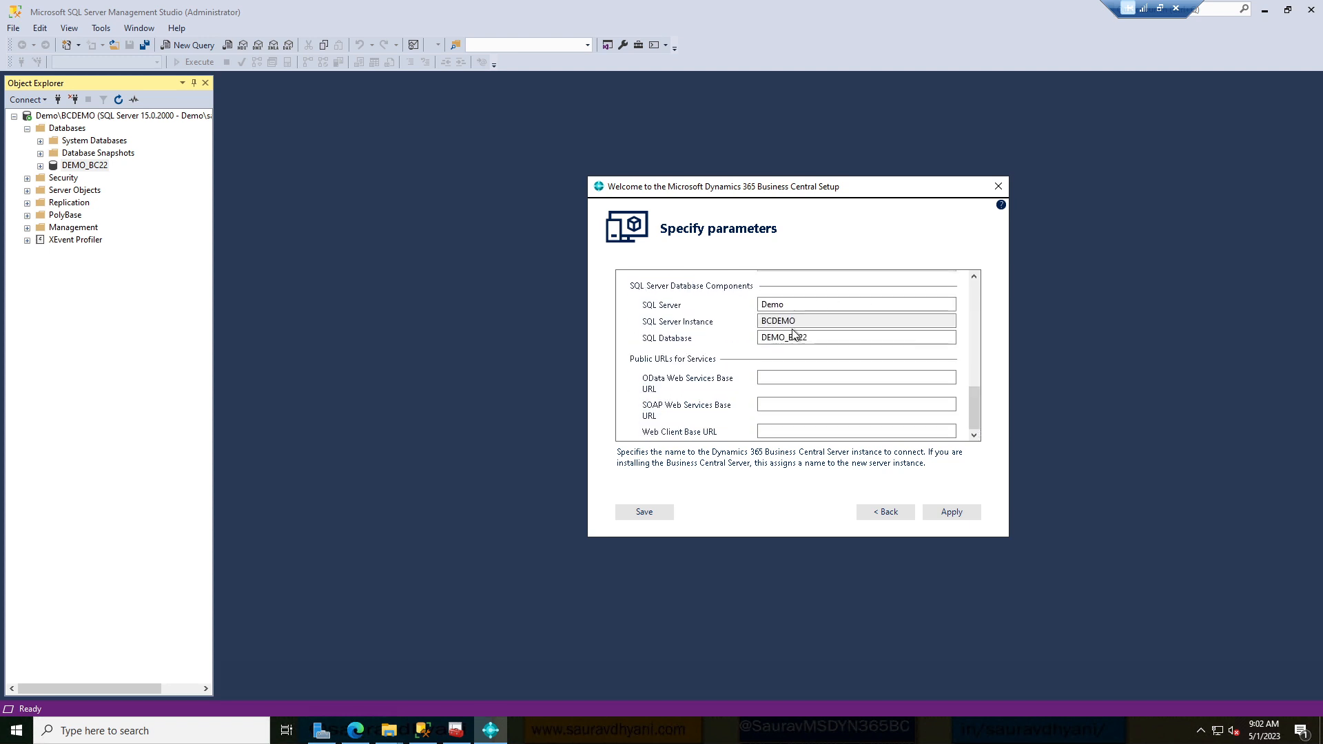
pyautogui.click(792, 304)
pyautogui.scroll(3, 792, 304)
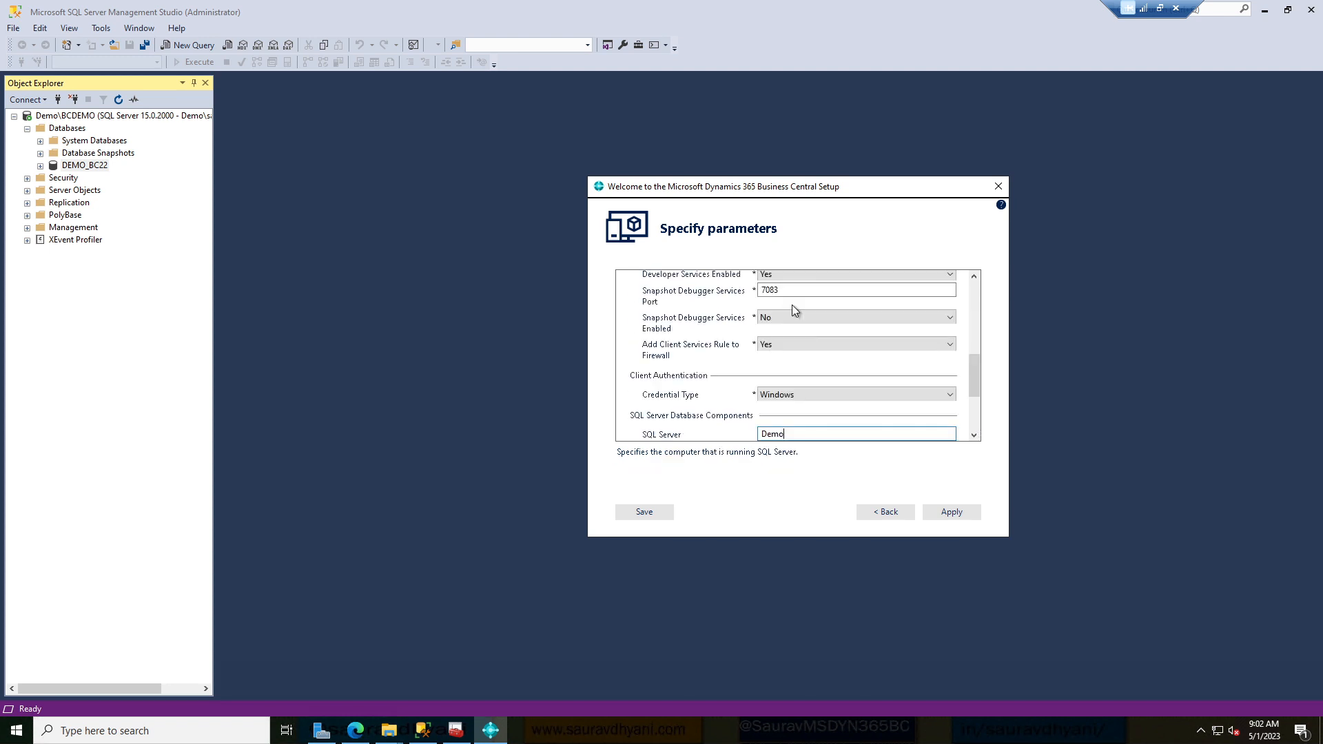
pyautogui.scroll(-3, 978, 412)
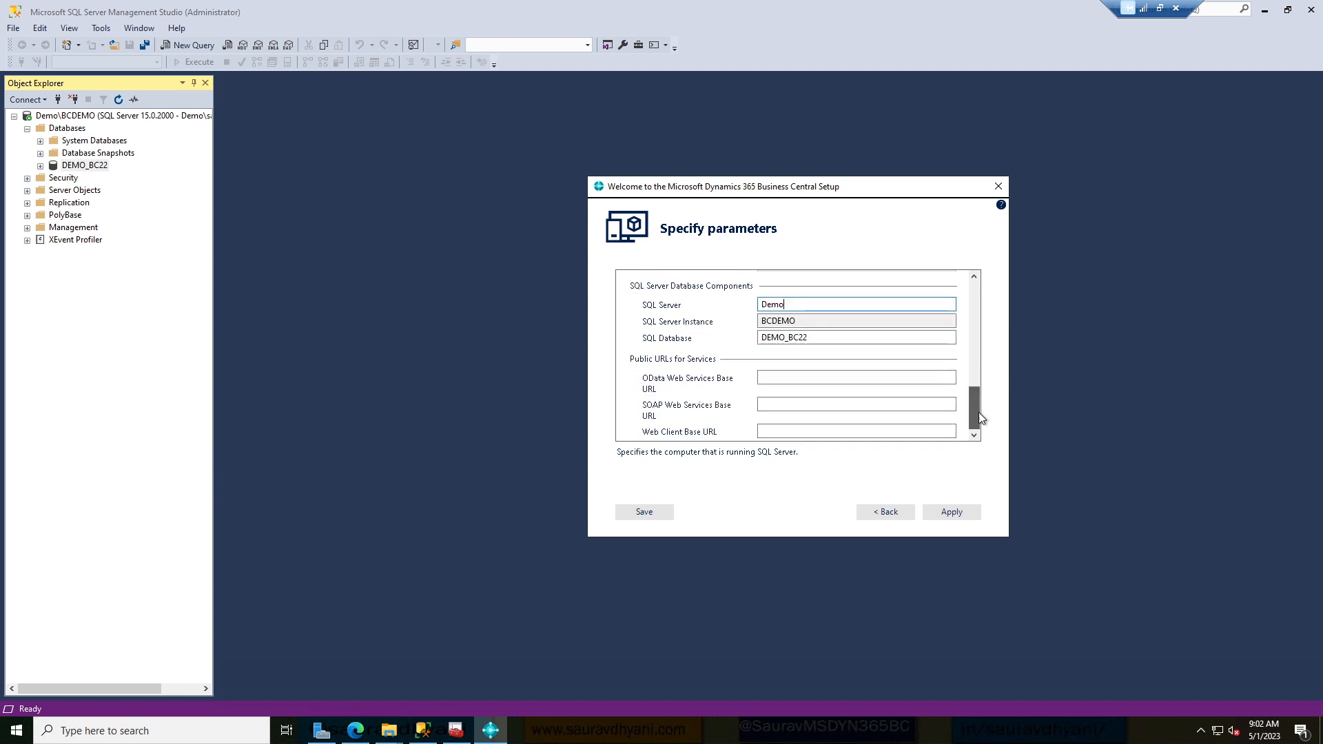
pyautogui.click(837, 321)
pyautogui.click(827, 337)
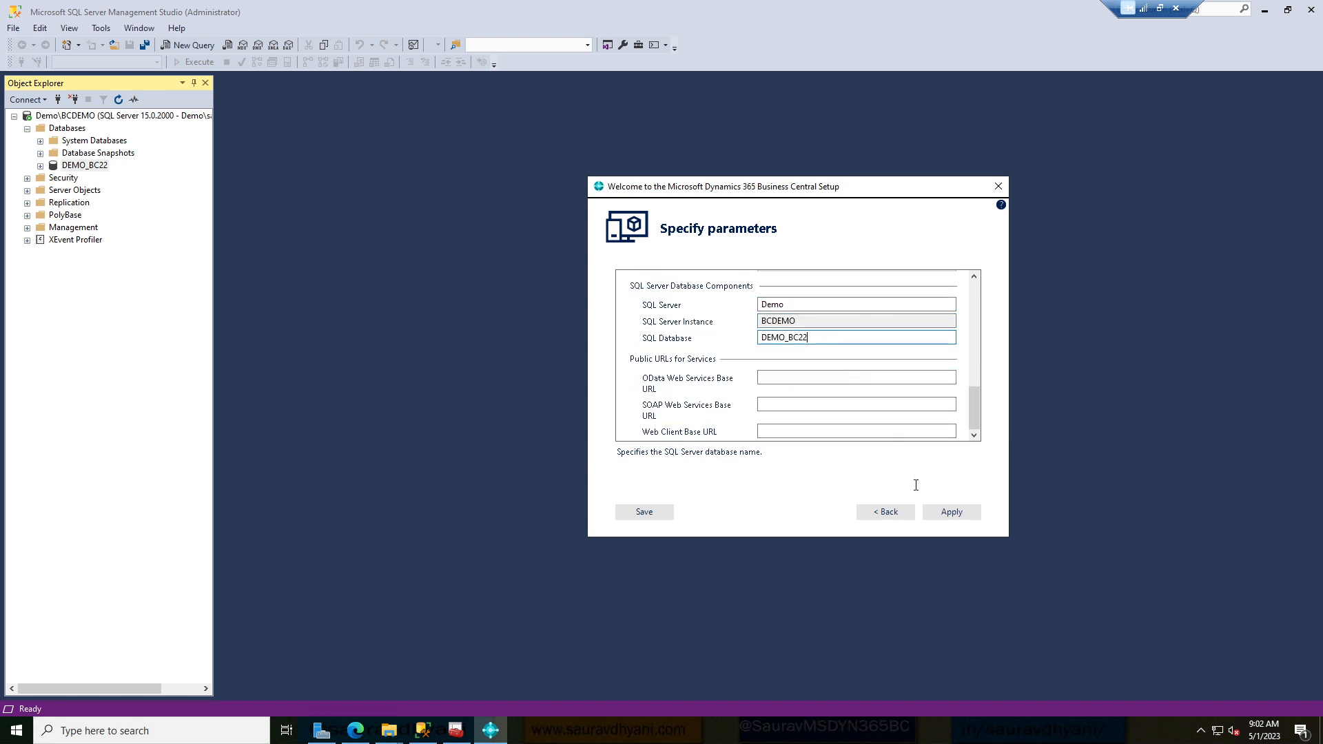
pyautogui.click(946, 511)
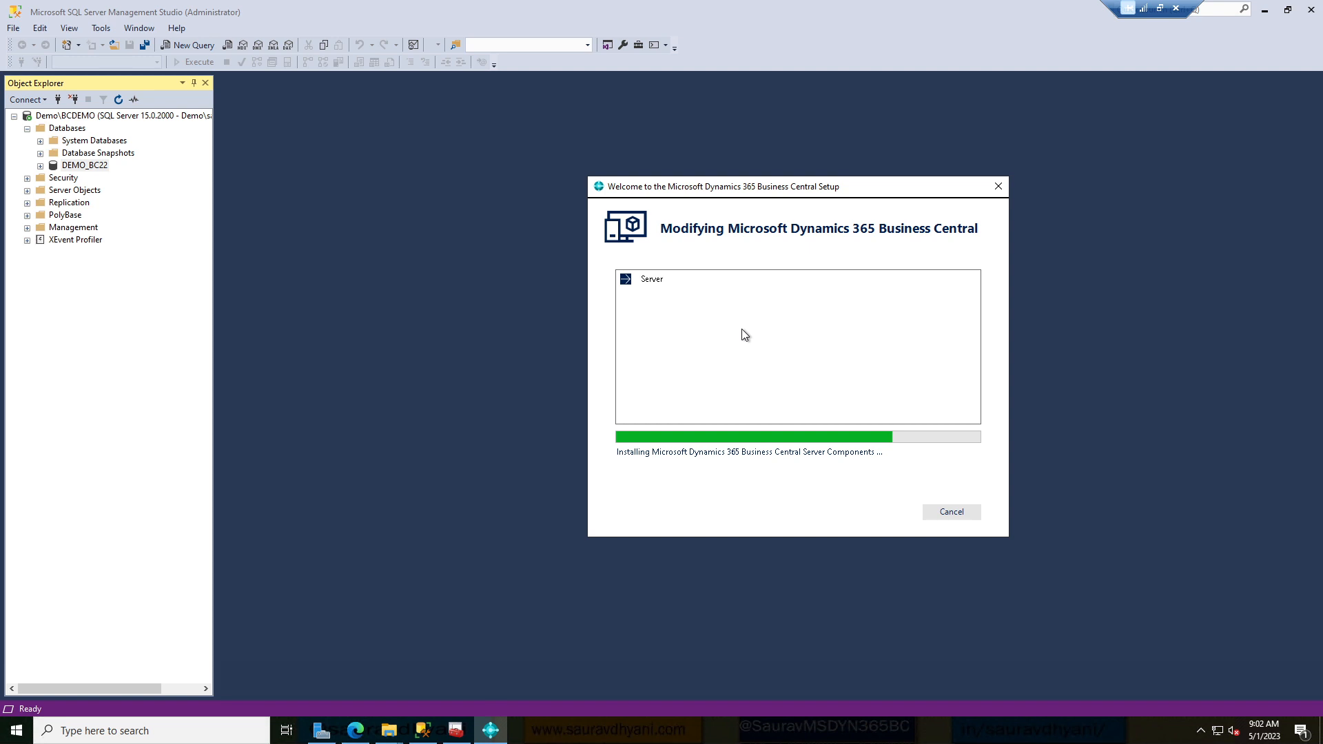
# Refresh Program Files and open Microsoft Dynamics 365 Business Central > 220 > Service.
pyautogui.click(390, 735)
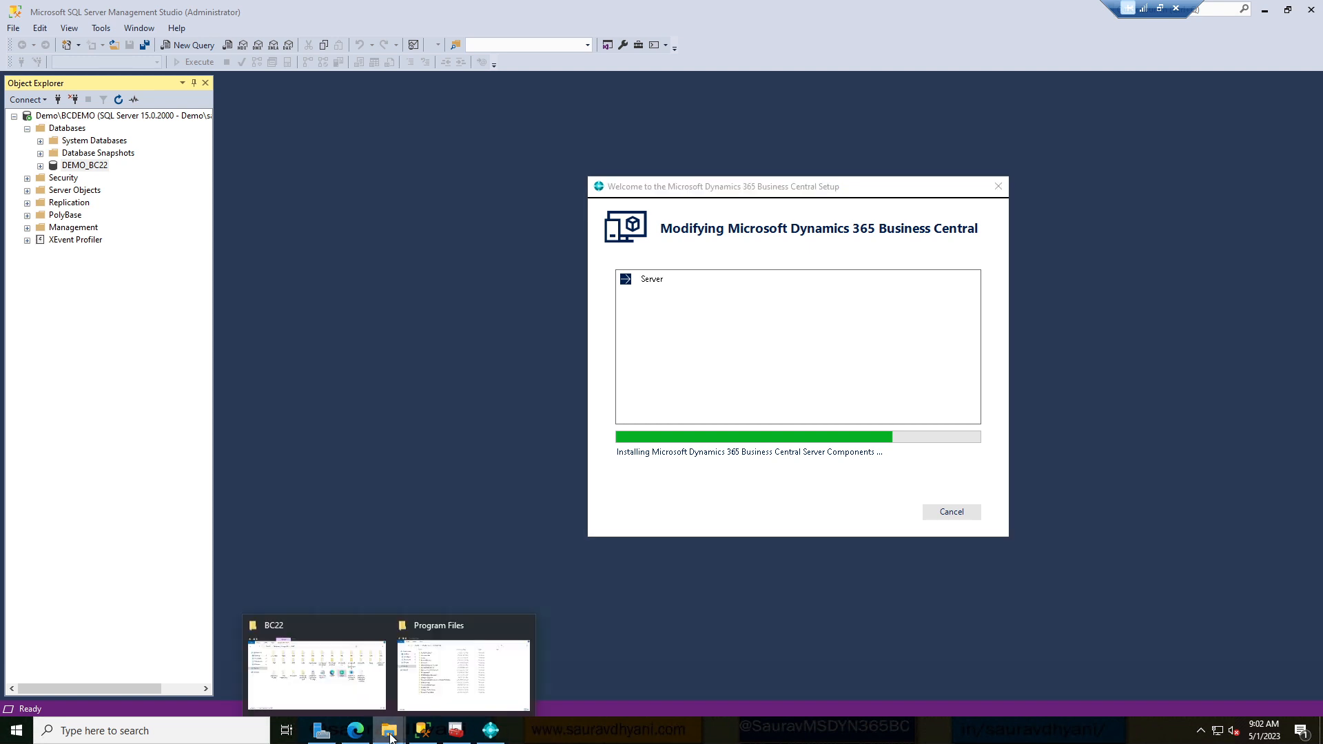
pyautogui.click(463, 674)
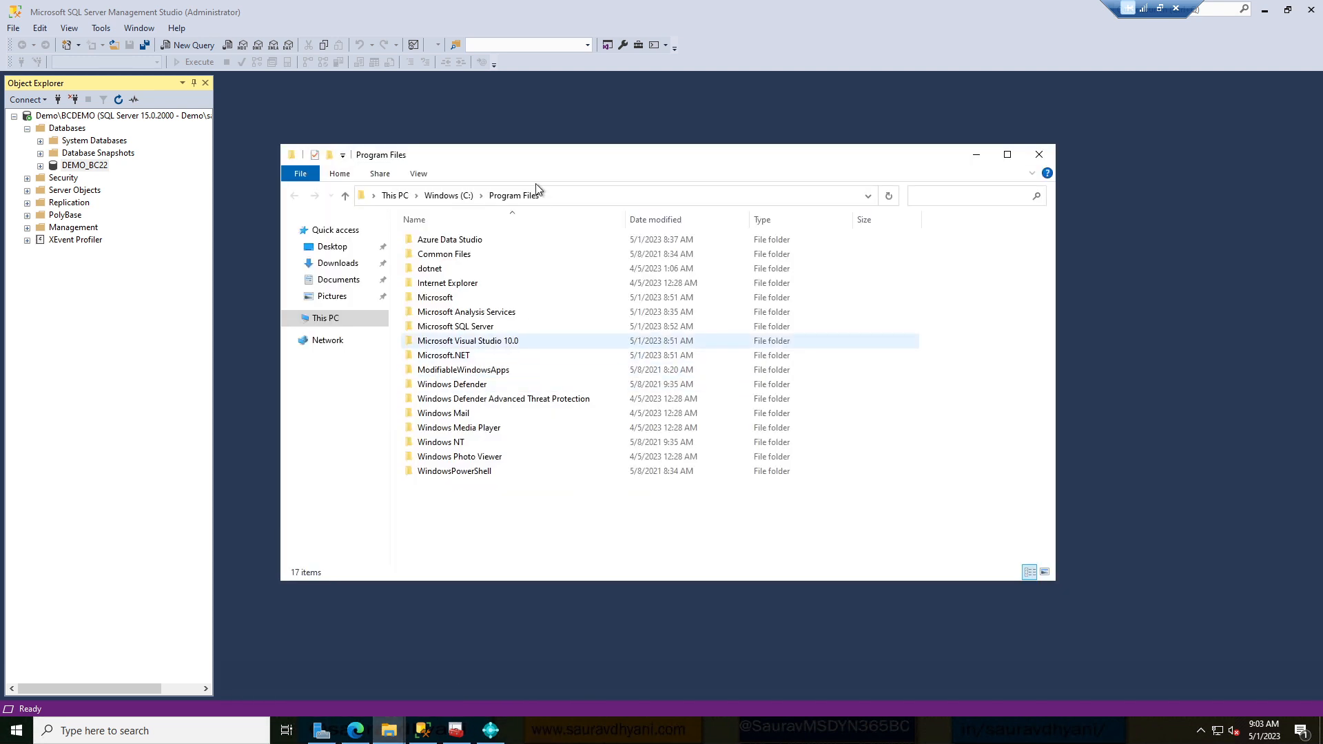
pyautogui.click(887, 199)
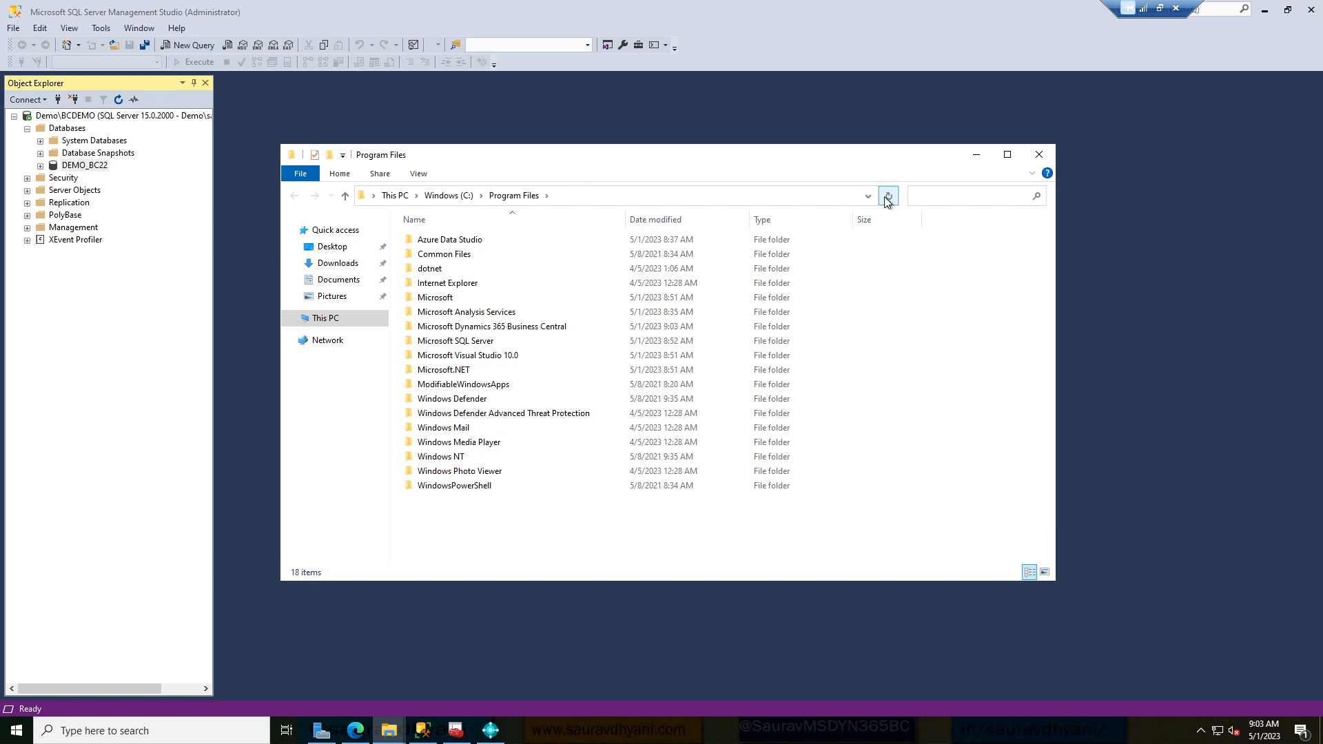
pyautogui.doubleClick(490, 328)
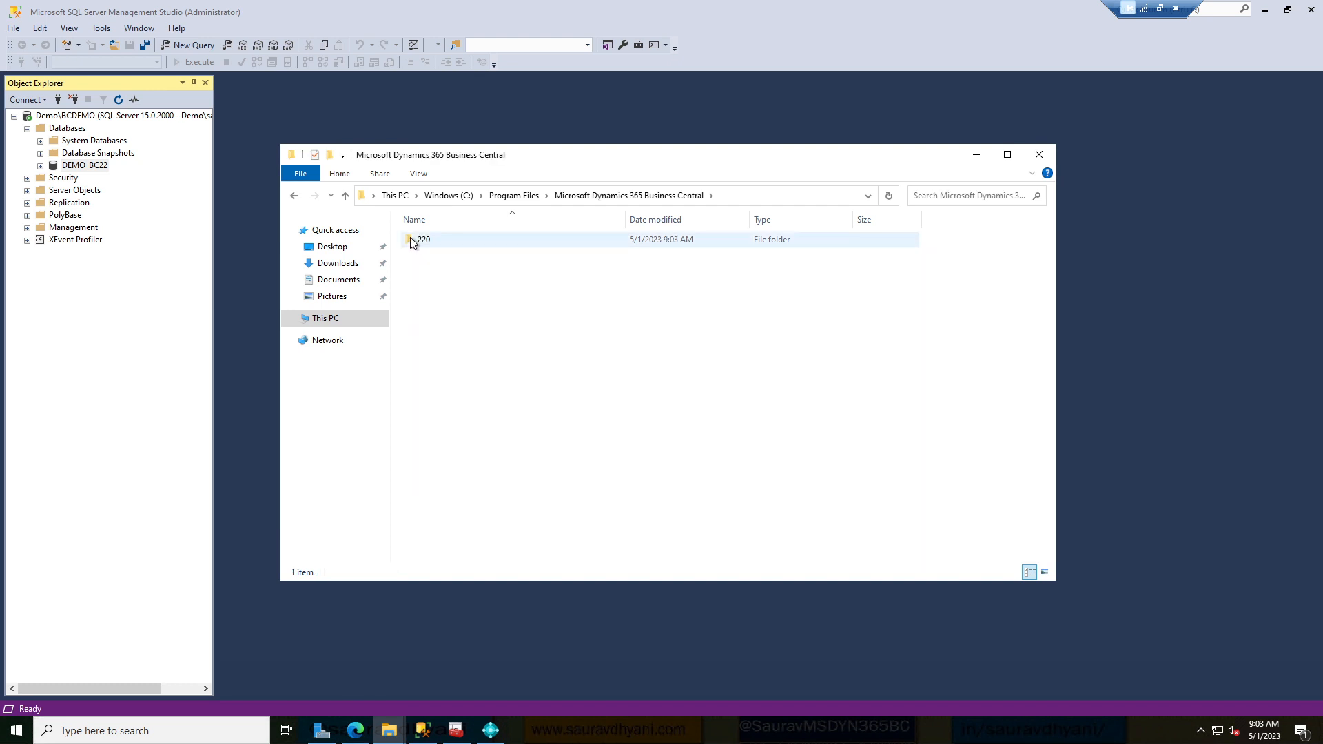
pyautogui.doubleClick(412, 241)
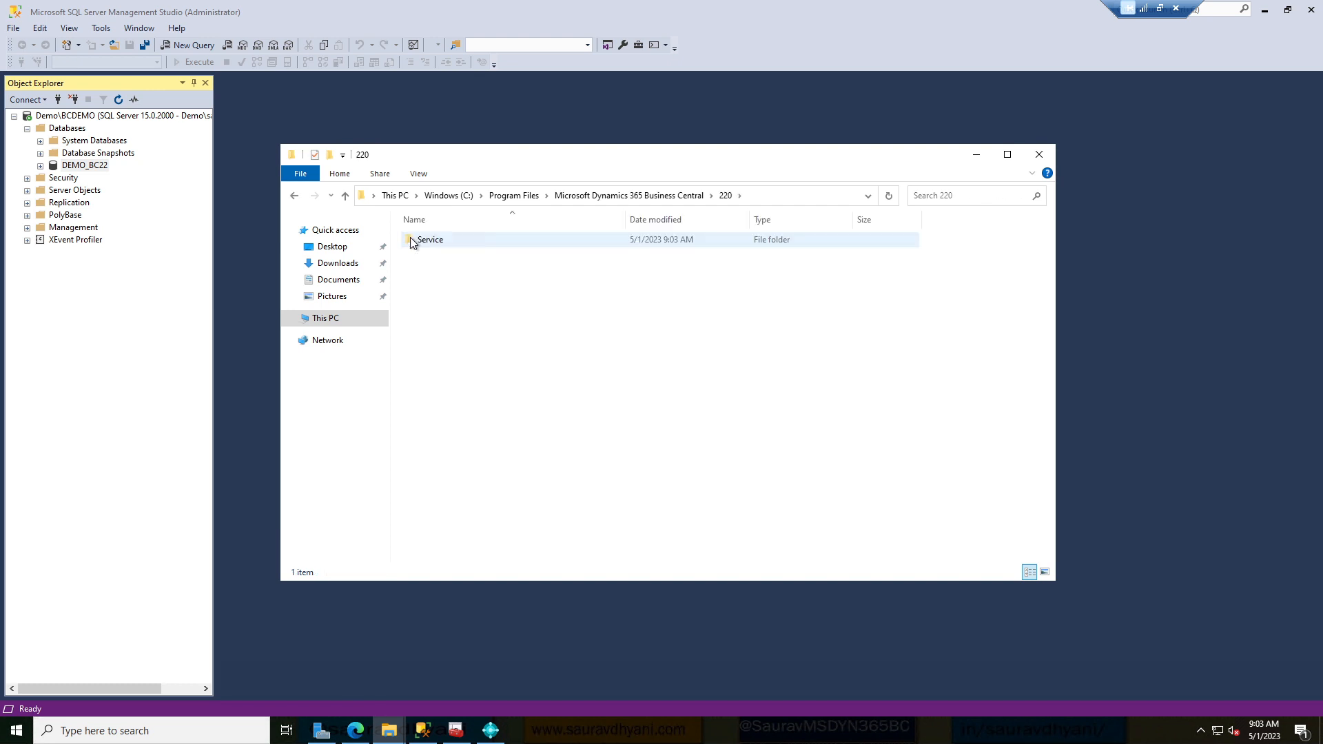
pyautogui.doubleClick(413, 240)
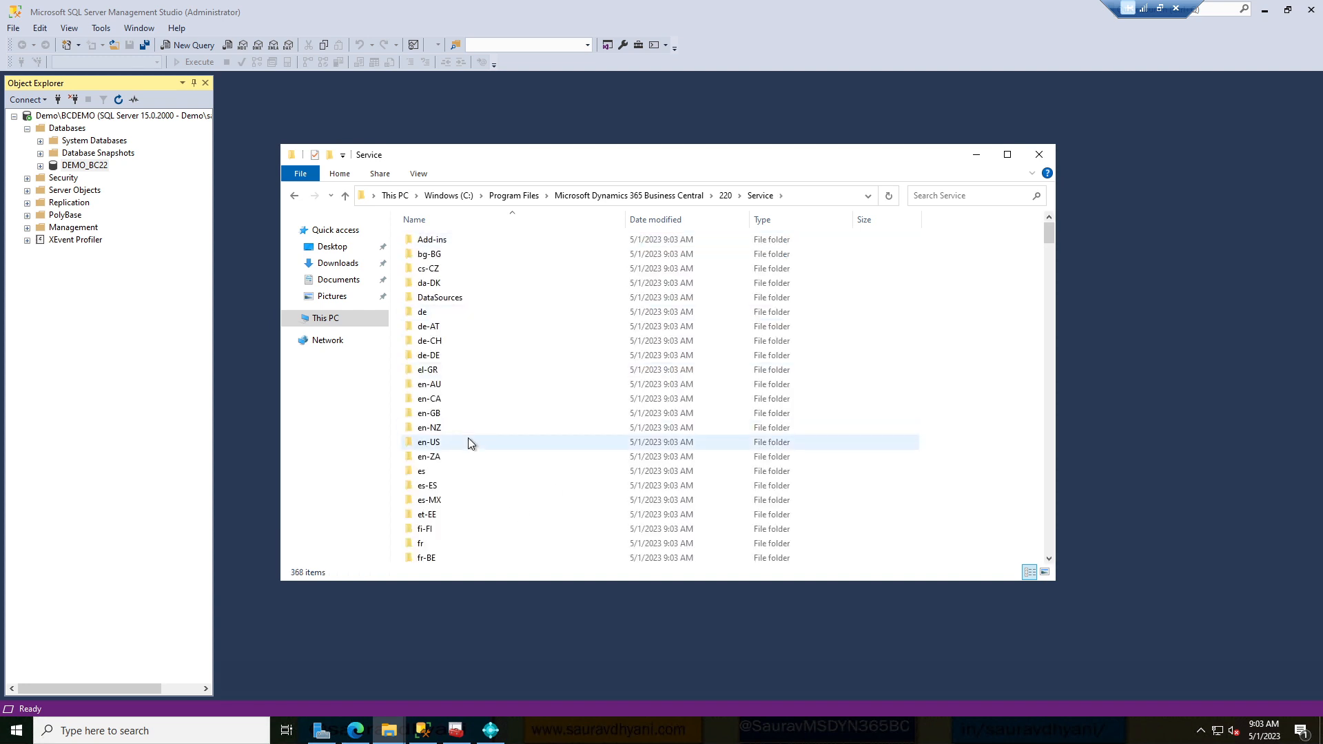
# Confirm the setup wizard finished the modification, then return to the Service folder.
pyautogui.scroll(-6, 469, 443)
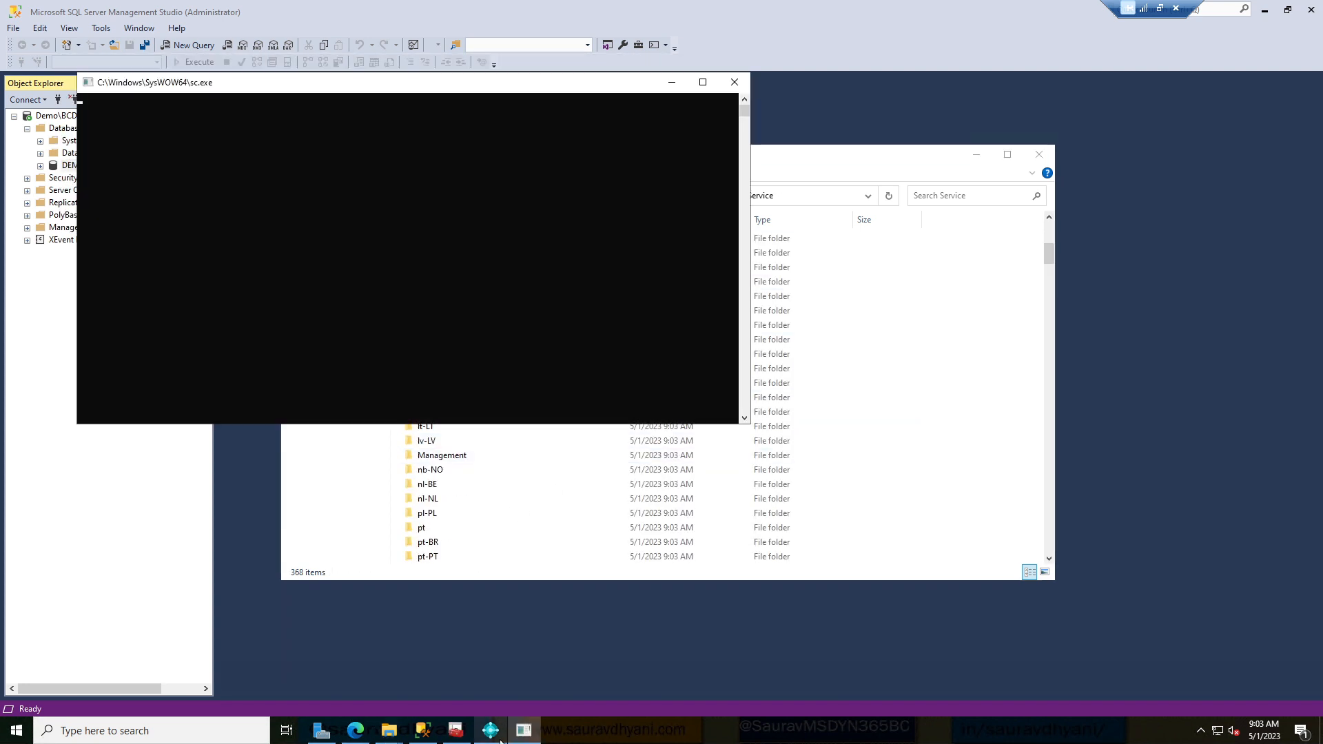
pyautogui.click(501, 741)
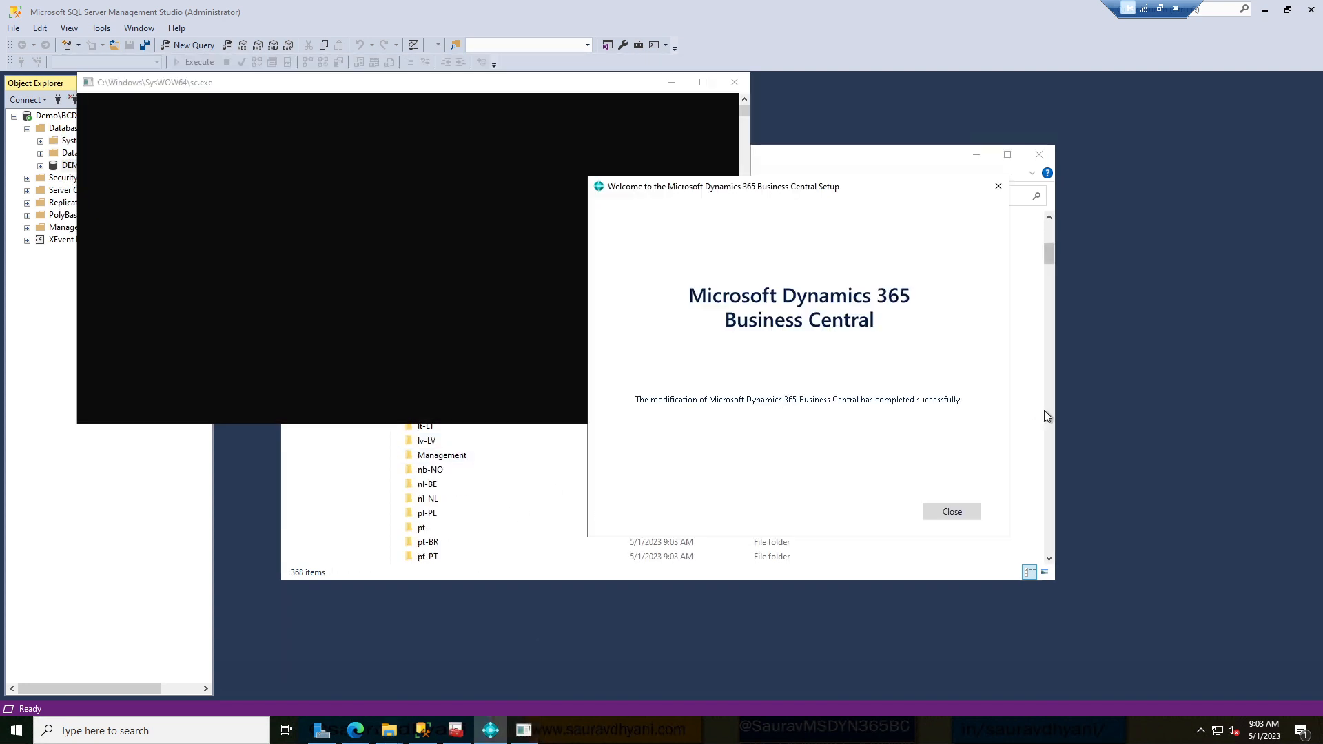
pyautogui.click(1020, 407)
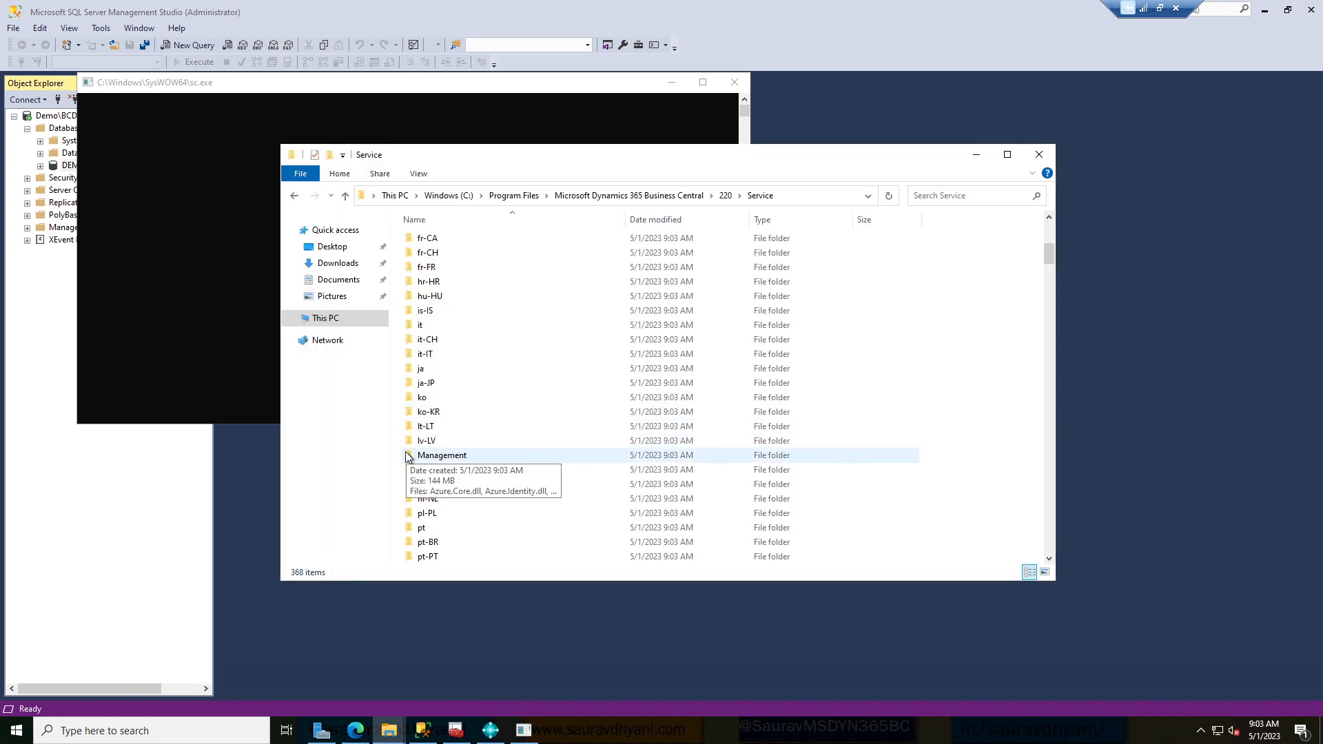
# Scroll through the Service folder and select CustomSettings.config.
pyautogui.scroll(-7, 407, 455)
pyautogui.scroll(-3, 440, 523)
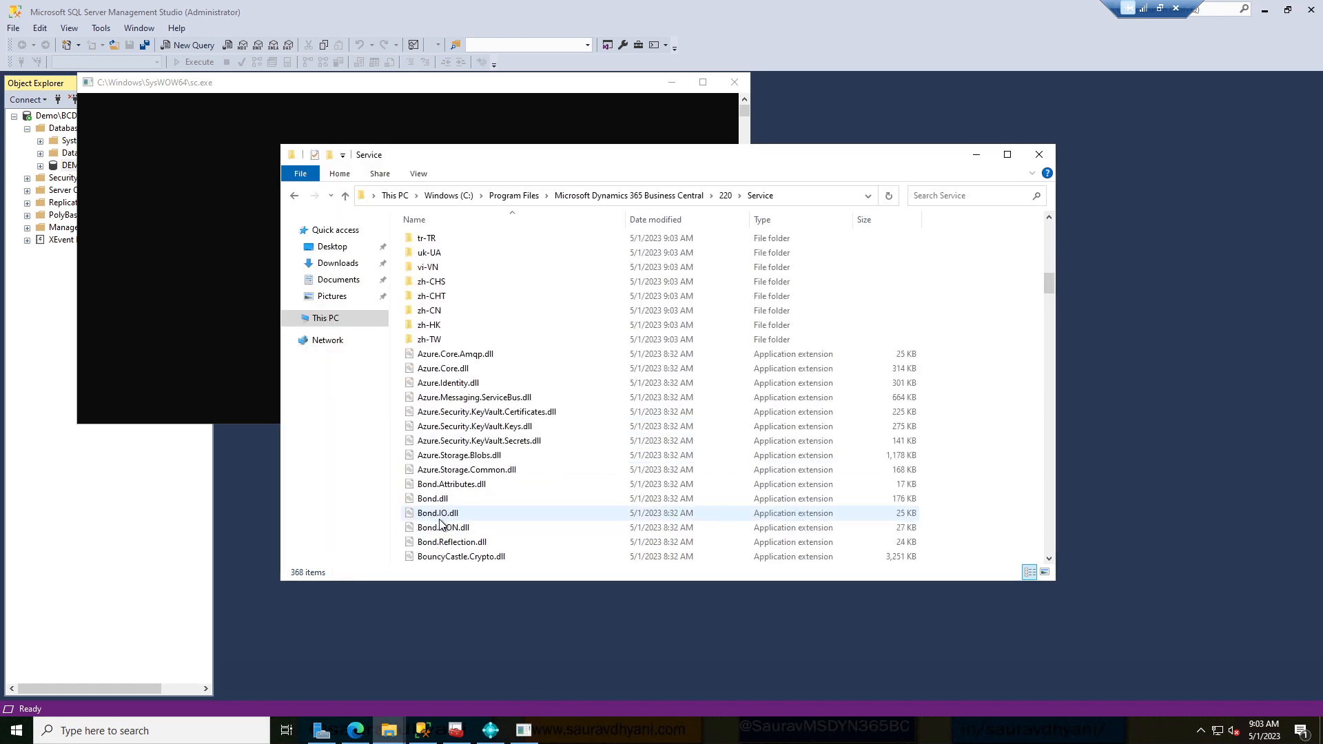
pyautogui.scroll(-10, 440, 524)
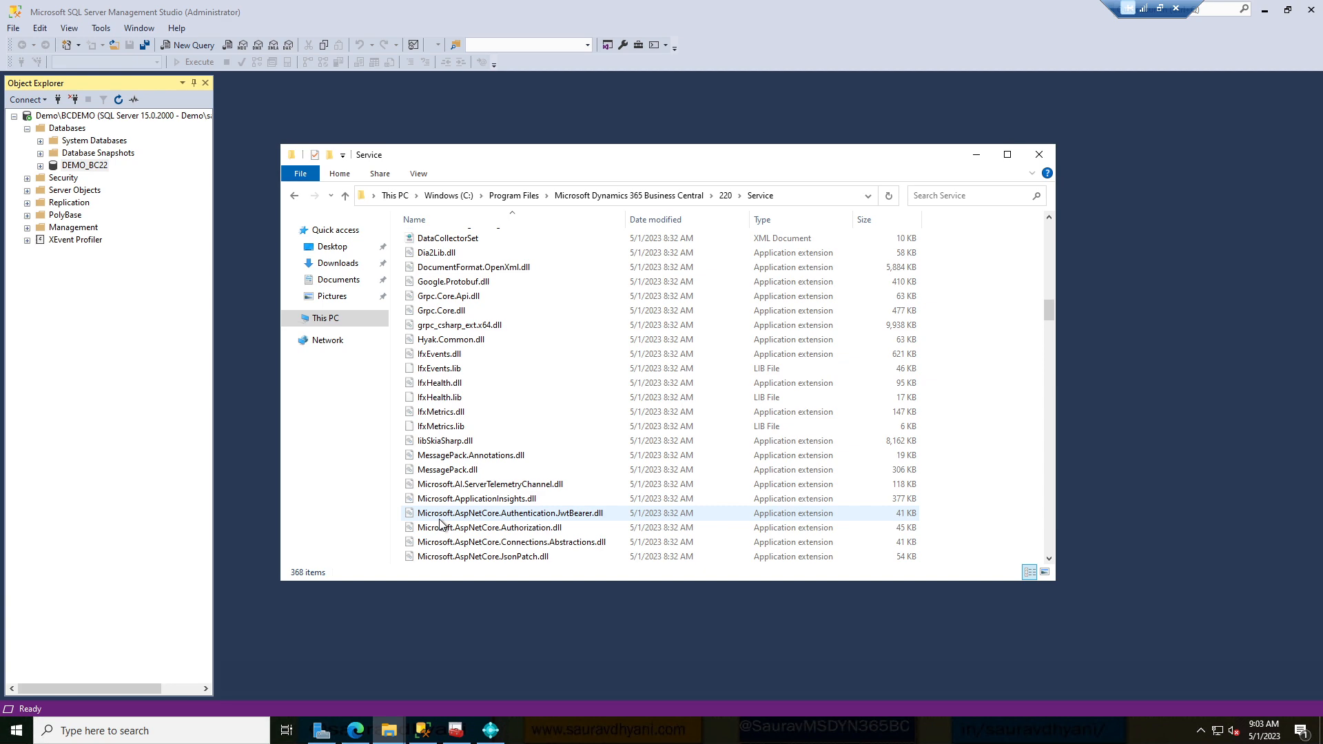
pyautogui.scroll(-15, 439, 524)
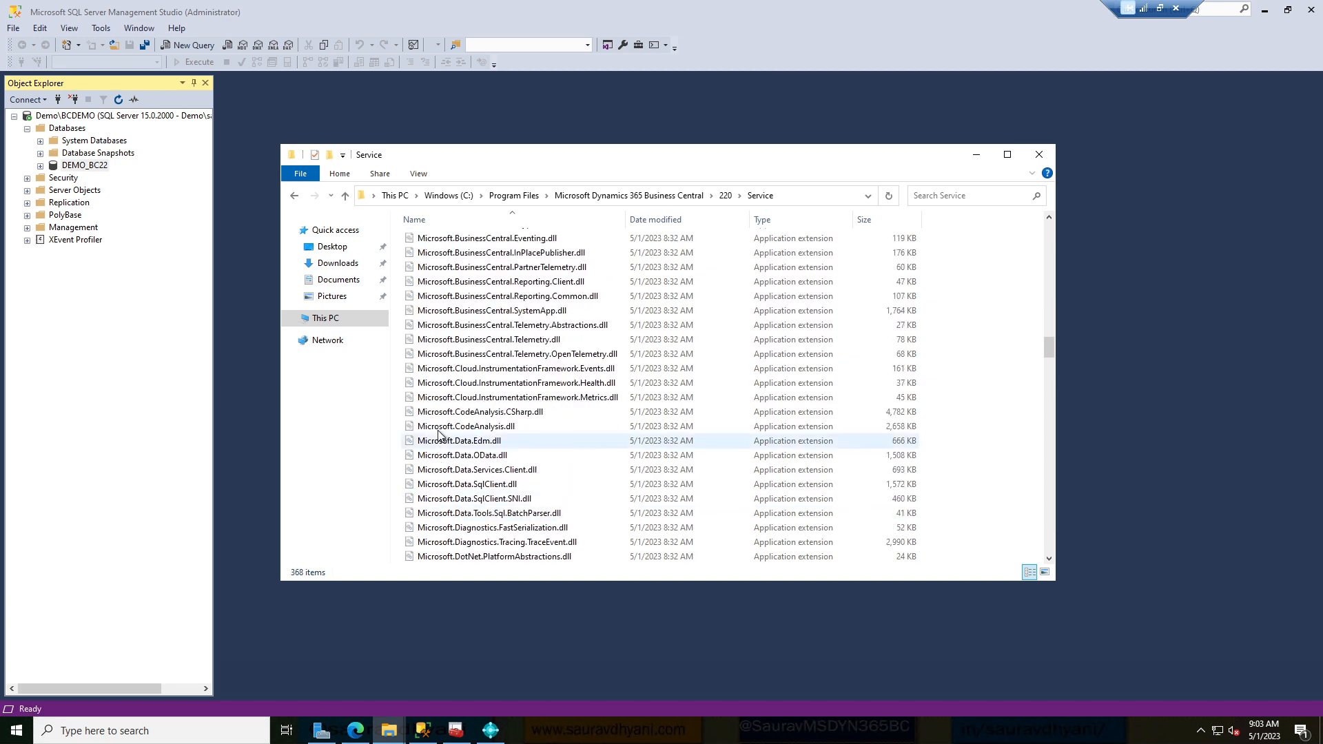
pyautogui.click(439, 430)
pyautogui.press('c')
pyautogui.press('c')
pyautogui.press('c')
pyautogui.press('c')
pyautogui.press('c')
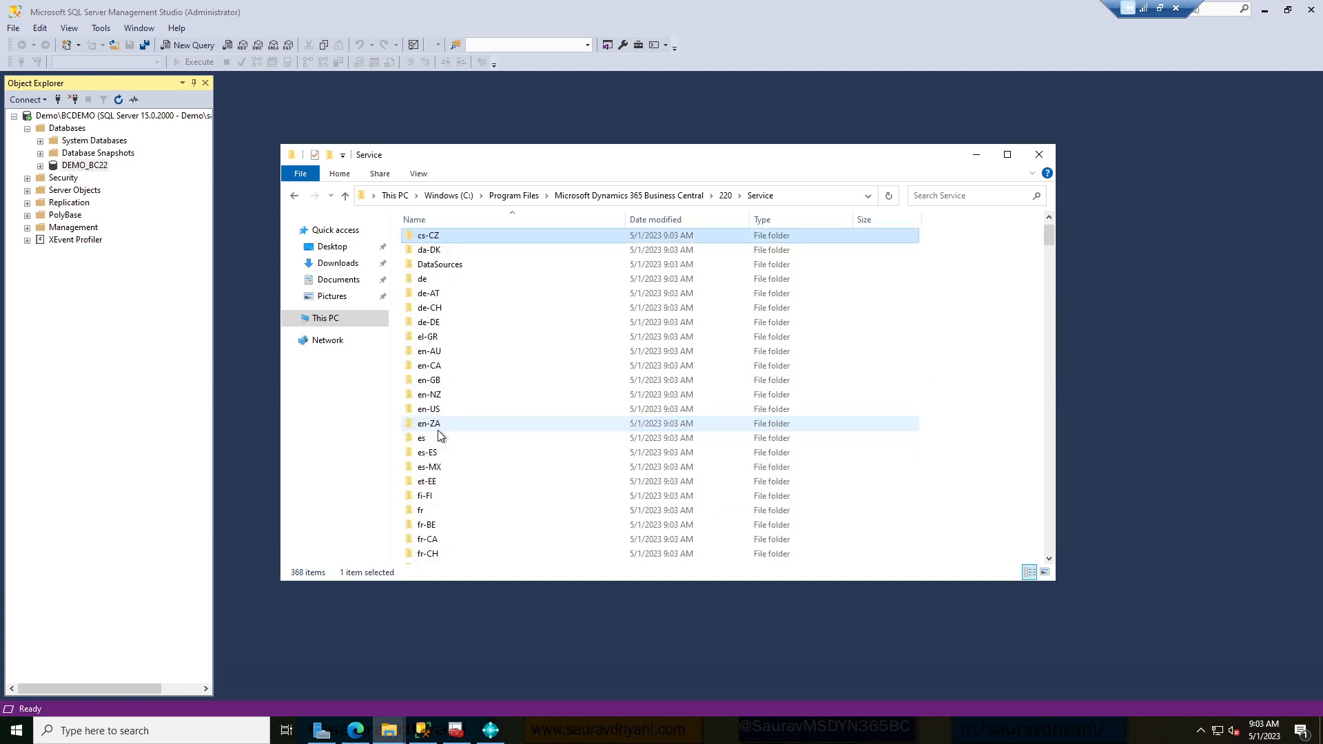
pyautogui.press('c')
pyautogui.press('c')
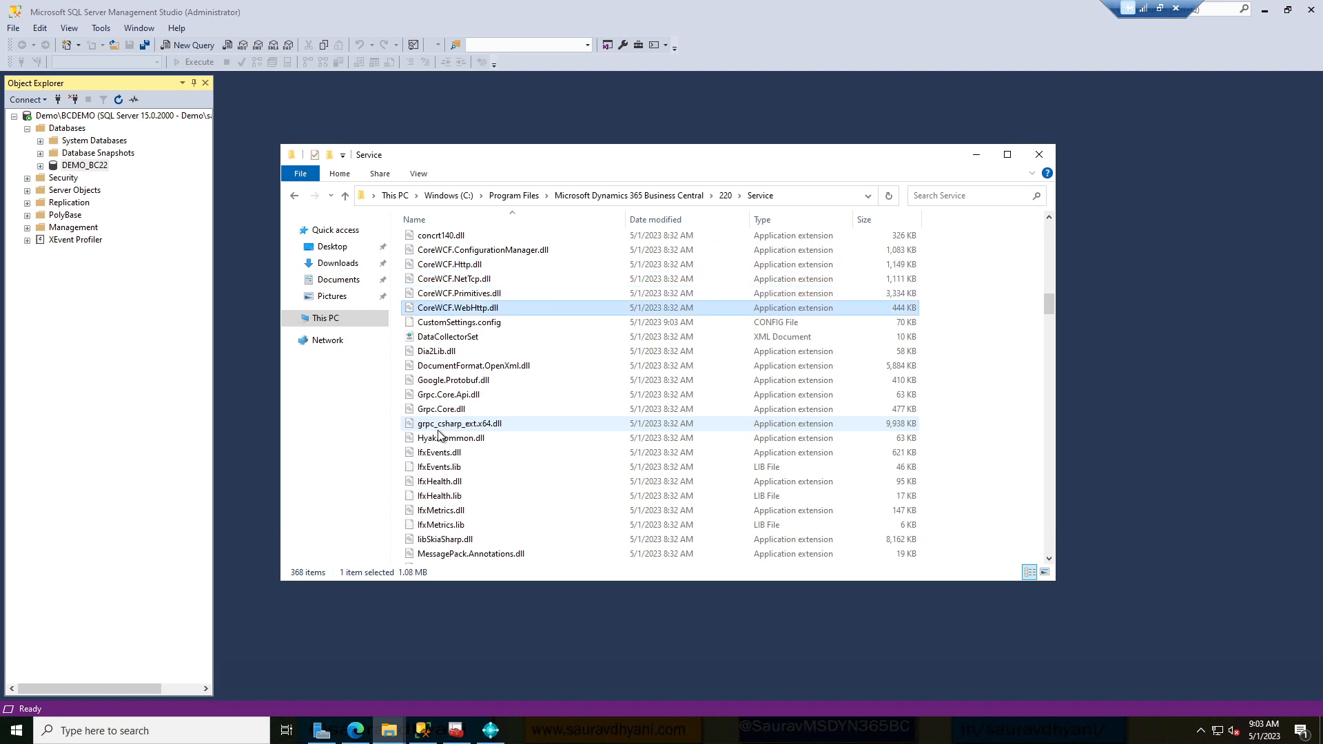
pyautogui.click(474, 324)
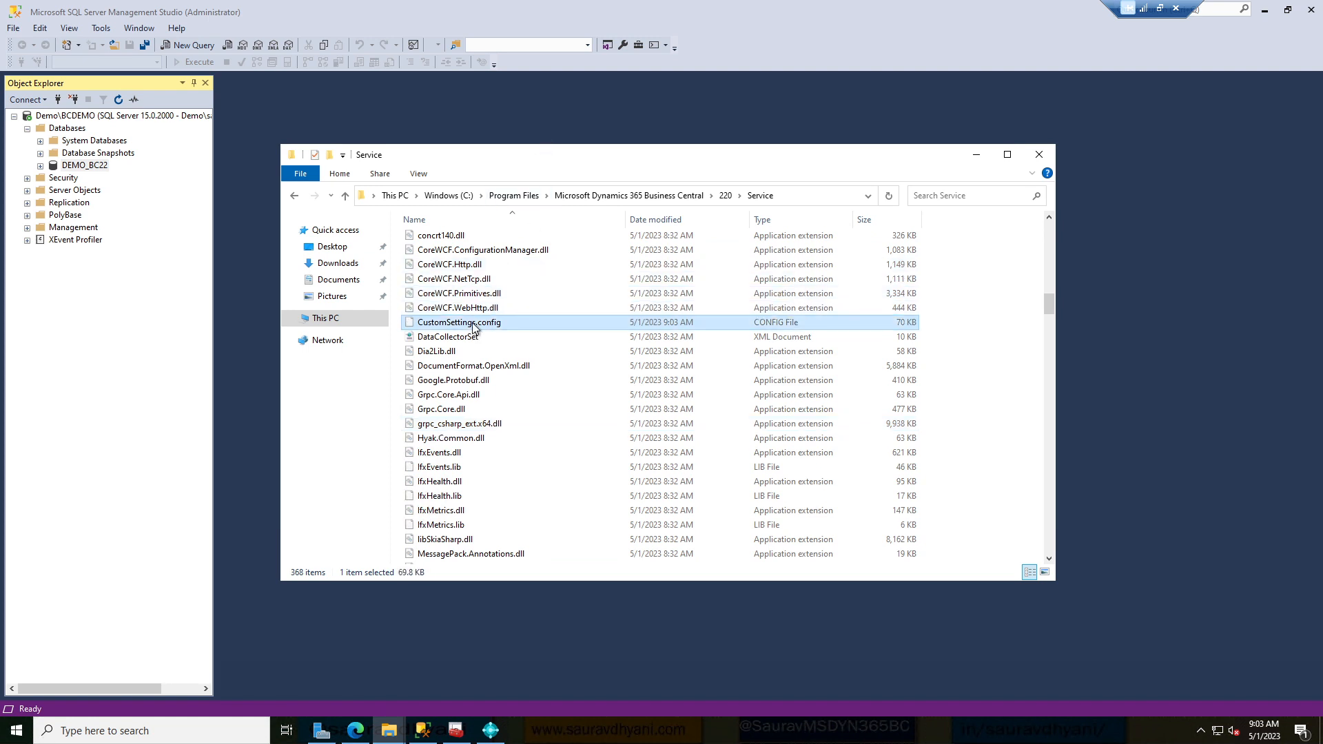
# Open CustomSettings.config in Notepad.
pyautogui.rightClick(474, 325)
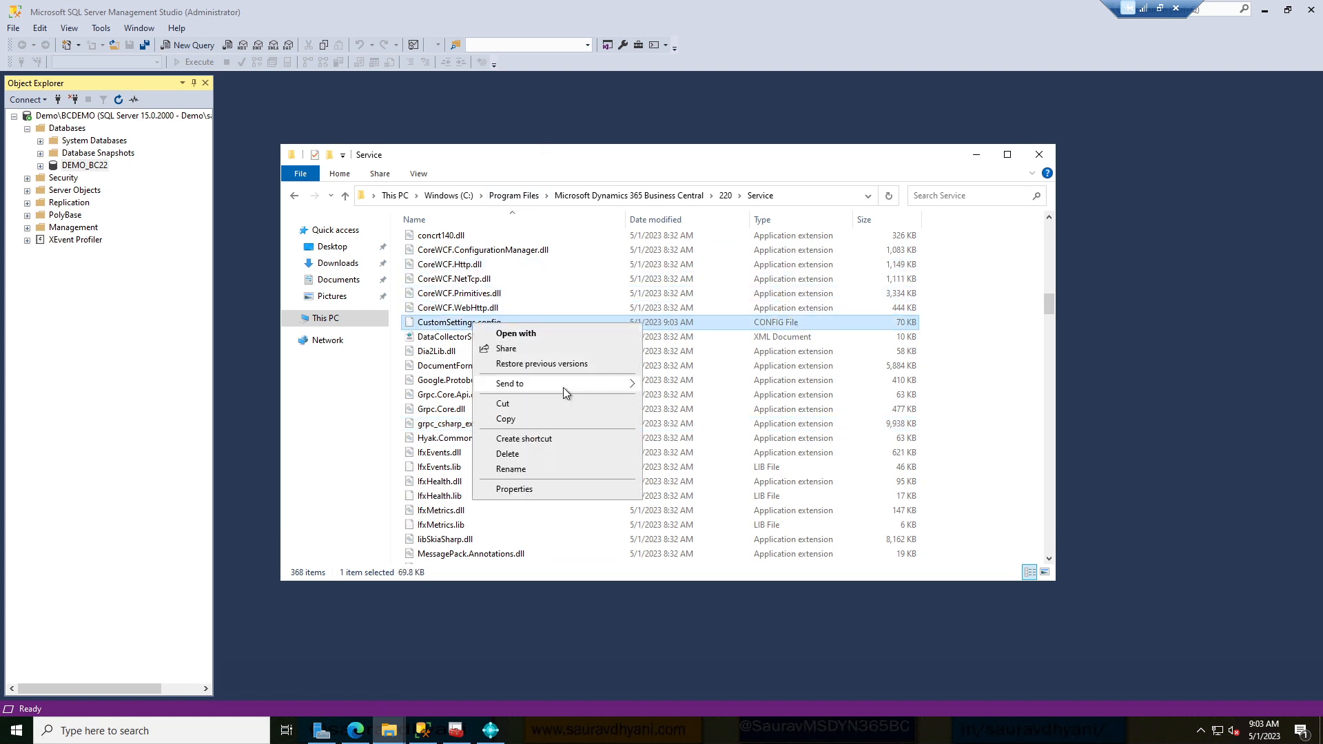
pyautogui.moveTo(563, 387)
pyautogui.click(556, 332)
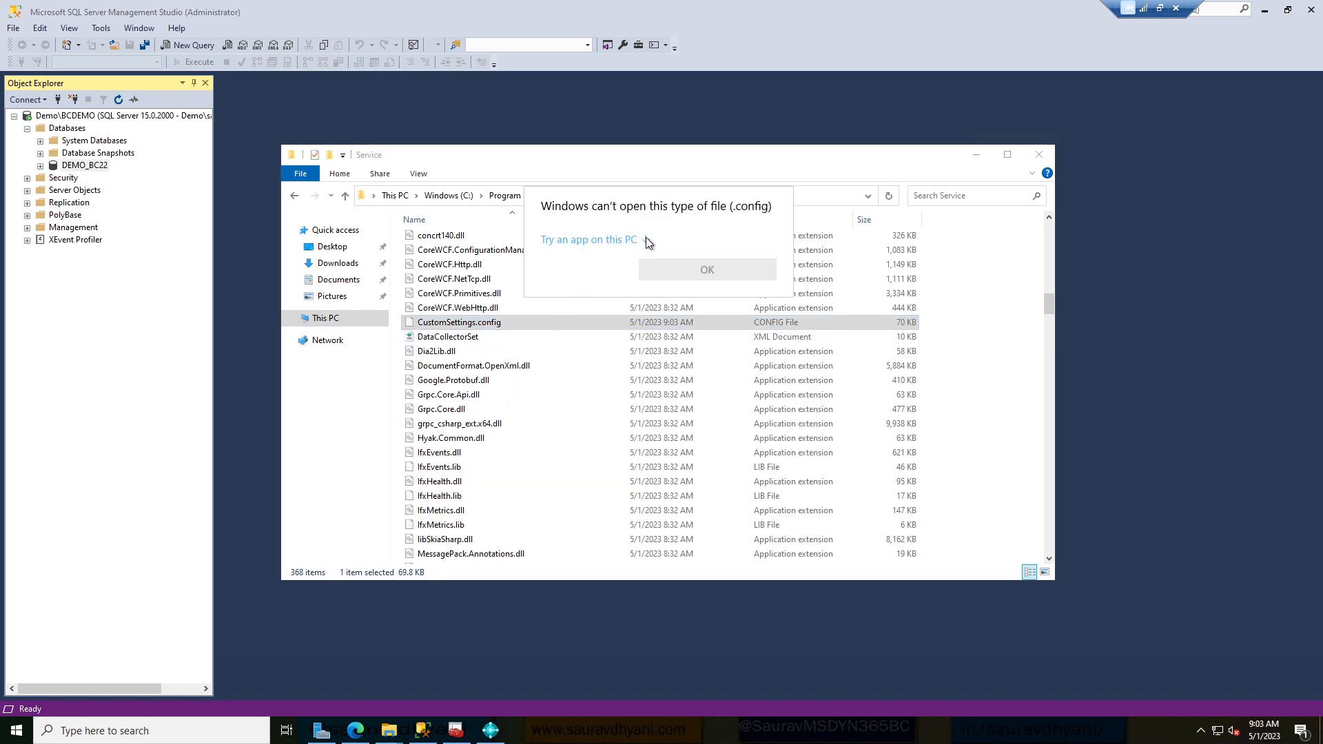
pyautogui.click(647, 239)
pyautogui.click(606, 275)
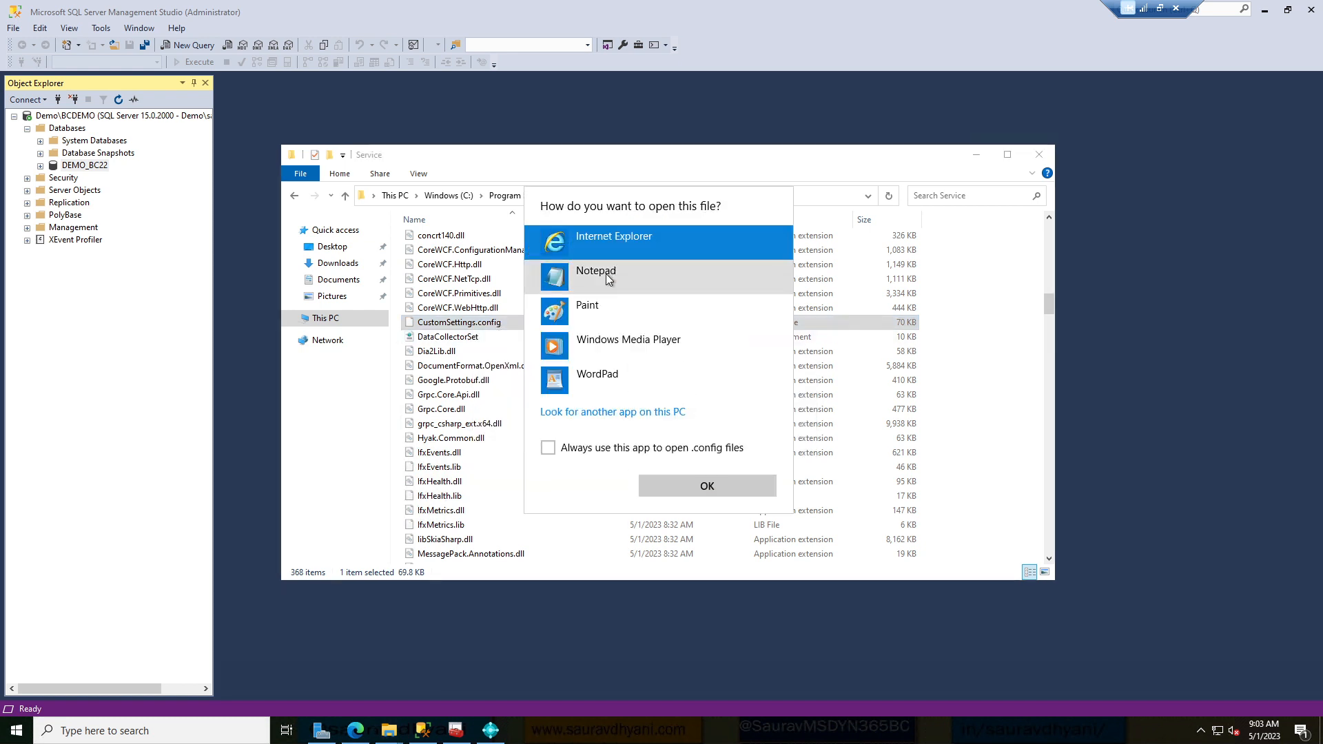
pyautogui.click(684, 487)
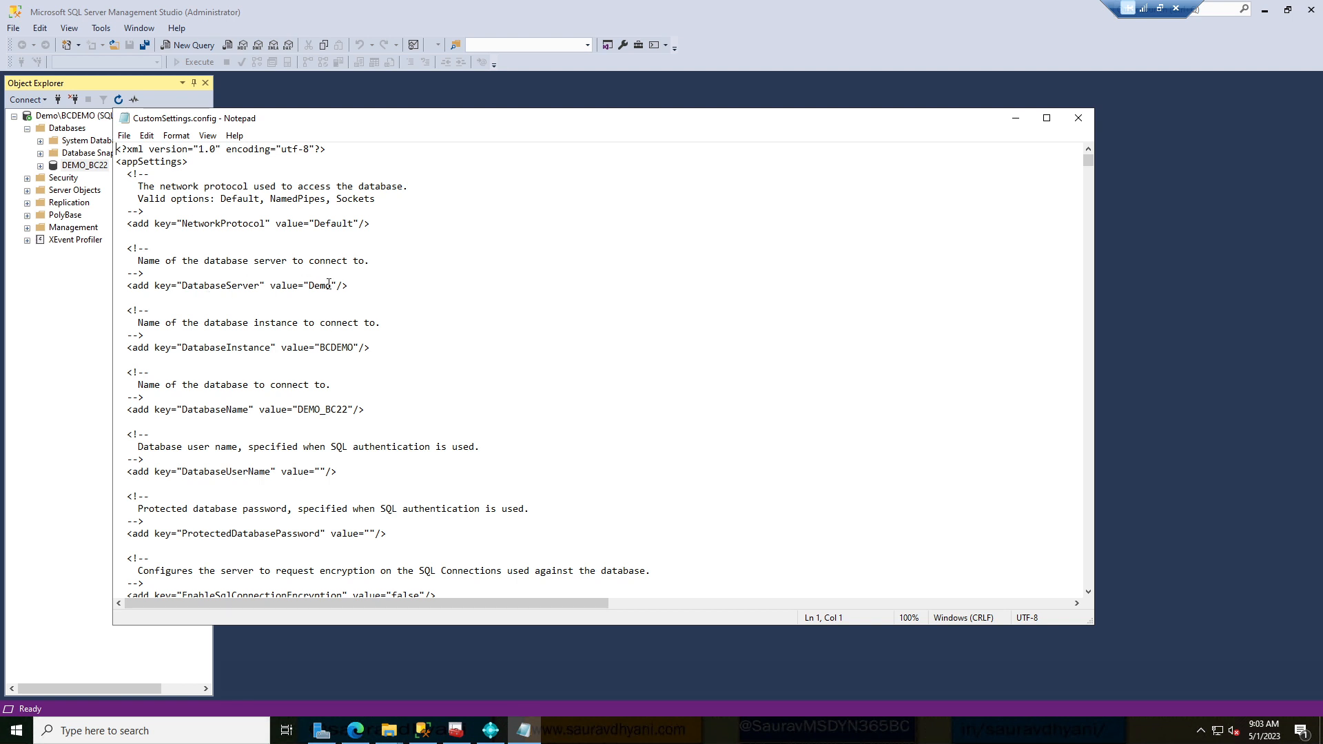
# Verify DatabaseServer Demo, DatabaseInstance BCDEMO, DatabaseName DEMO_BC22 and ServerInstance DemoBC22, then minimize Notepad.
pyautogui.moveTo(308, 287); pyautogui.dragTo(332, 288)
pyautogui.moveTo(320, 348); pyautogui.dragTo(359, 348)
pyautogui.moveTo(298, 409); pyautogui.dragTo(354, 409)
pyautogui.scroll(-5, 394, 387)
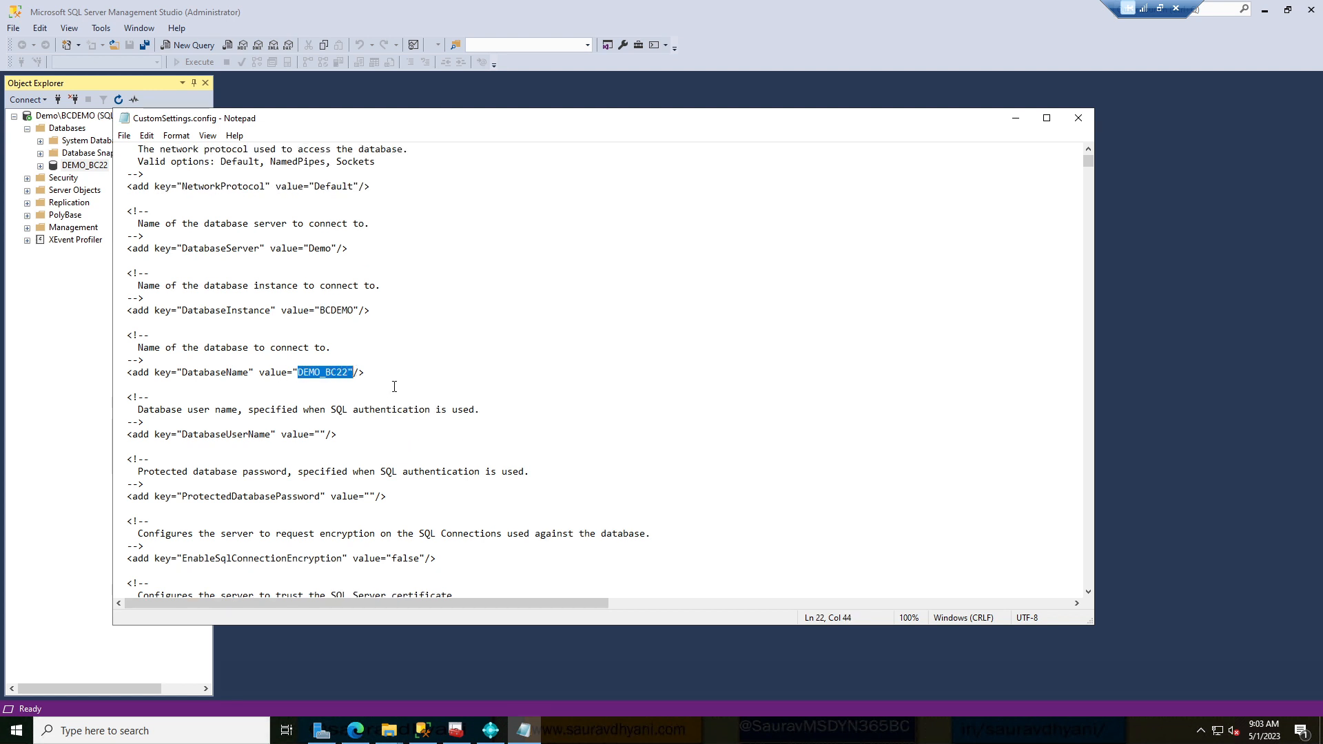
pyautogui.scroll(-2, 394, 386)
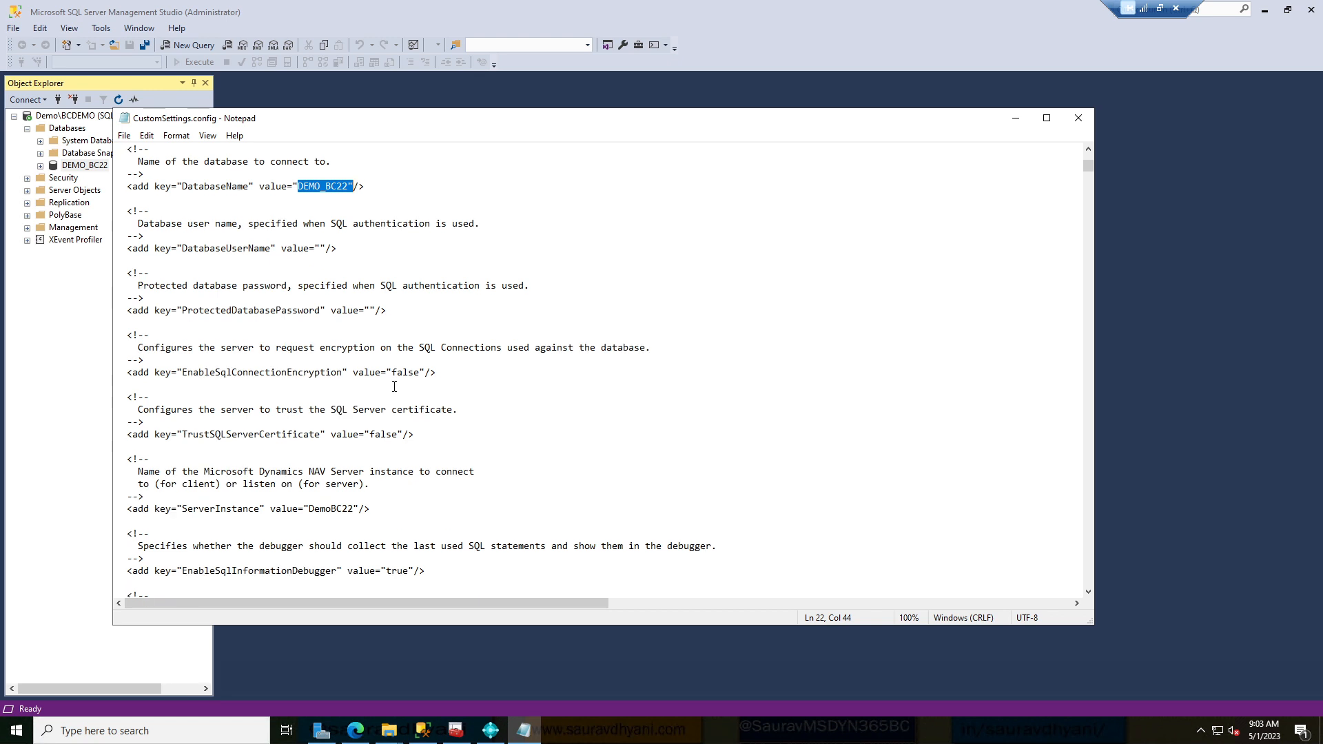
pyautogui.moveTo(226, 472); pyautogui.dragTo(199, 472)
pyautogui.click(328, 473)
pyautogui.doubleClick(328, 473)
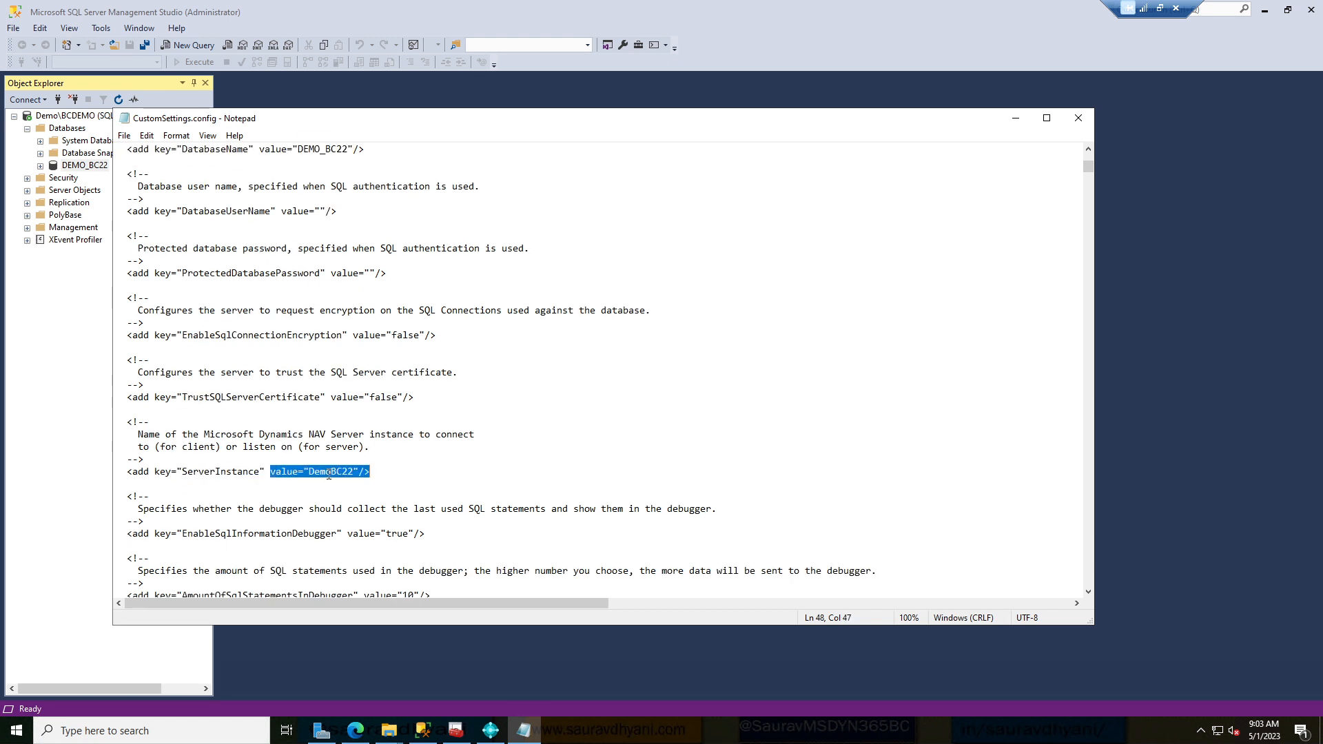
pyautogui.click(534, 736)
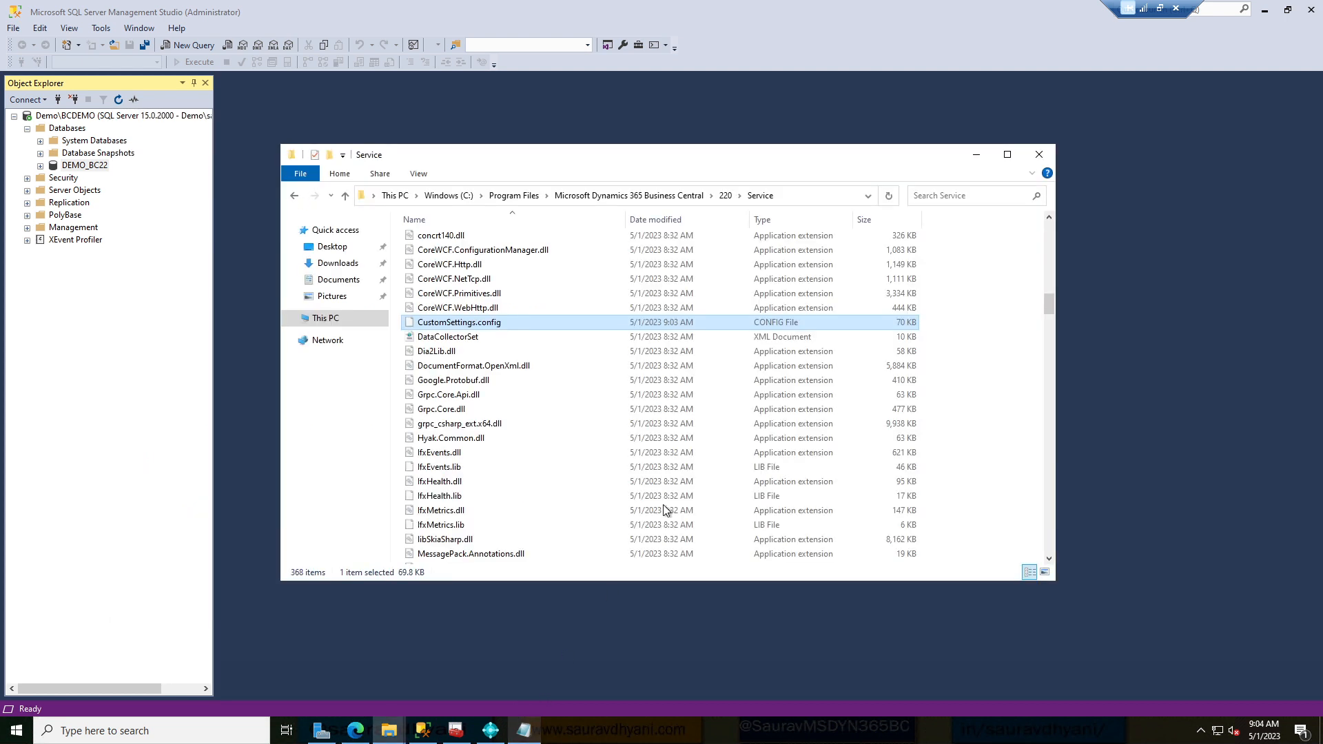
# Hide the Service folder and Management Studio, close the completed wizard, and open setup's context menu.
pyautogui.click(975, 156)
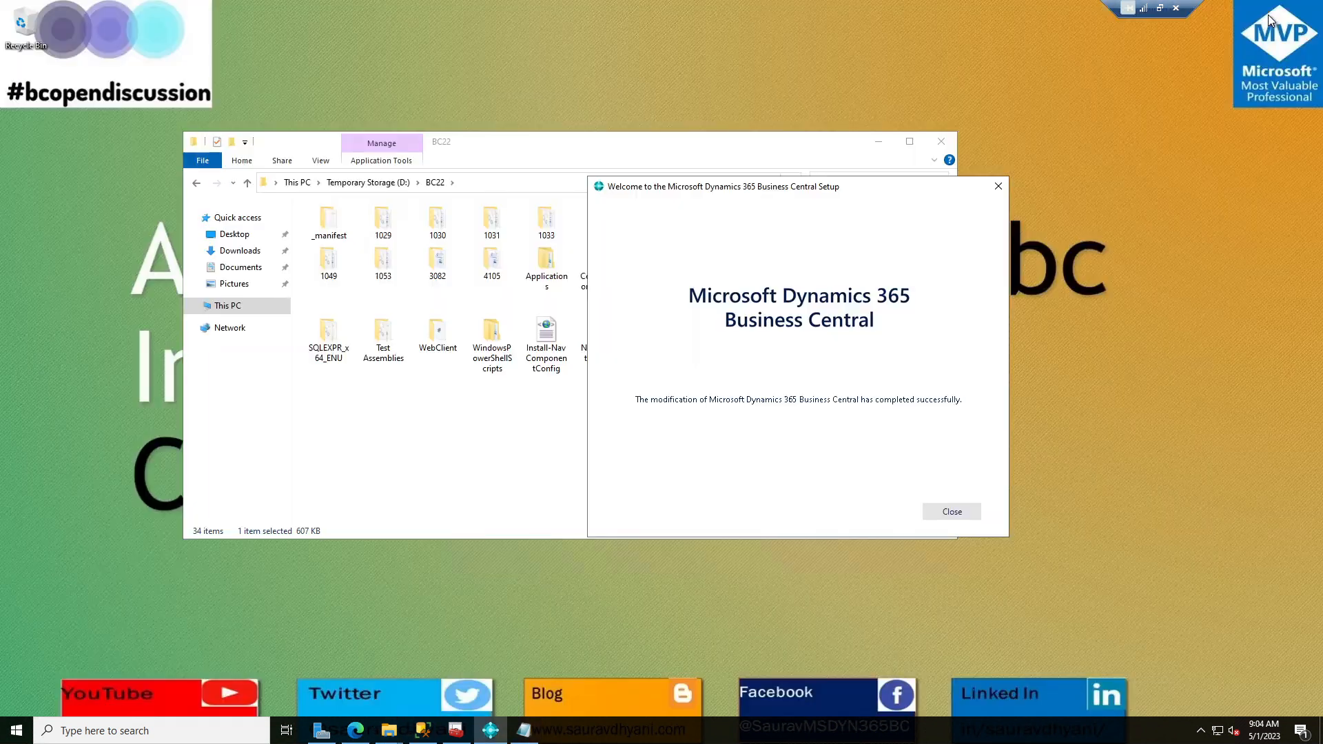
pyautogui.click(1268, 14)
pyautogui.click(939, 516)
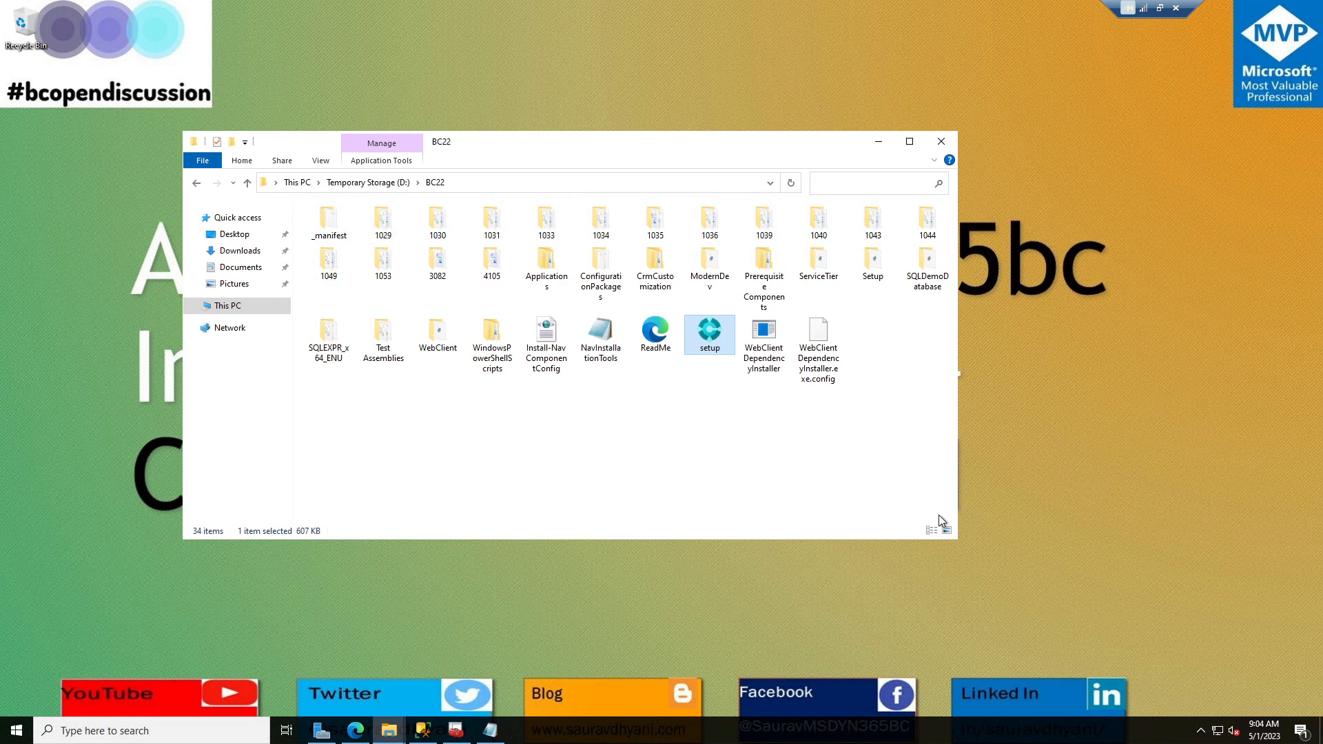
pyautogui.rightClick(723, 345)
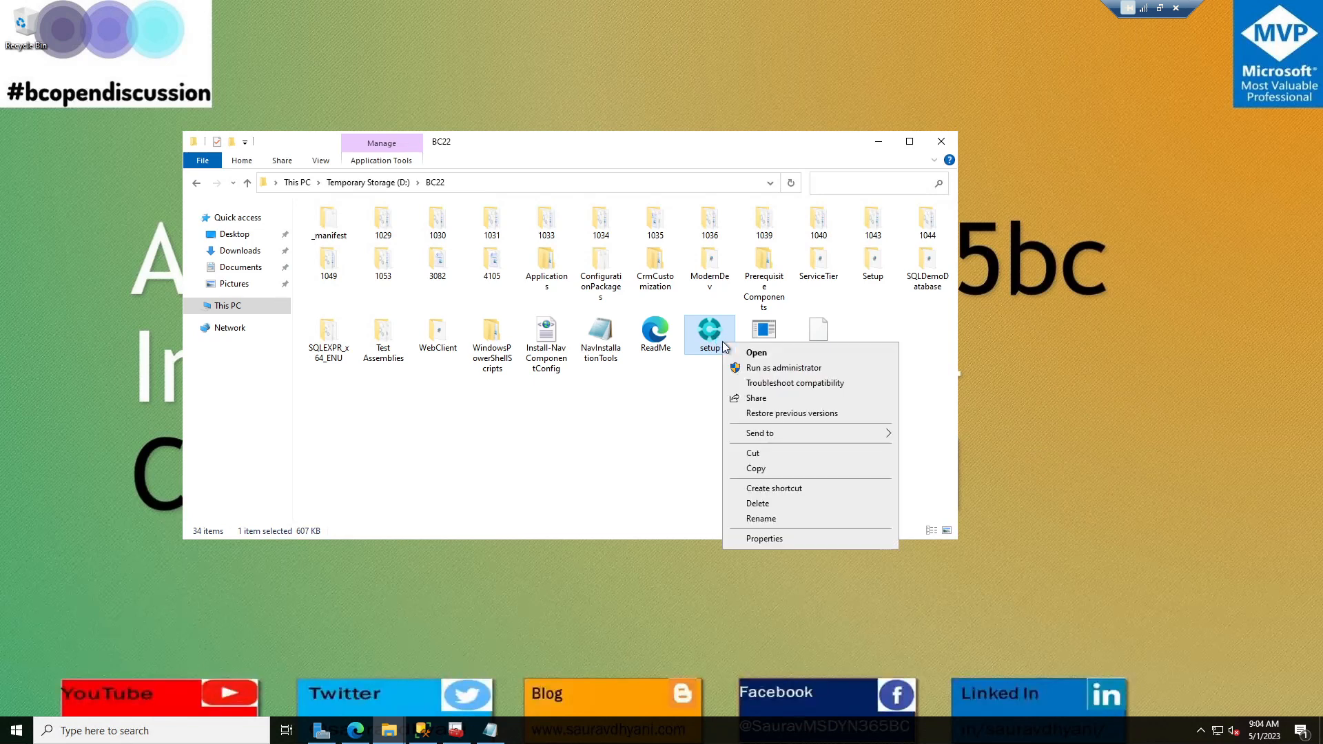
# Run setup as administrator, choose Add or remove components, and select Web Server Components.
pyautogui.click(762, 374)
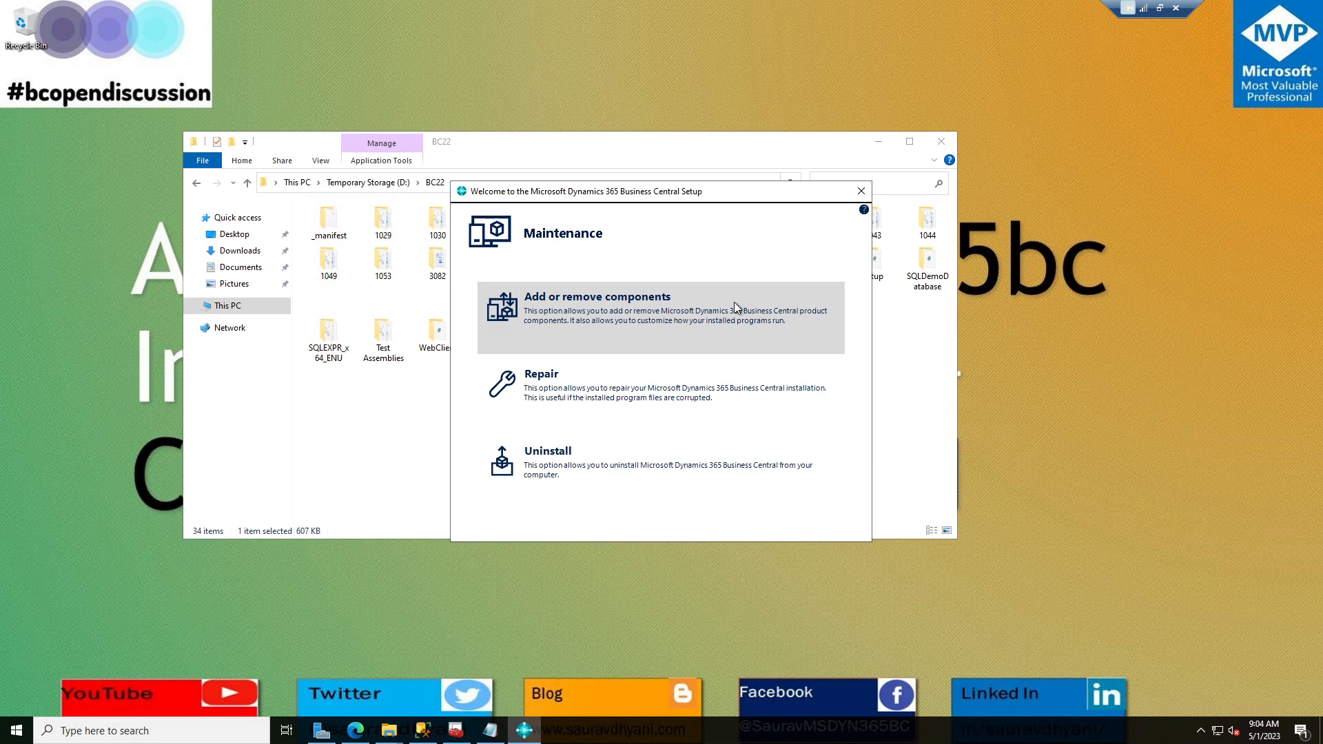
pyautogui.click(653, 324)
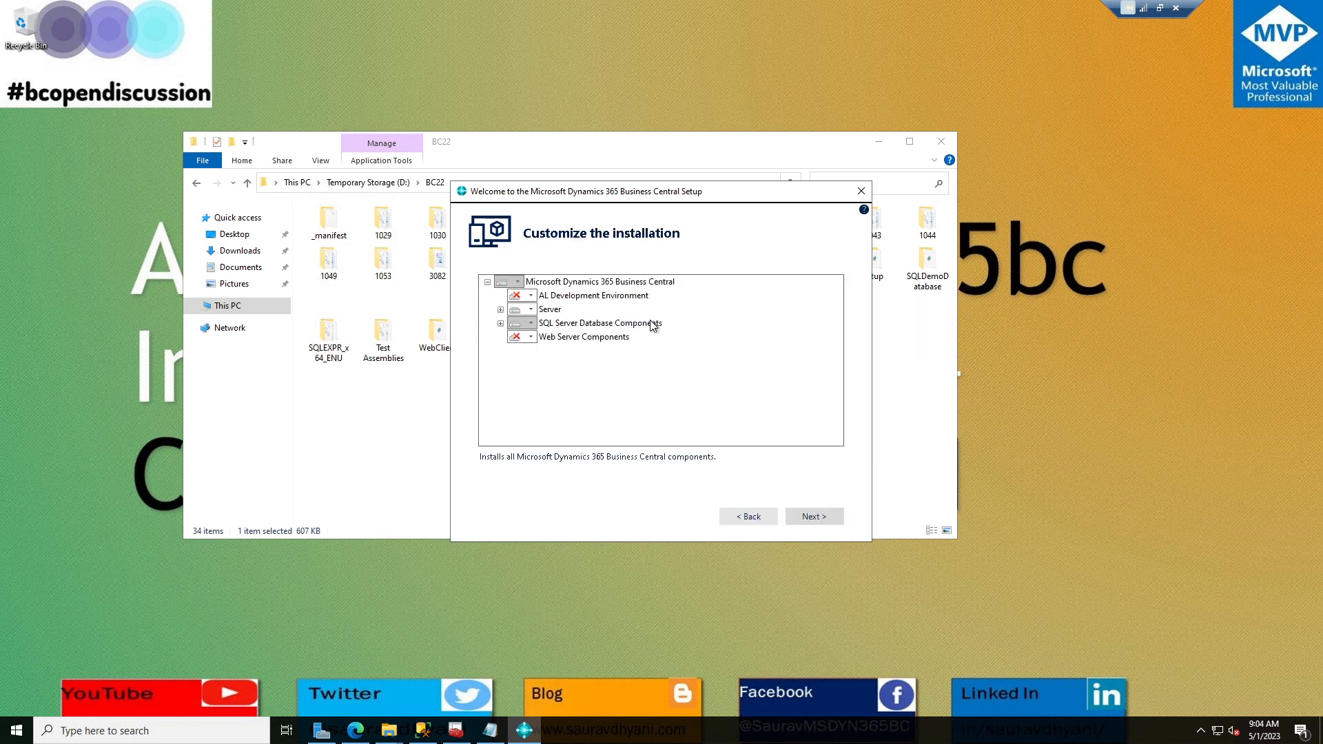
pyautogui.click(604, 342)
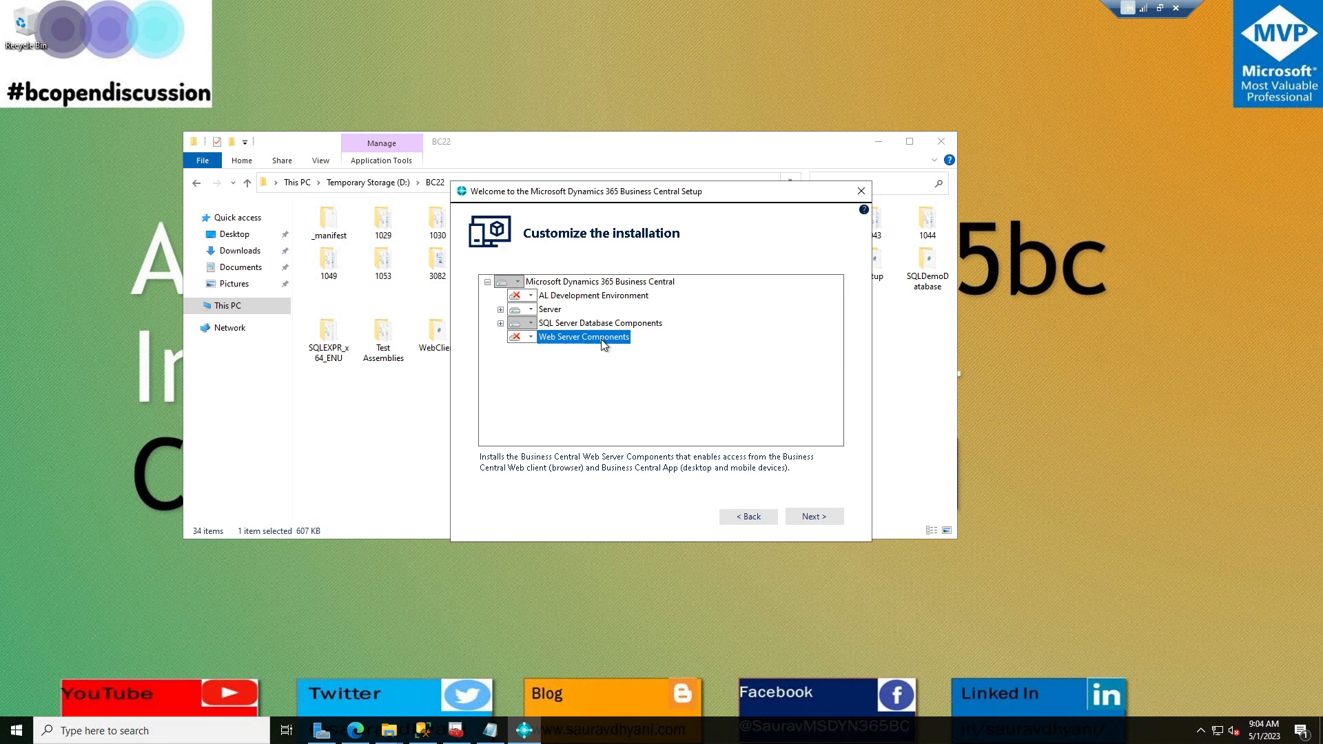
pyautogui.click(14, 732)
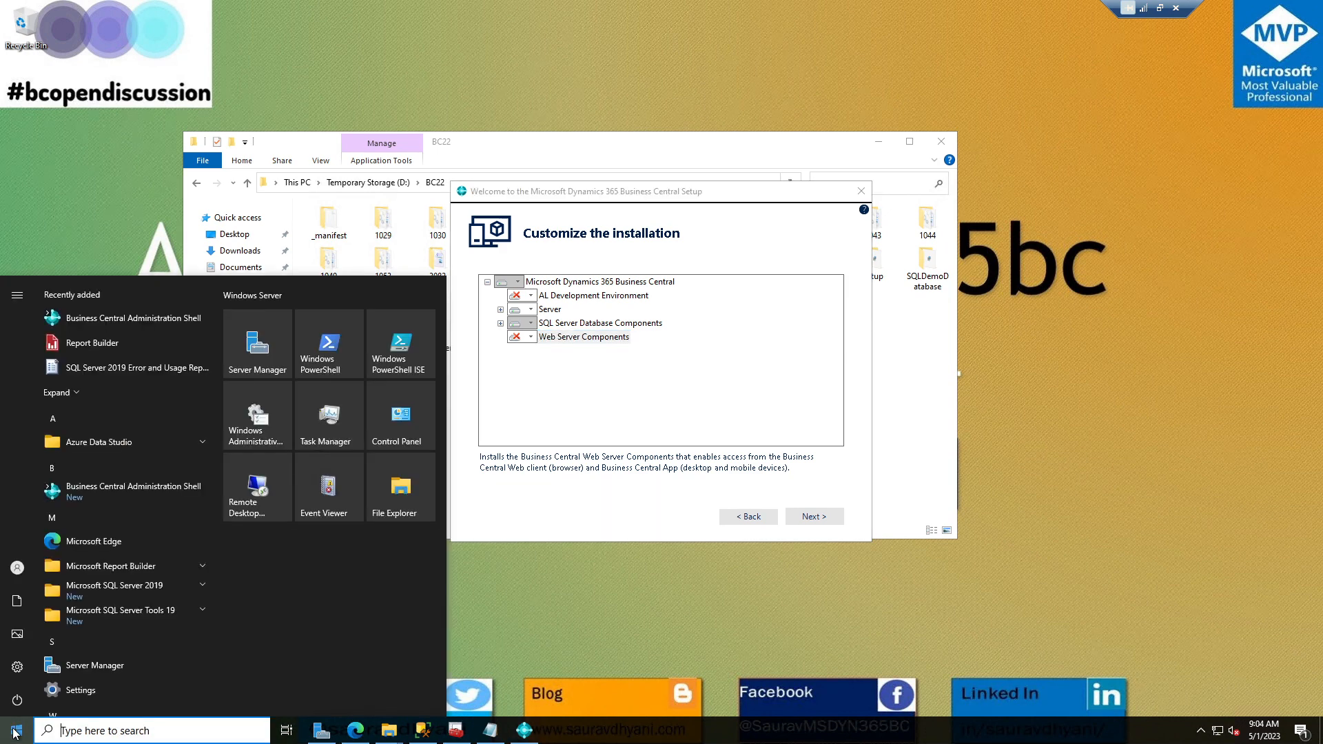
pyautogui.write('iis')
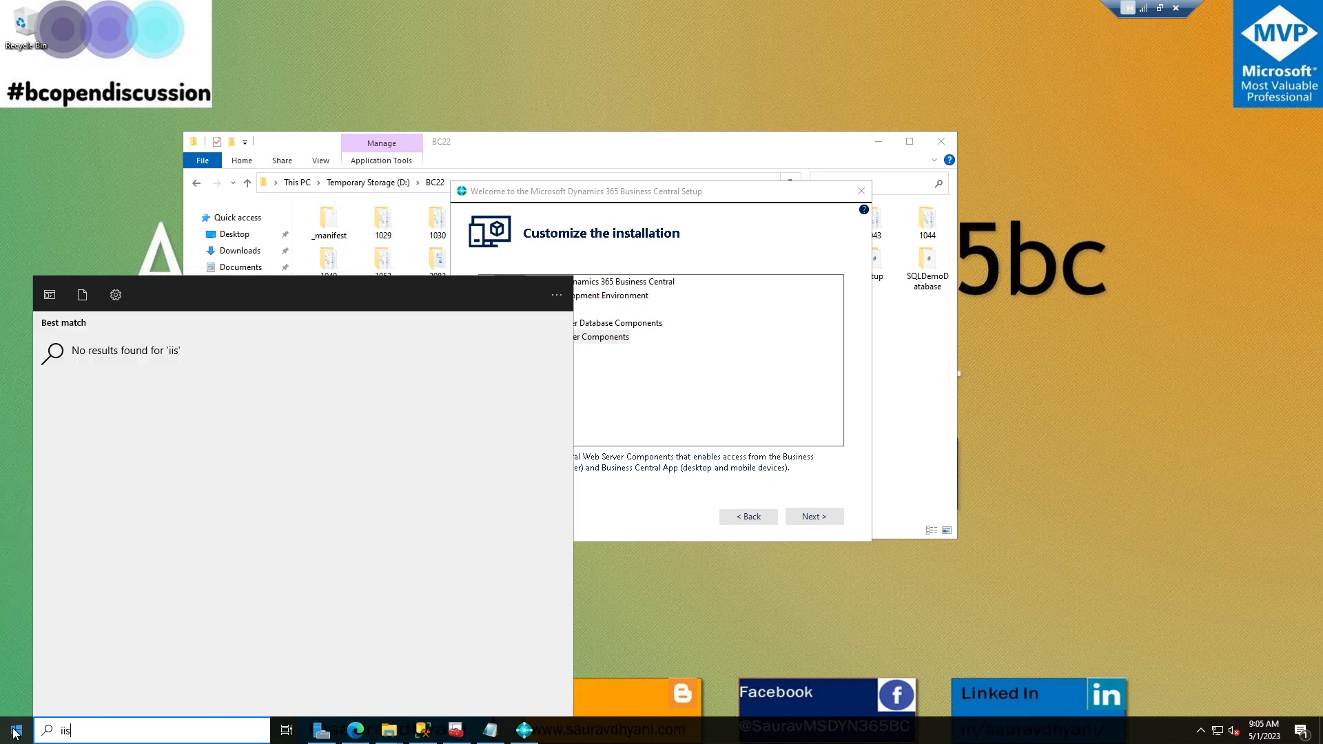
pyautogui.press('BackSpace')
pyautogui.press('BackSpace')
pyautogui.write('ss')
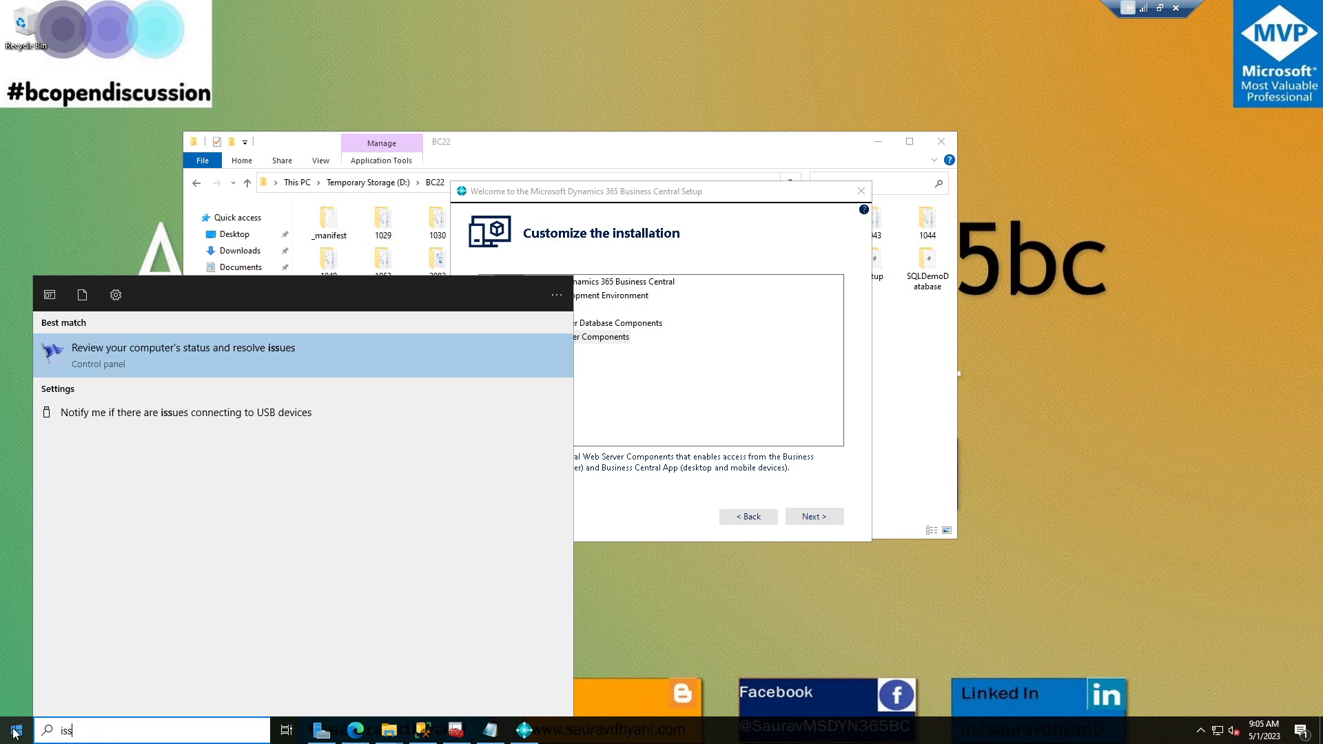
pyautogui.press('BackSpace')
pyautogui.press('BackSpace')
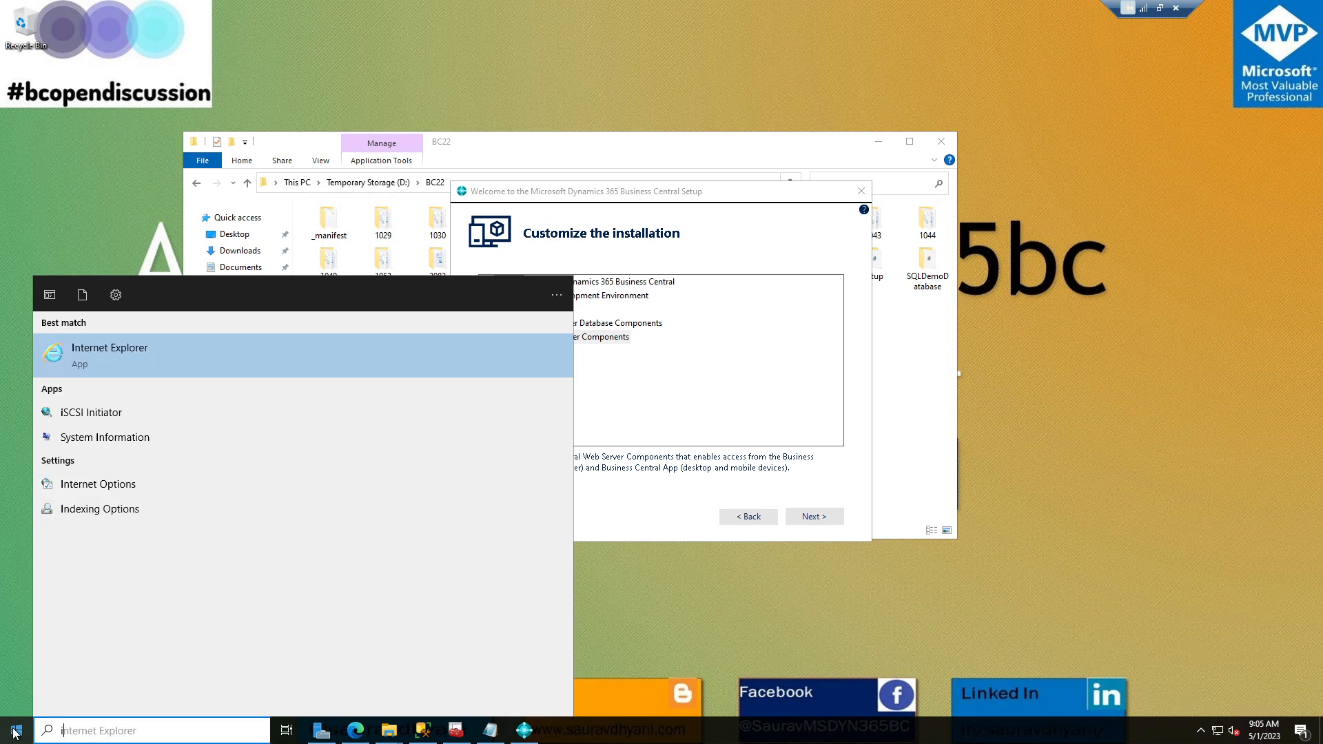
pyautogui.write('is')
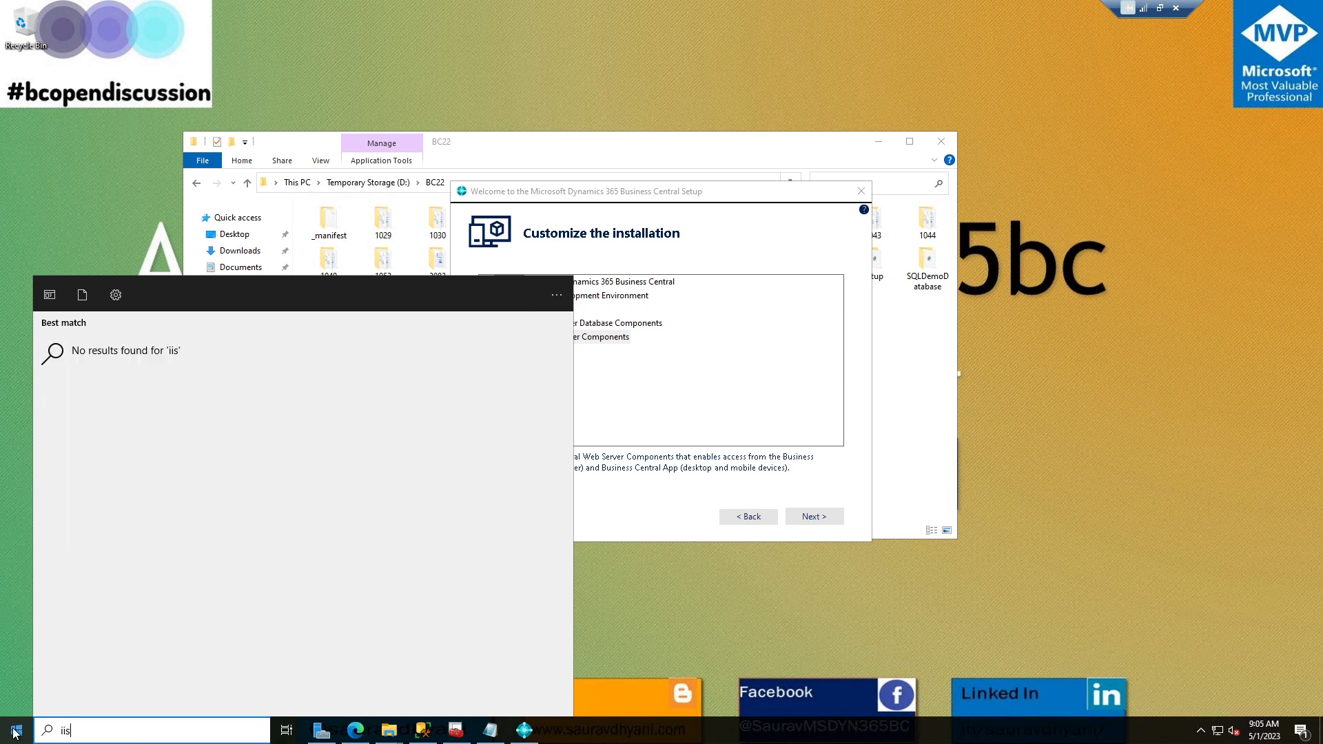
pyautogui.click(15, 732)
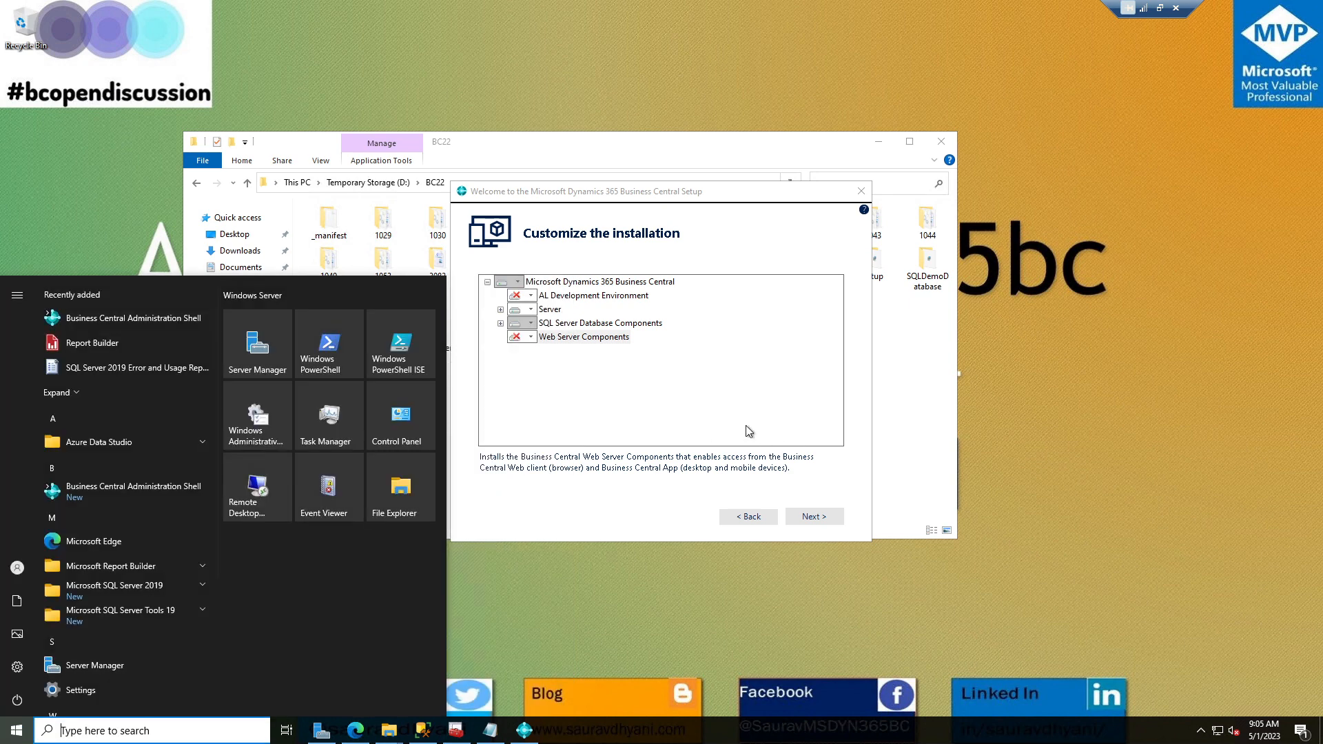
# Set Web Server Components to Run from My Computer and continue to Specify parameters.
pyautogui.click(510, 337)
pyautogui.click(531, 338)
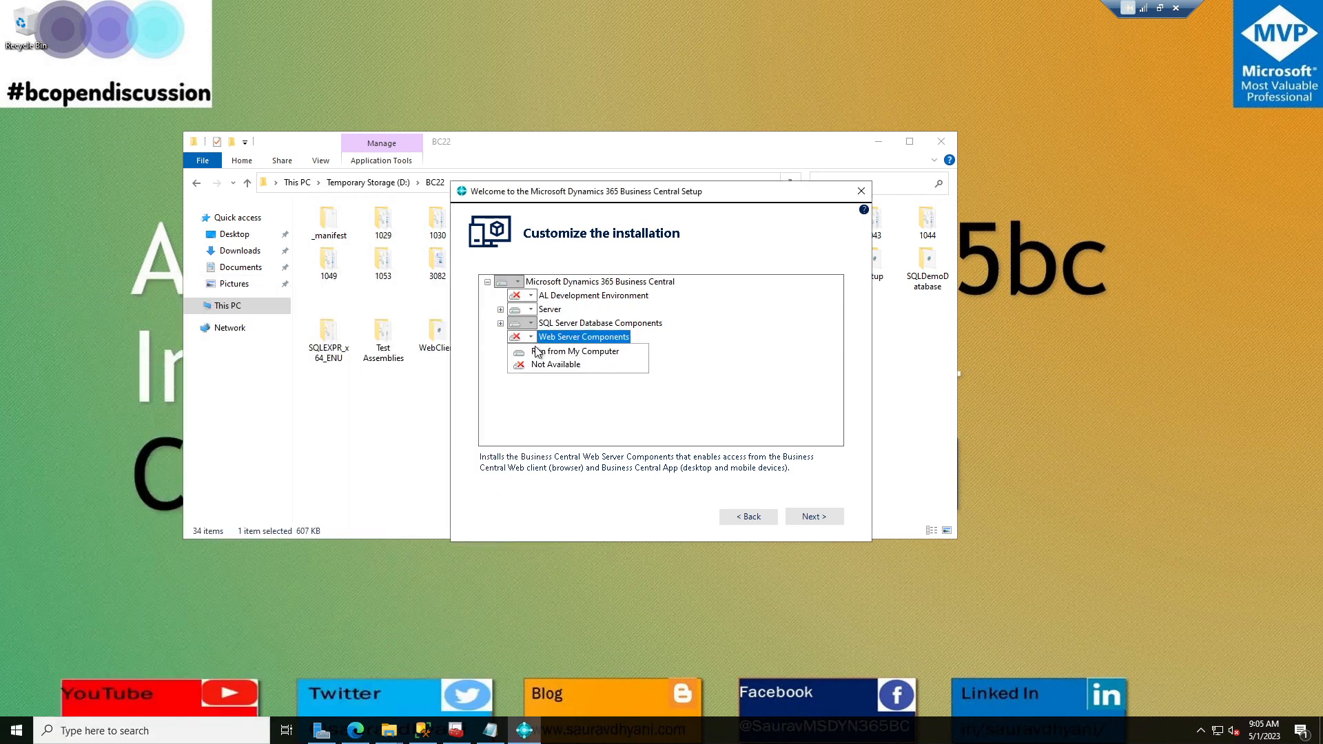
pyautogui.click(538, 352)
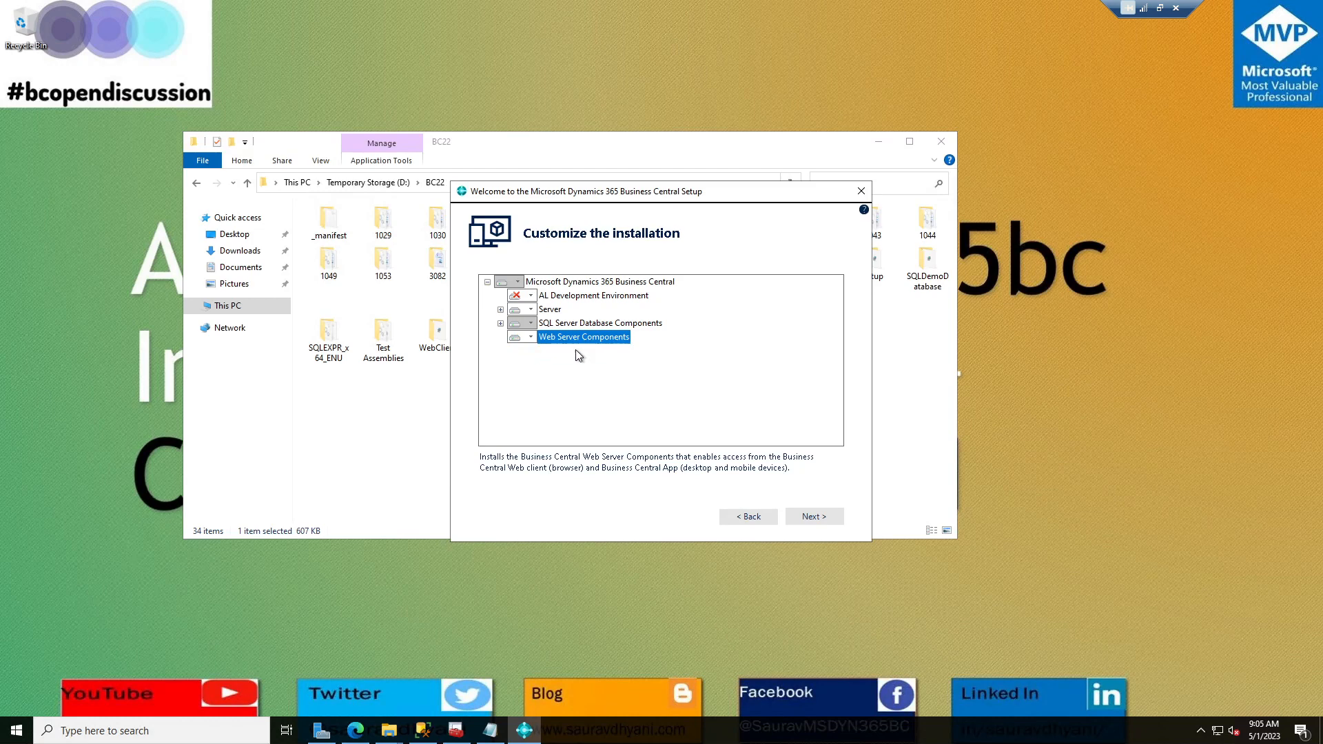
pyautogui.click(531, 338)
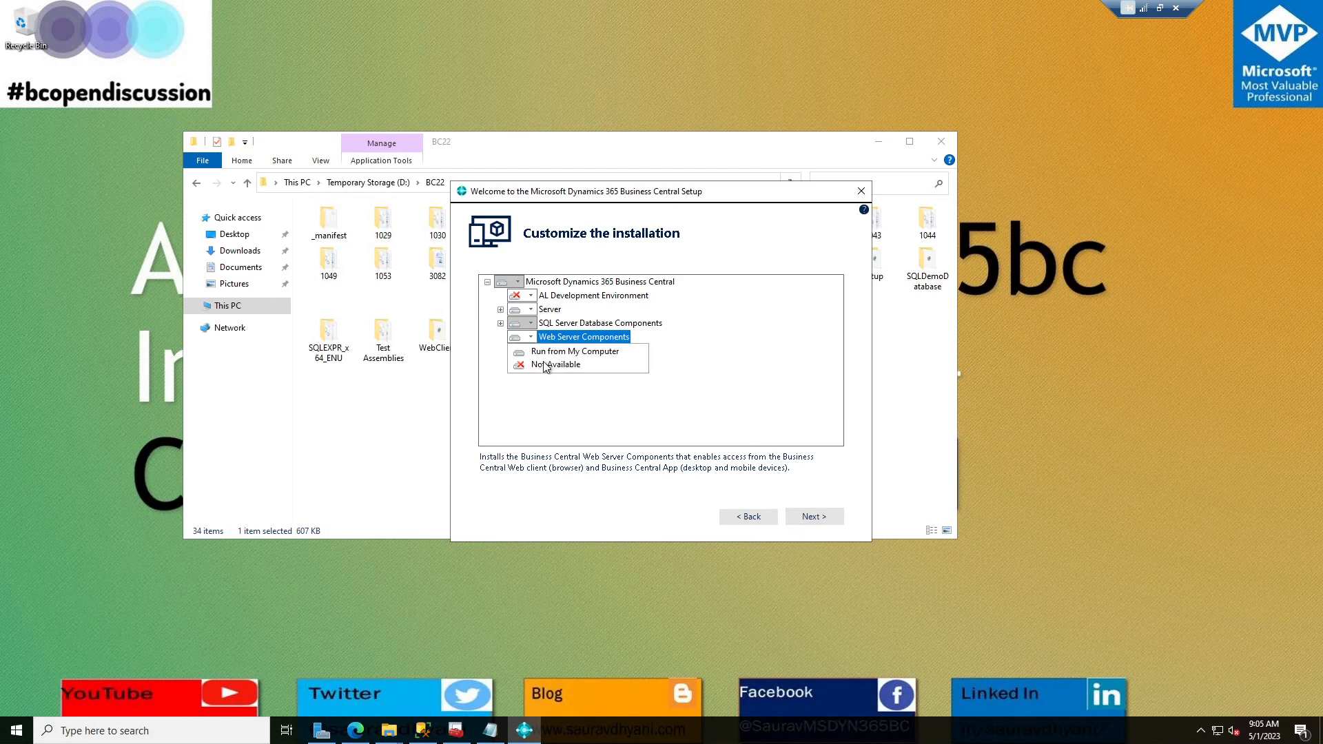
pyautogui.click(799, 404)
pyautogui.click(820, 520)
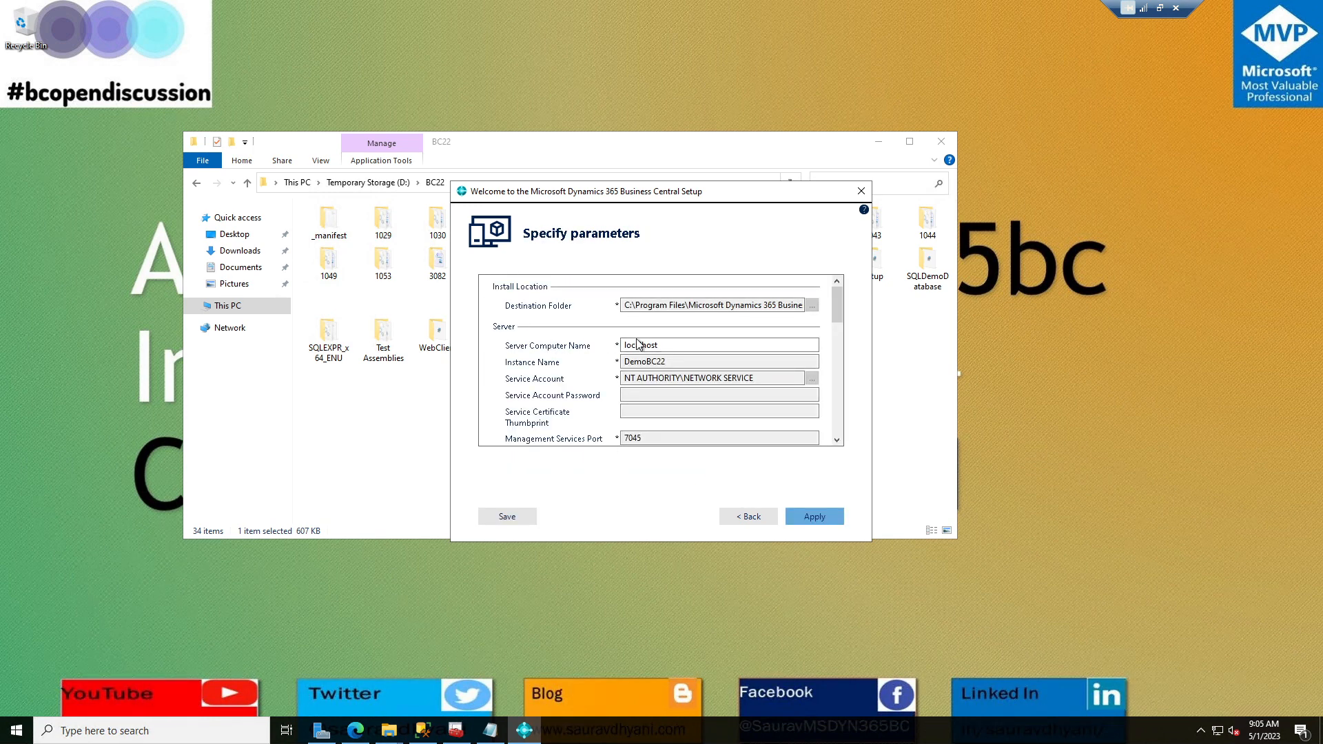
# Review instance DemoBC22 and web port 8080, keep IIS prerequisites on Install, and apply.
pyautogui.moveTo(668, 366); pyautogui.dragTo(616, 363)
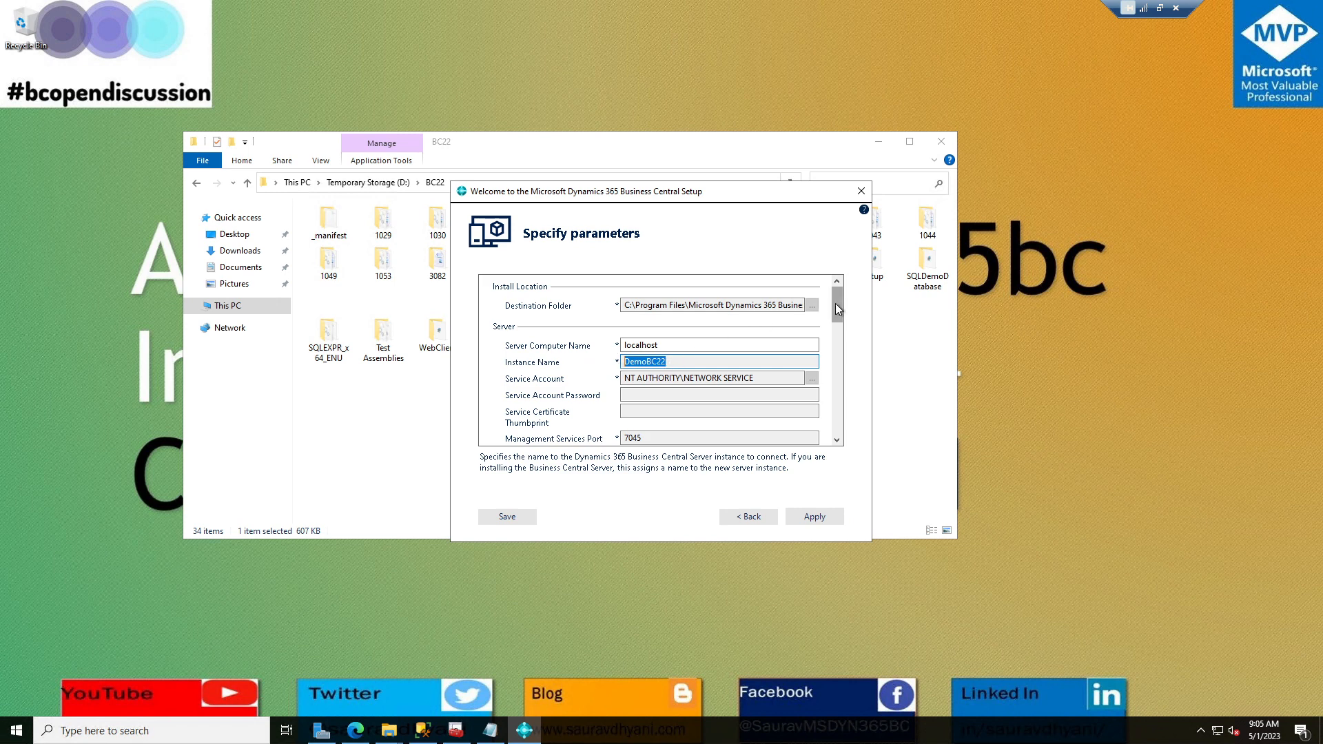
pyautogui.moveTo(836, 303); pyautogui.dragTo(842, 361)
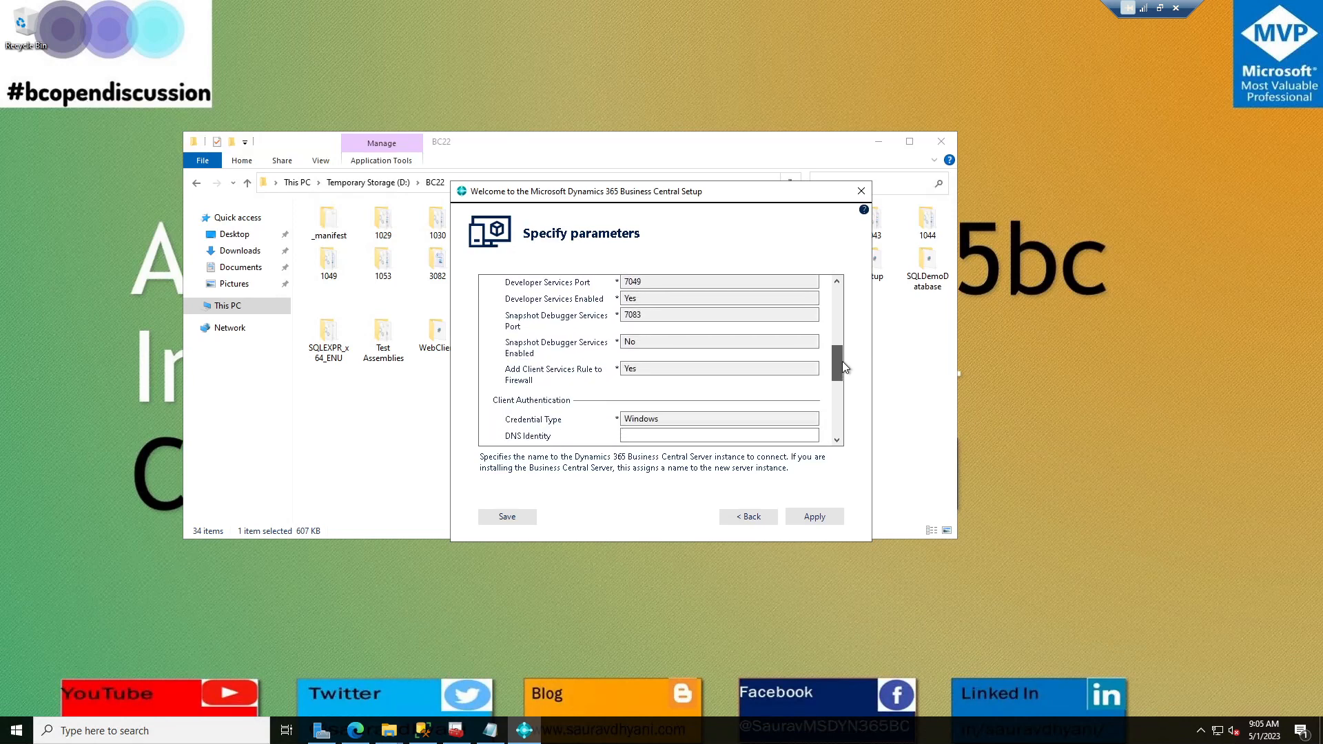
pyautogui.moveTo(842, 361); pyautogui.dragTo(843, 388)
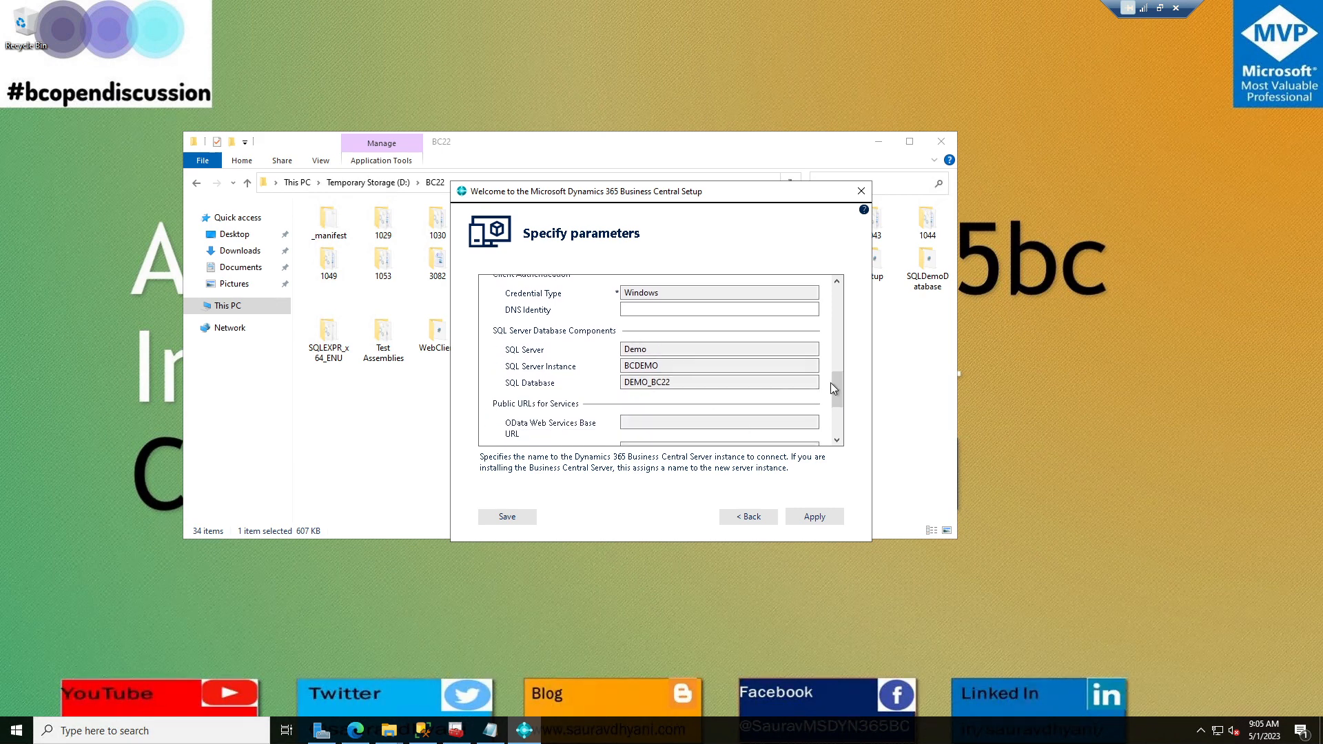
pyautogui.moveTo(837, 383); pyautogui.dragTo(837, 431)
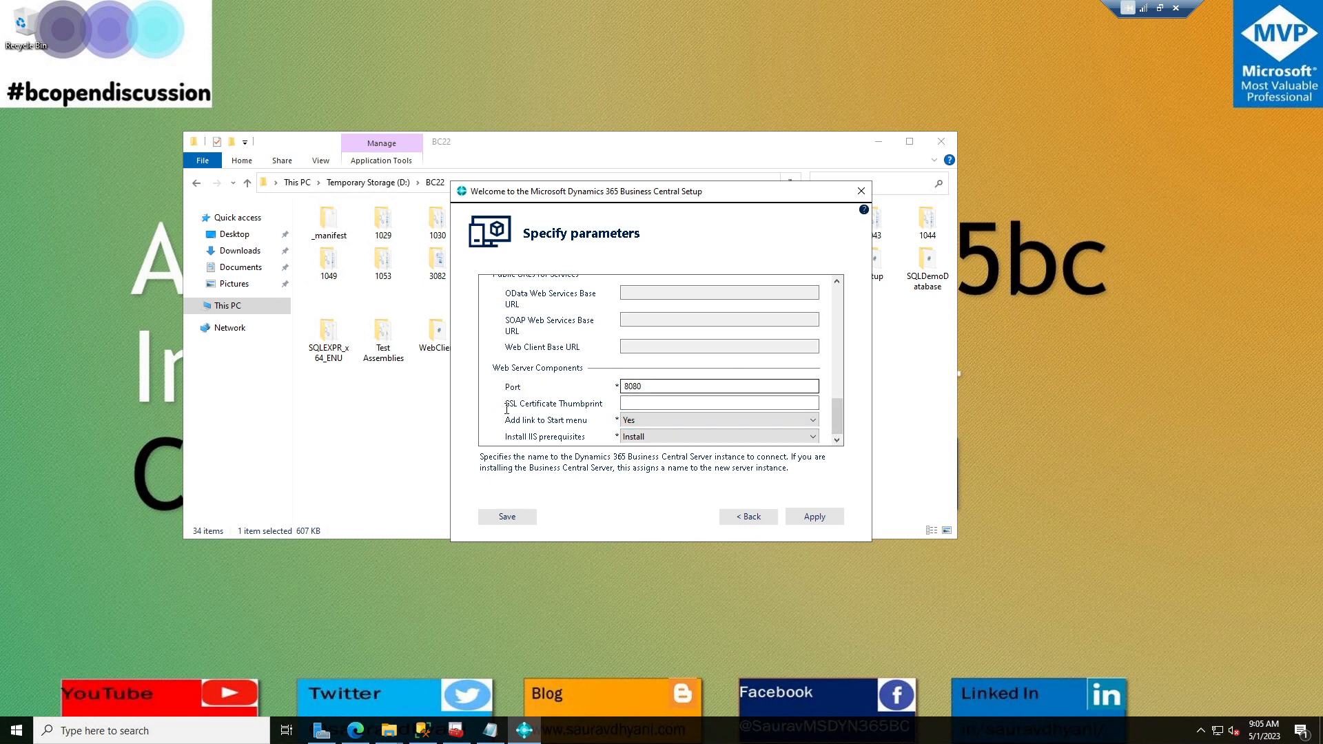
pyautogui.click(667, 437)
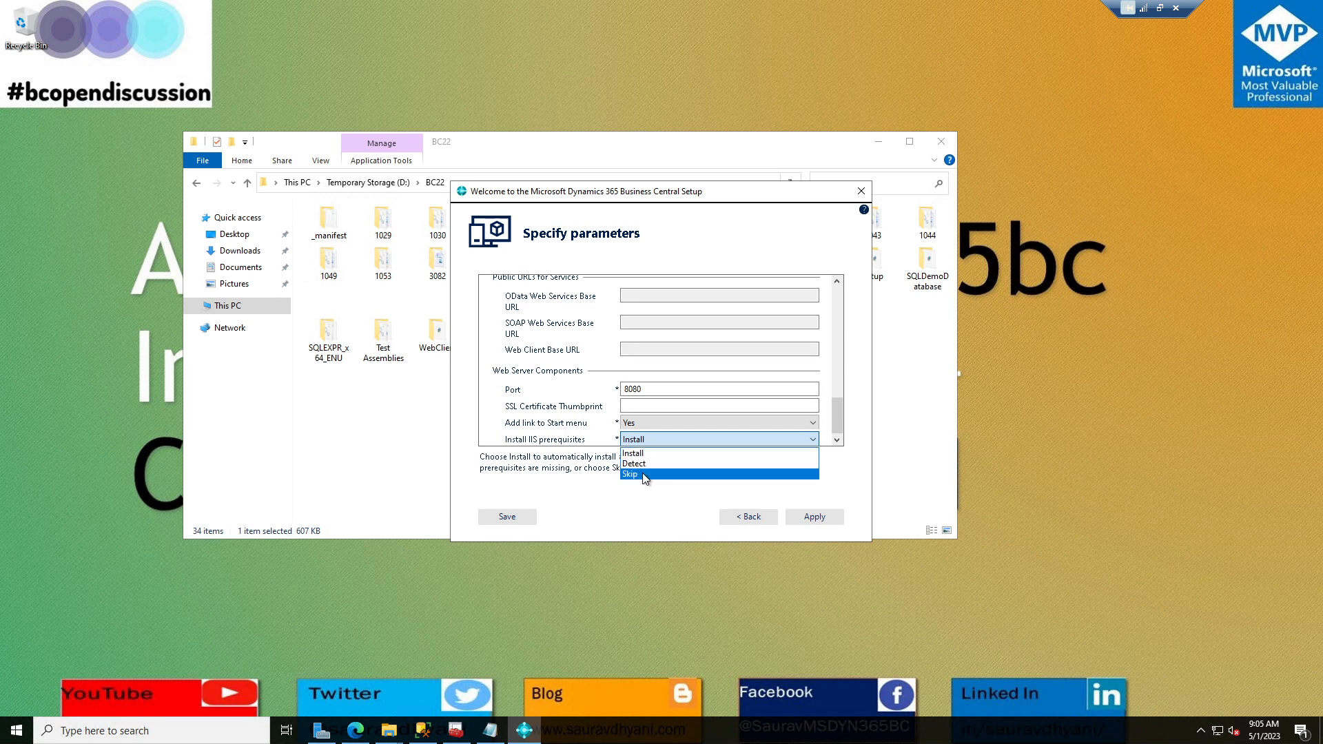
pyautogui.click(648, 452)
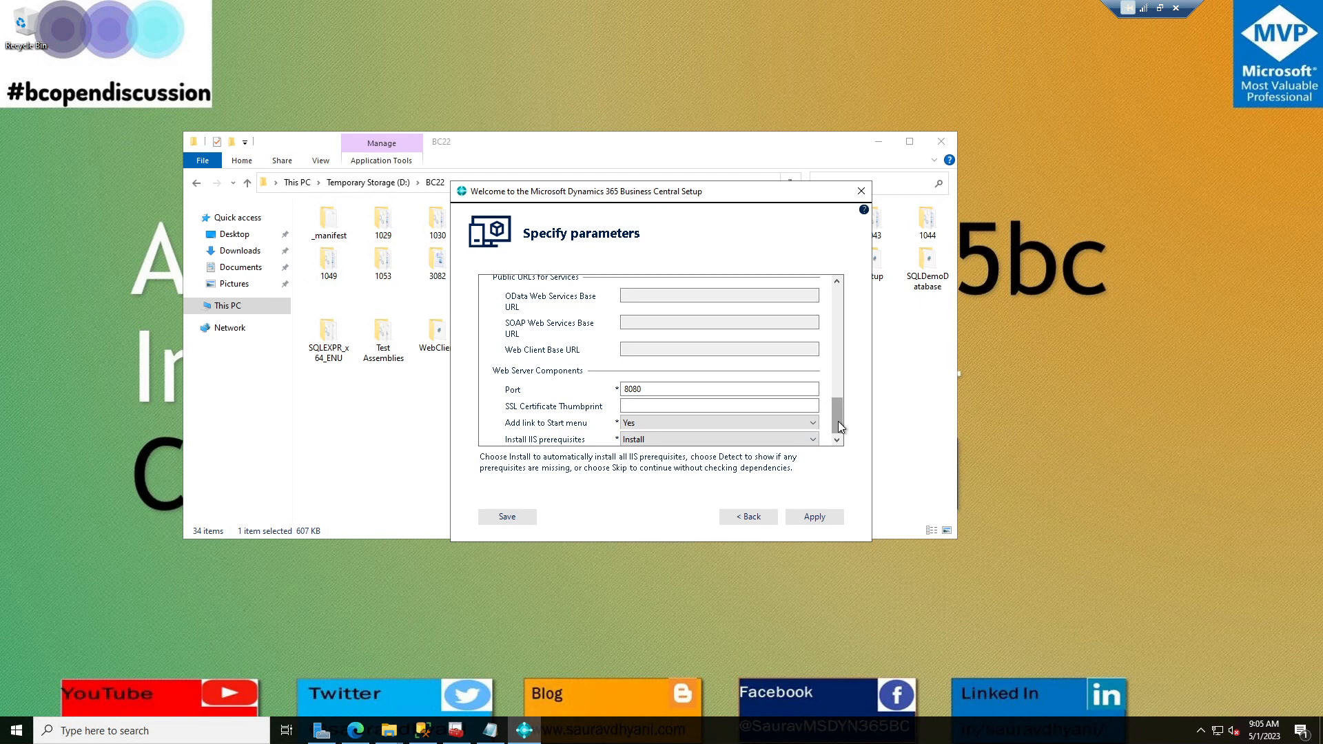
pyautogui.moveTo(838, 421); pyautogui.dragTo(838, 286)
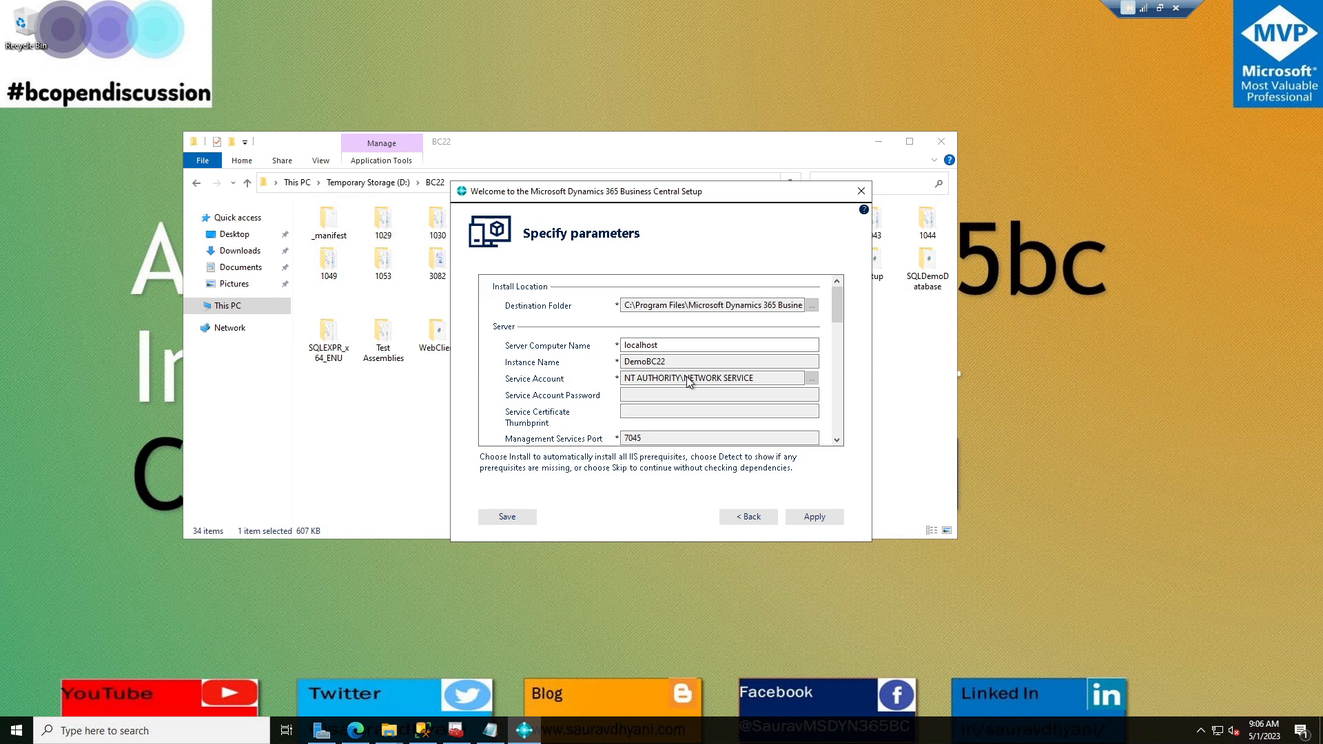
pyautogui.moveTo(835, 313); pyautogui.dragTo(836, 454)
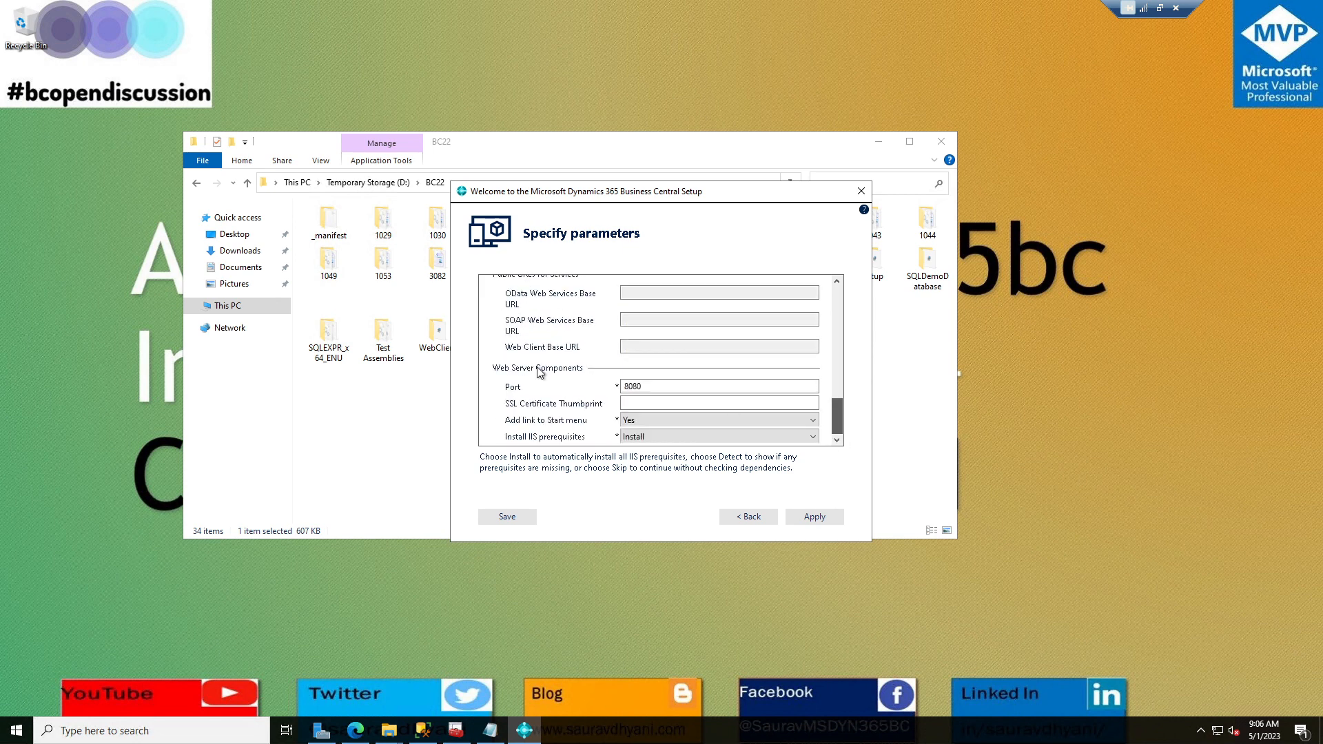
pyautogui.click(827, 521)
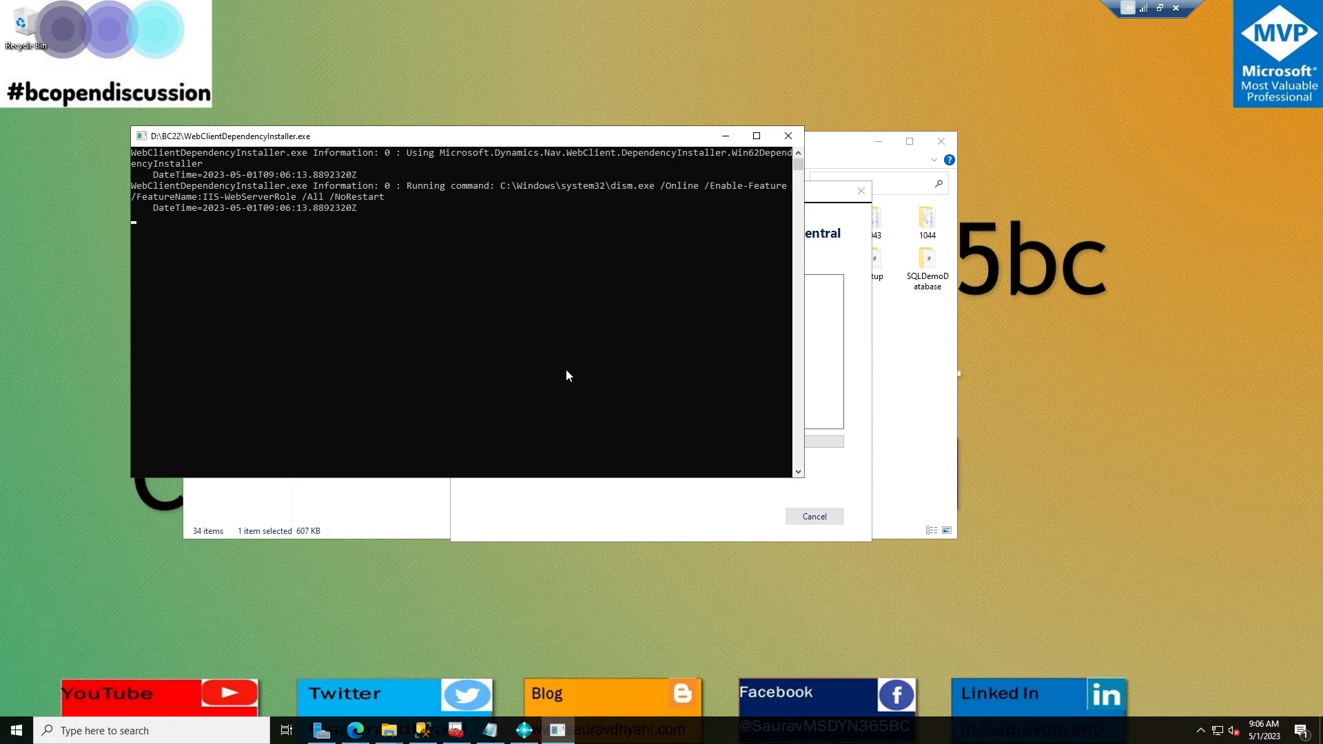
# Leave the web client dependency installer running and switch to SQL Server Management Studio.
pyautogui.click(428, 739)
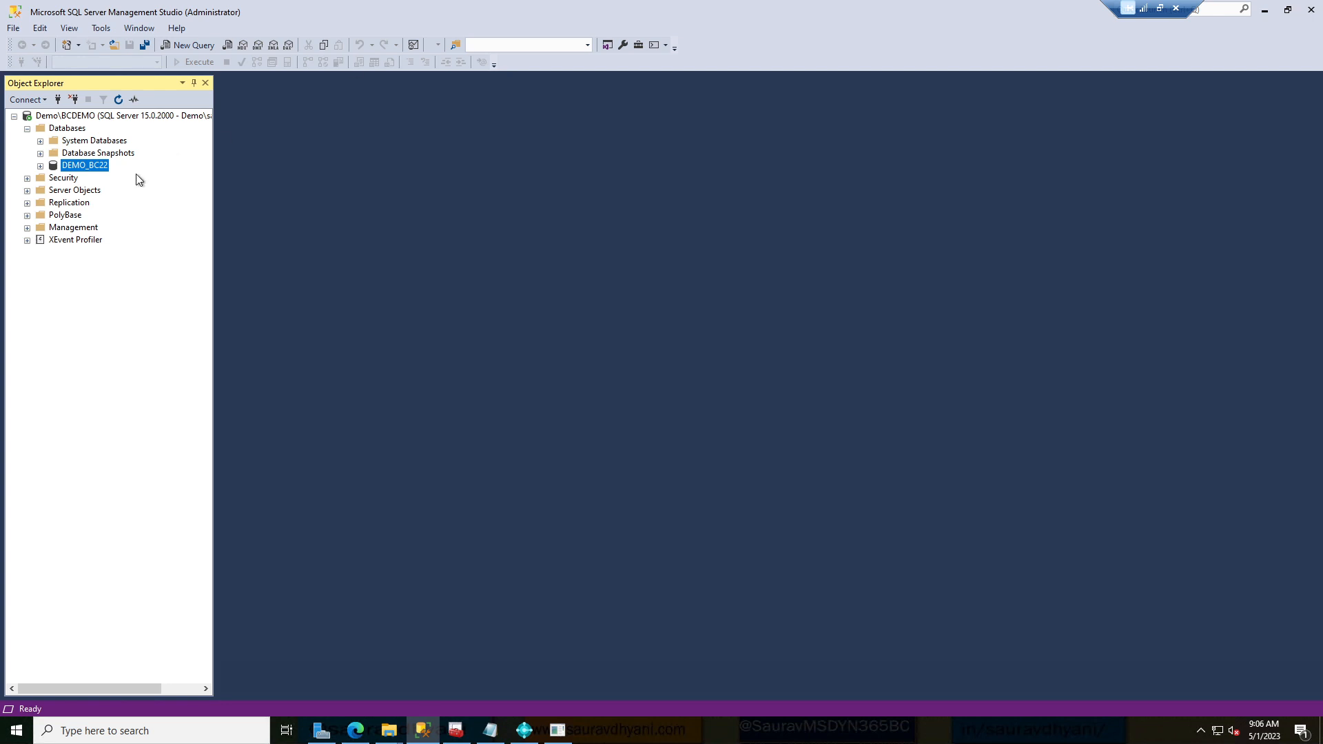
# Create a Windows login for NT AUTHORITY\NETWORK SERVICE under Security > Logins.
pyautogui.click(27, 179)
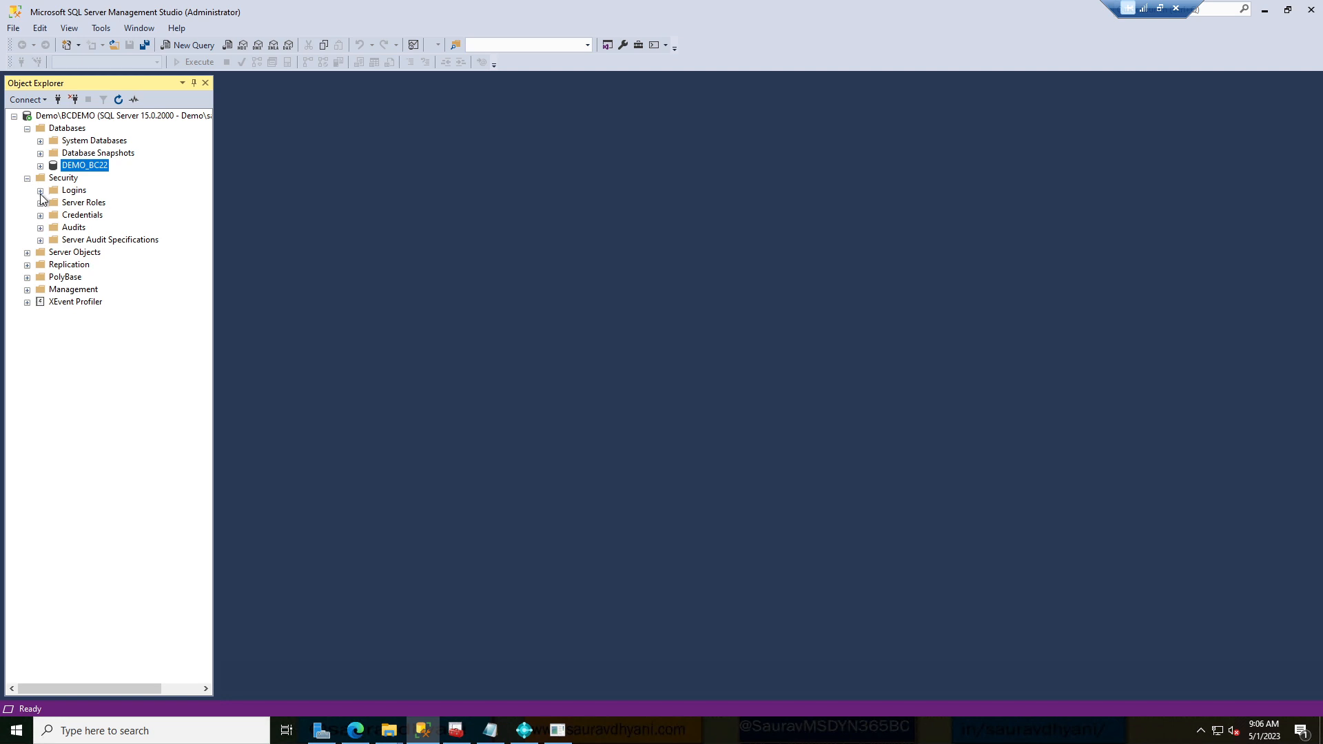
pyautogui.click(39, 191)
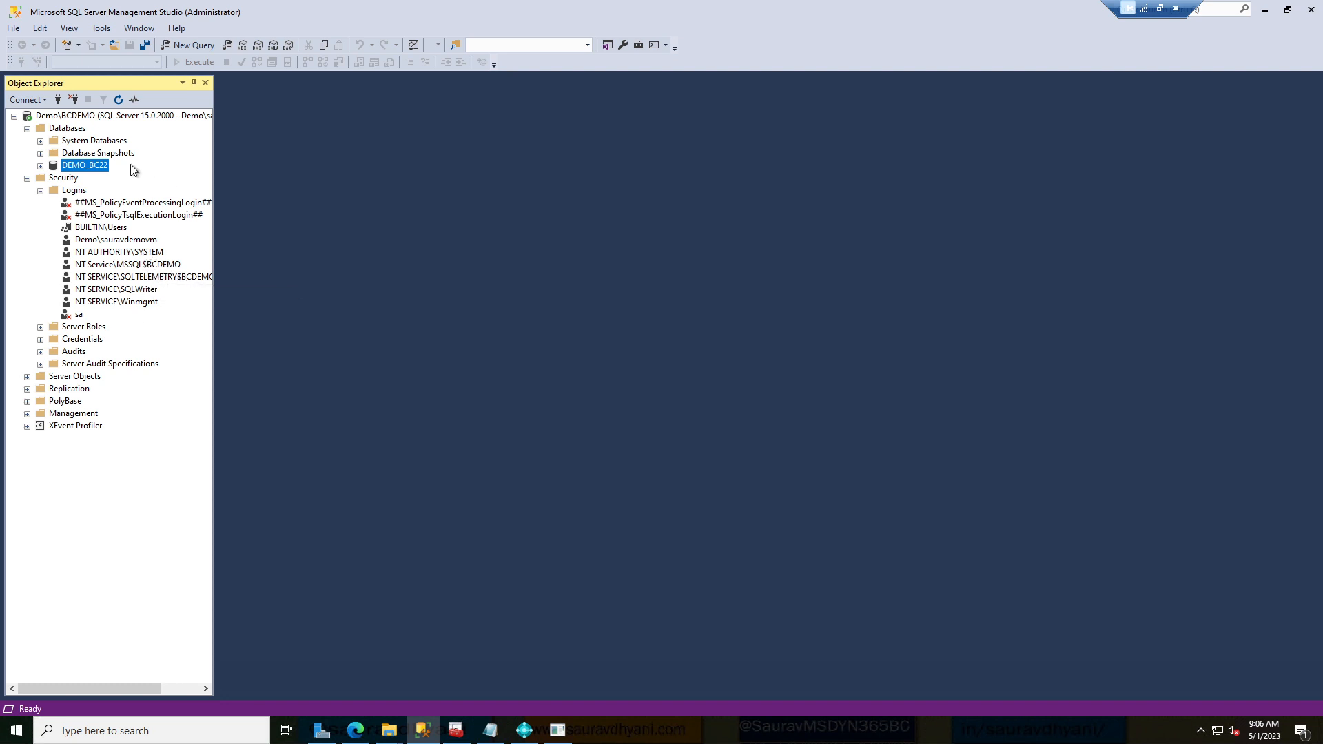
pyautogui.rightClick(68, 195)
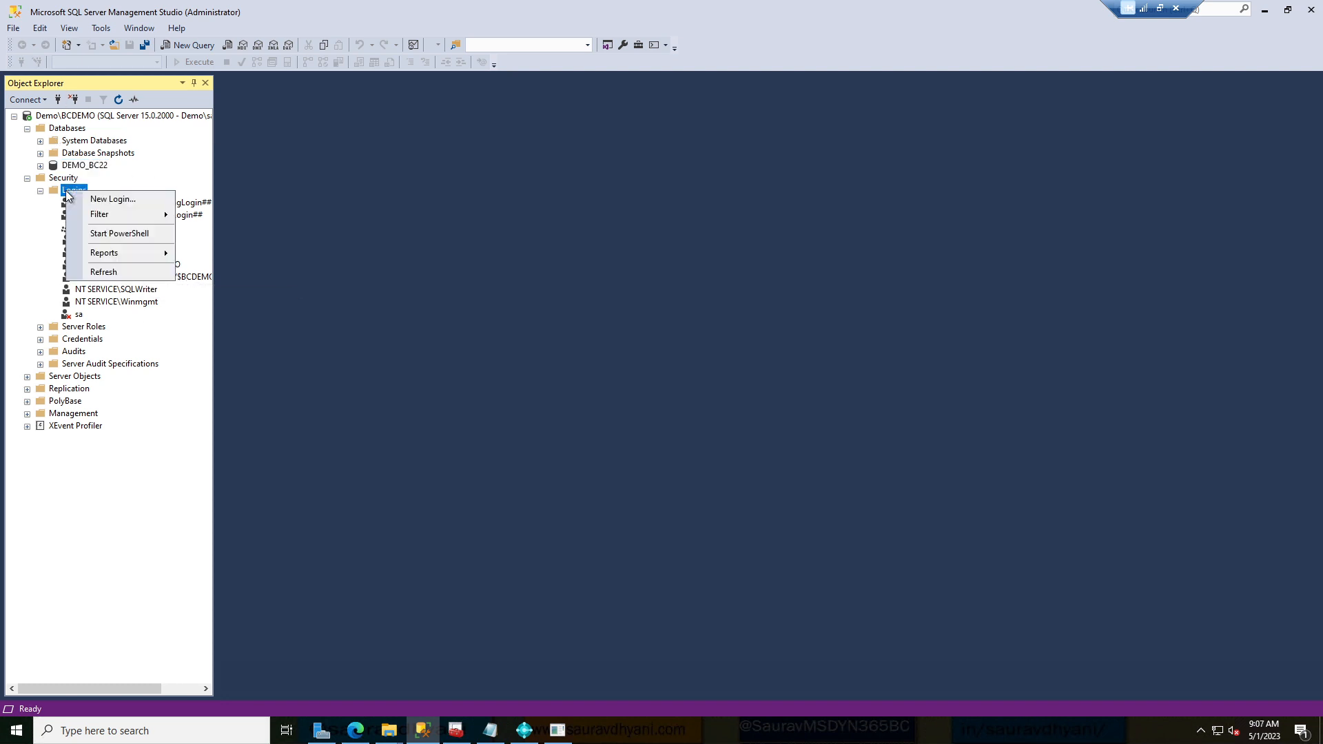
pyautogui.click(101, 198)
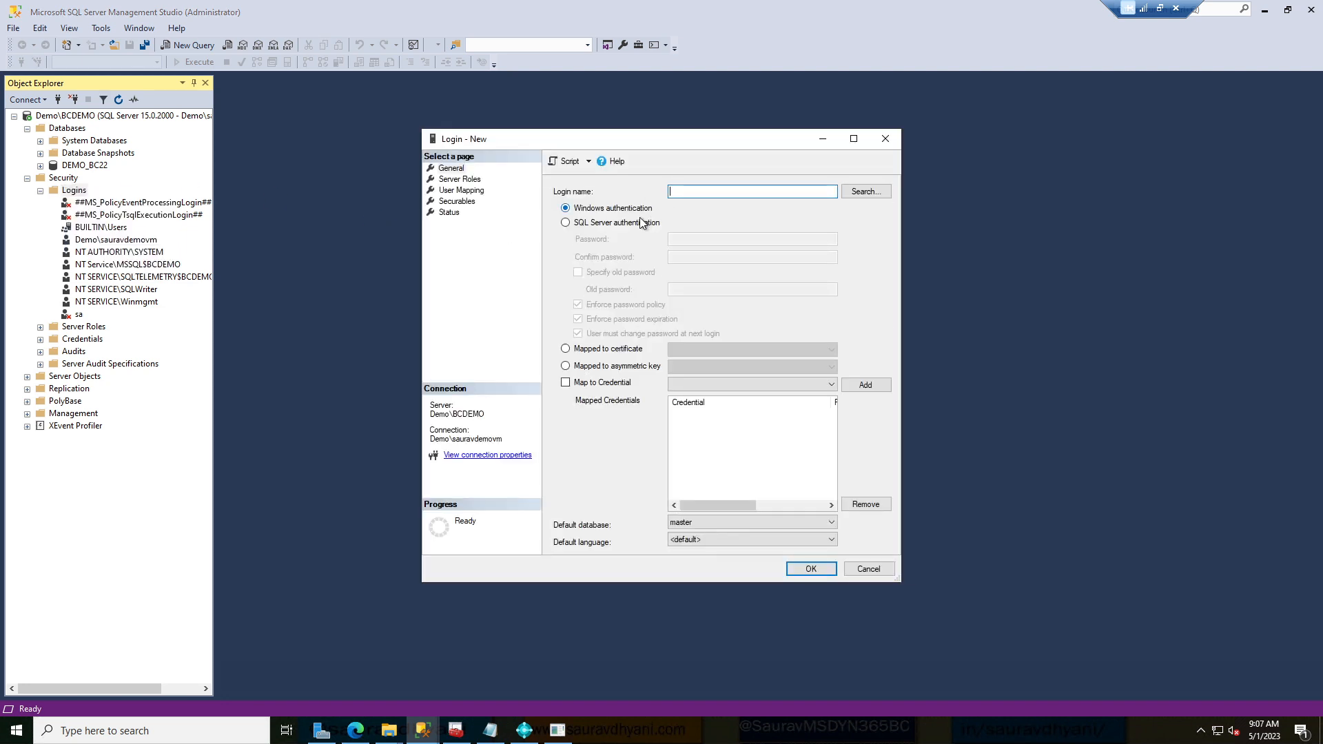
pyautogui.write('N')
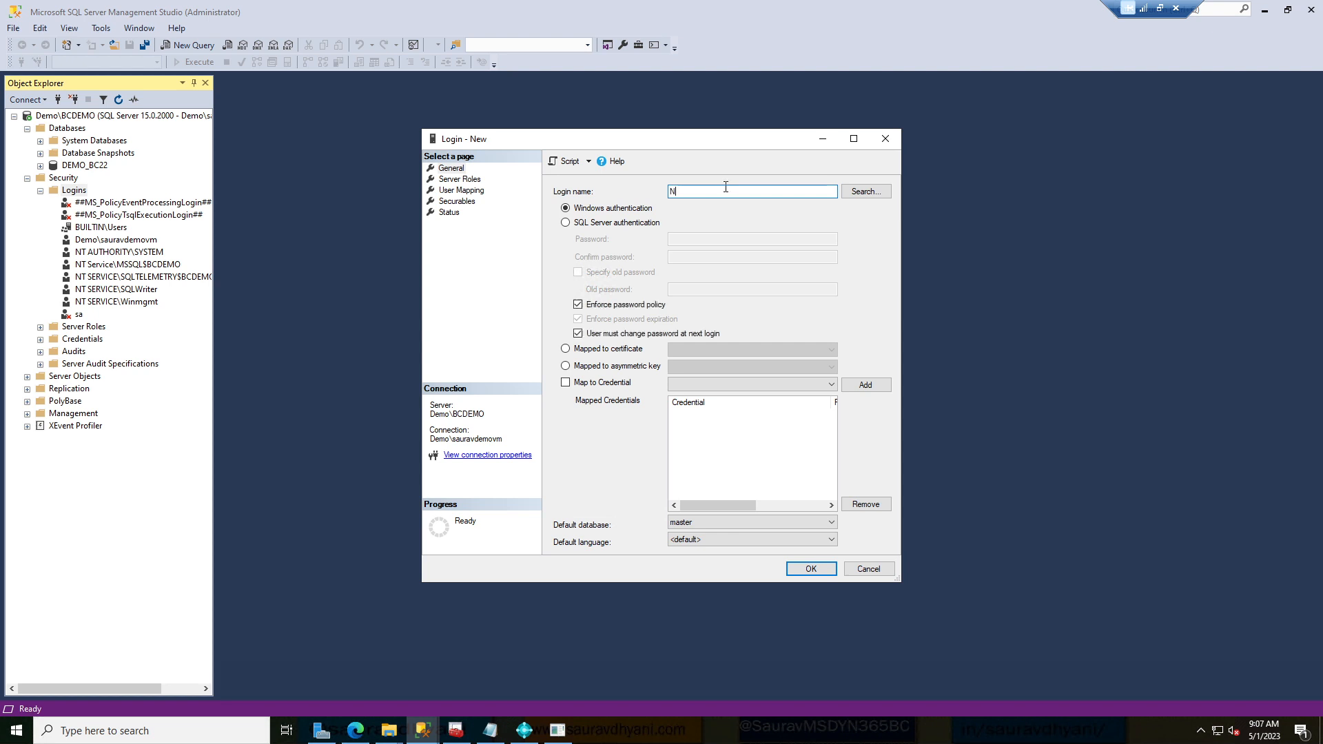
pyautogui.write('etwork Ser')
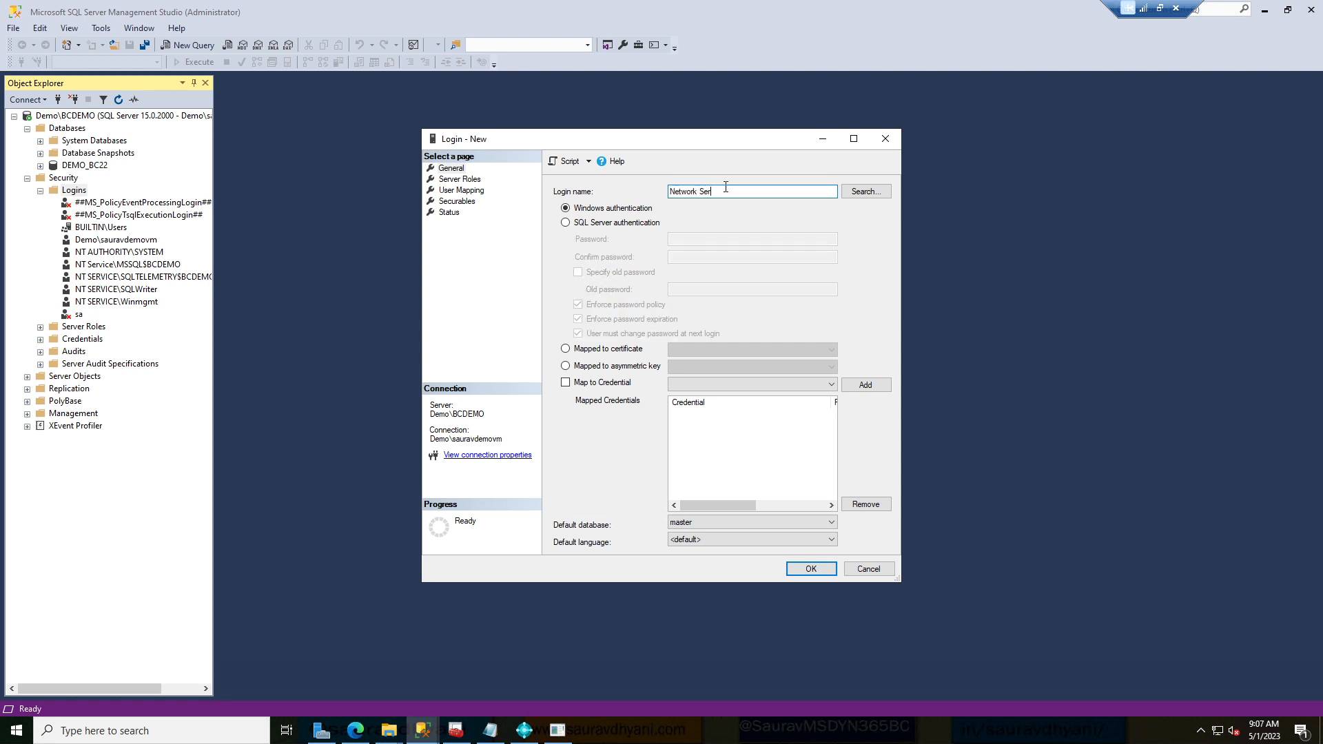
pyautogui.write('vice')
pyautogui.click(883, 193)
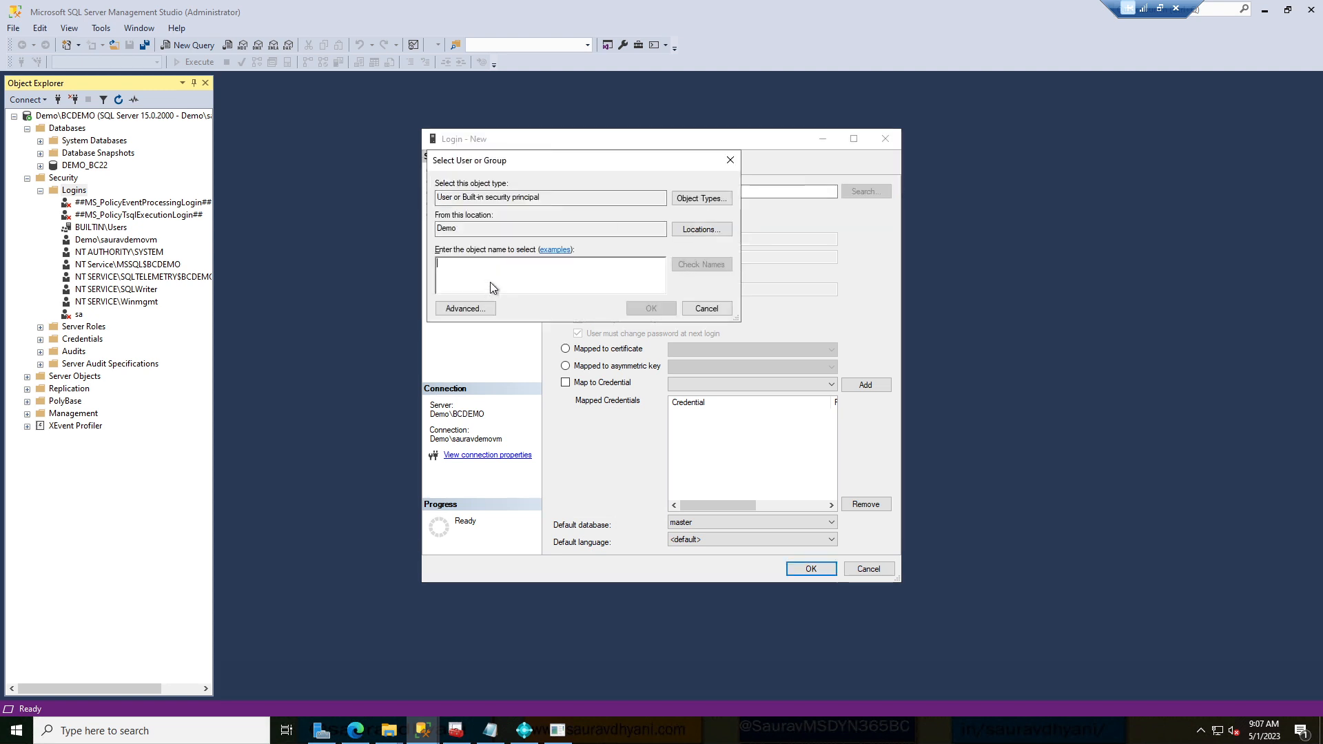
pyautogui.write('netw')
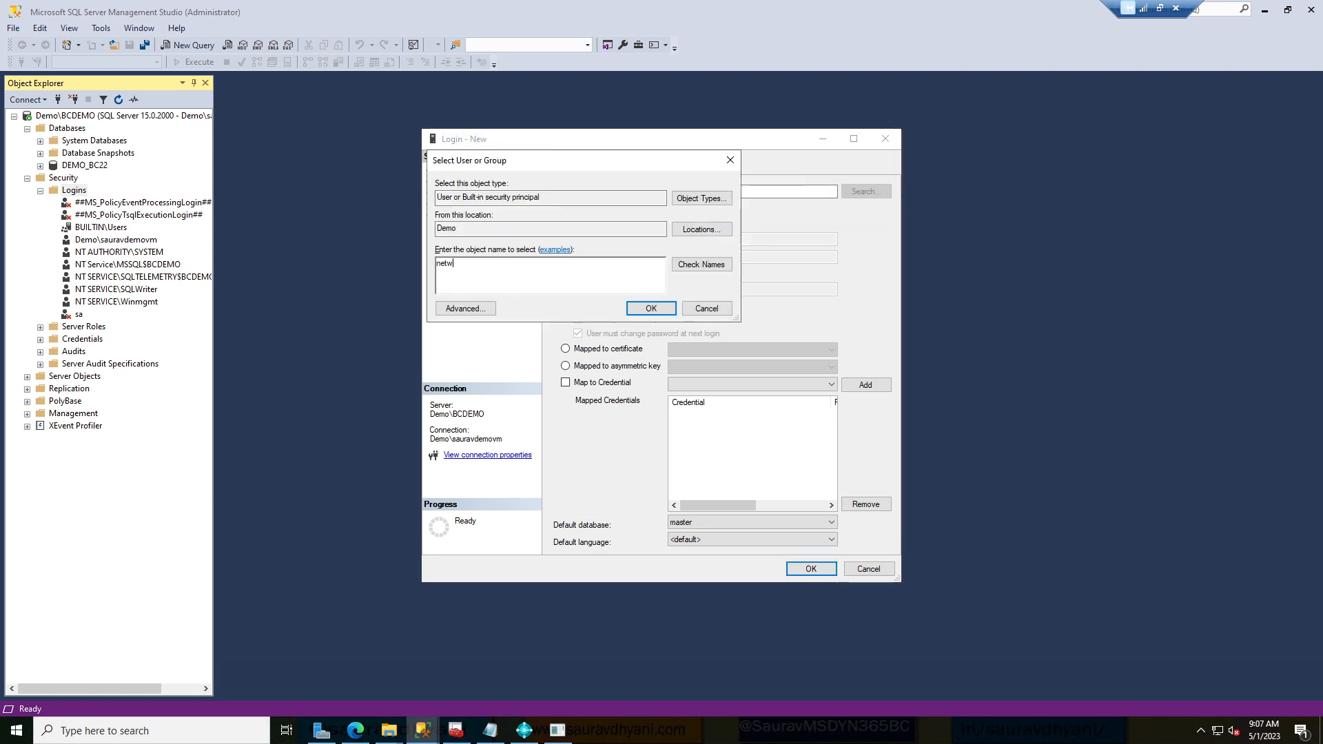
pyautogui.write('ork service')
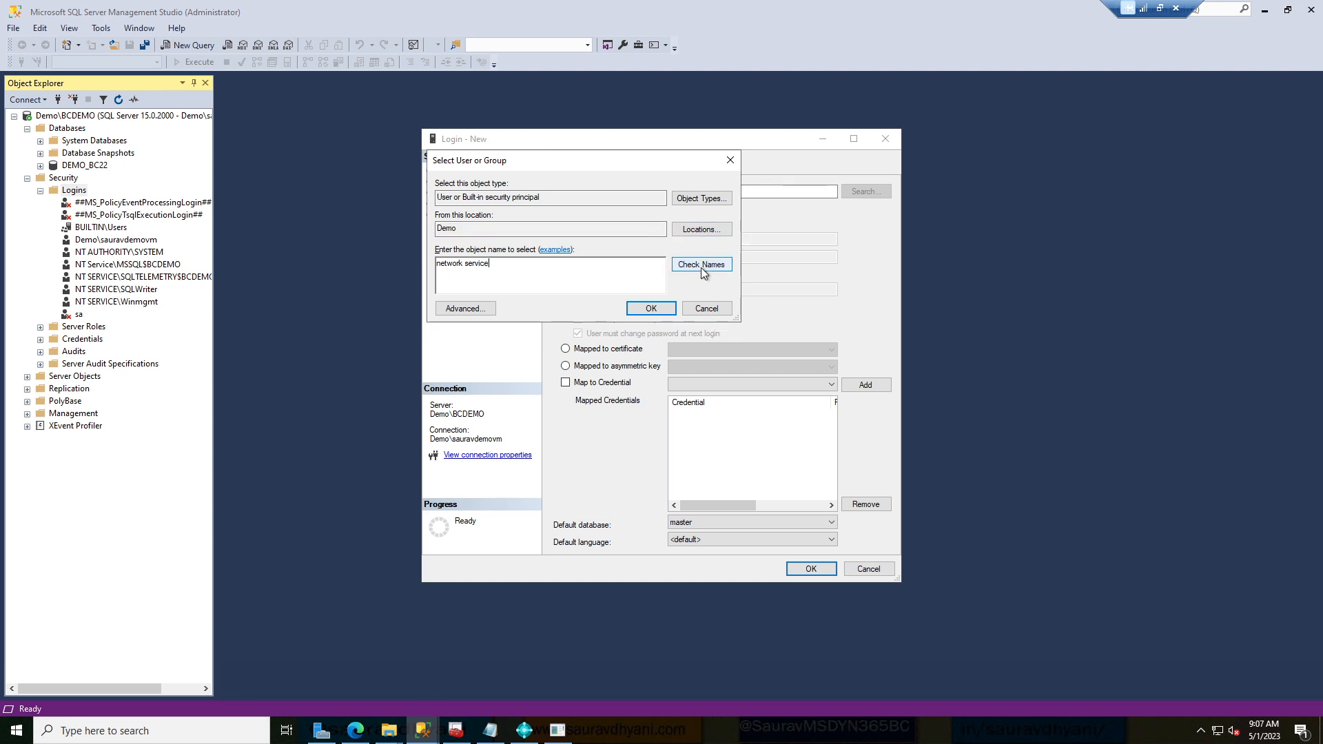
pyautogui.click(704, 273)
pyautogui.click(645, 309)
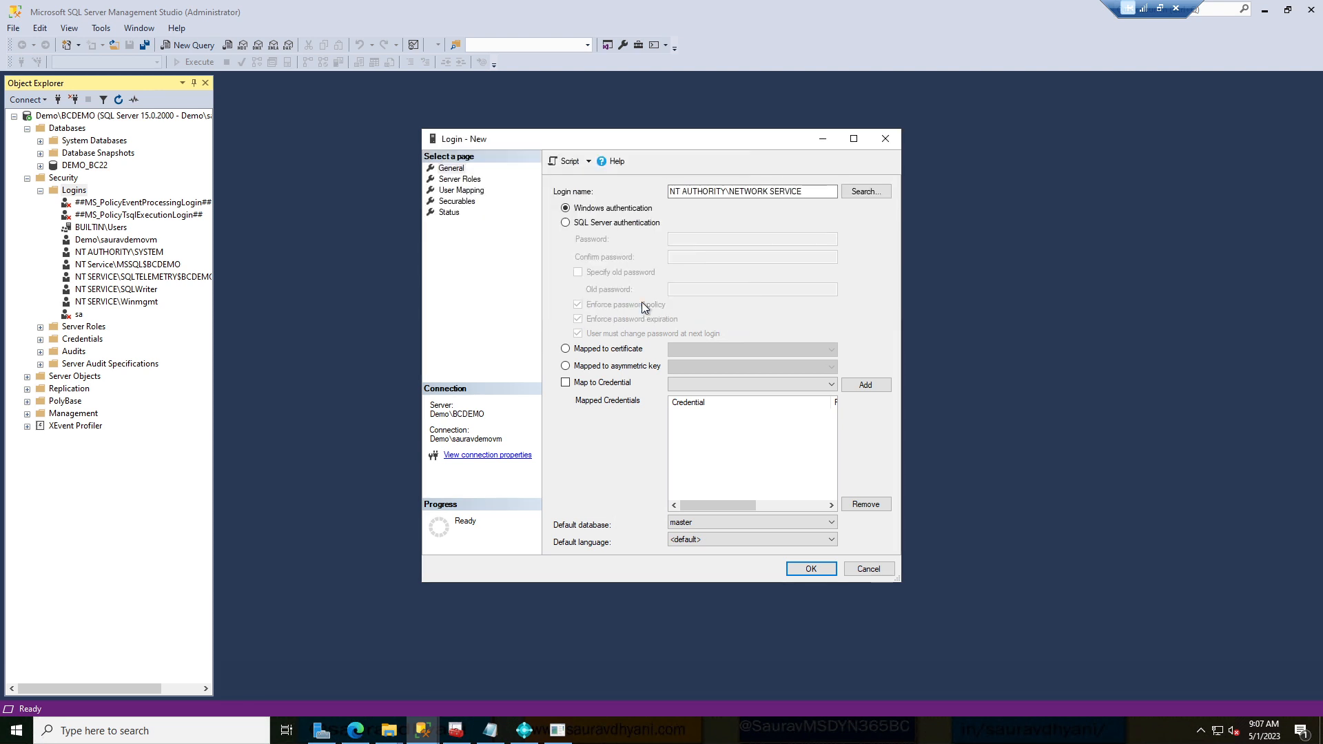
pyautogui.click(822, 571)
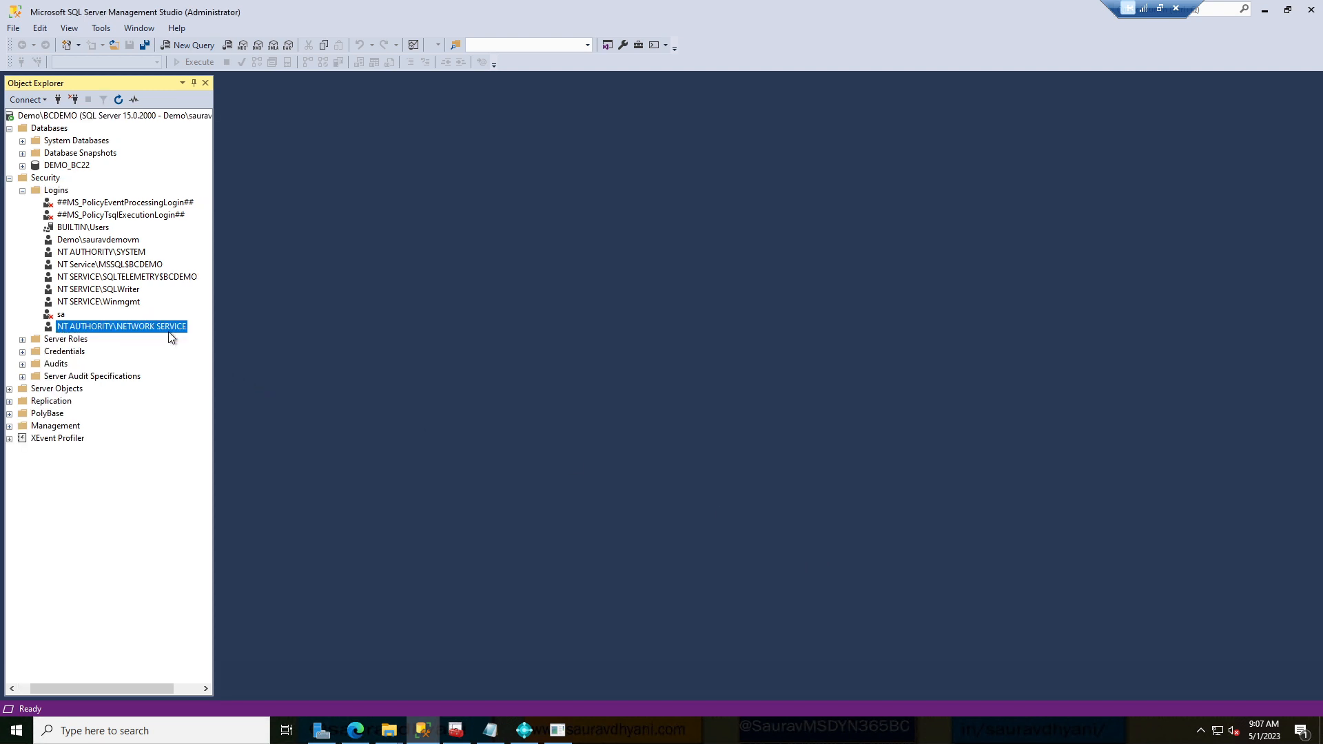
# Open the NT AUTHORITY\NETWORK SERVICE login's properties and launch services.msc from the Run prompt.
pyautogui.doubleClick(170, 328)
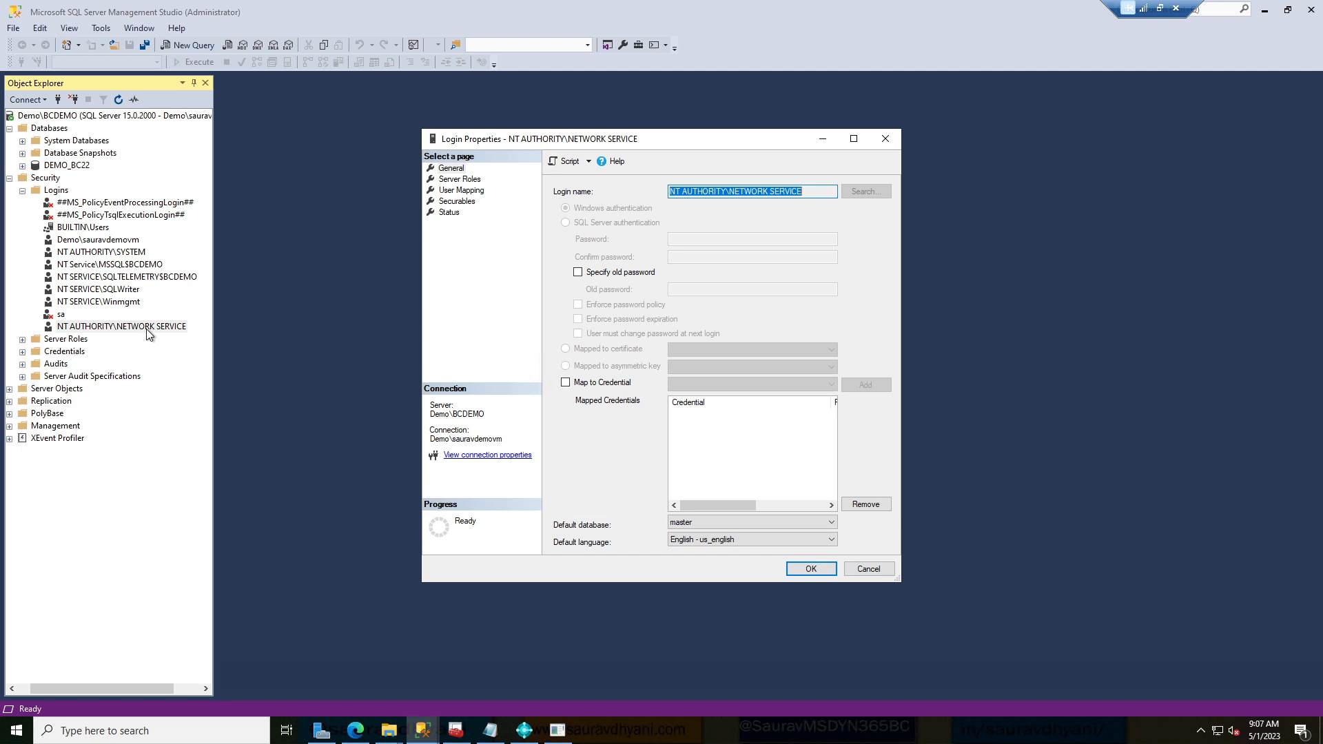
pyautogui.press('super+r')
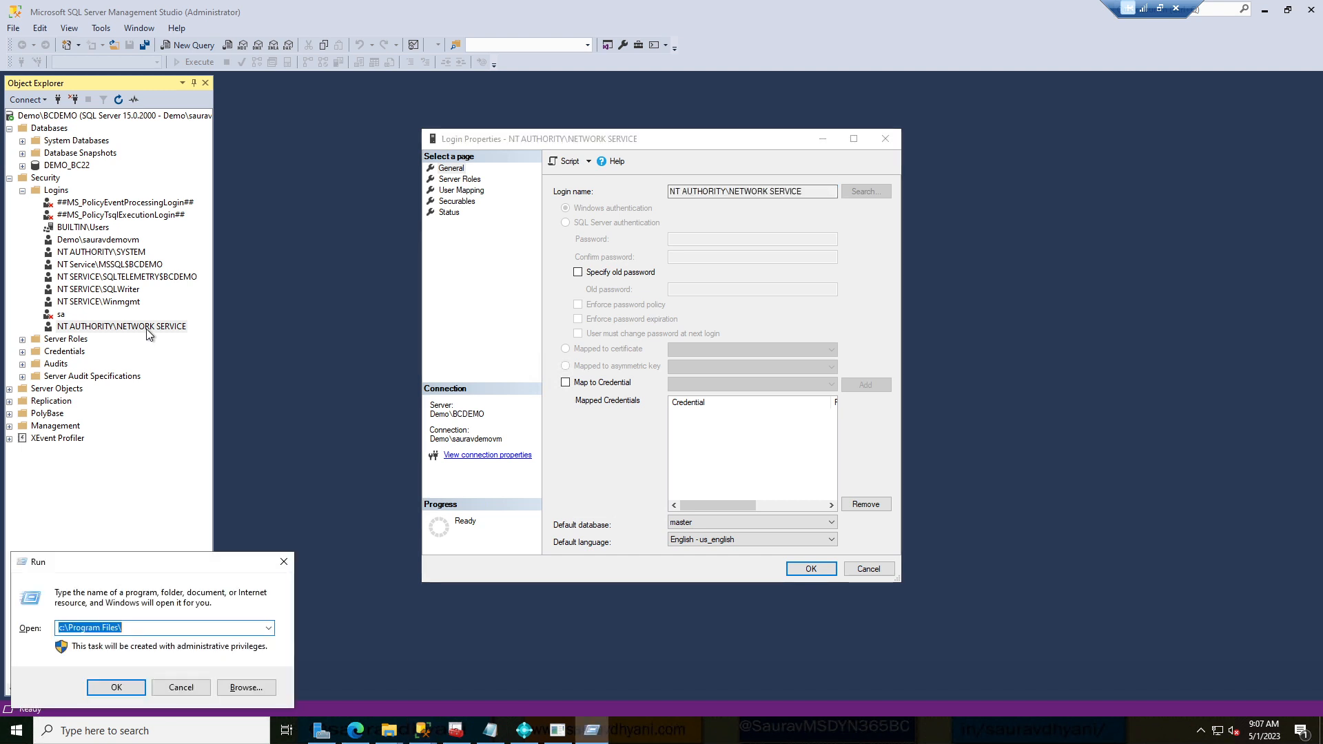
pyautogui.write('services.msc')
pyautogui.press('Return')
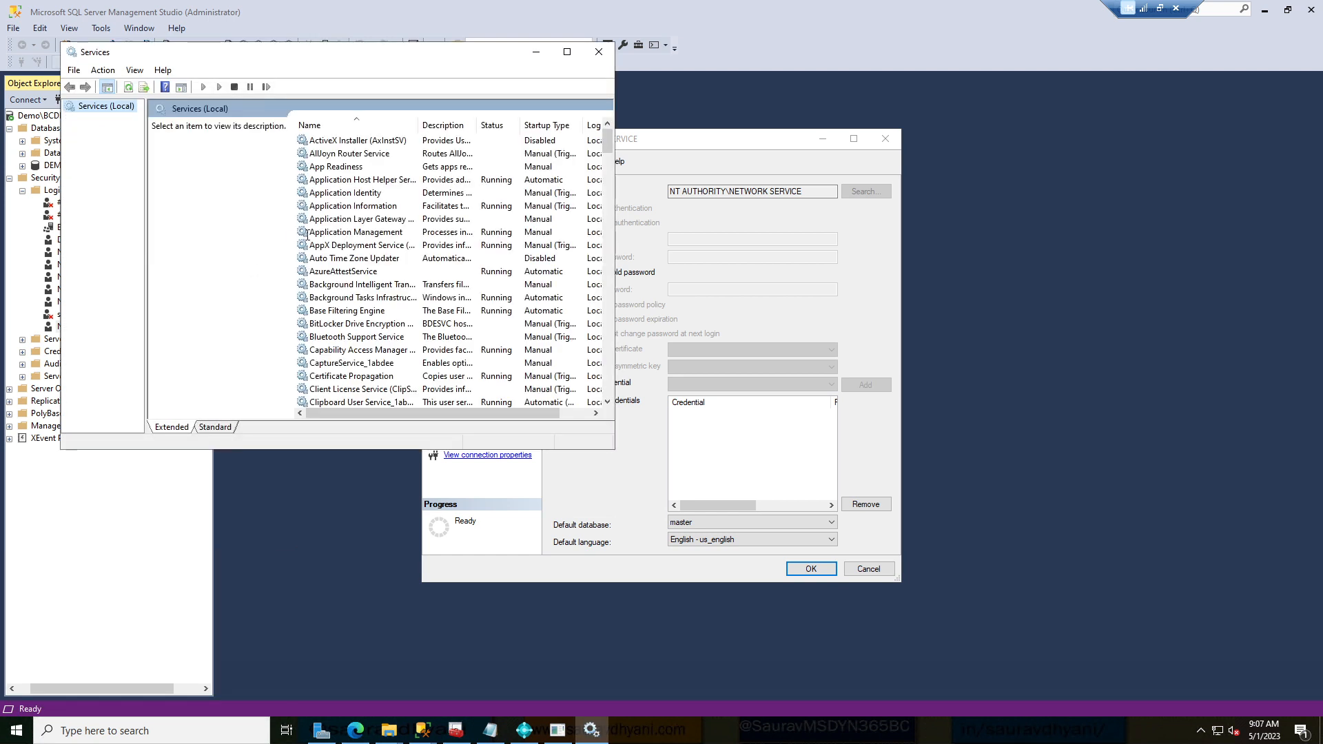
# Check that the Business Central Server [DemoBC22] service logs on as Network Service, without changing it.
pyautogui.click(313, 233)
pyautogui.press('m')
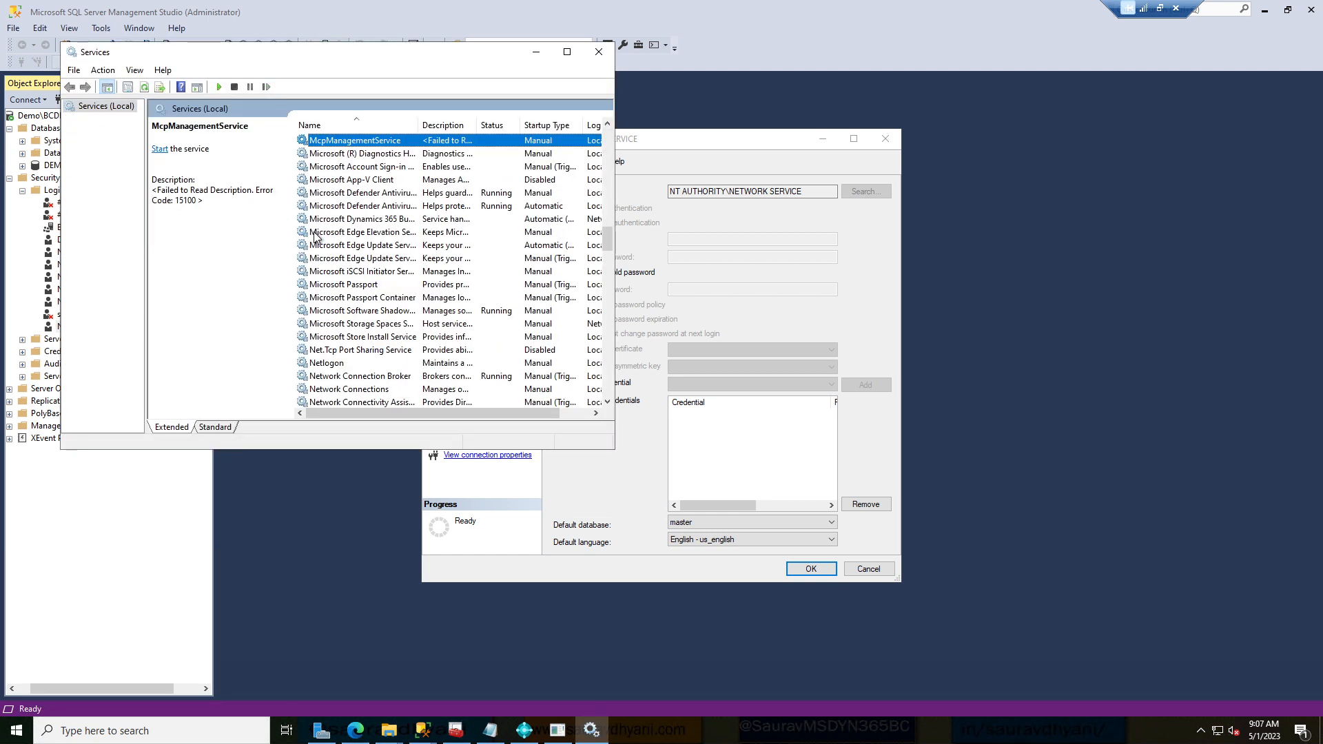
pyautogui.press('Down')
pyautogui.press('Down')
pyautogui.press('Down')
pyautogui.press('Down')
pyautogui.press('Down')
pyautogui.press('Down')
pyautogui.press('Down')
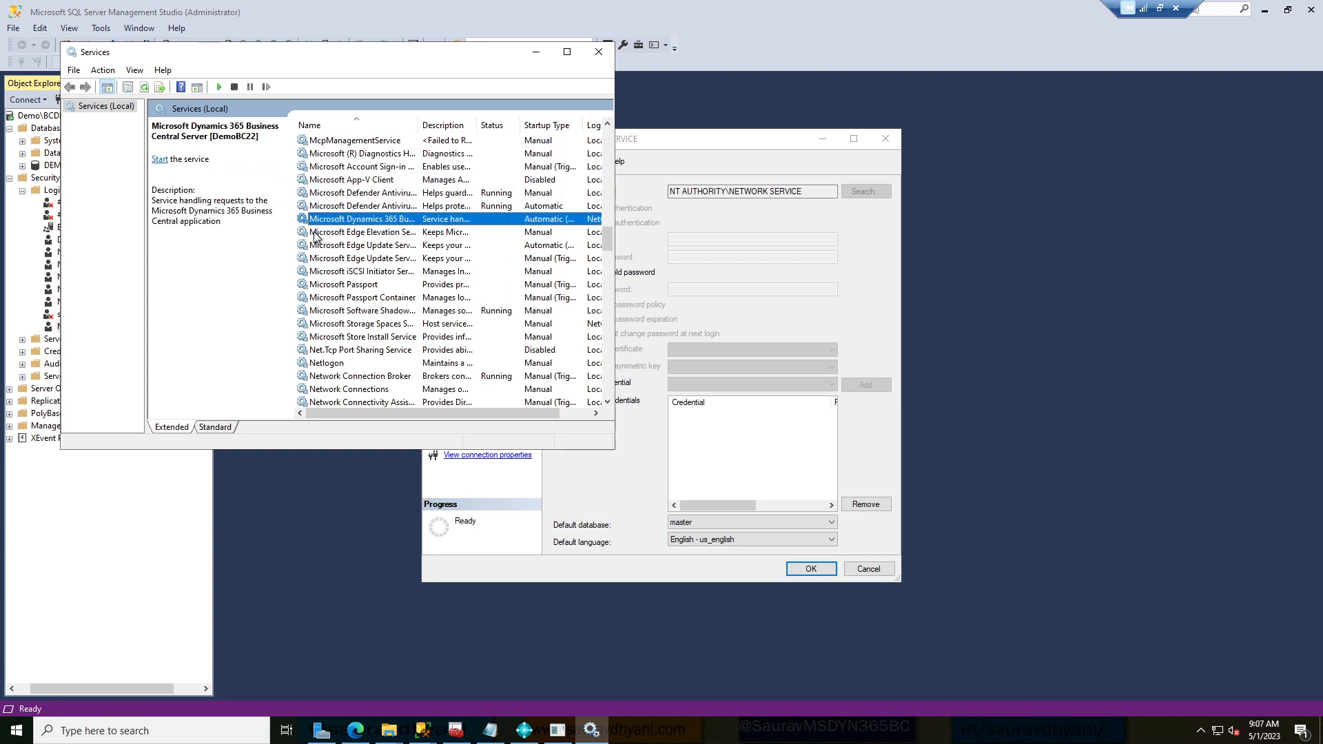
pyautogui.press('Up')
pyautogui.click(581, 413)
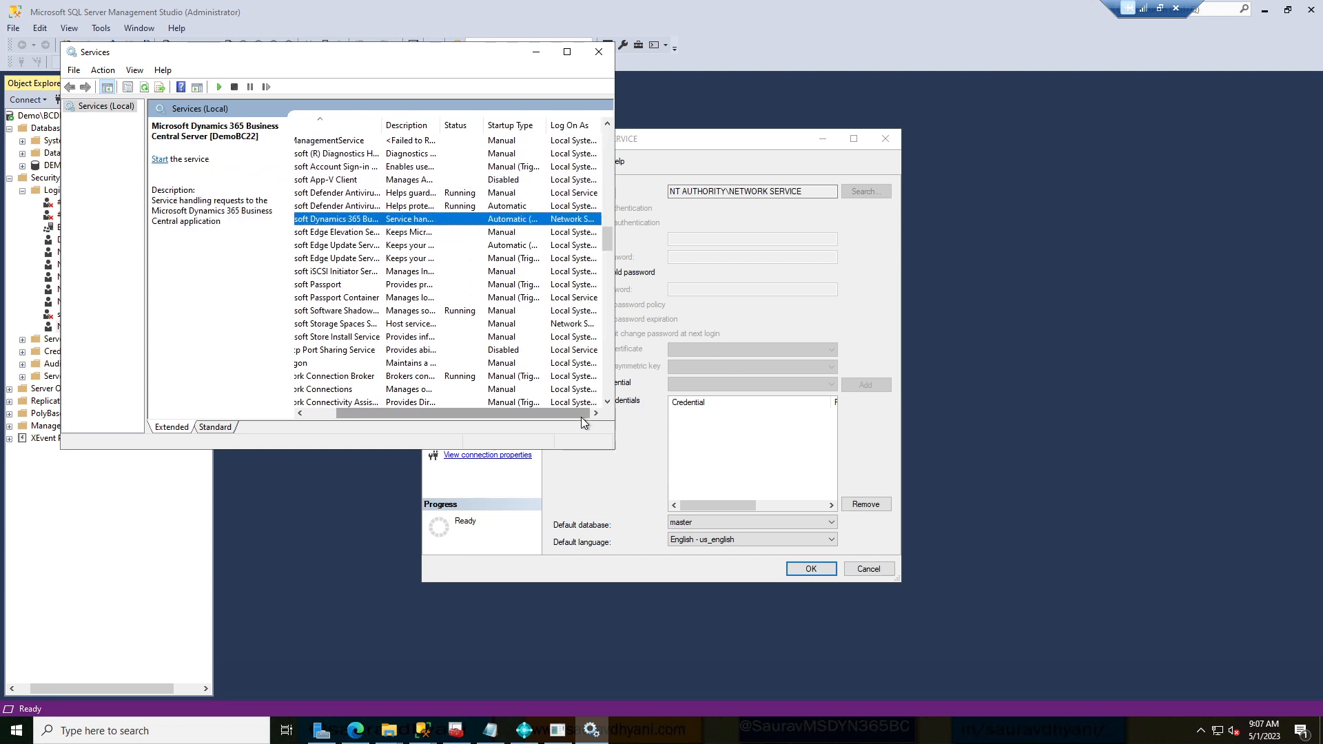
pyautogui.doubleClick(590, 226)
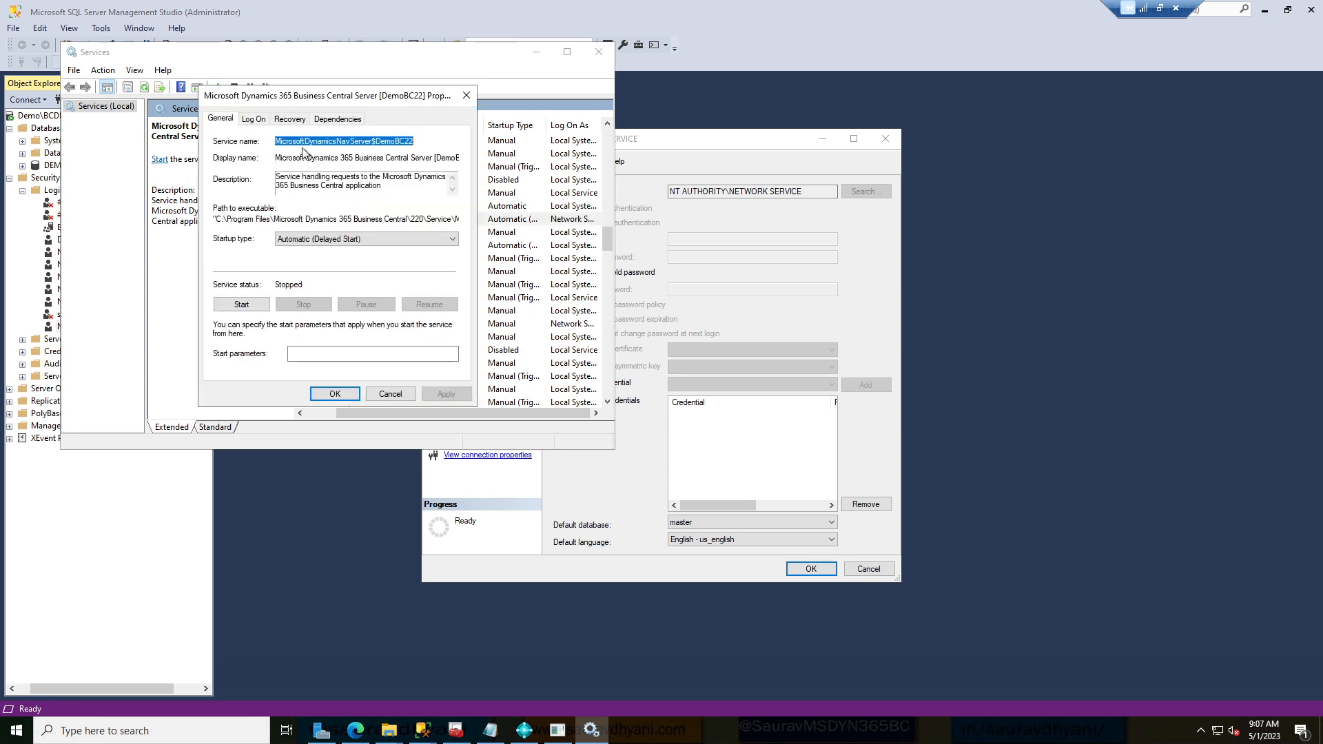
pyautogui.click(254, 118)
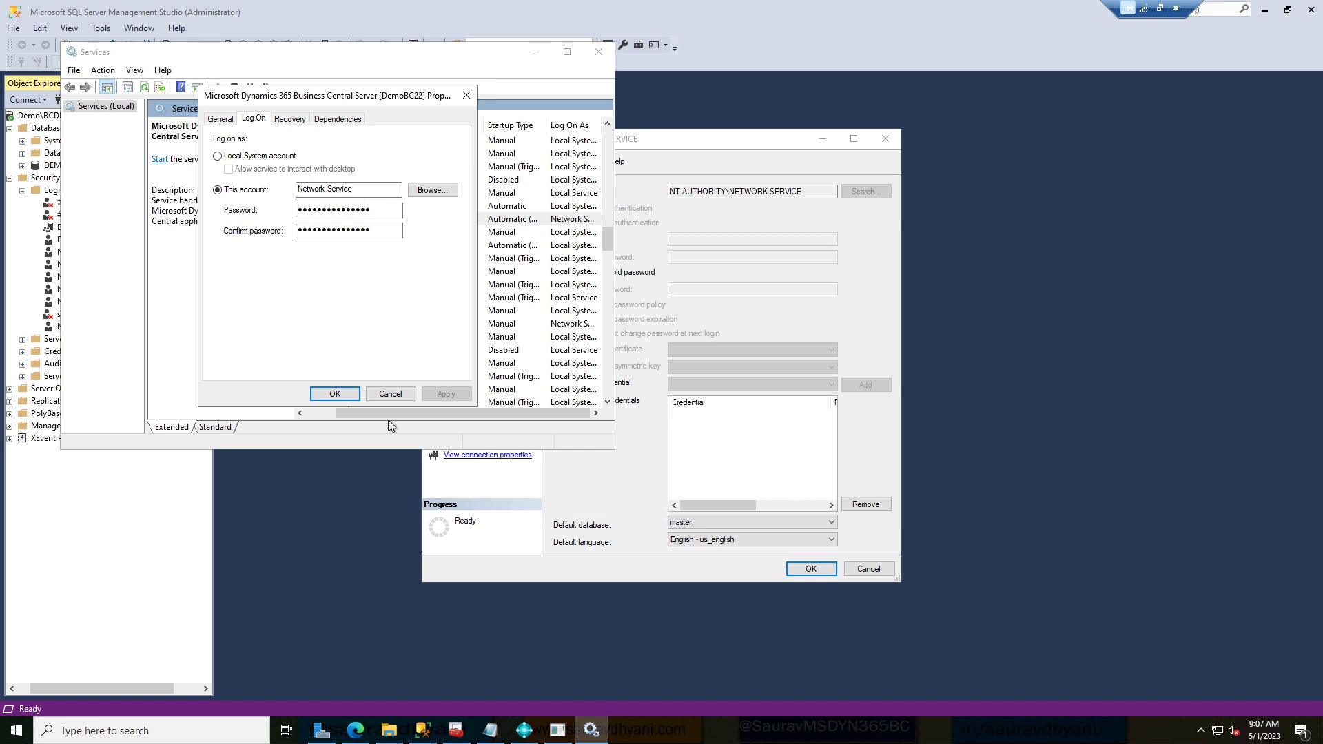
pyautogui.click(390, 394)
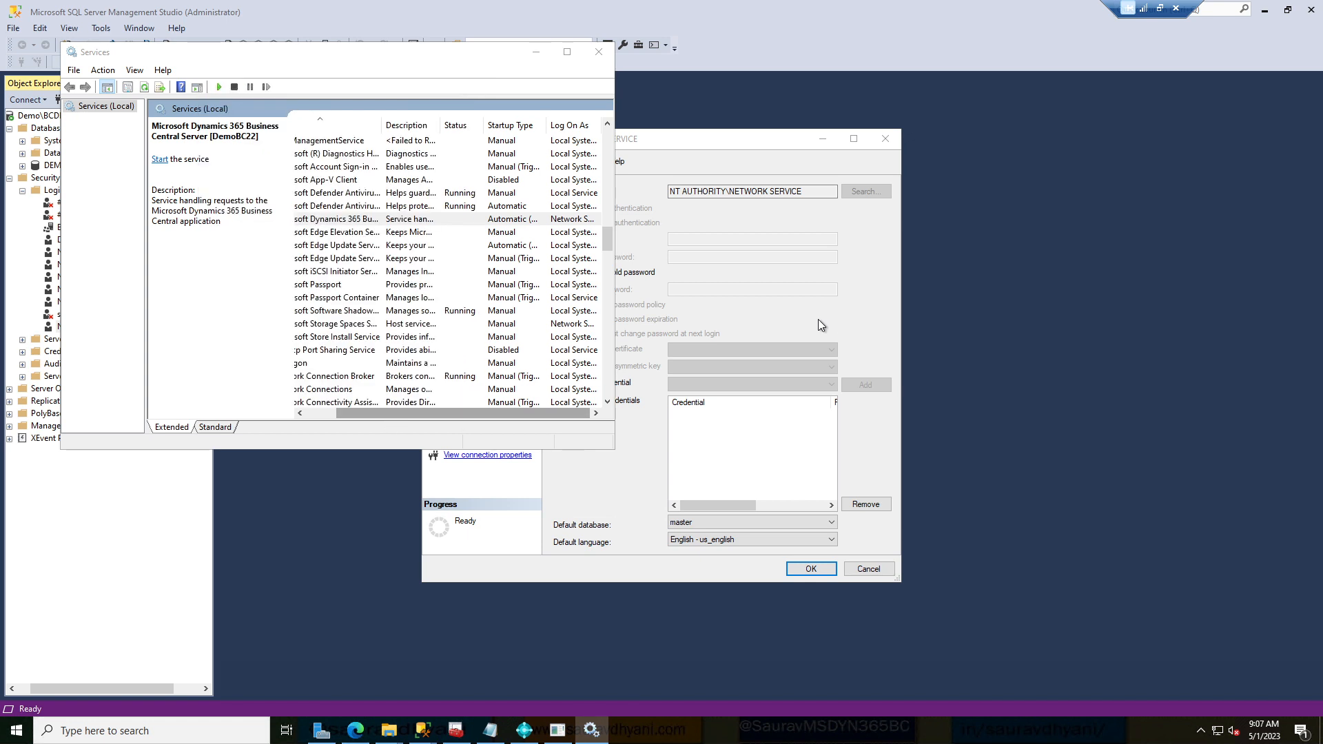
# Return to the login's properties and view its Server Roles and User Mapping pages.
pyautogui.click(820, 325)
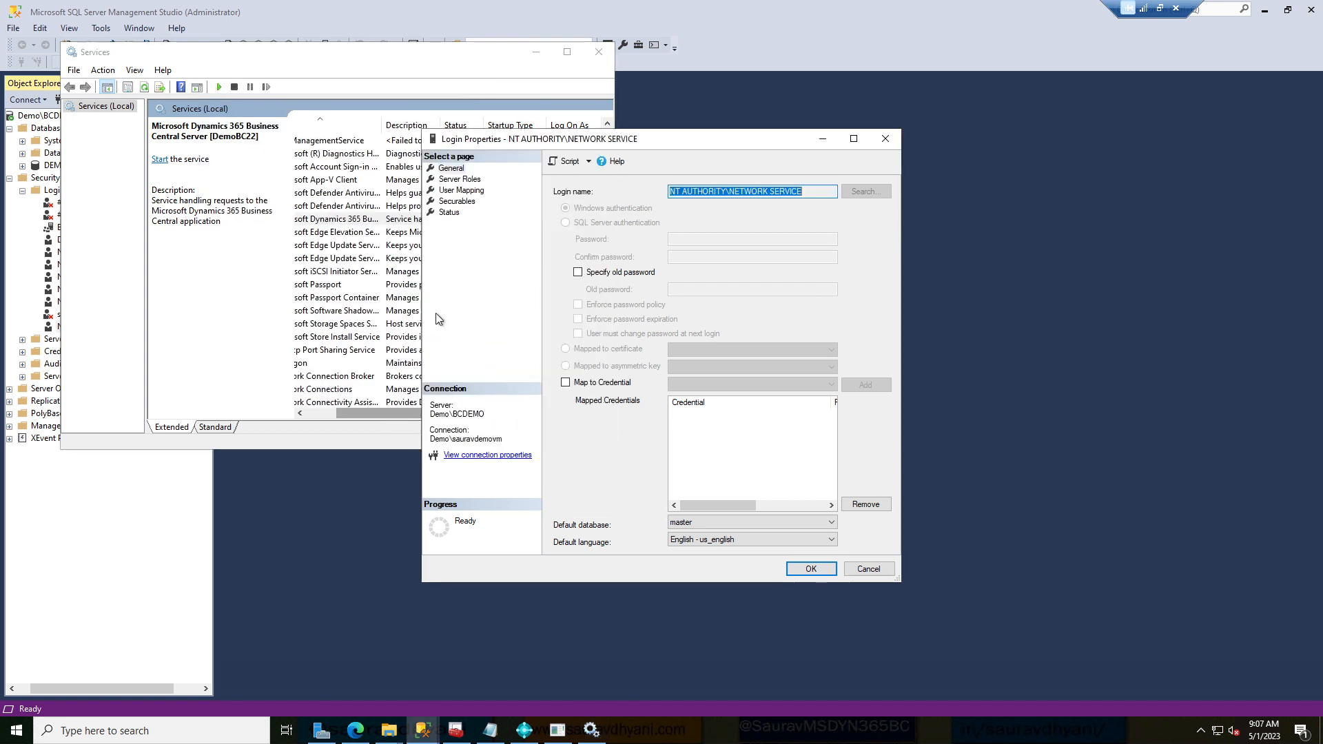
pyautogui.click(468, 180)
pyautogui.click(459, 190)
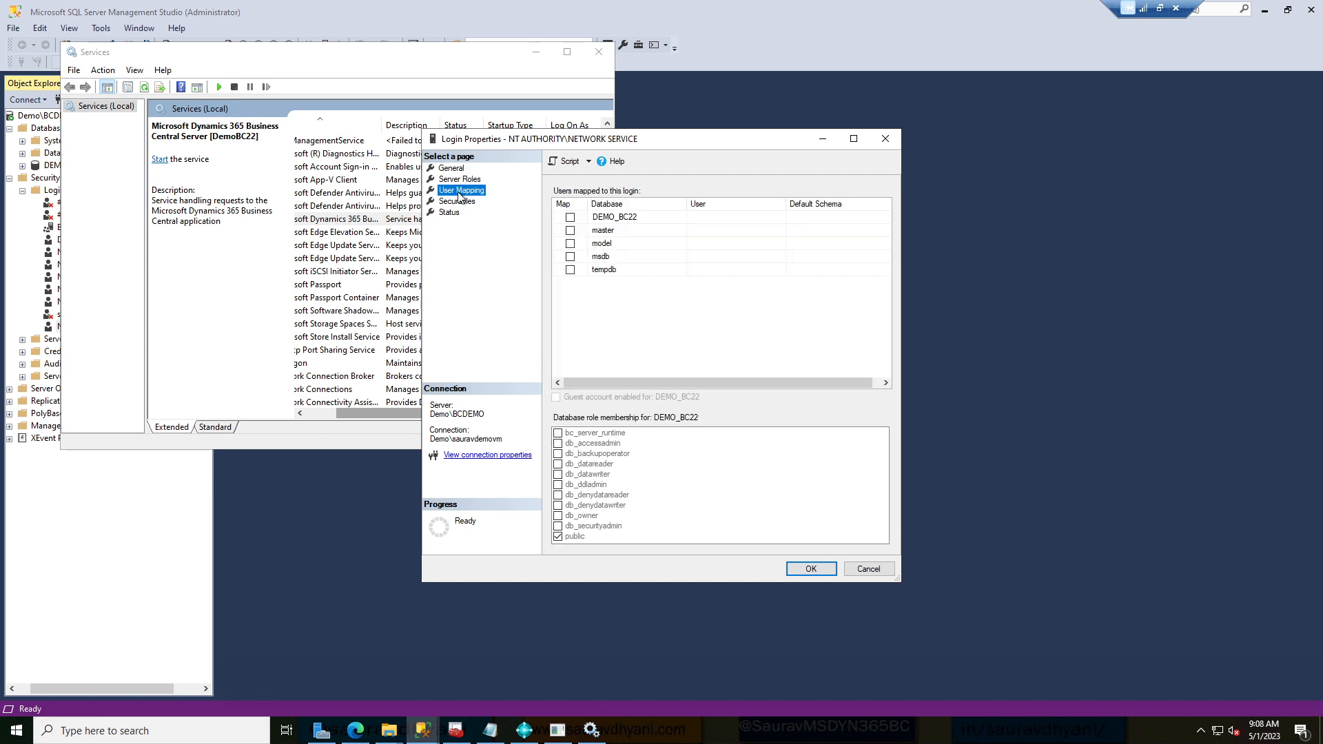
# Map NETWORK SERVICE to DEMO_BC22 with db_owner role membership and save the login.
pyautogui.click(605, 219)
pyautogui.click(570, 218)
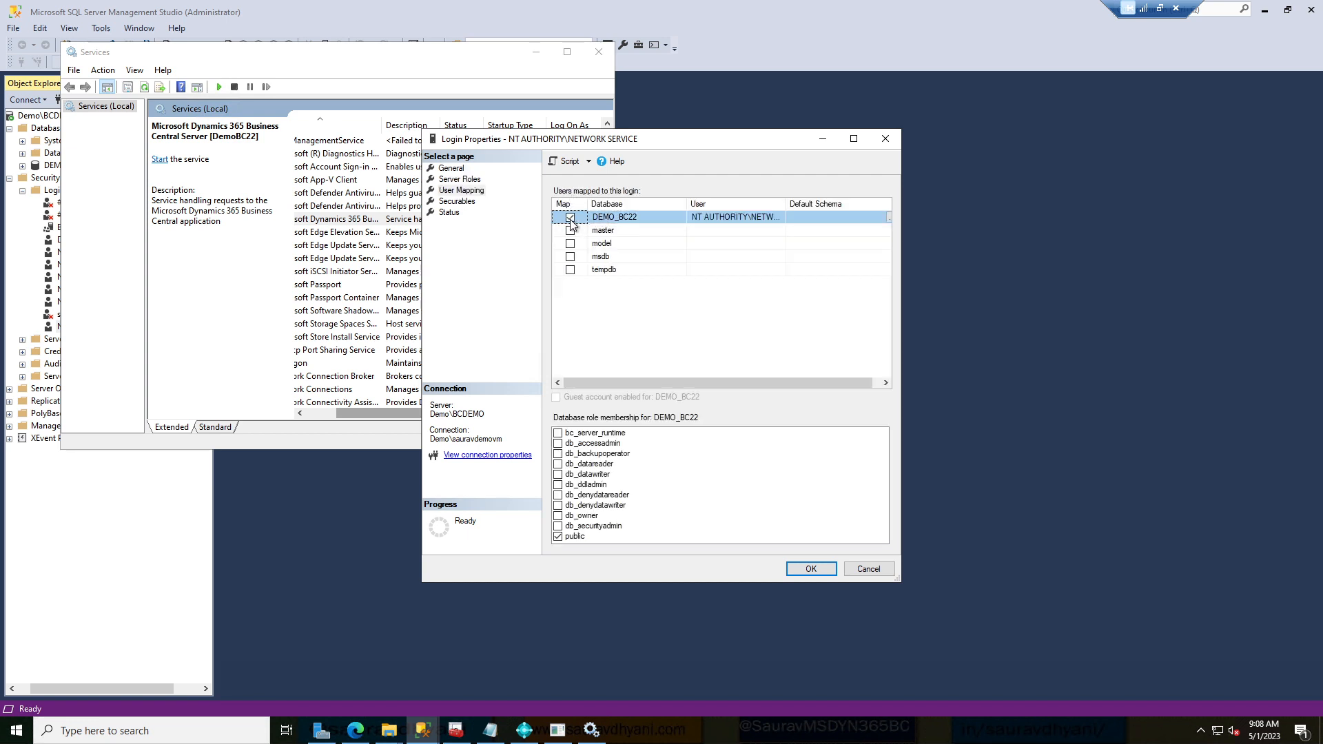
pyautogui.click(559, 517)
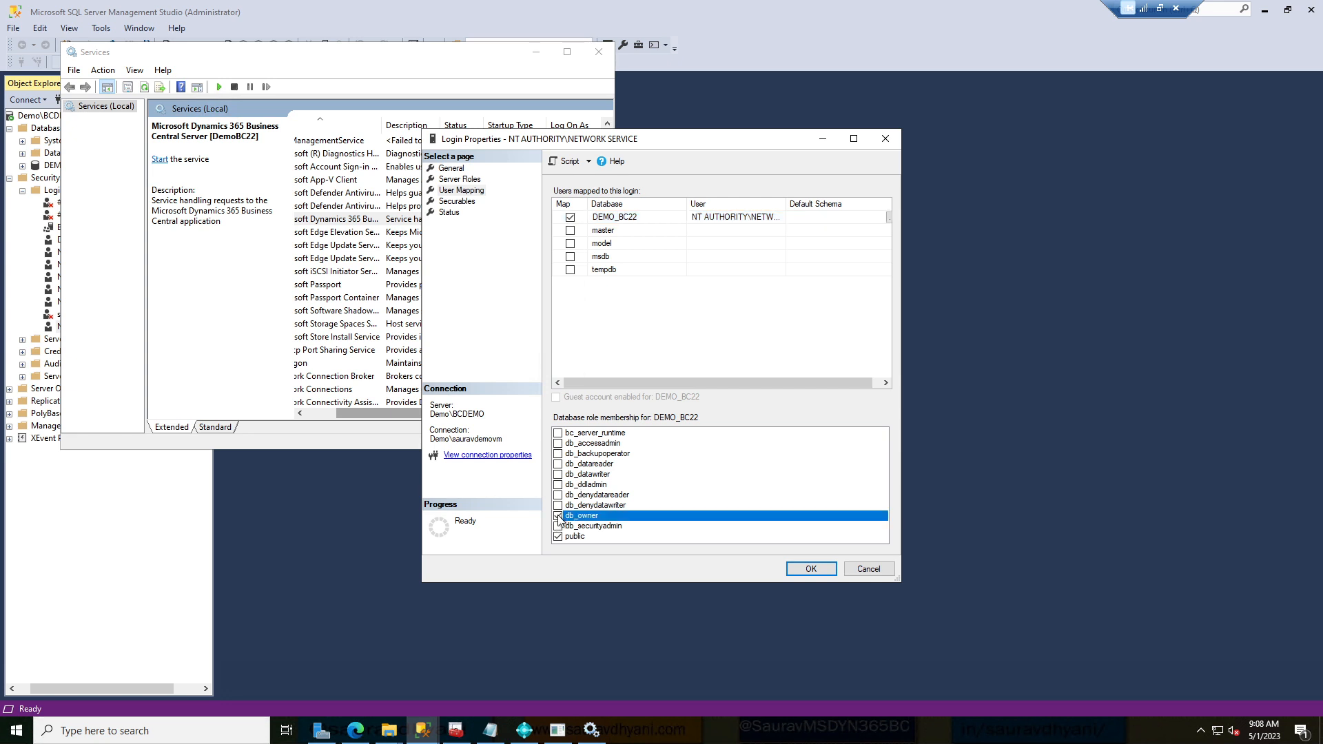
pyautogui.click(801, 572)
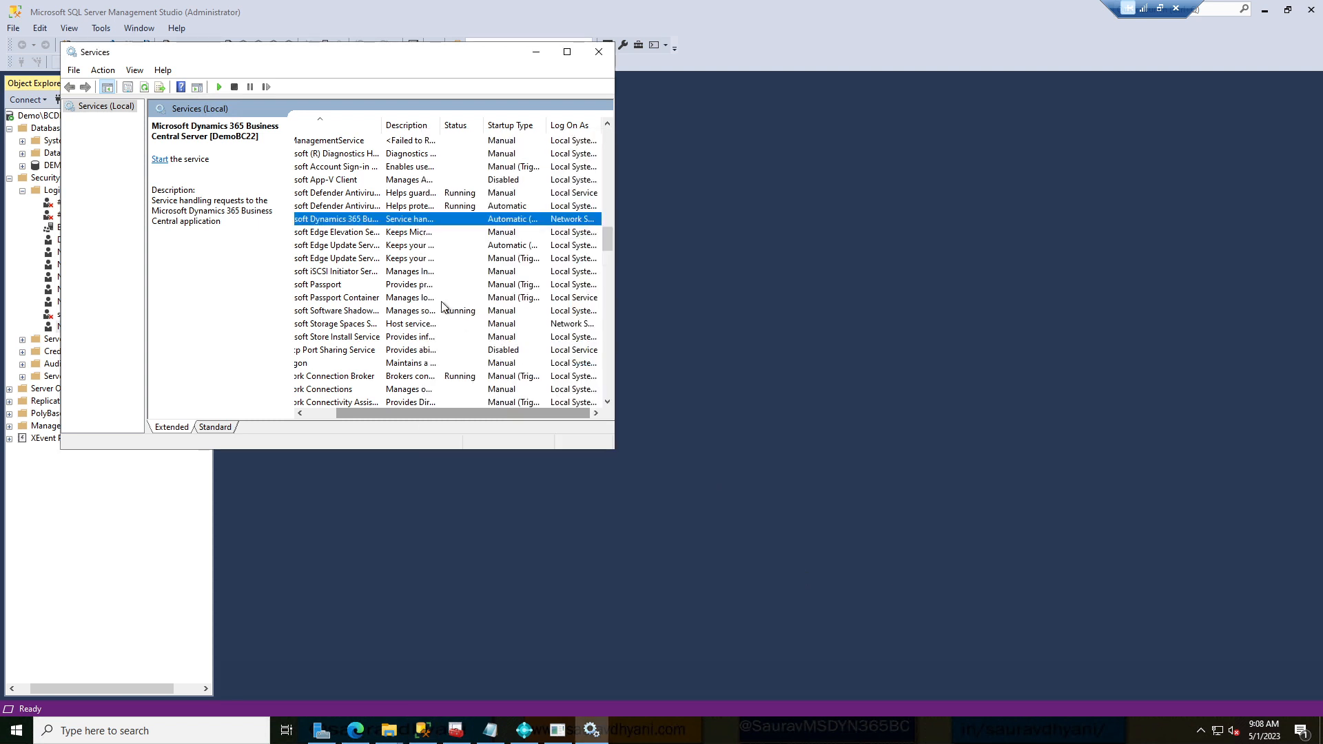
# Start the Business Central Server [DemoBC22] service, check the WebClientDependencyInstaller progress, and return to setup.
pyautogui.click(160, 159)
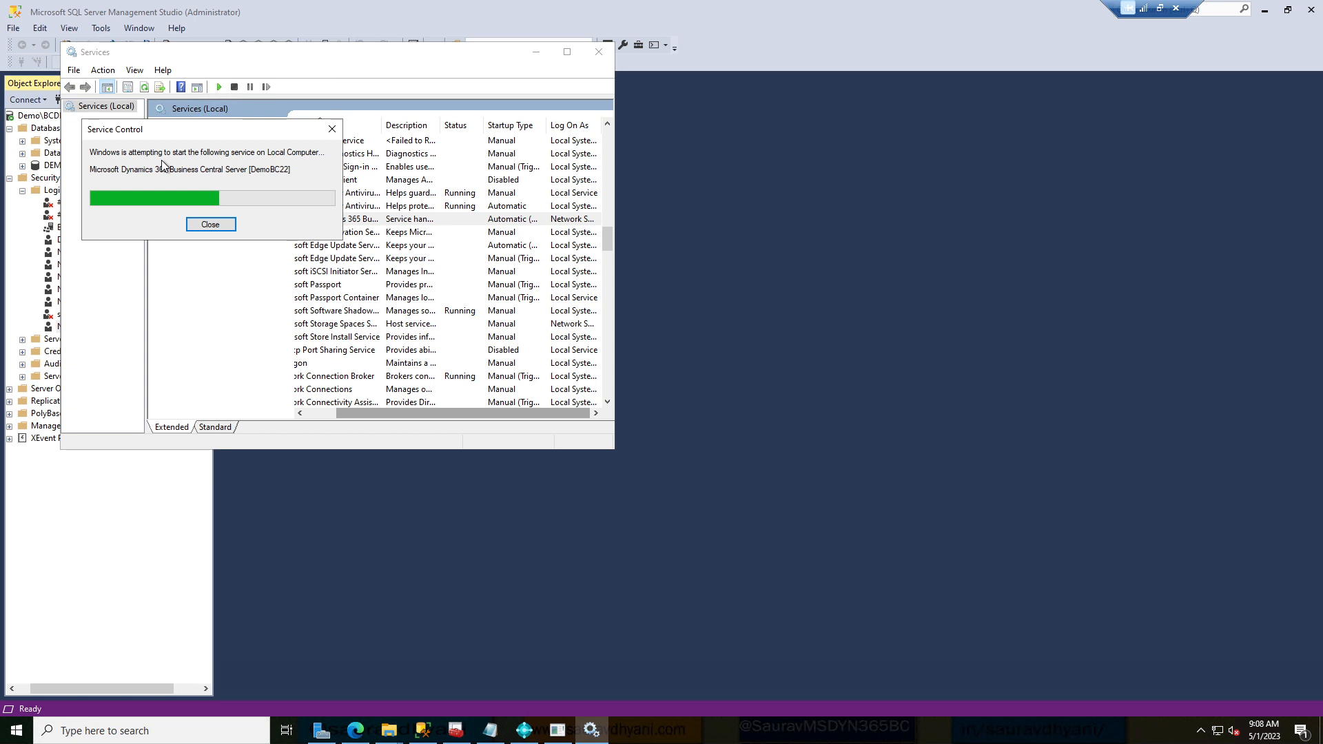
pyautogui.click(559, 732)
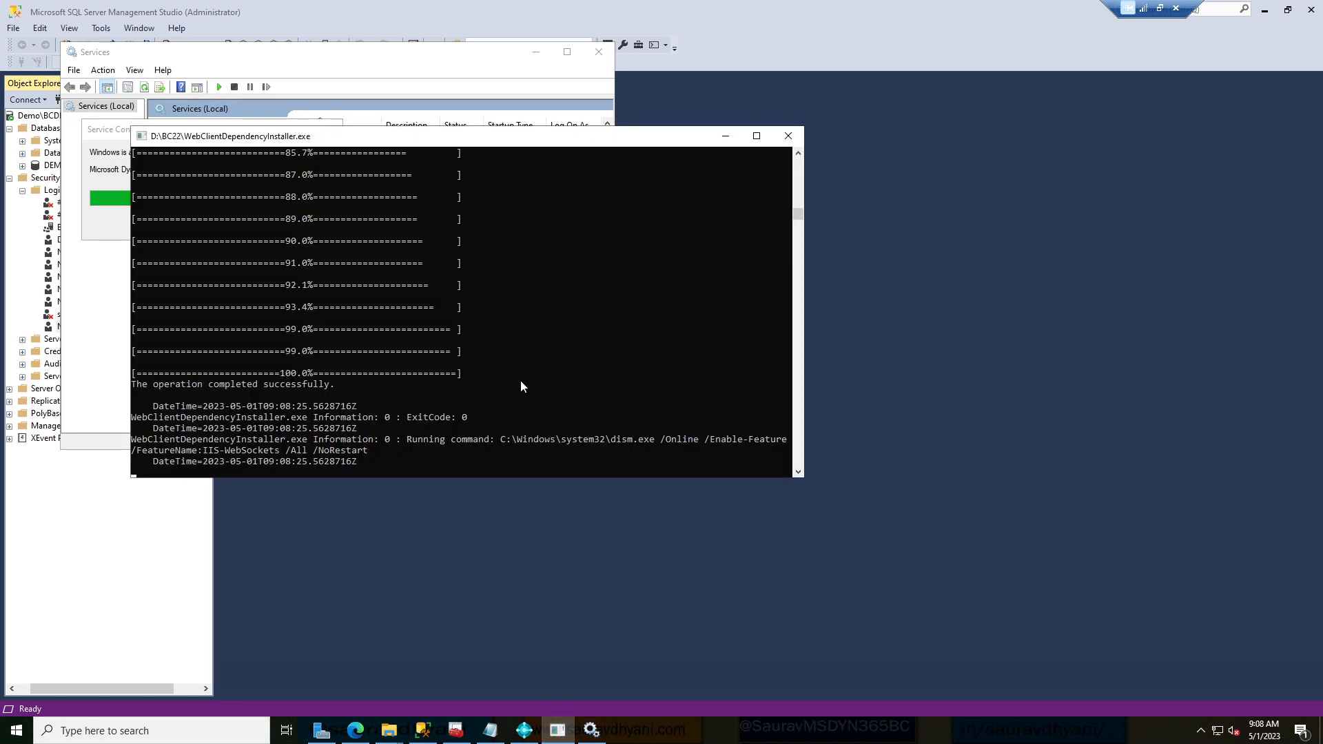
pyautogui.scroll(6, 520, 379)
pyautogui.scroll(15, 521, 381)
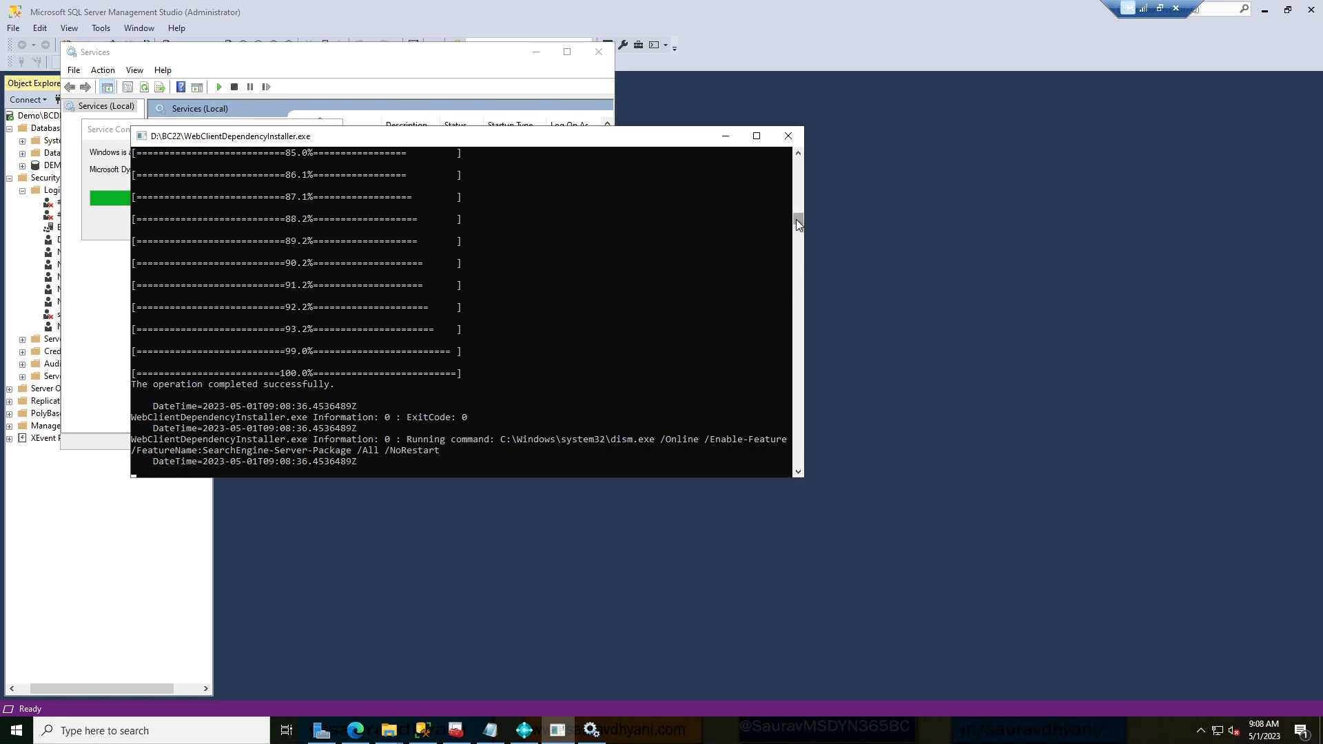
pyautogui.moveTo(796, 219); pyautogui.dragTo(801, 153)
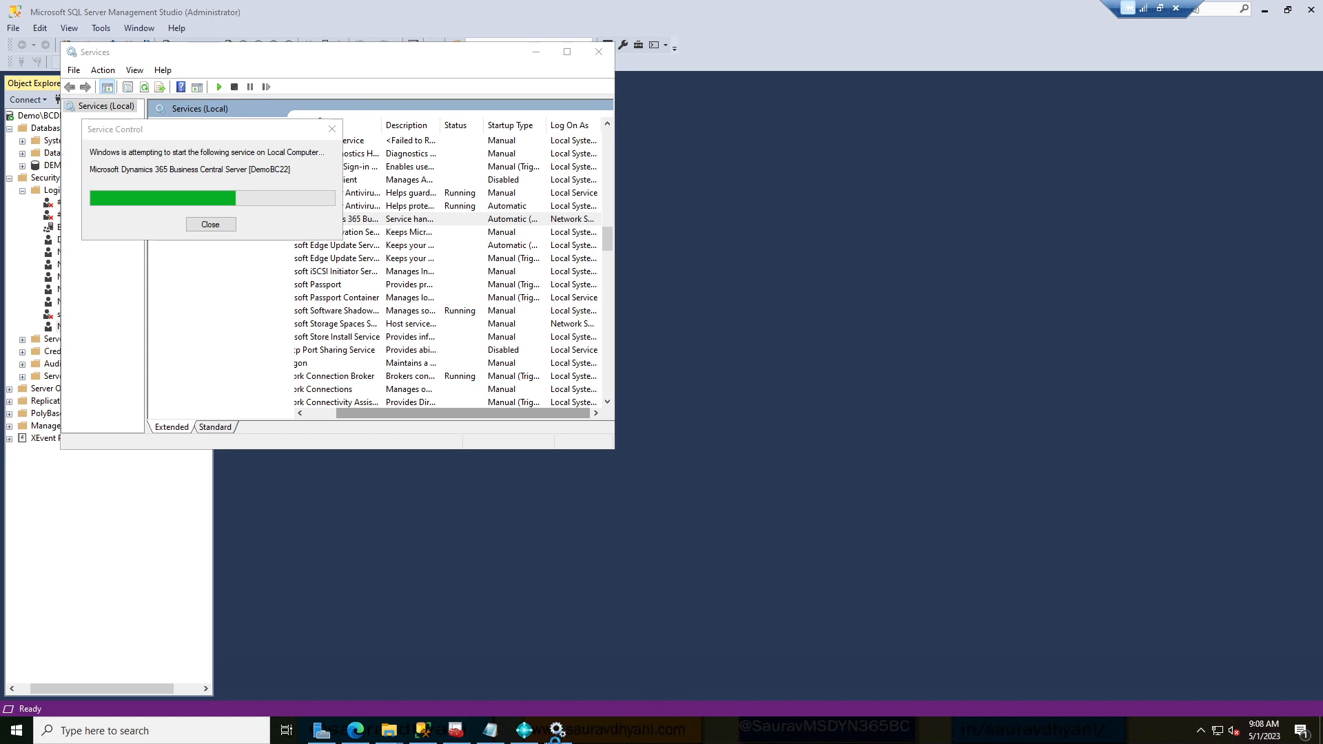
pyautogui.click(539, 737)
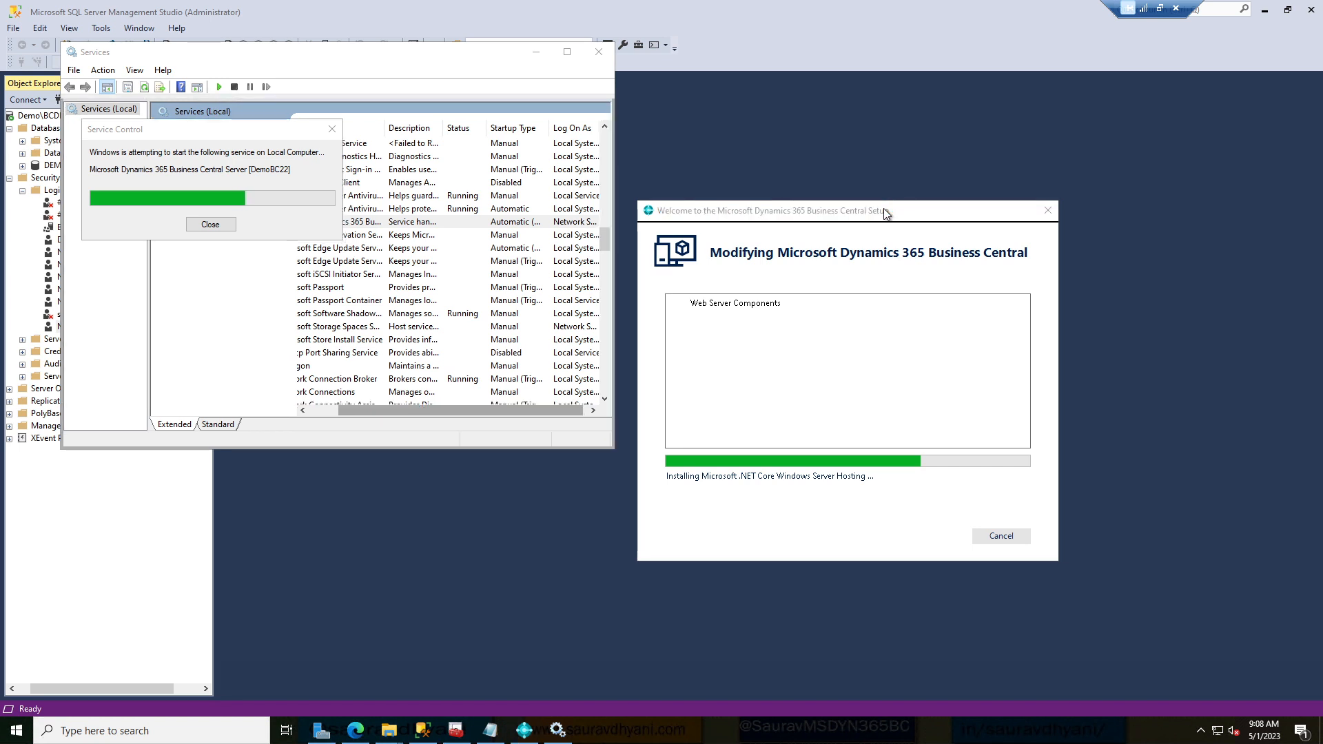
# Launch IIS Manager by searching 'iis' and expand the Demo server node.
pyautogui.click(16, 733)
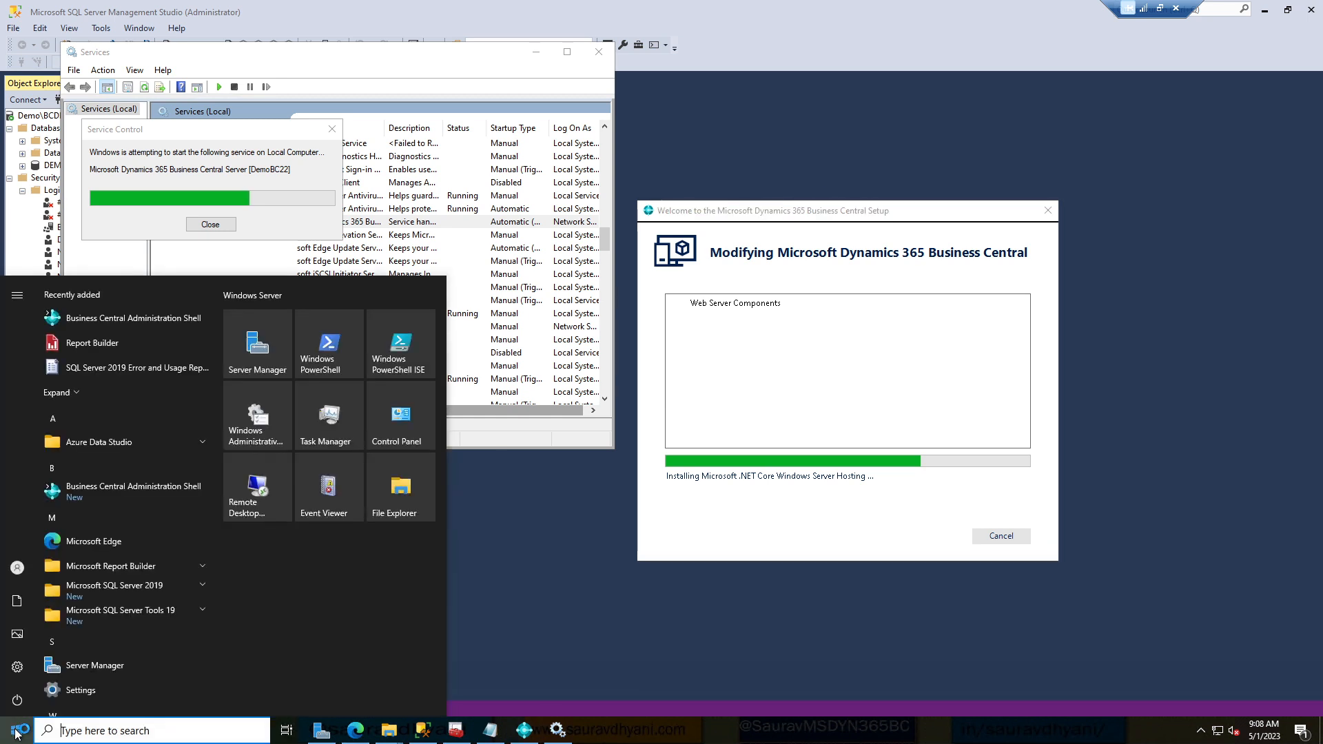
pyautogui.write('iis')
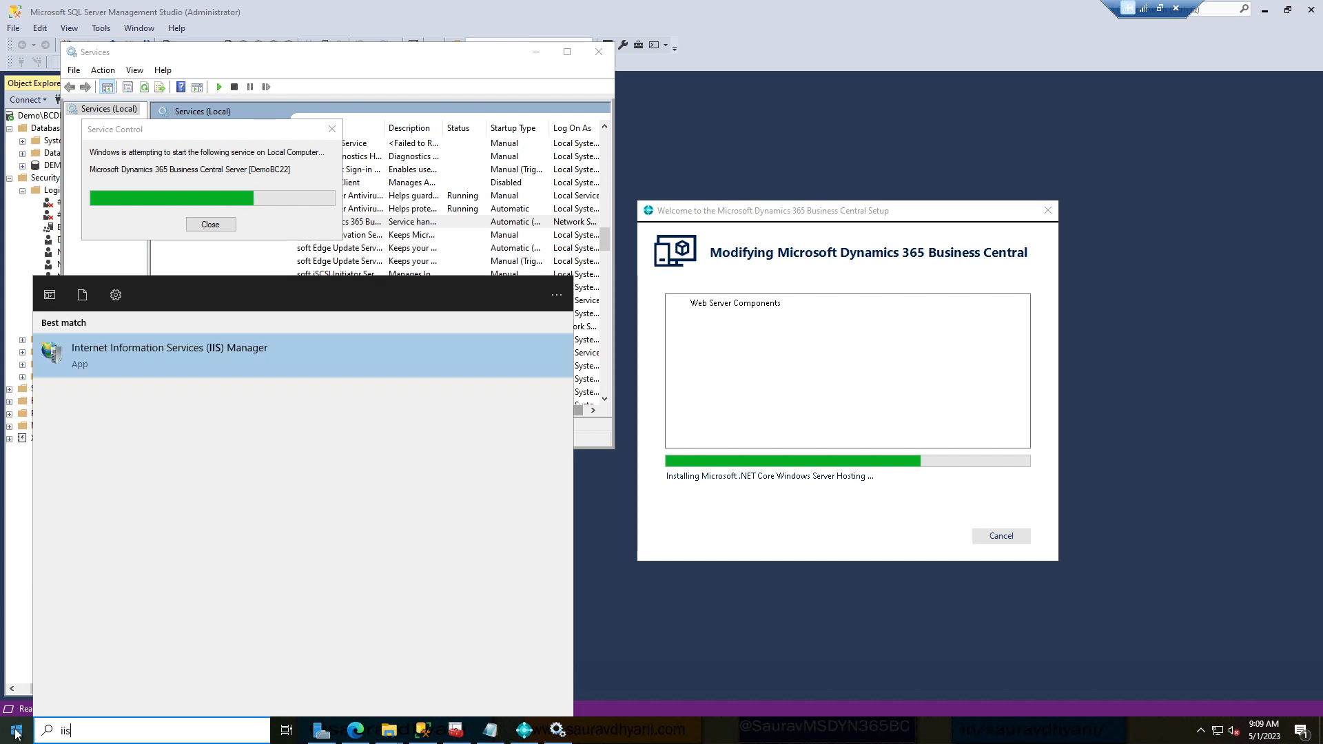
pyautogui.click(292, 354)
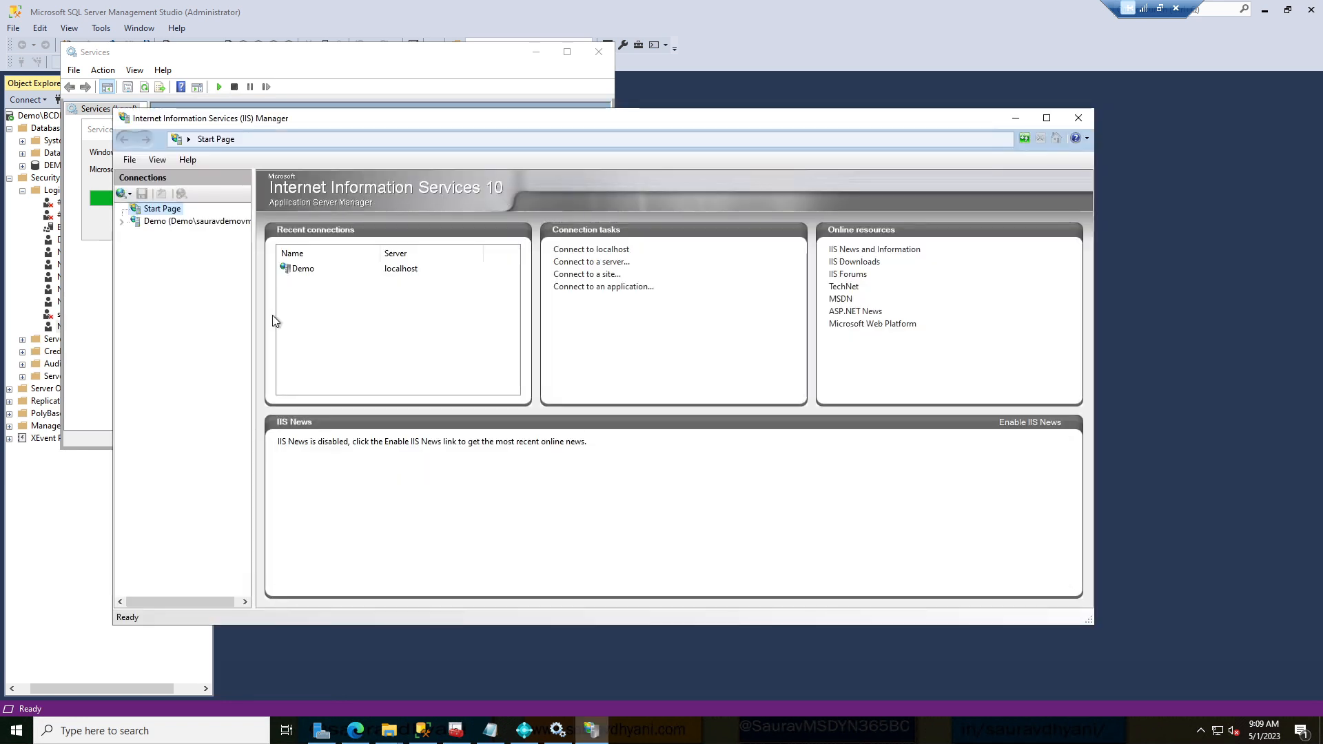
pyautogui.click(122, 222)
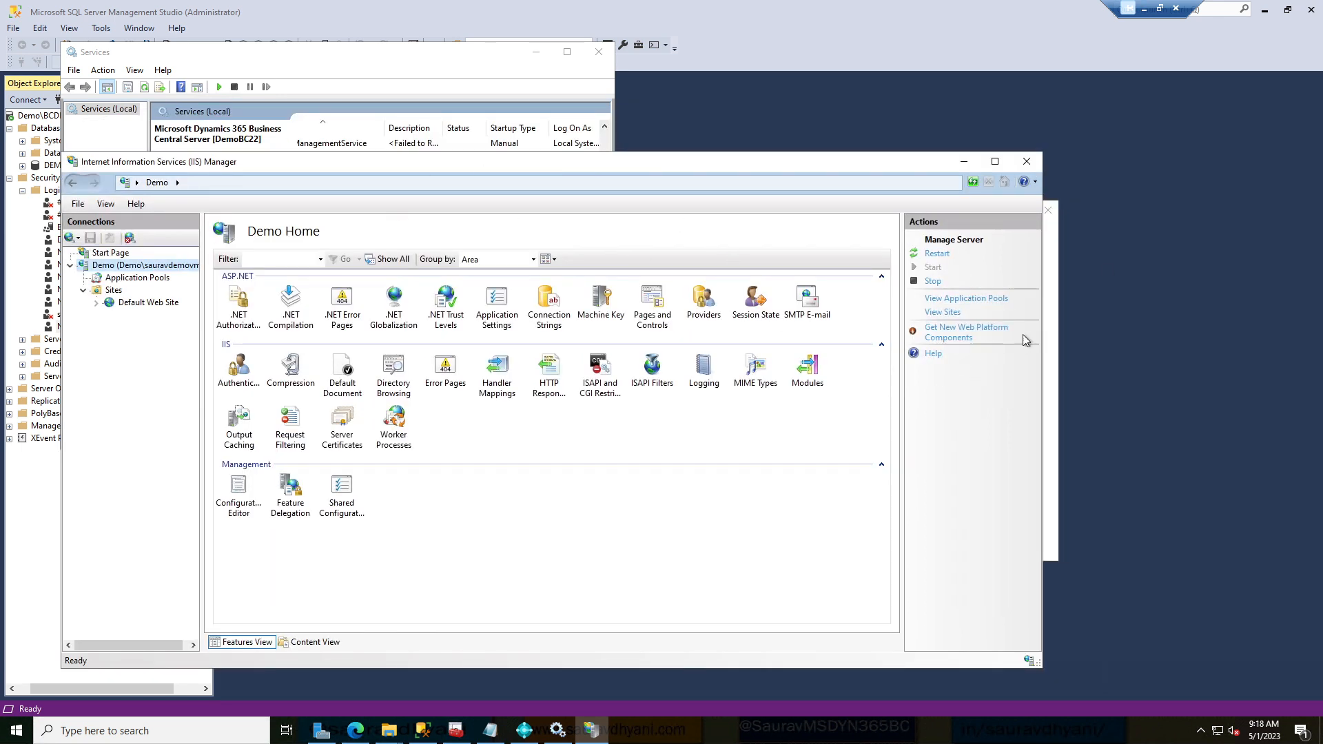
# Close the completed Business Central setup and bring IIS Manager back.
pyautogui.click(964, 162)
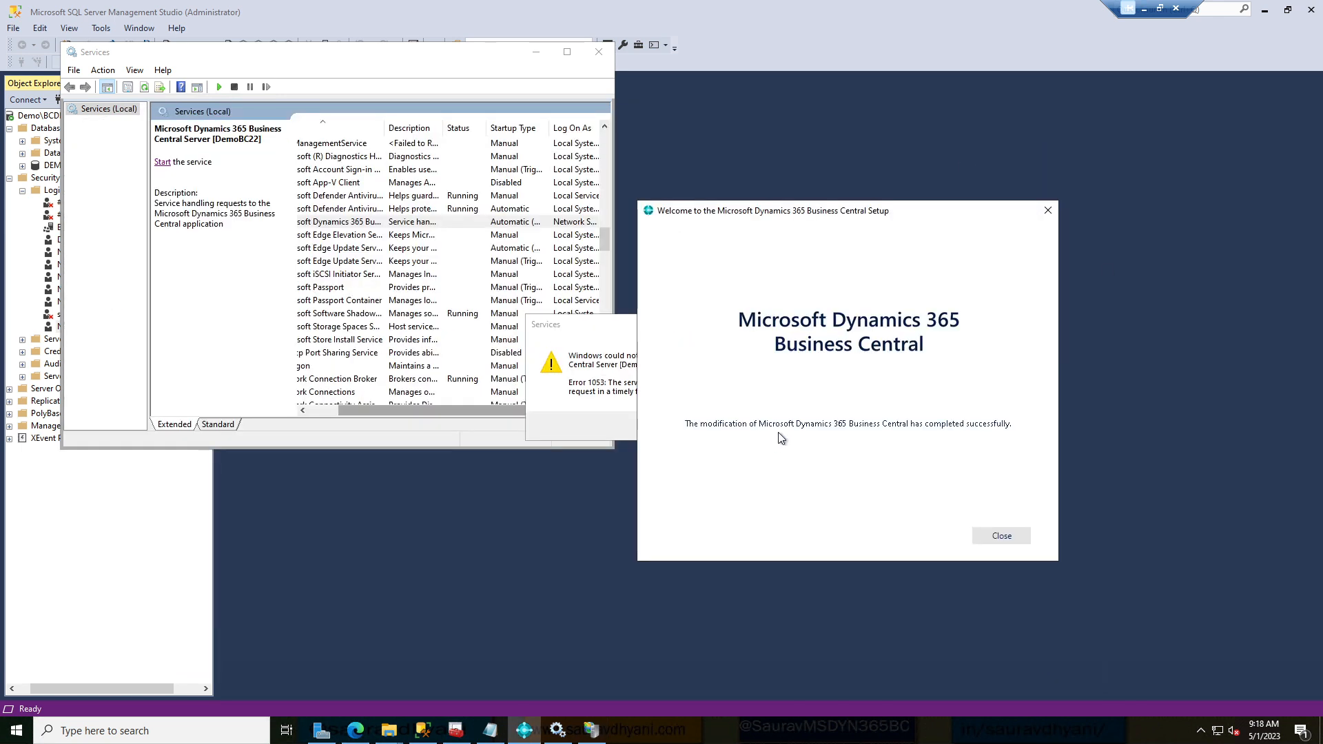
pyautogui.click(1003, 537)
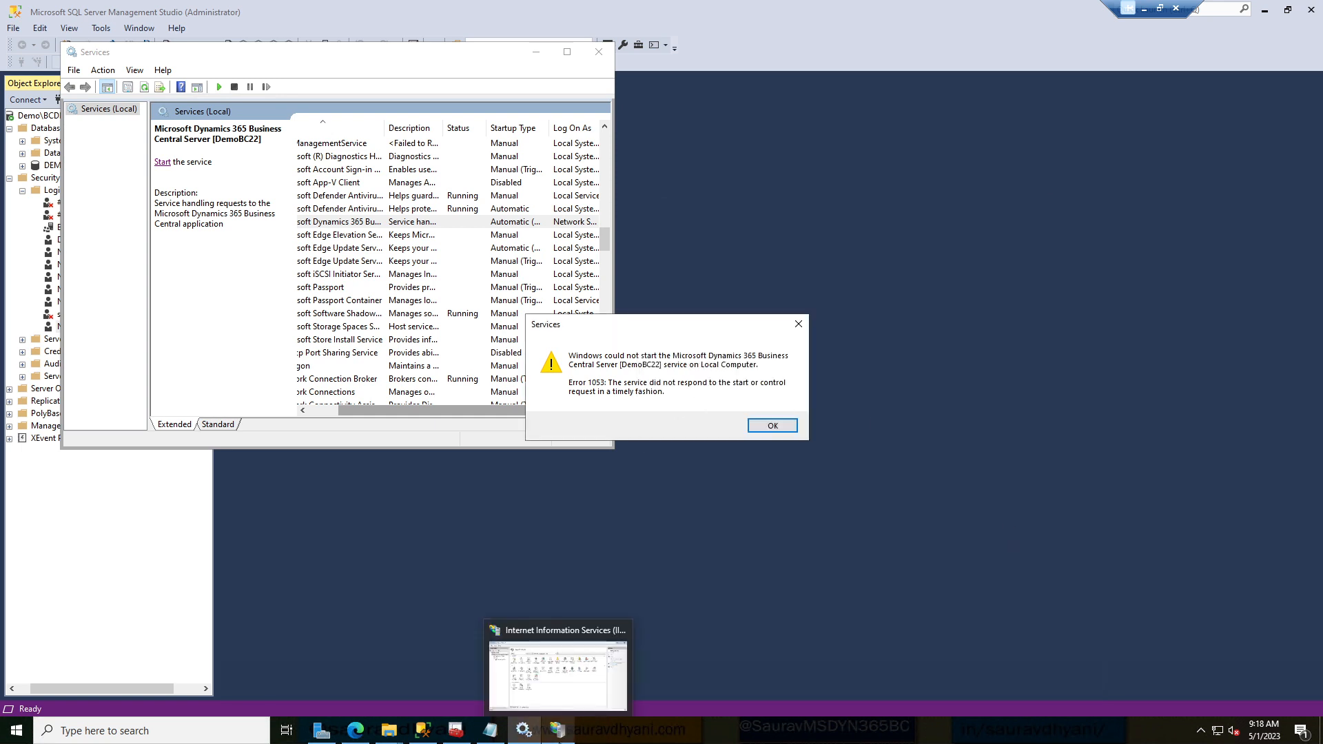
pyautogui.click(559, 731)
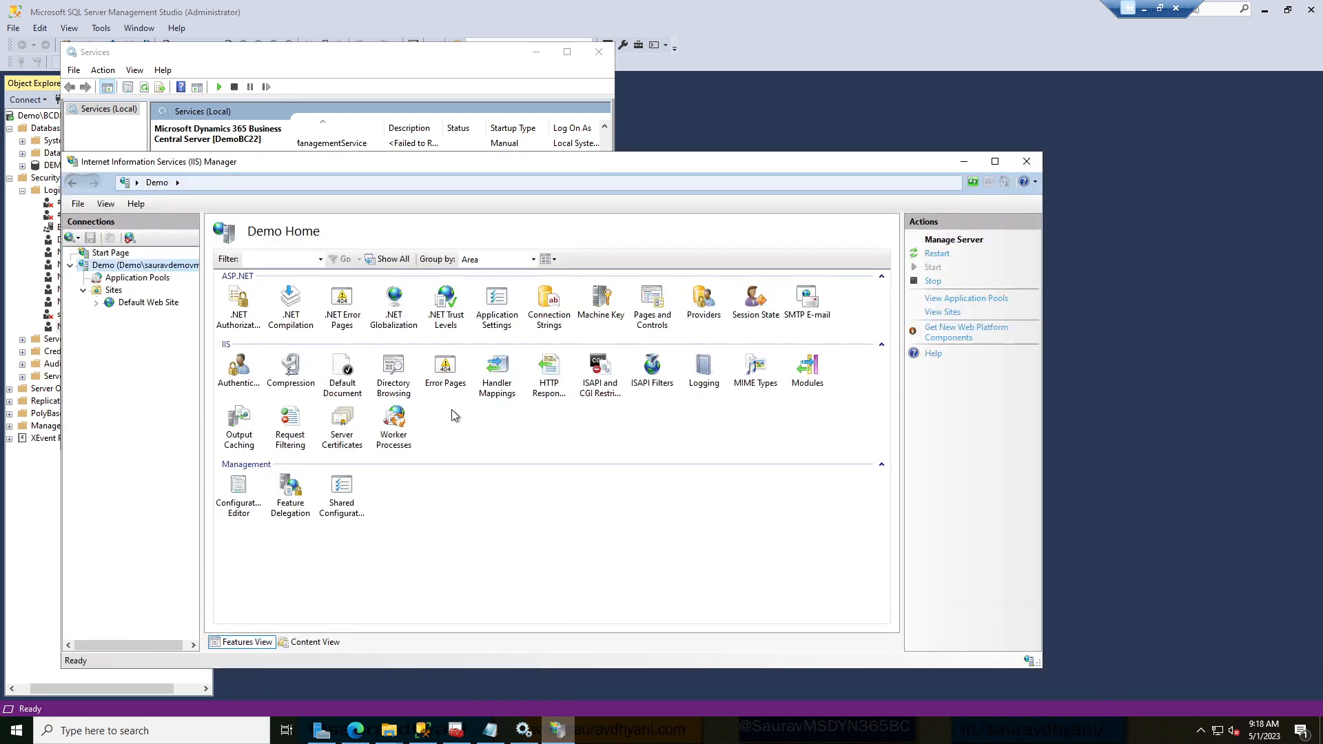
# Refresh the Sites list, expand the Business Central Web Client site and select DemoBC22.
pyautogui.click(112, 290)
pyautogui.rightClick(112, 290)
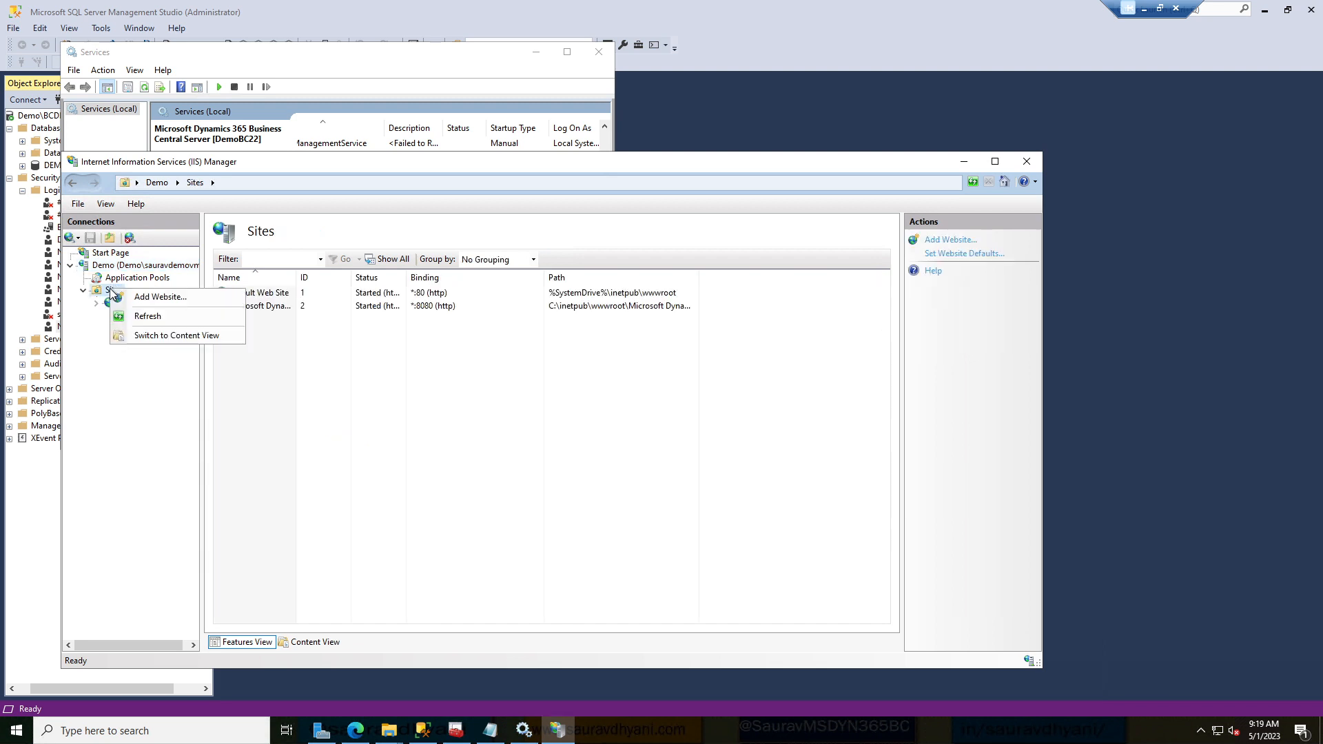
pyautogui.click(161, 317)
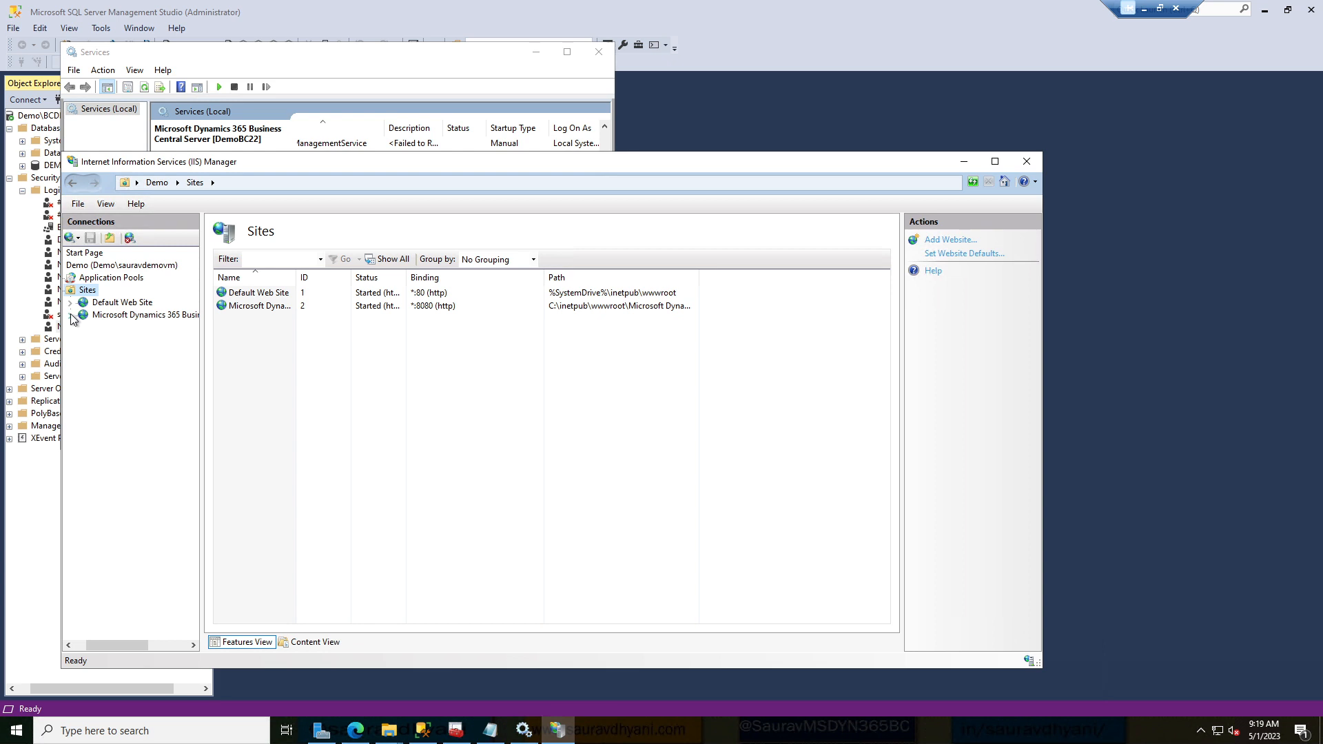
pyautogui.click(70, 315)
pyautogui.moveTo(203, 353); pyautogui.dragTo(286, 354)
pyautogui.click(124, 328)
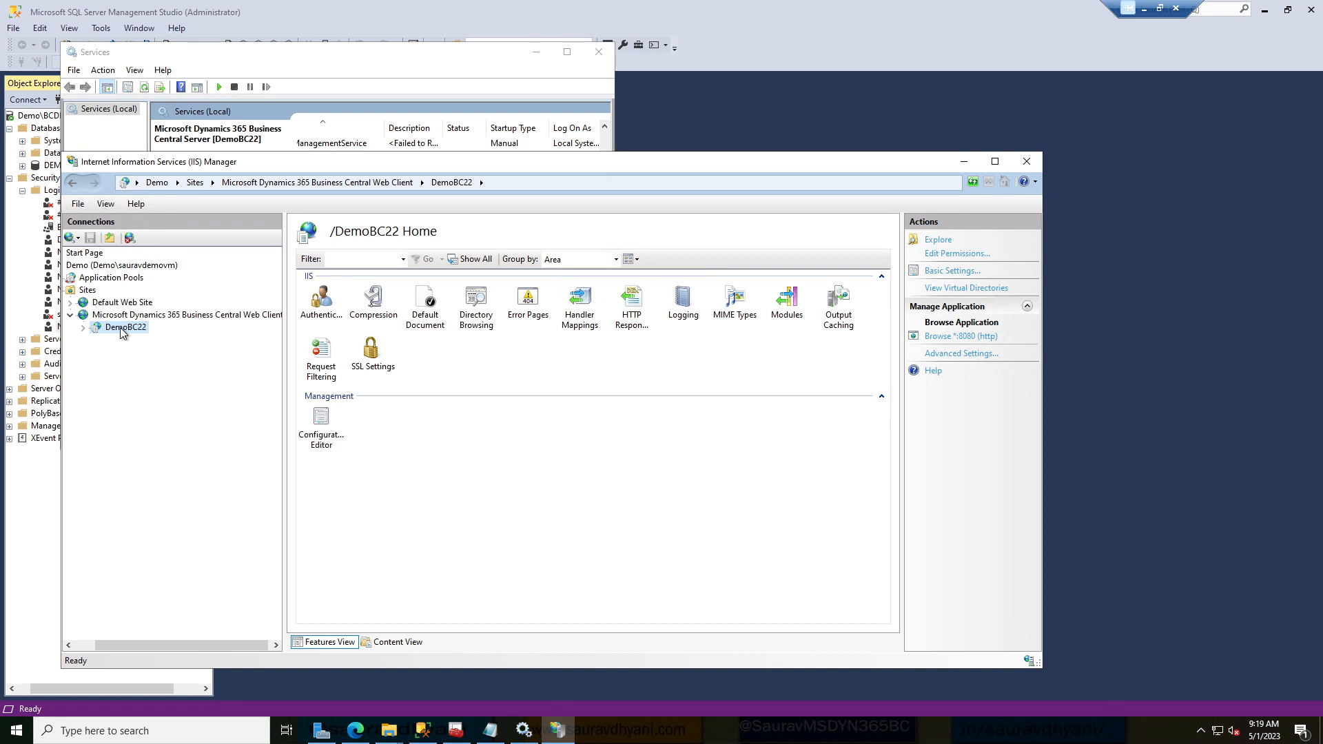
# Explore the DemoBC22 folder to check wwwroot, then minimize Explorer and IIS Manager.
pyautogui.rightClick(123, 333)
pyautogui.click(151, 341)
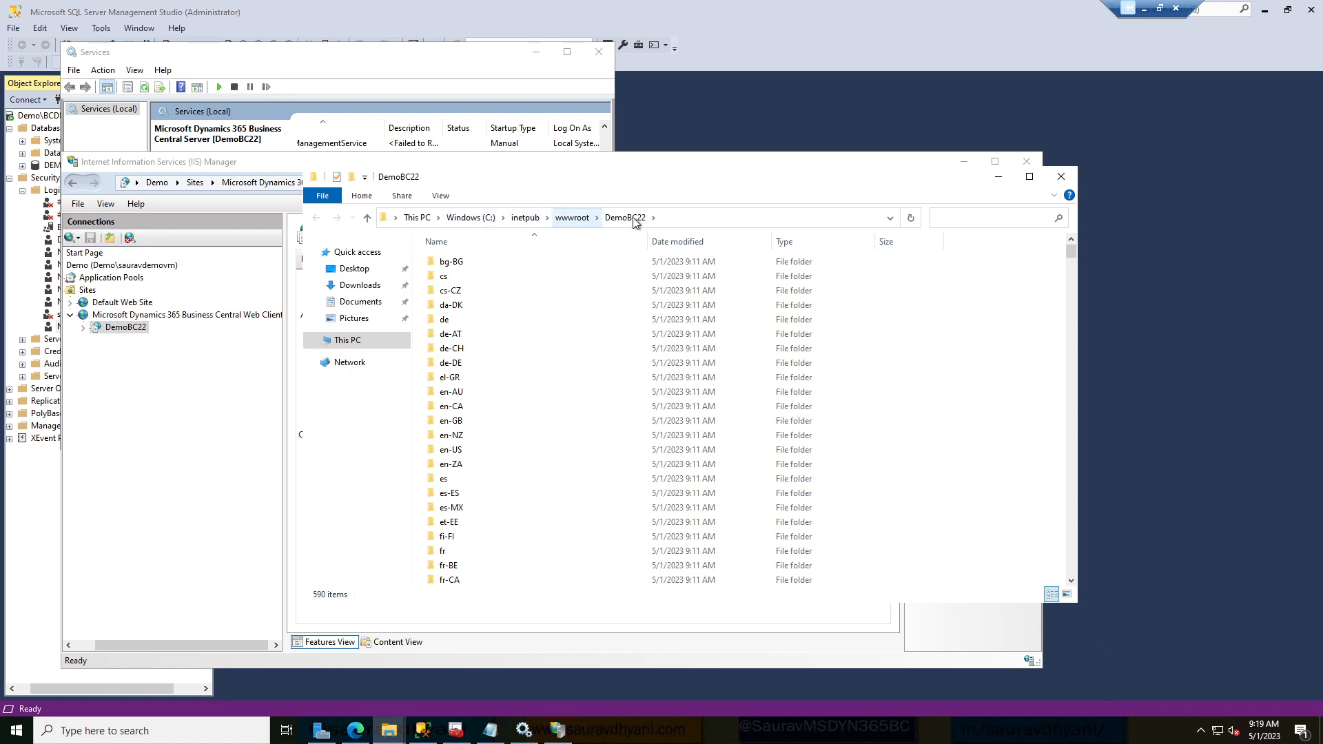
pyautogui.click(586, 219)
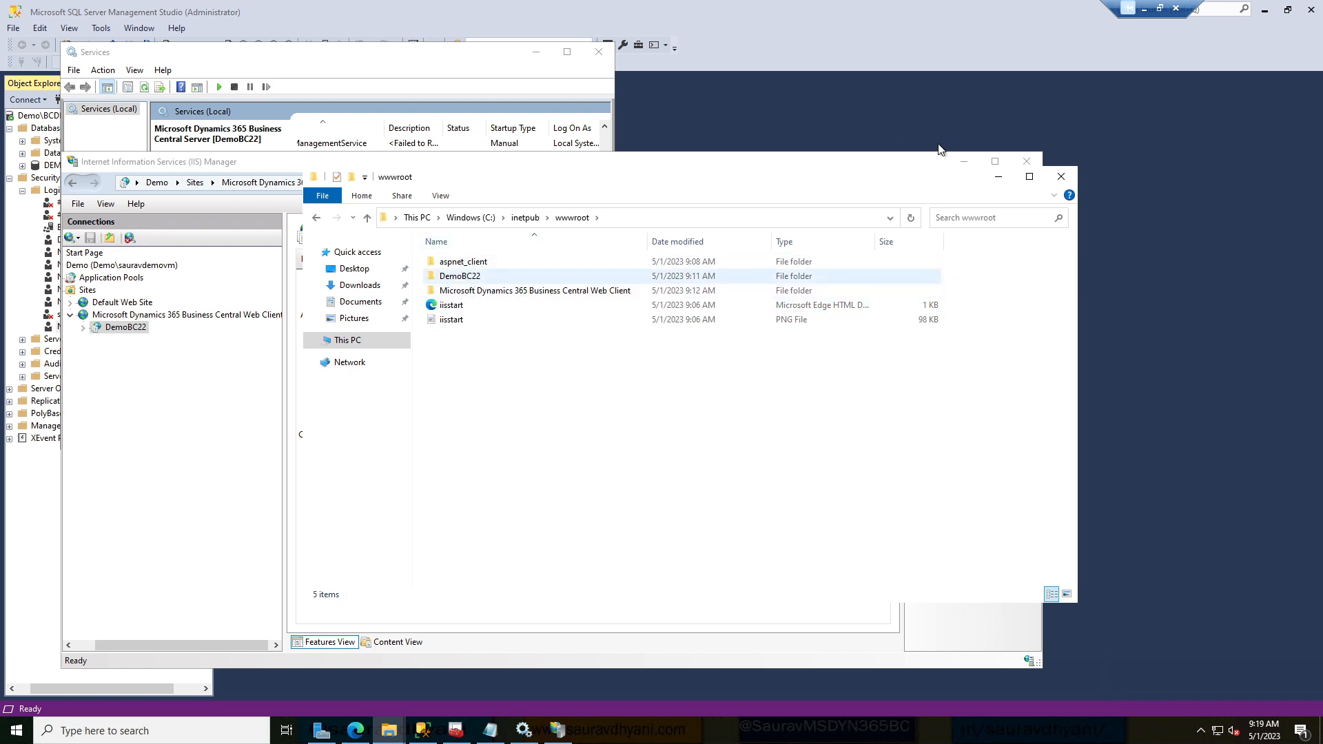
pyautogui.click(997, 178)
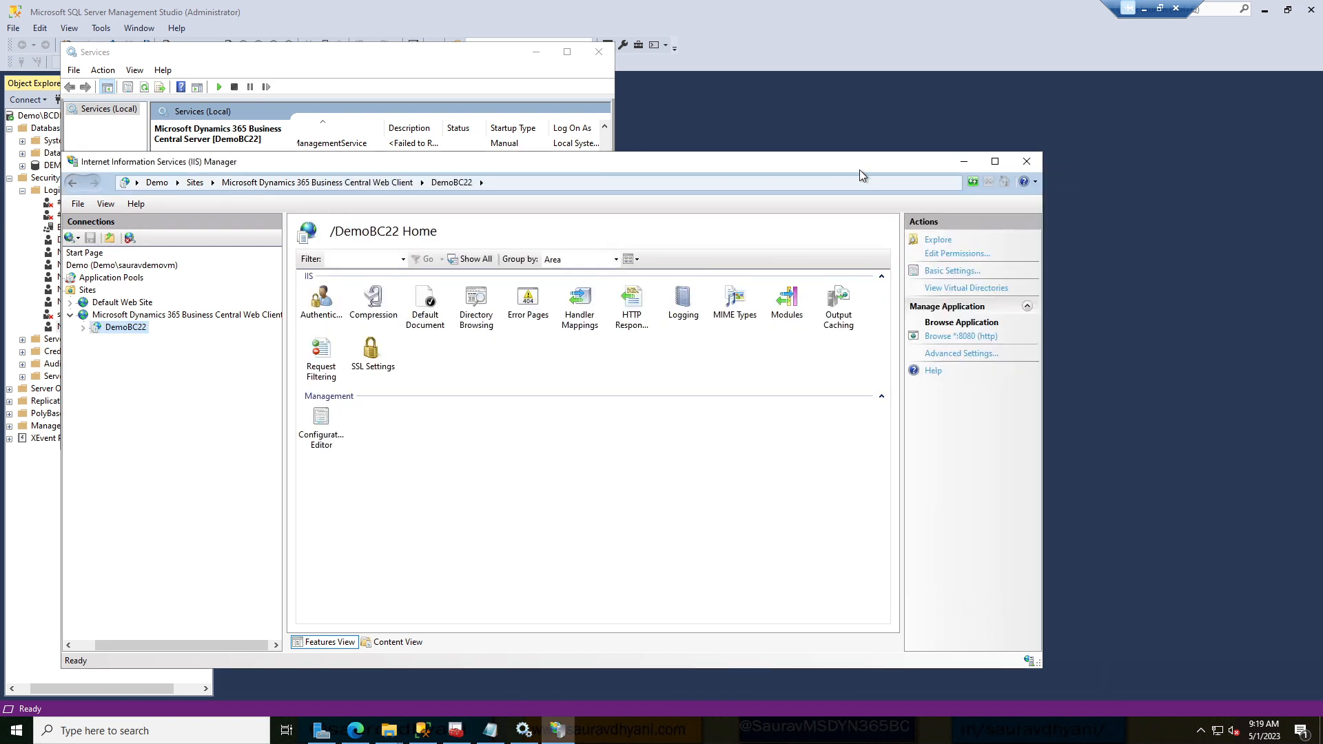
pyautogui.click(964, 162)
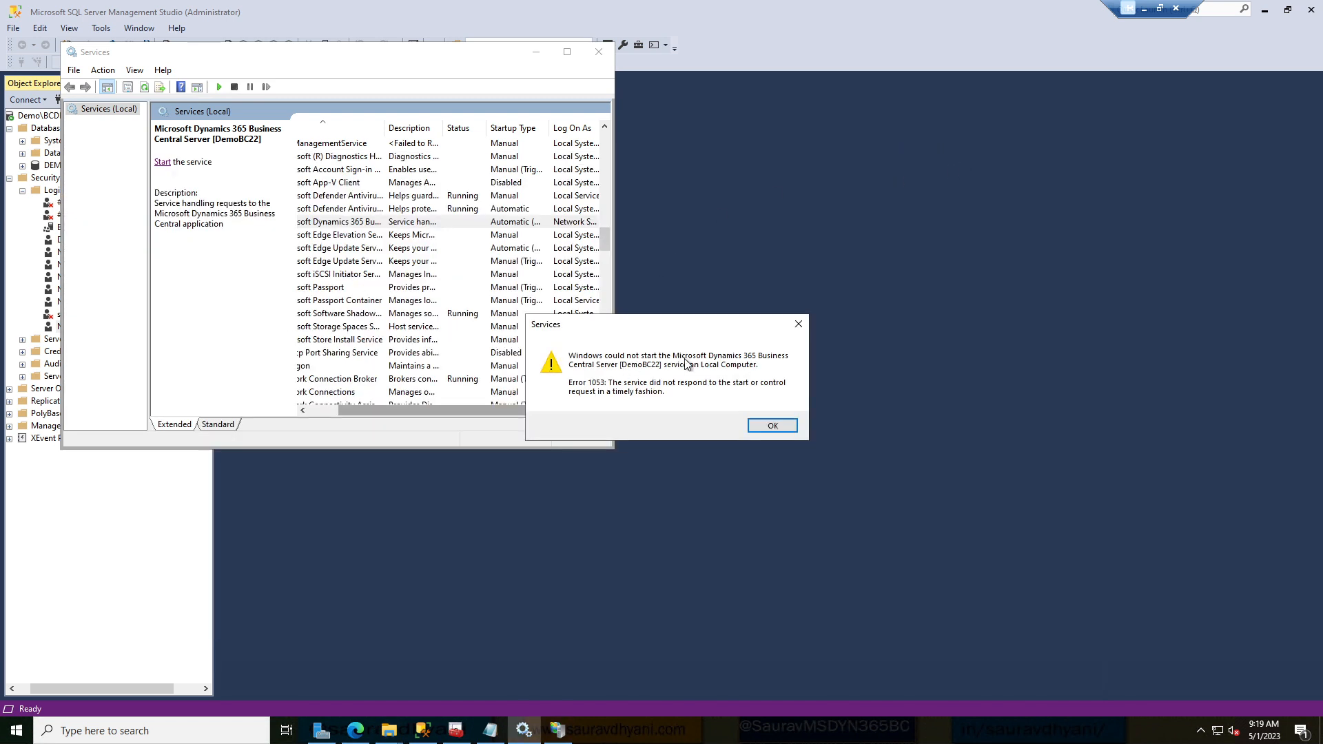
# Dismiss the Error 1053 dialog, confirm the Business Central service shows Running, and switch to IIS Manager.
pyautogui.click(775, 430)
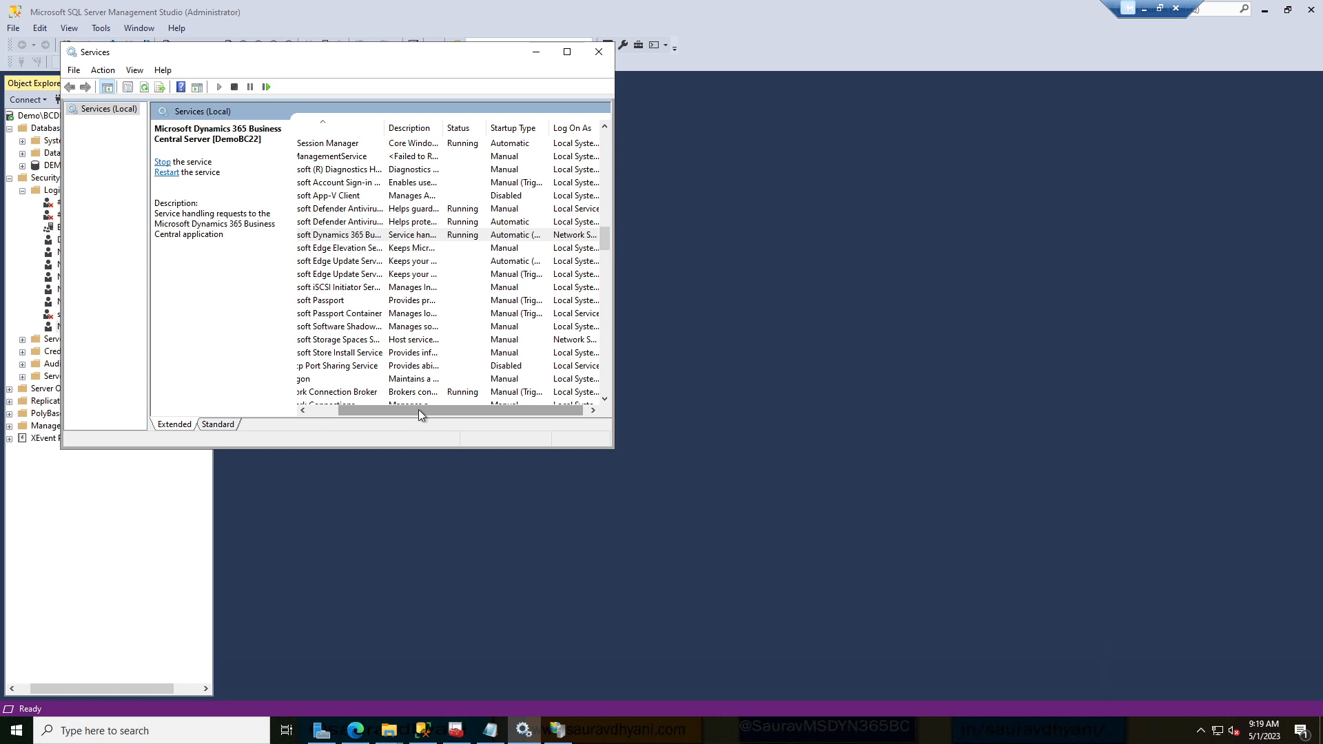
pyautogui.moveTo(421, 414); pyautogui.dragTo(300, 410)
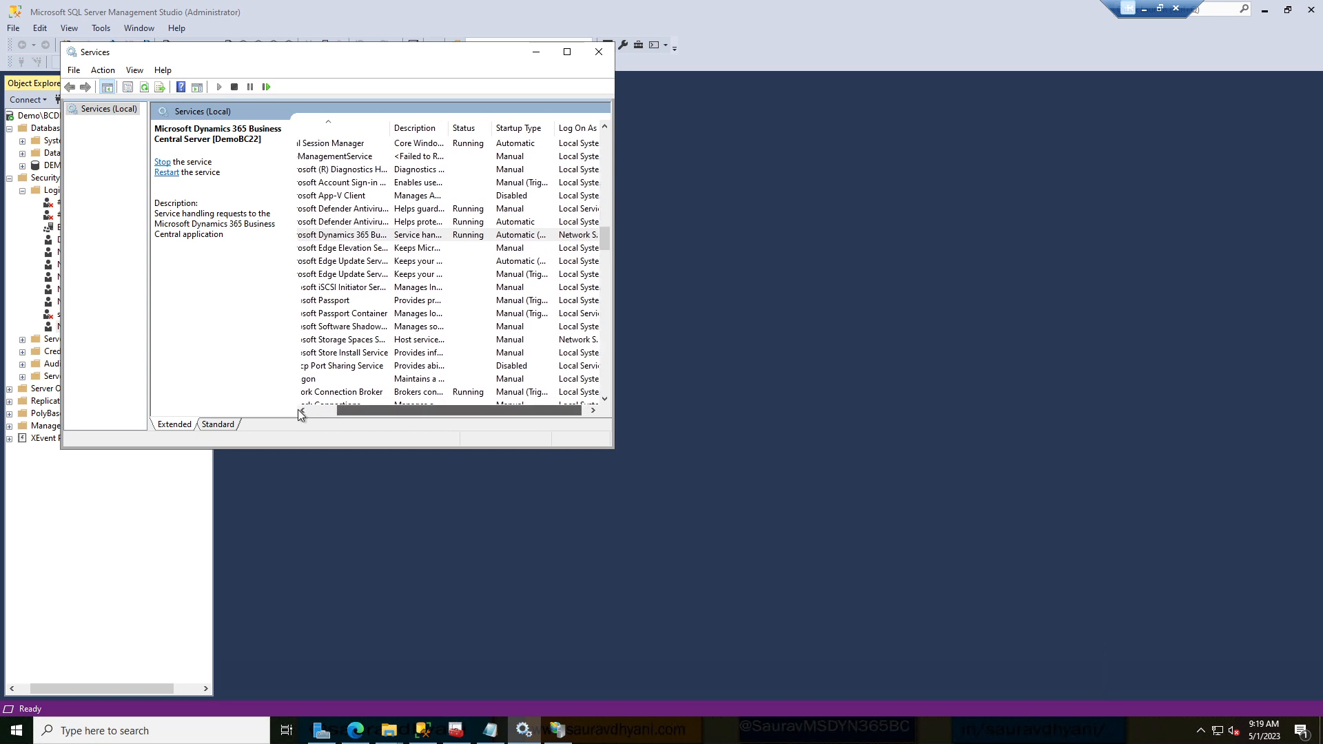
pyautogui.click(417, 237)
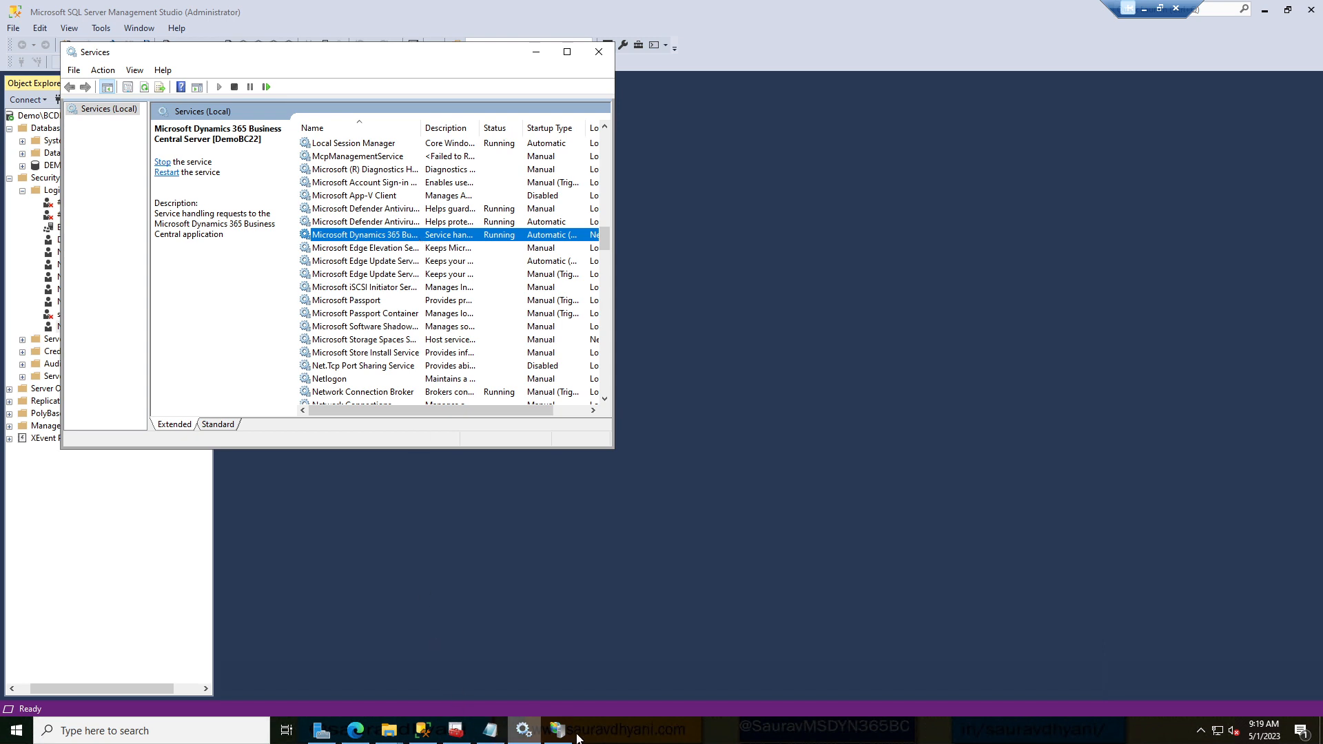
pyautogui.click(559, 729)
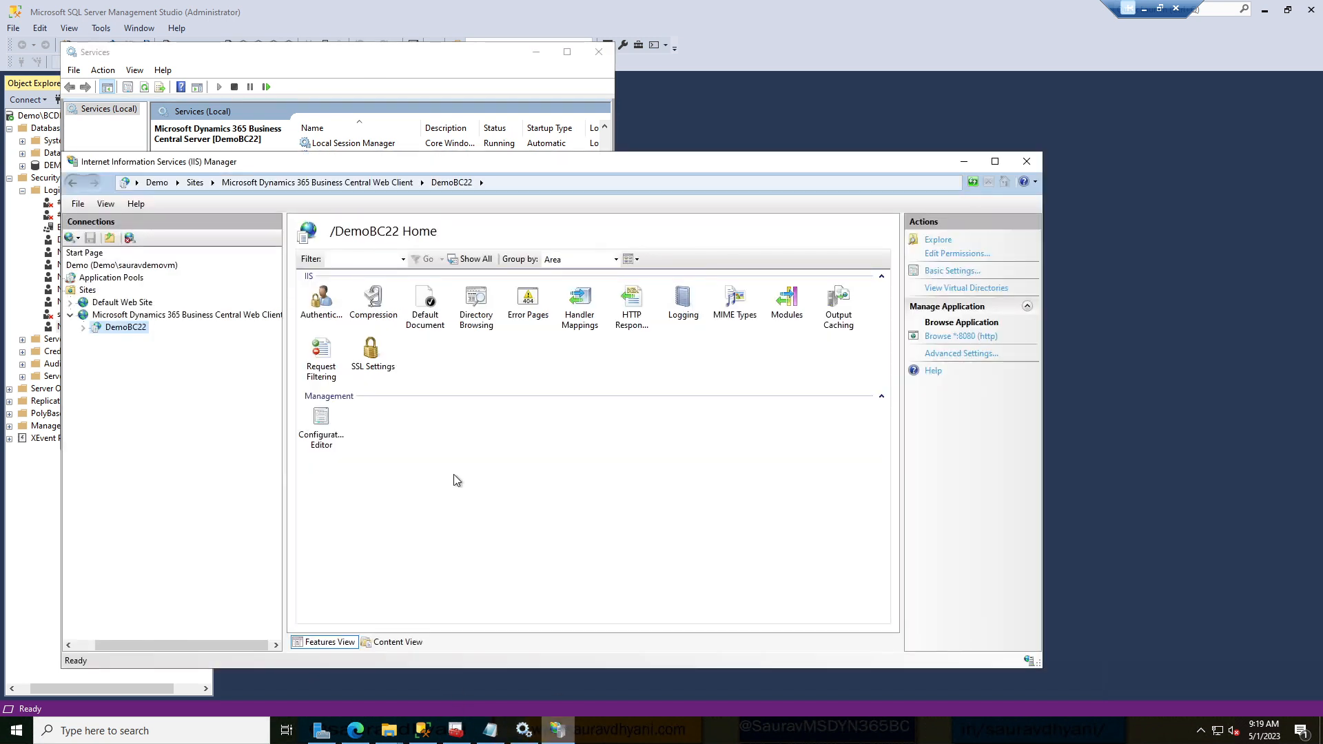
# Browse the DemoBC22 application from IIS Manager's Manage Application menu.
pyautogui.rightClick(113, 327)
pyautogui.moveTo(187, 414)
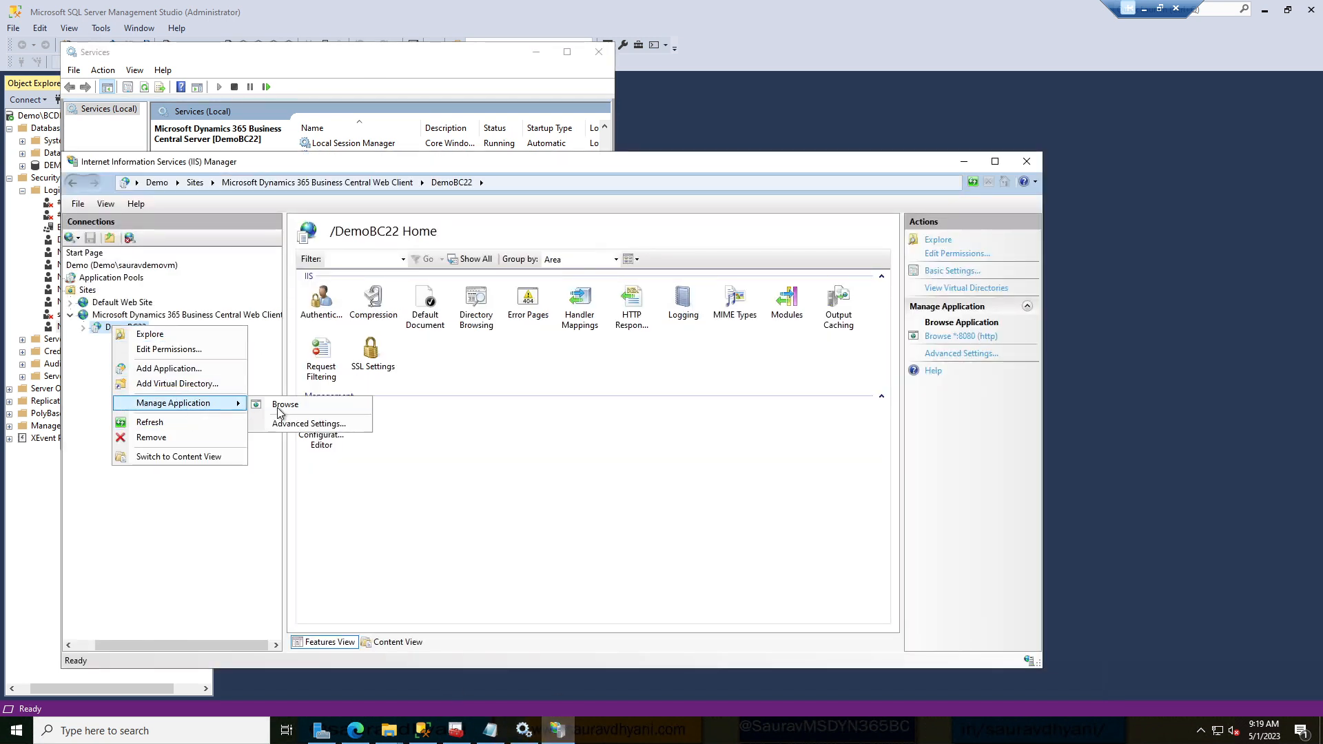
pyautogui.click(286, 408)
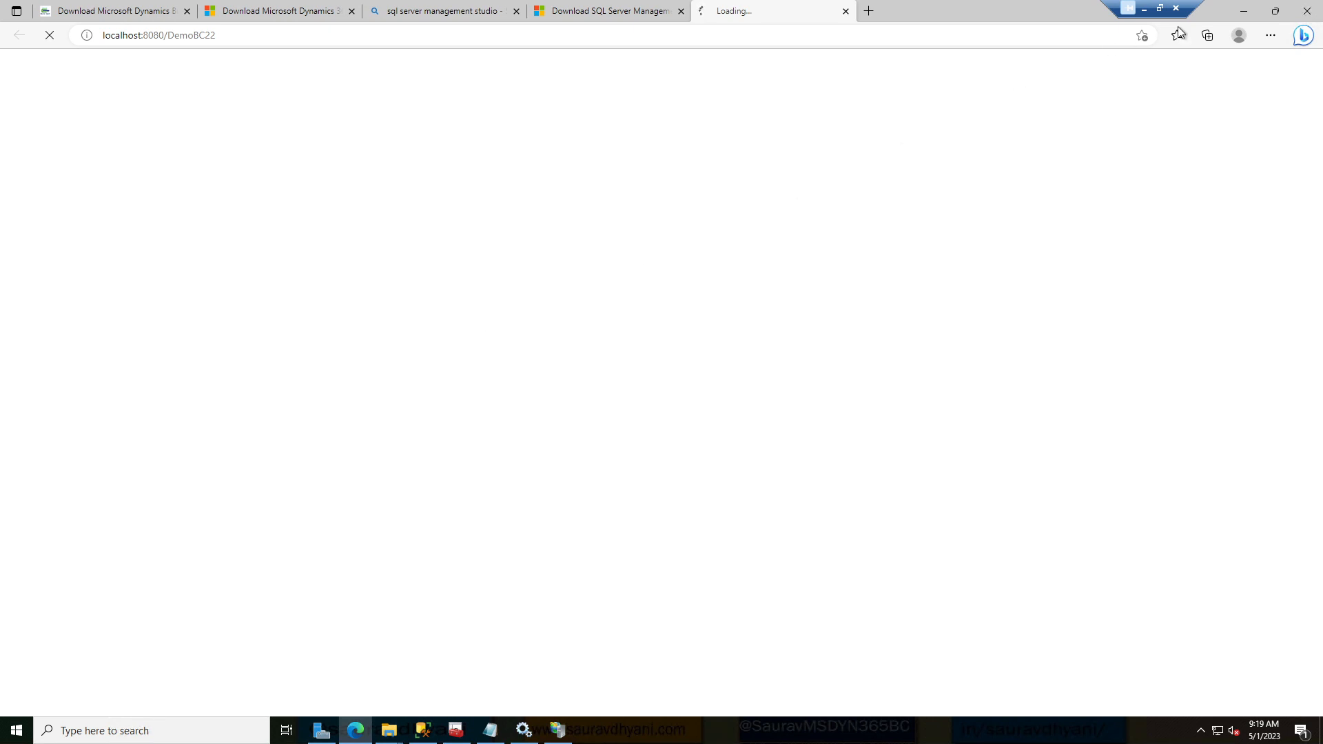
# Minimize or close the other windows and resize the Edge window while Business Central loads.
pyautogui.click(1276, 11)
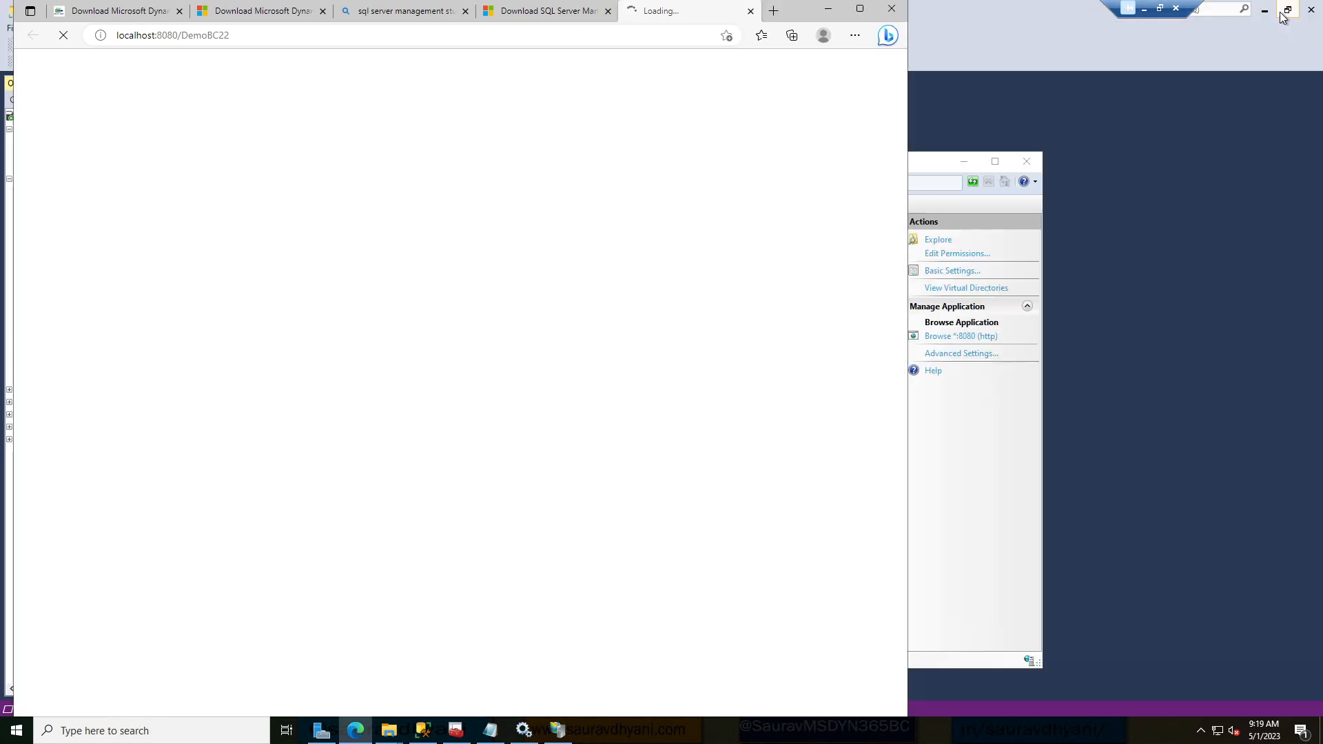
pyautogui.click(959, 165)
pyautogui.click(1264, 10)
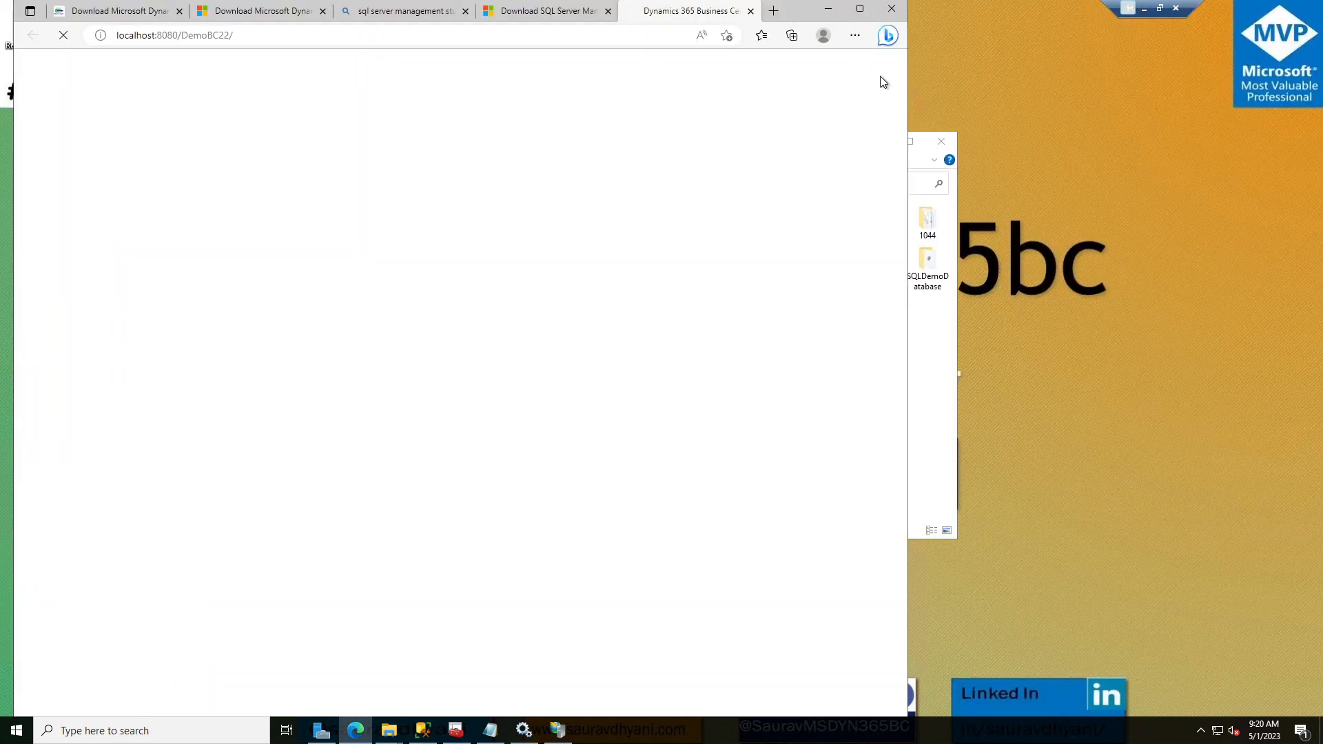
pyautogui.click(916, 160)
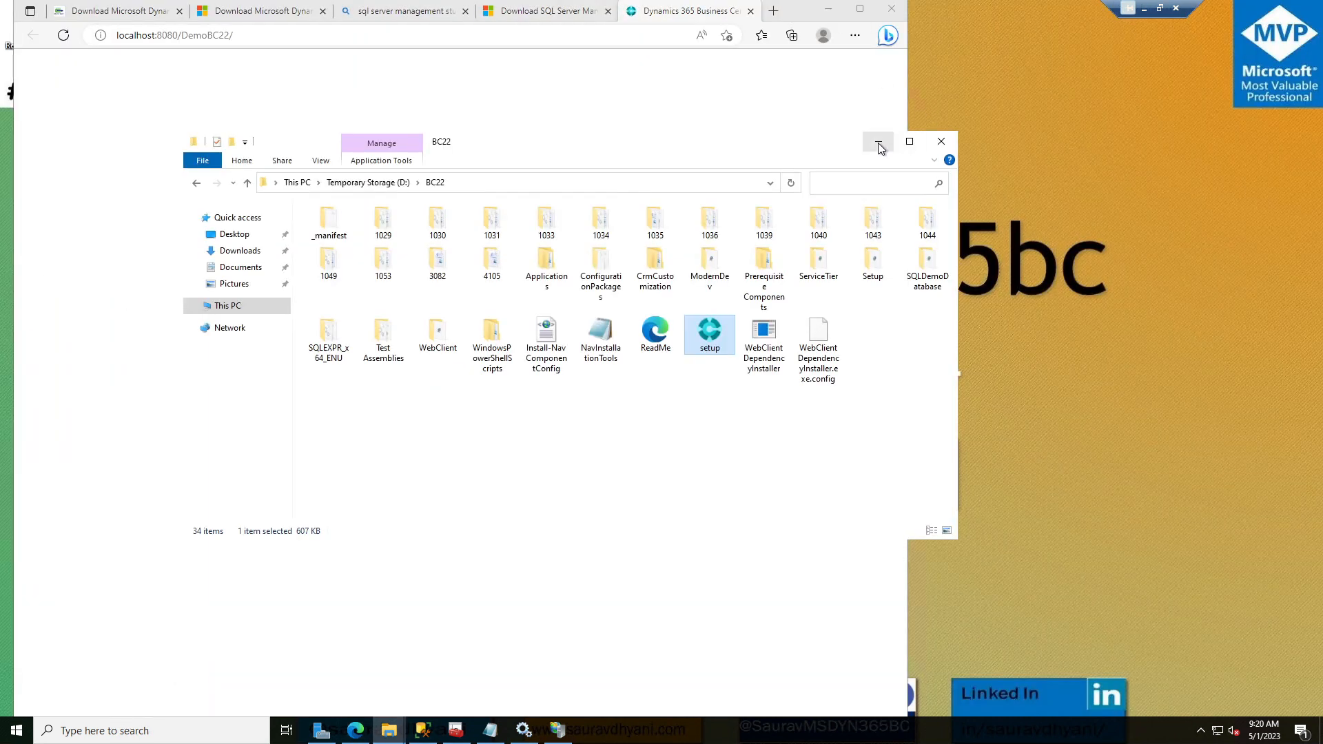
pyautogui.click(874, 144)
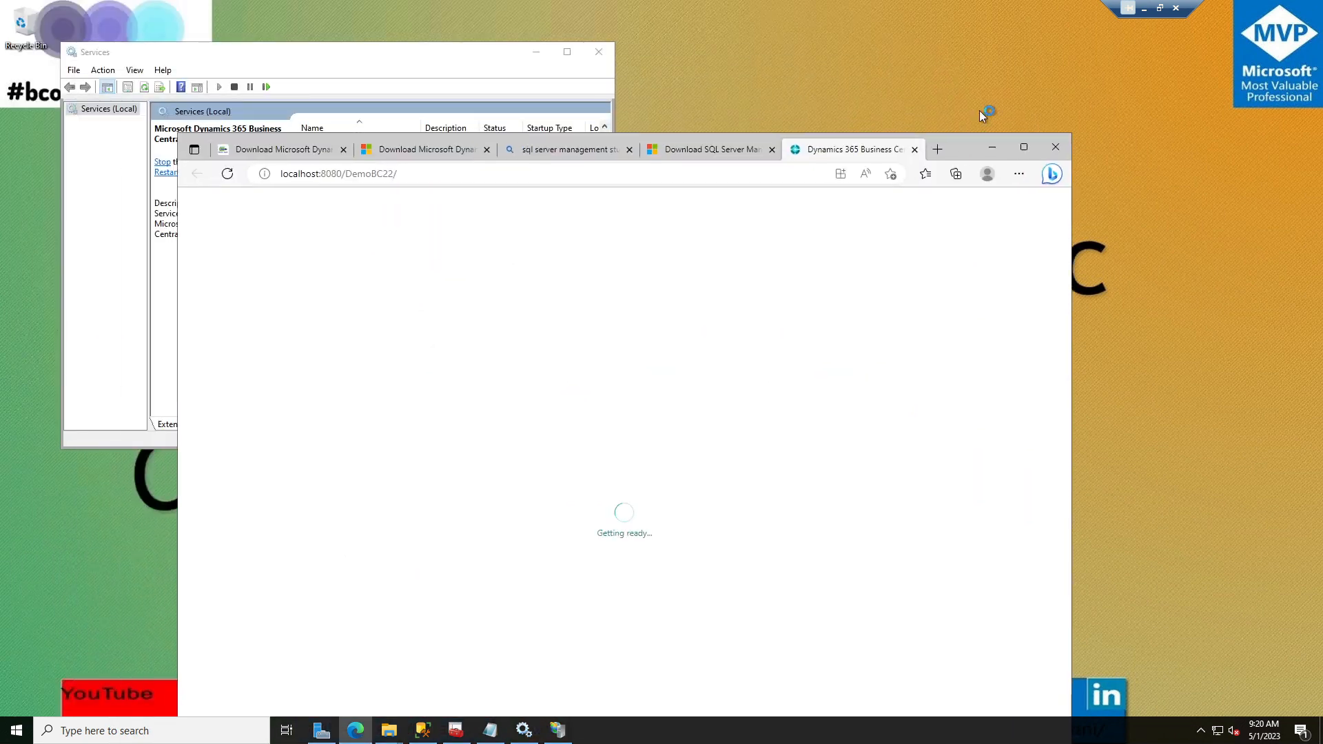
pyautogui.click(599, 50)
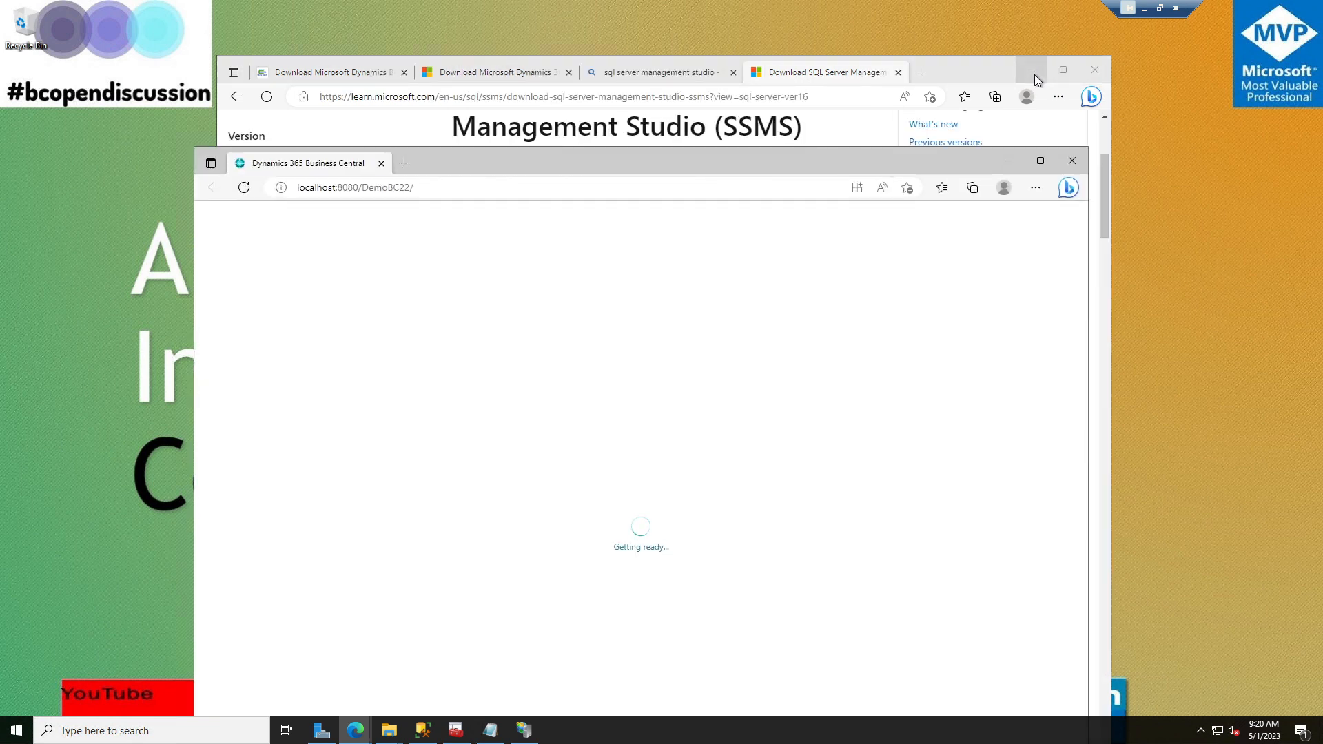
pyautogui.click(1034, 72)
pyautogui.moveTo(858, 167); pyautogui.dragTo(864, 69)
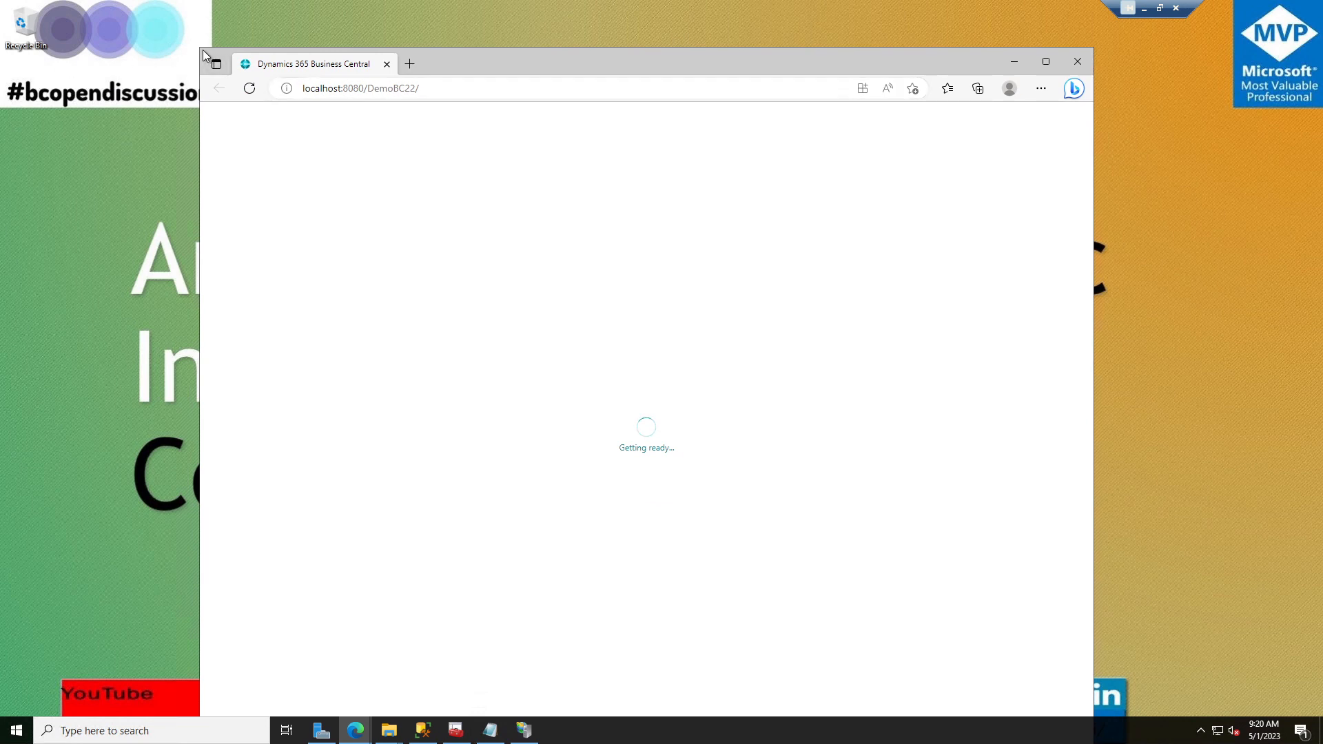
pyautogui.moveTo(242, 134); pyautogui.dragTo(317, 216)
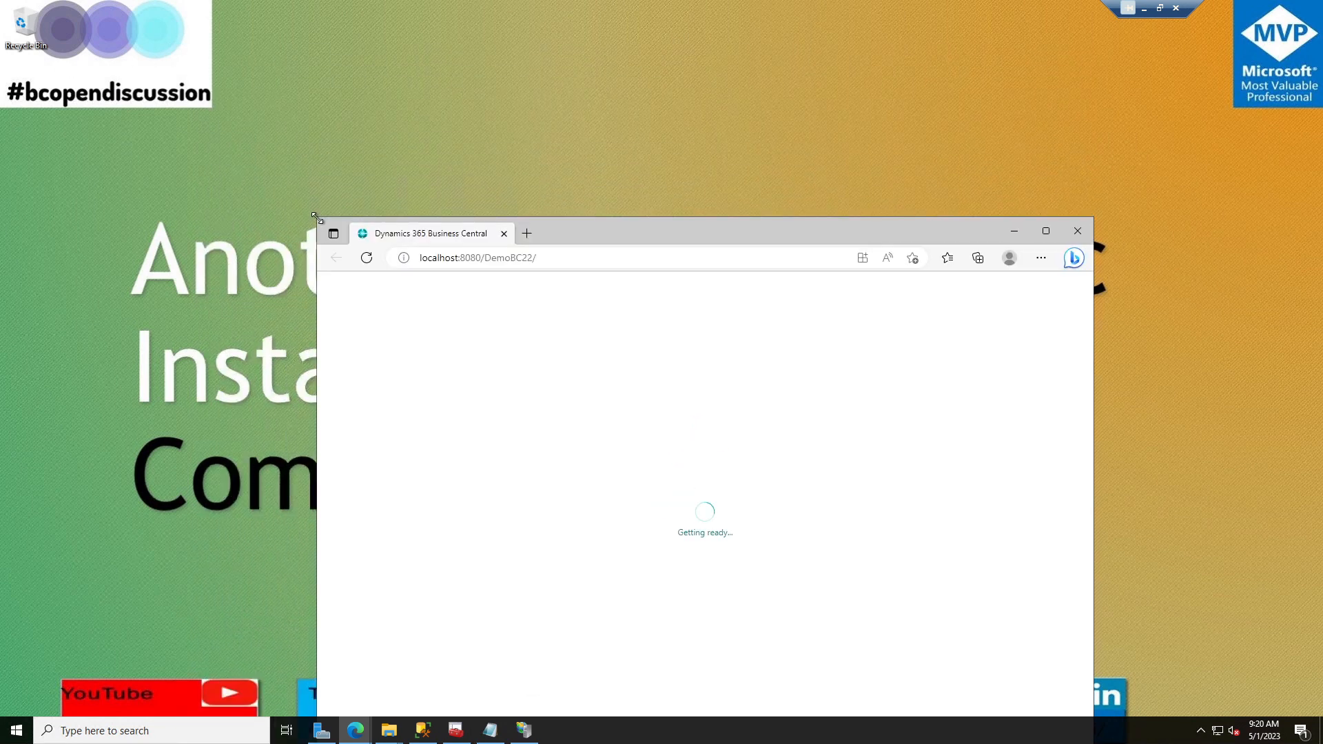
pyautogui.moveTo(659, 239); pyautogui.dragTo(668, 100)
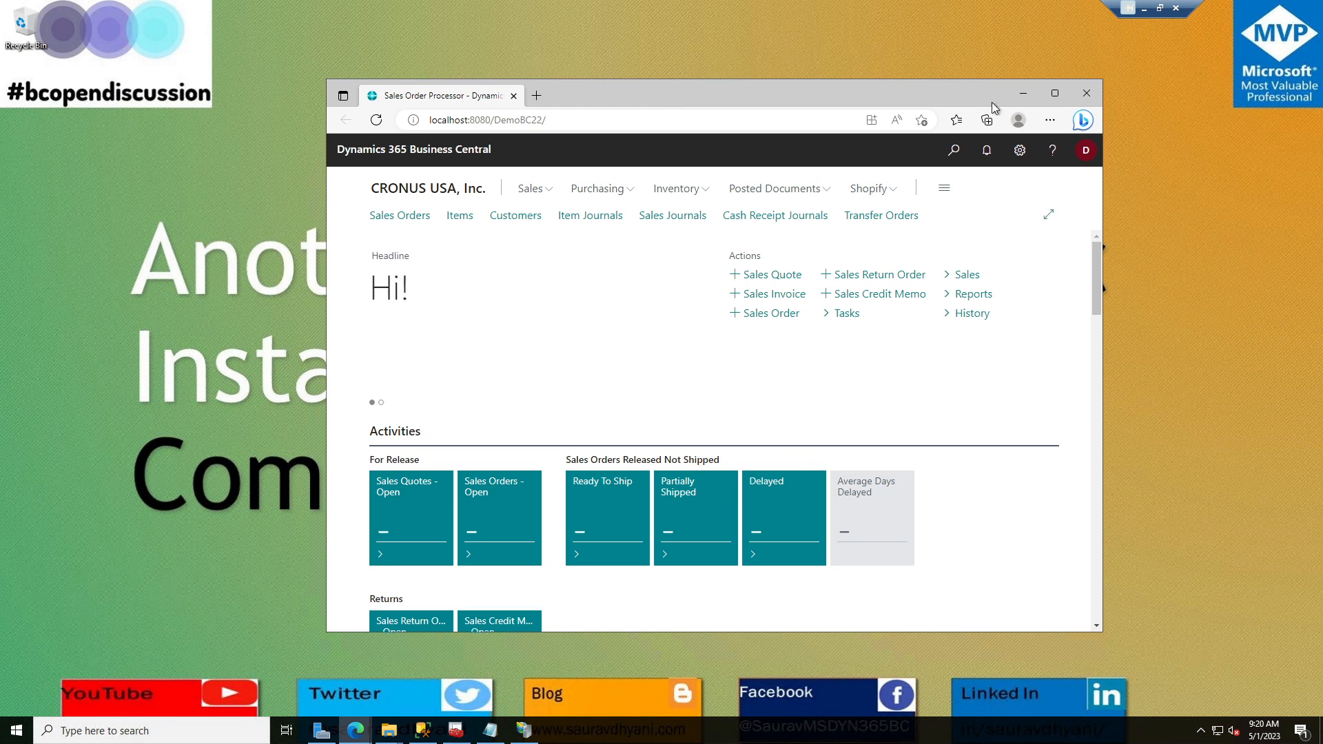
# Collapse the Security node and widen Object Explorer in SSMS, then minimize it.
pyautogui.click(1027, 94)
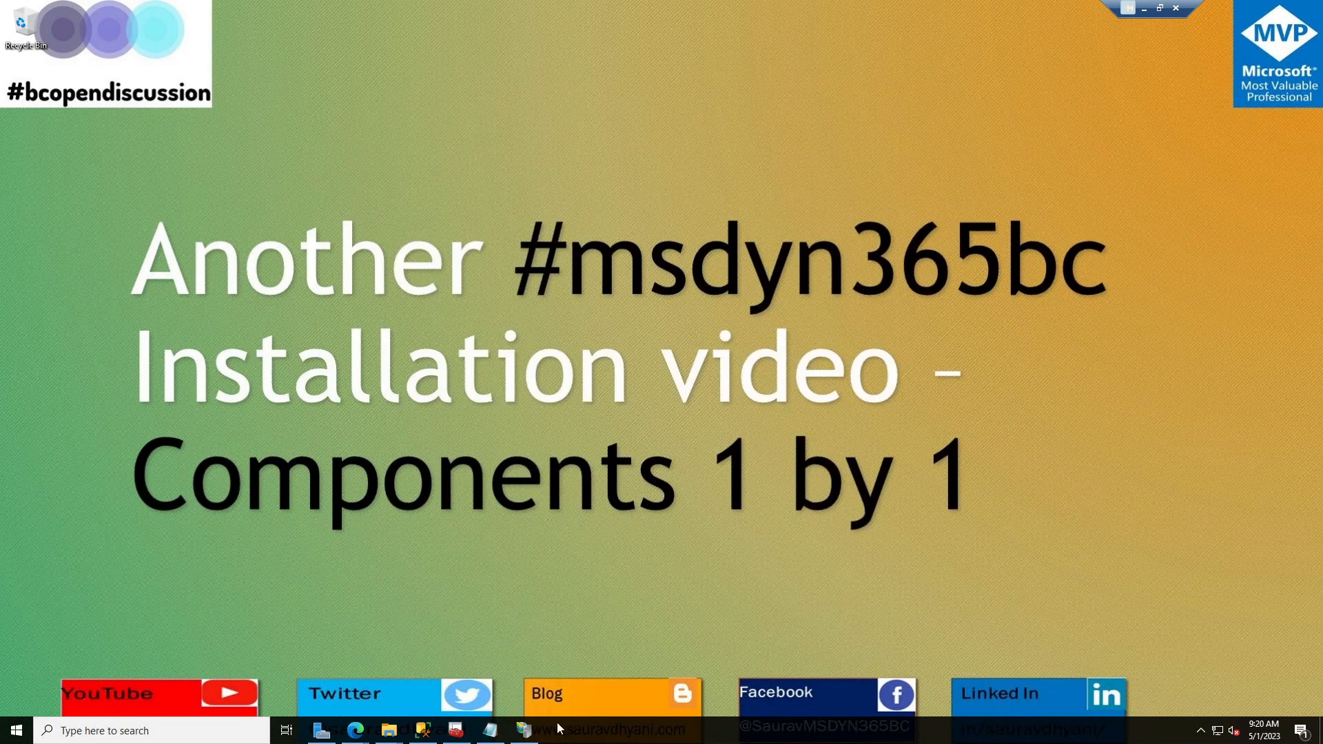
pyautogui.click(423, 731)
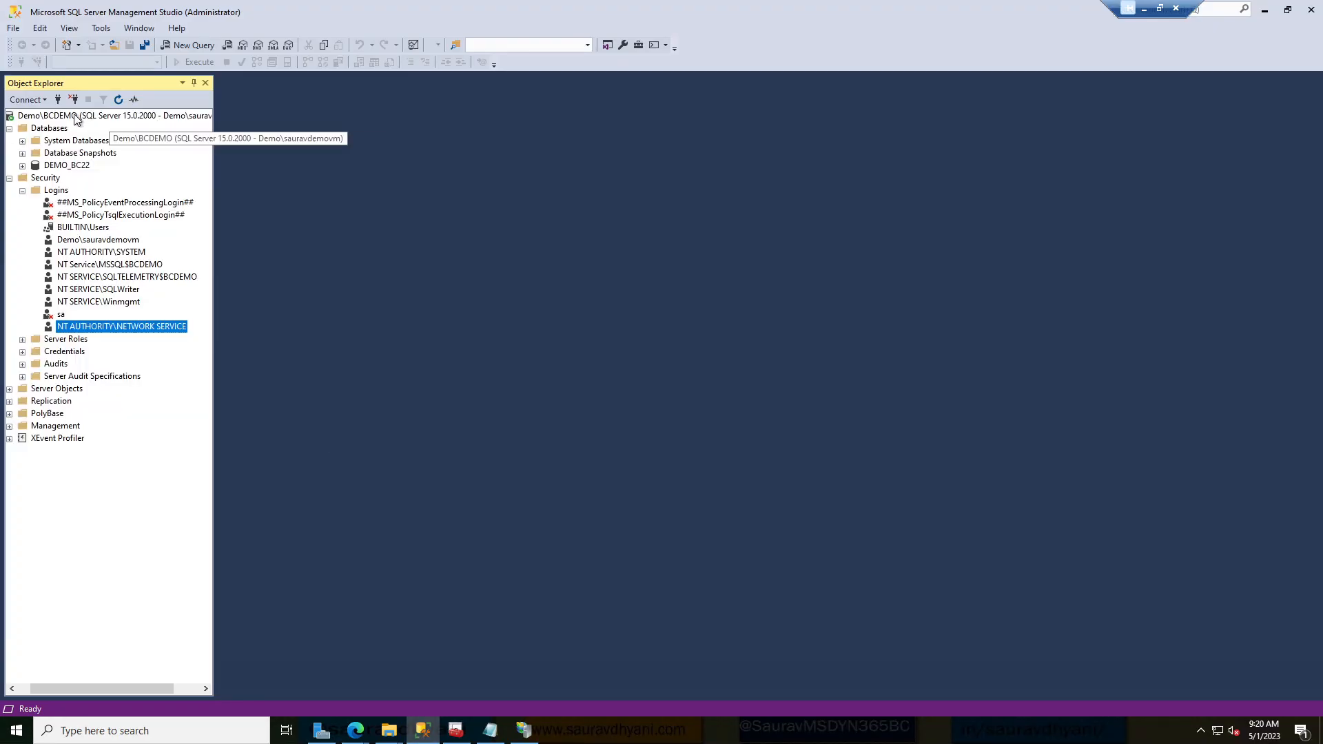
pyautogui.click(9, 178)
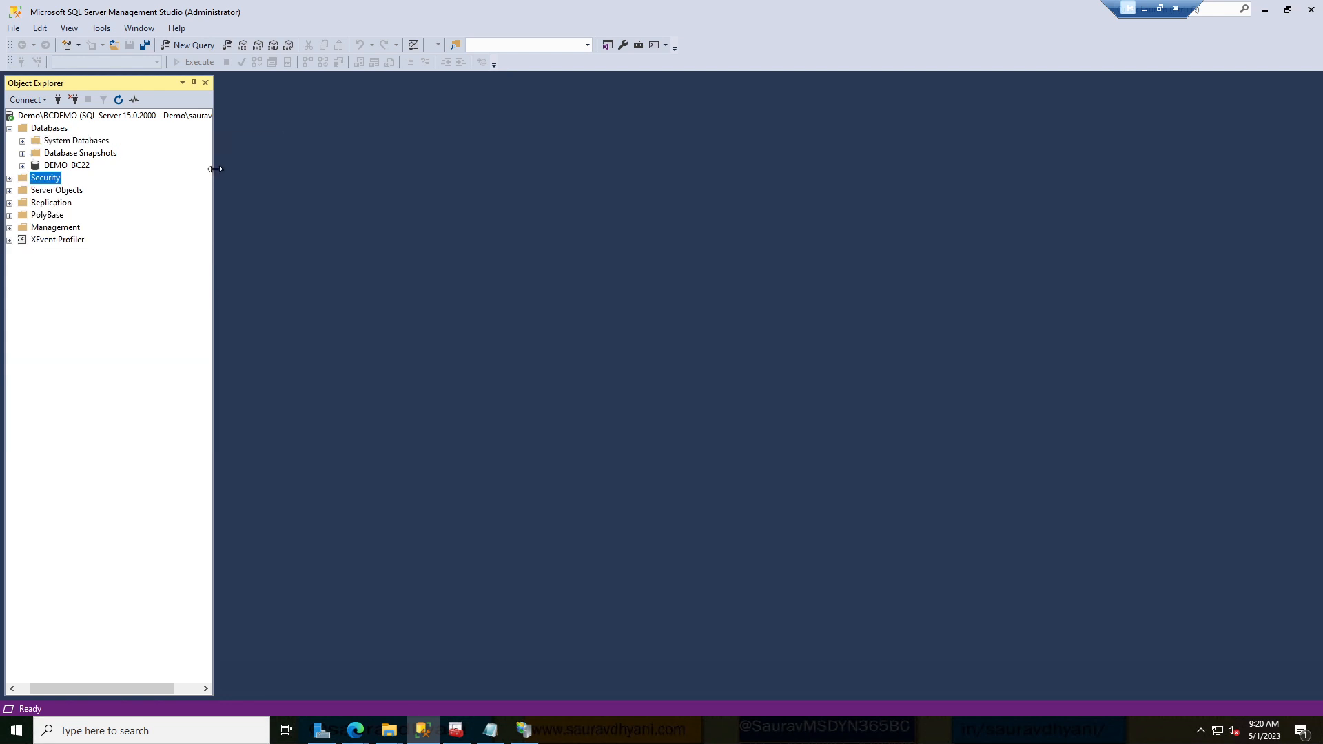
pyautogui.moveTo(214, 168); pyautogui.dragTo(271, 164)
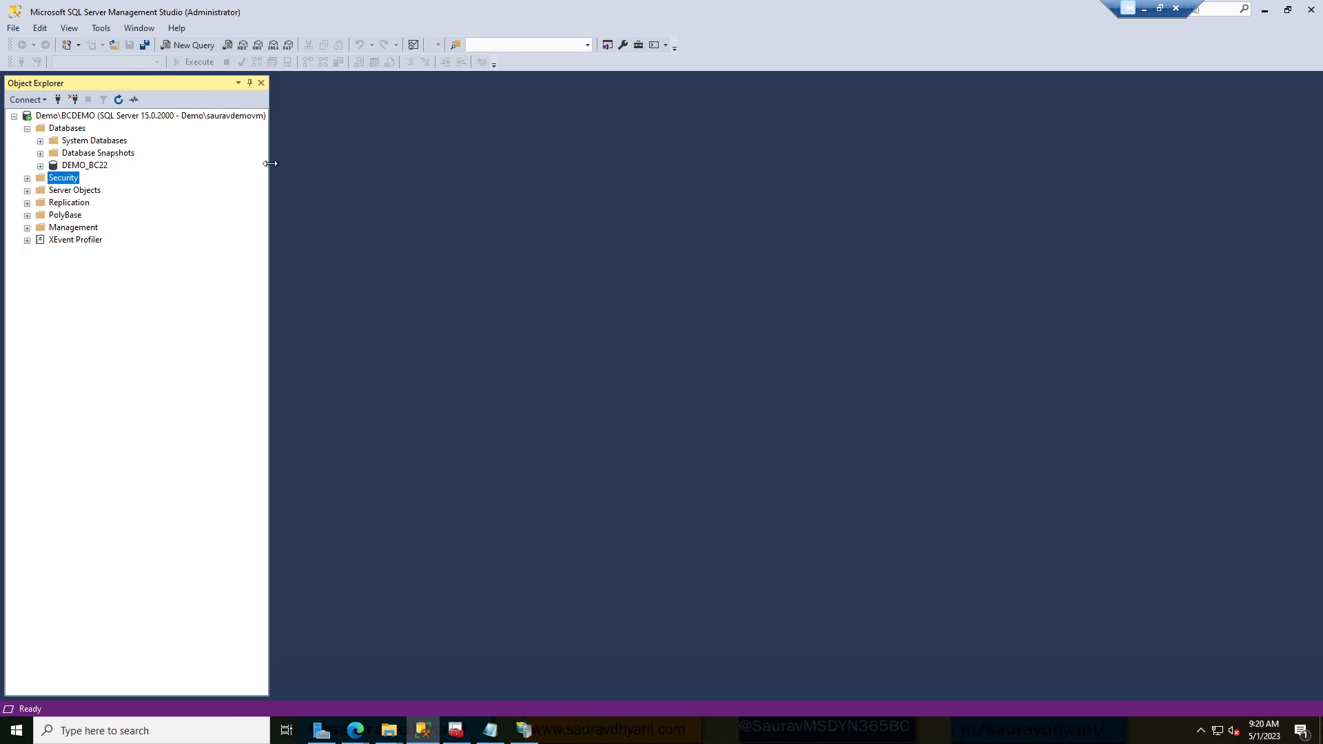
pyautogui.click(425, 730)
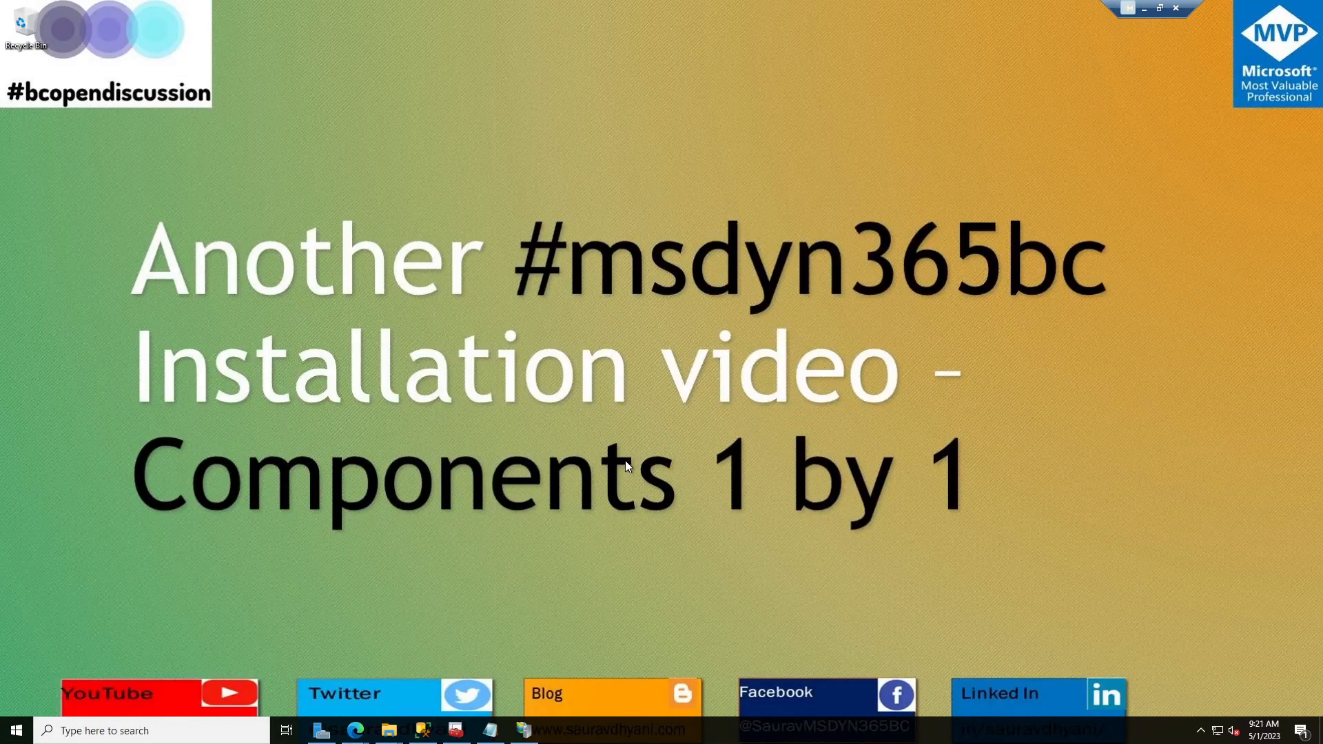